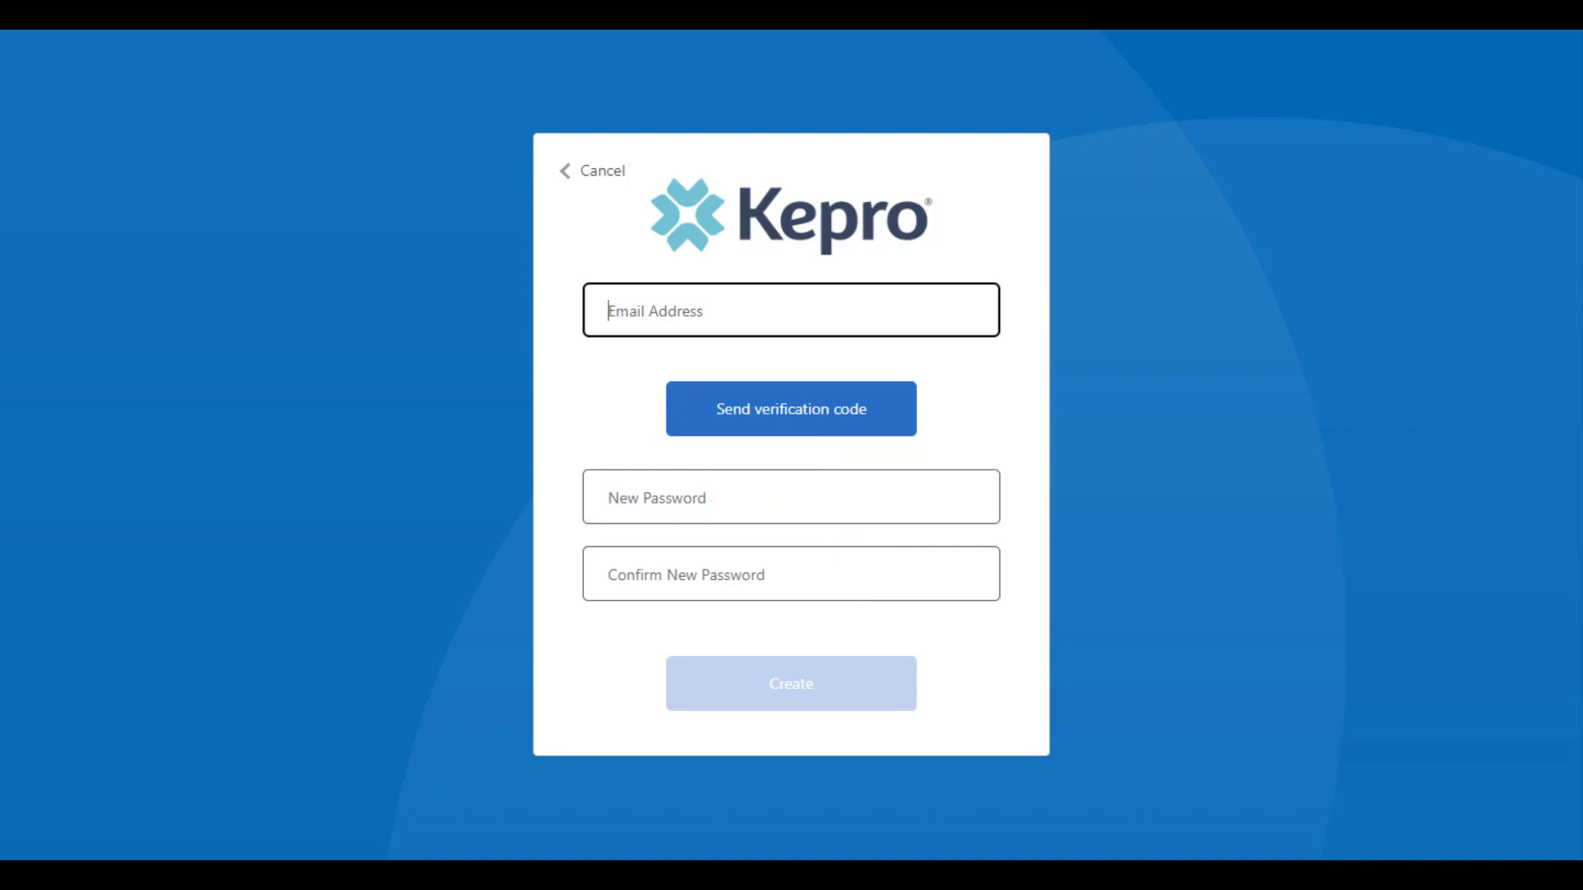
Step: Verify the account e-mail address with the e-mailed code, then create a new password
key(ctrl+v)
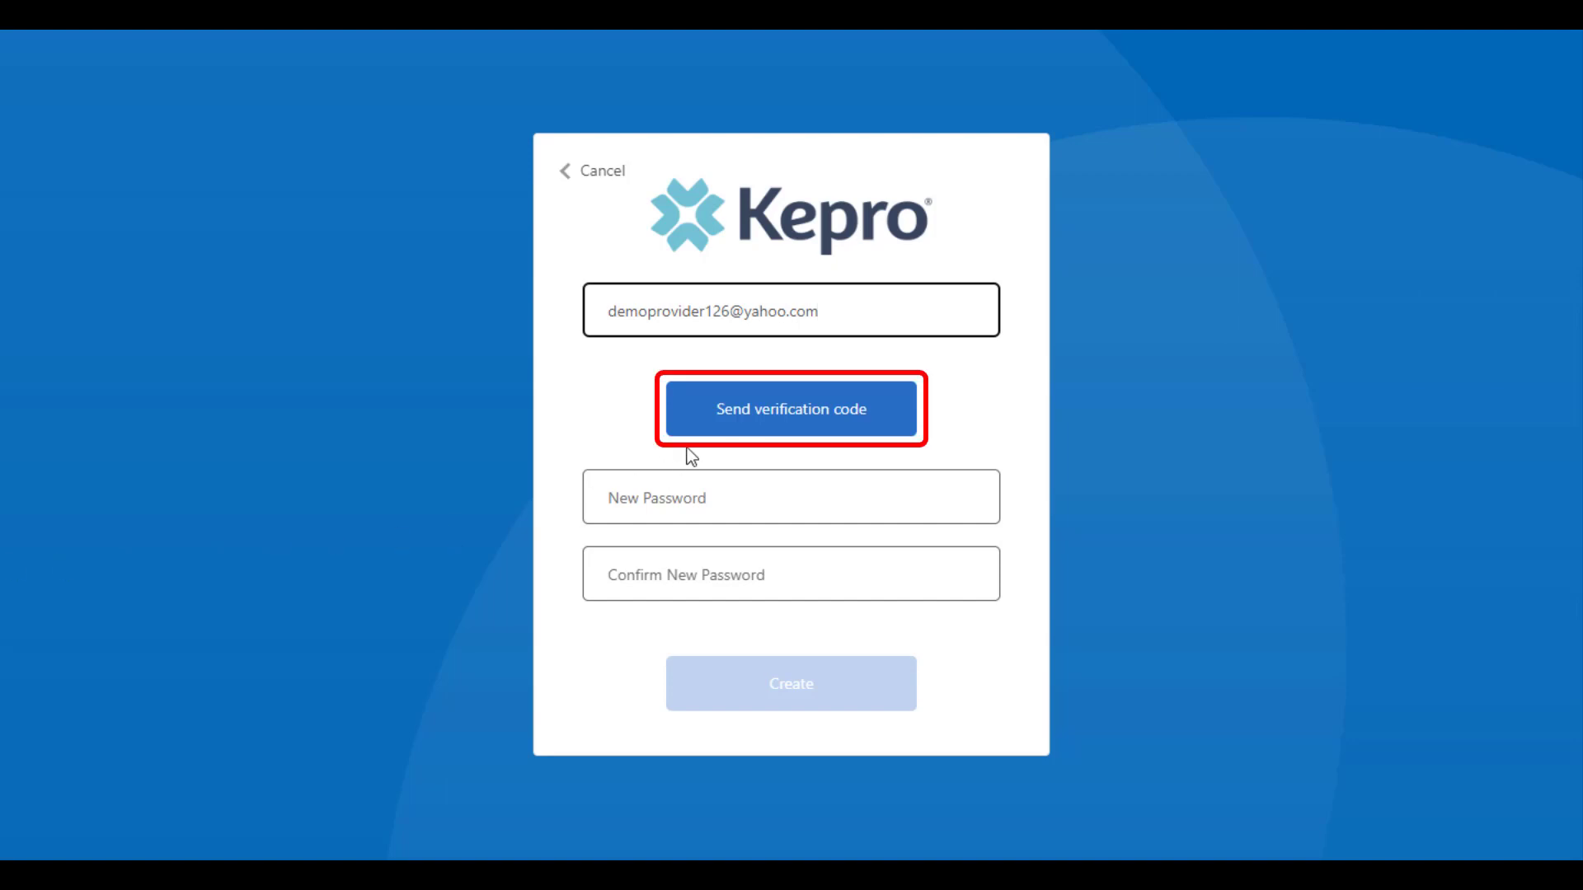
click(720, 435)
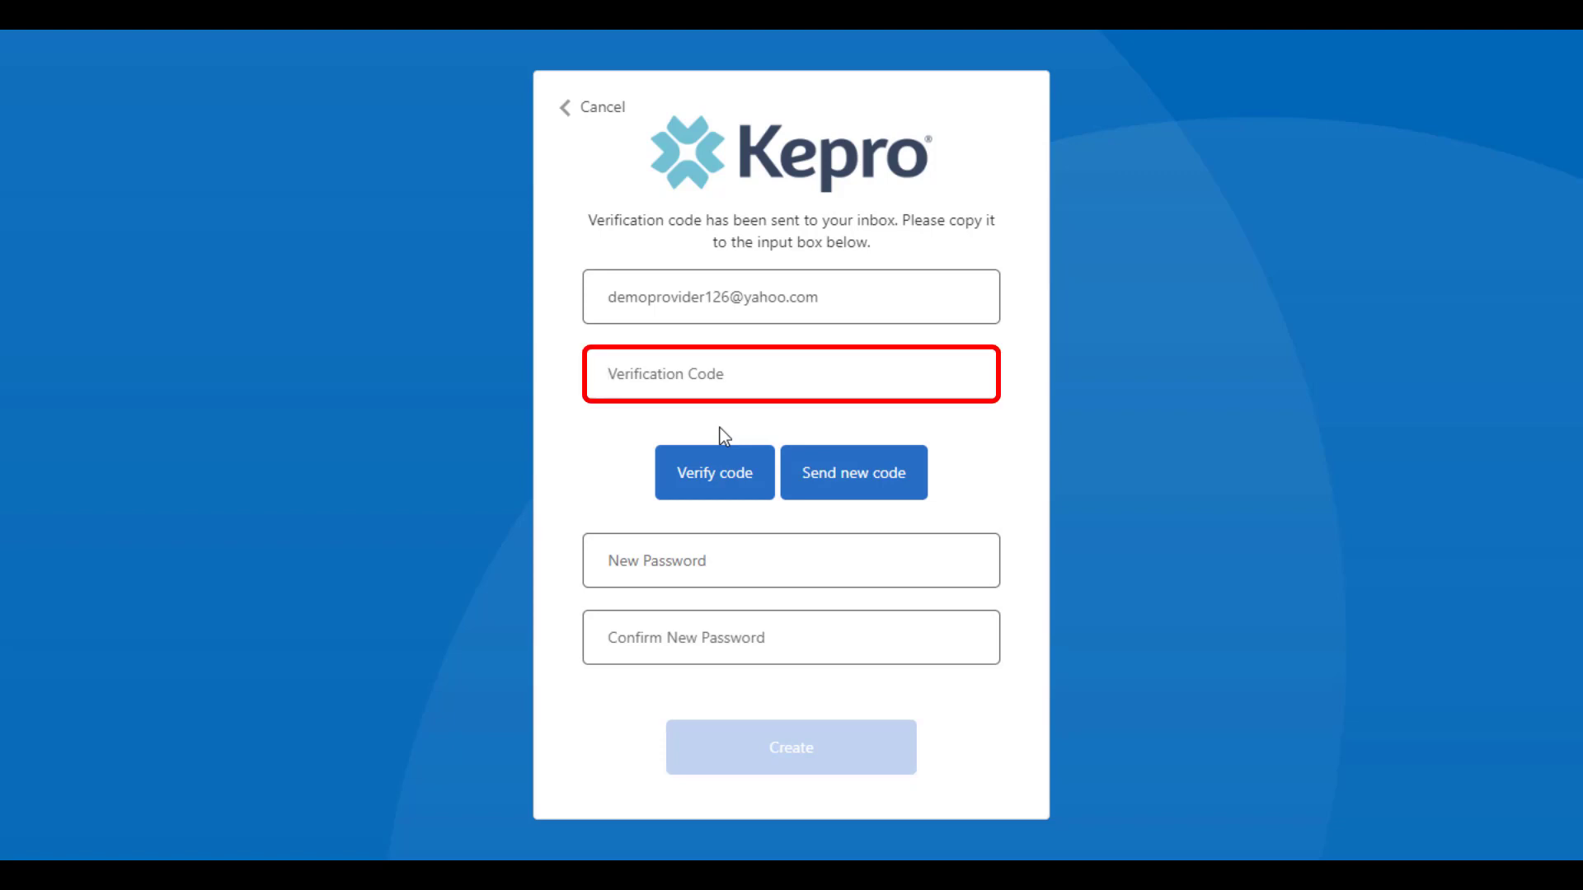
key(ctrl+v)
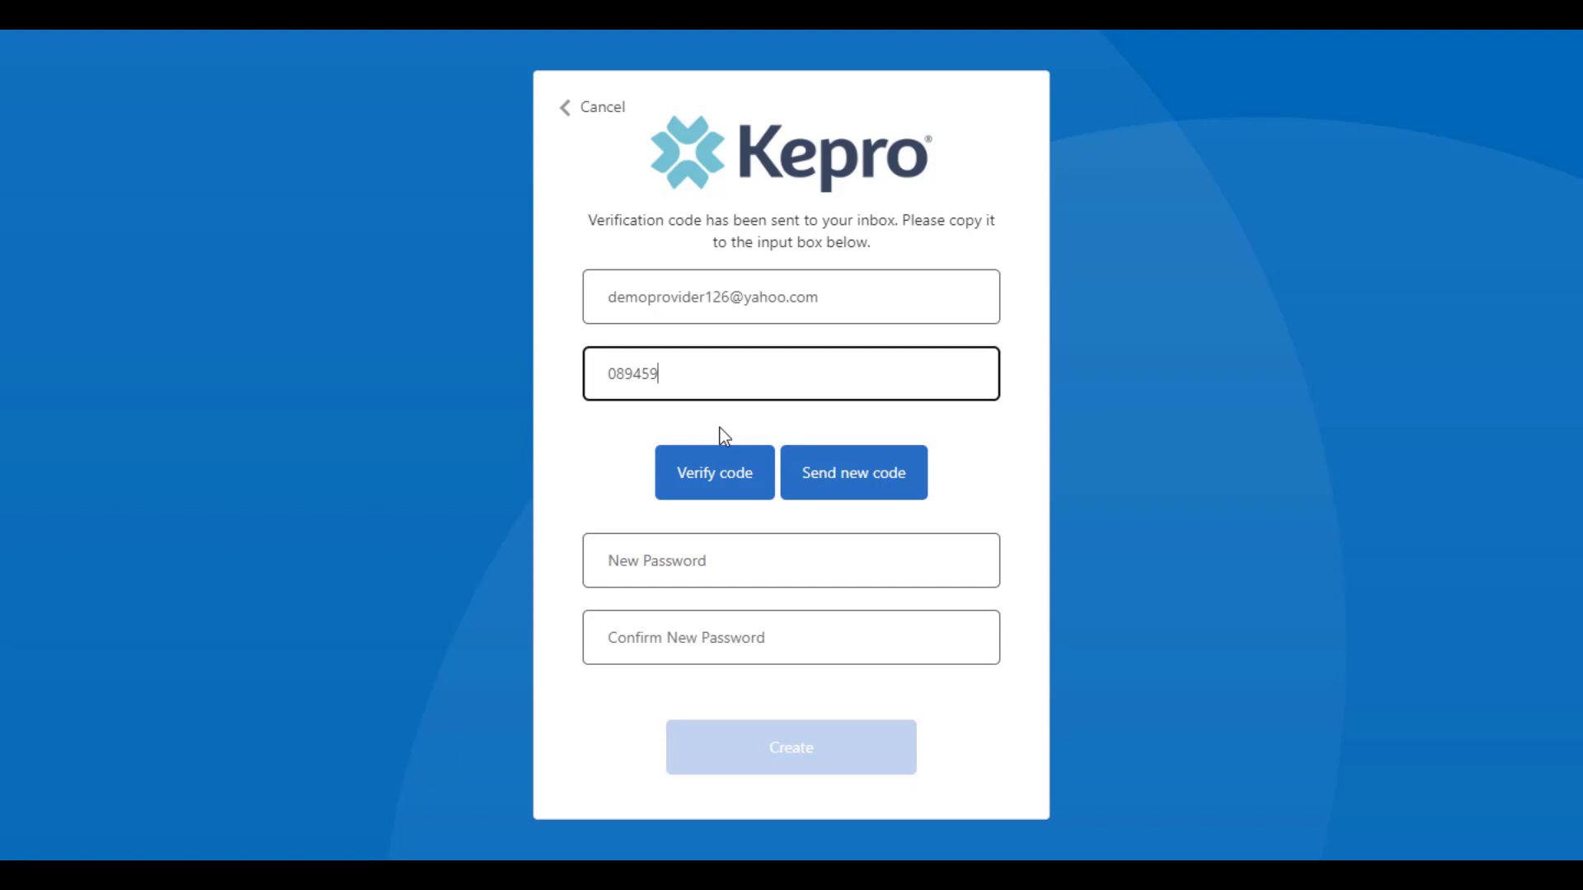
click(719, 477)
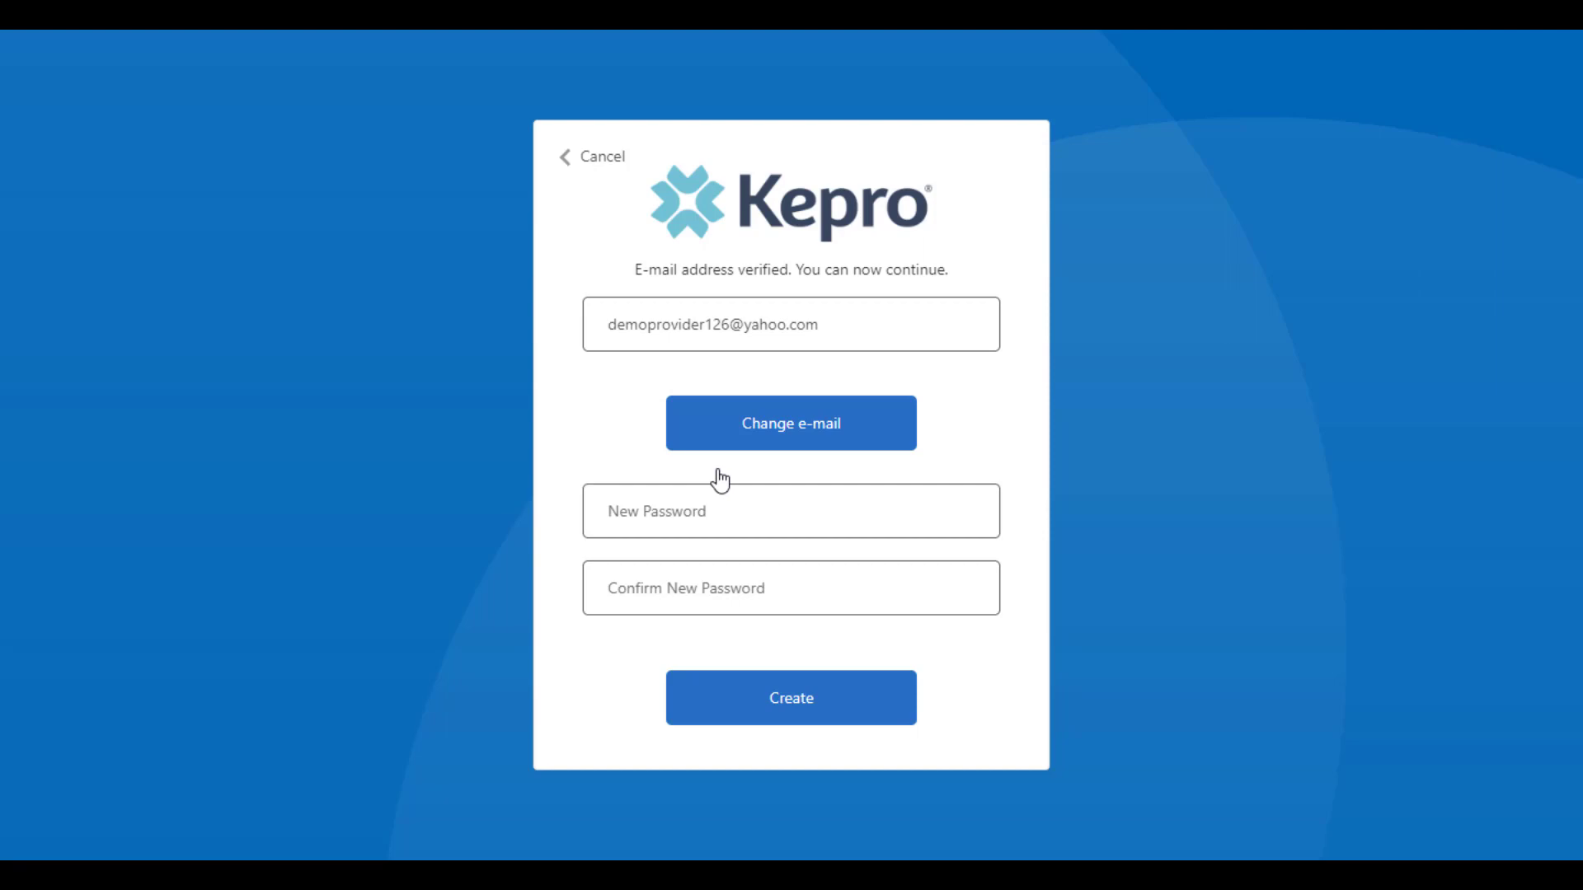
click(684, 518)
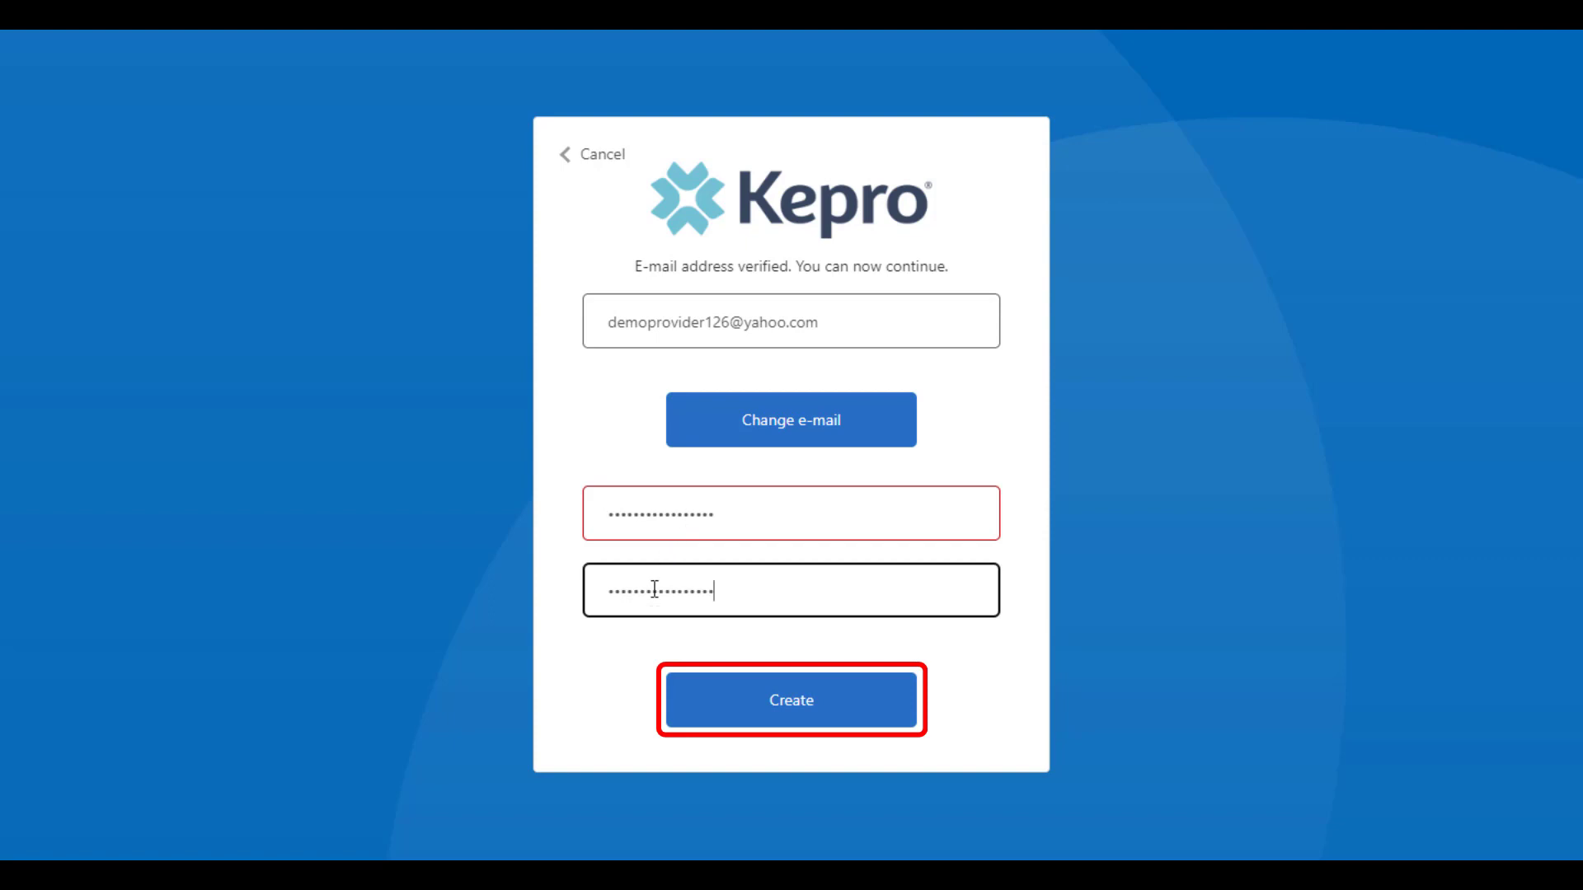
click(727, 726)
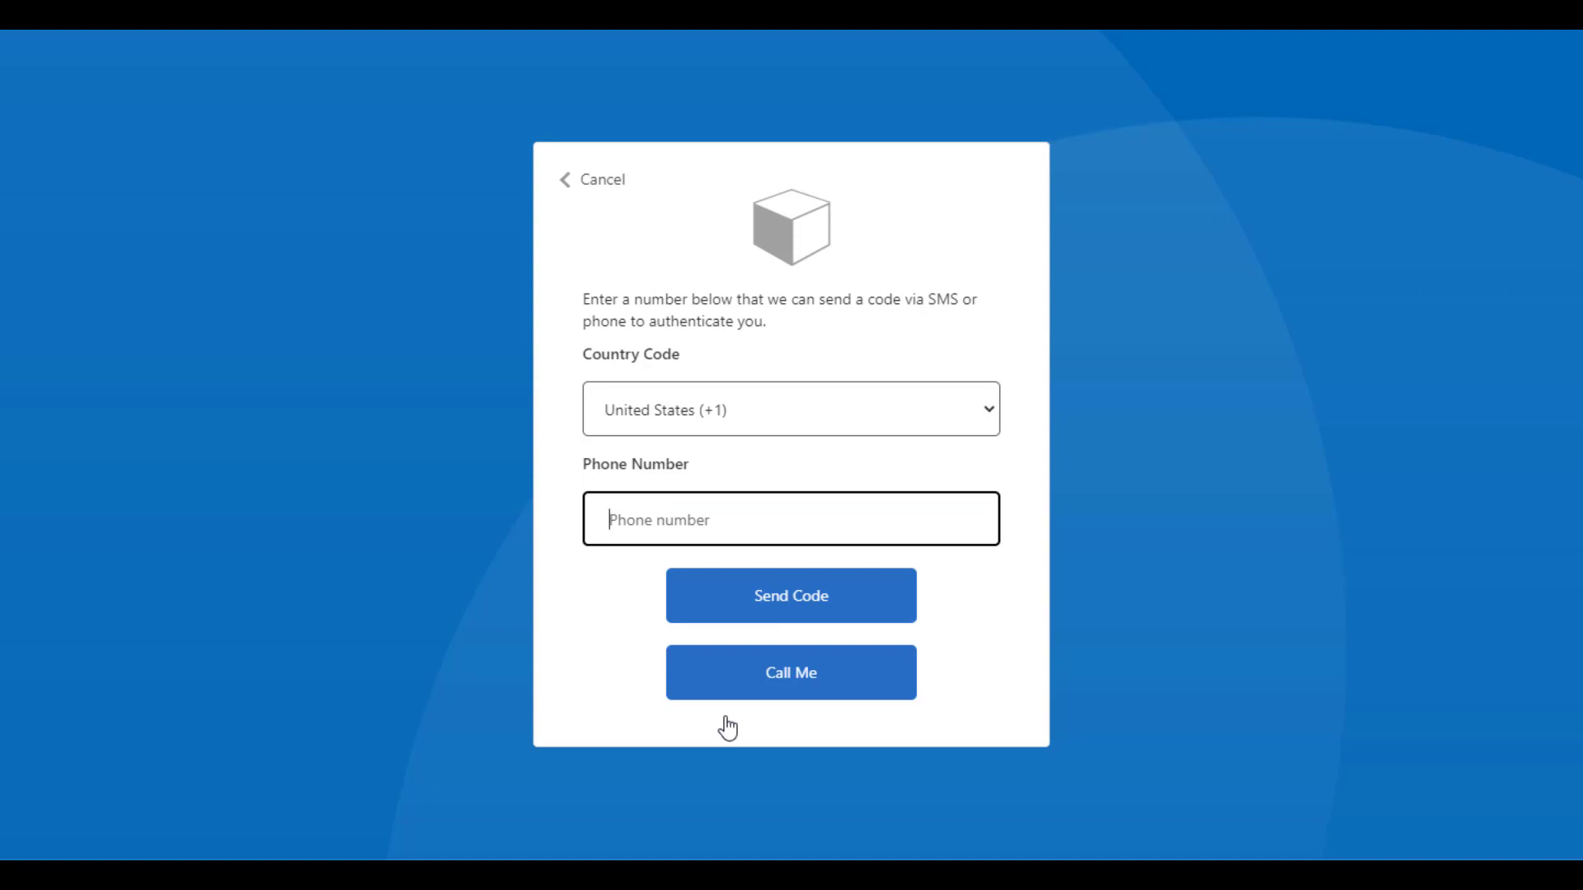
Step: Enter the phone number, request a texted code, and type in the SMS verification code
key(ctrl+v)
click(818, 607)
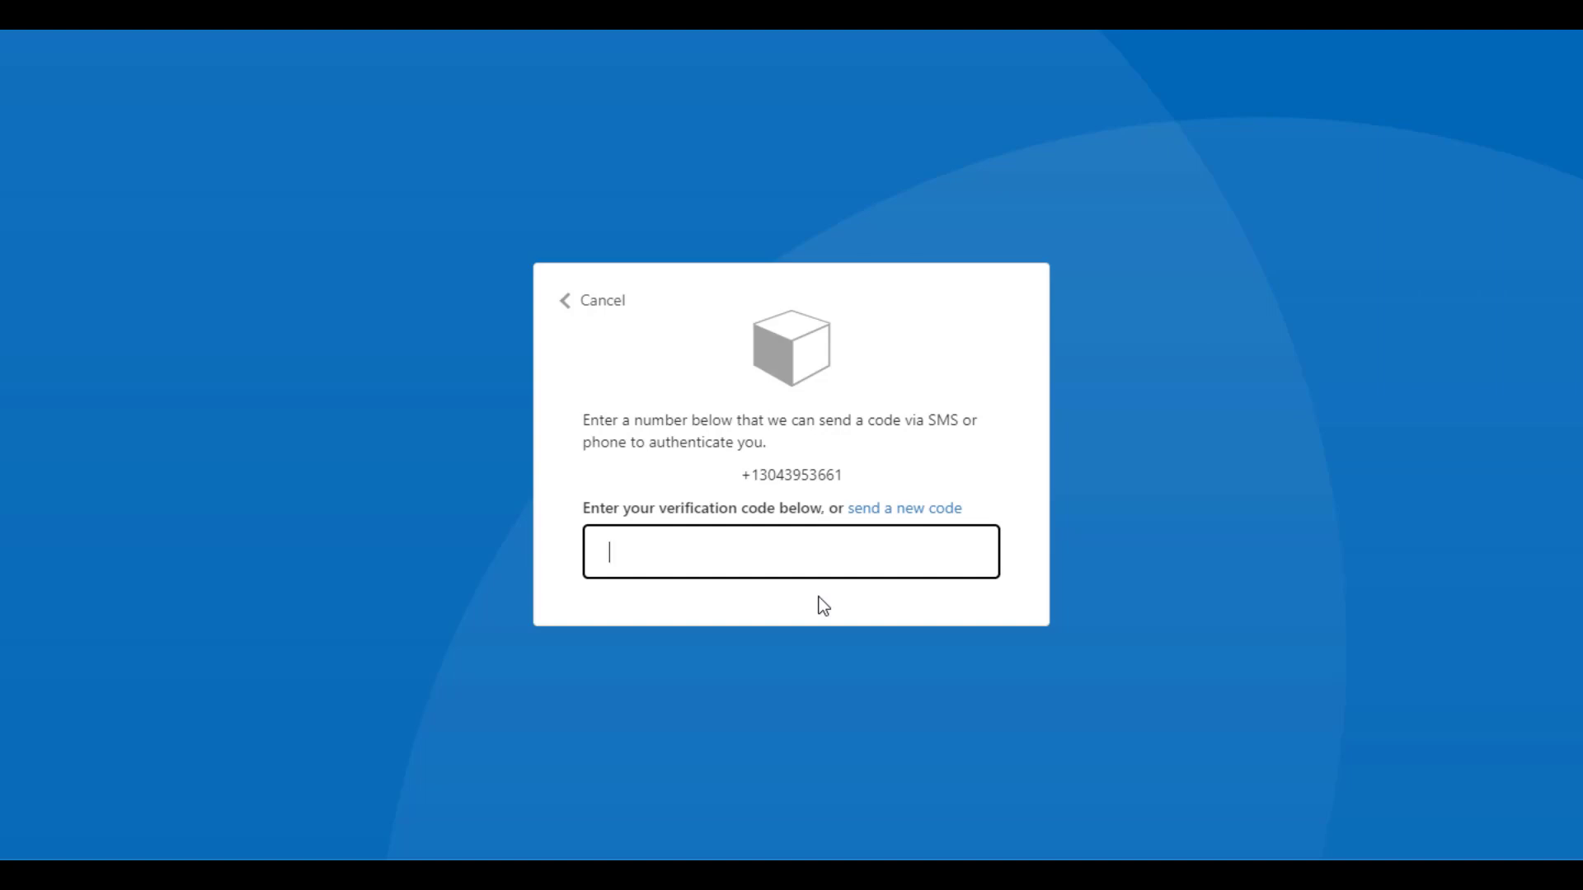
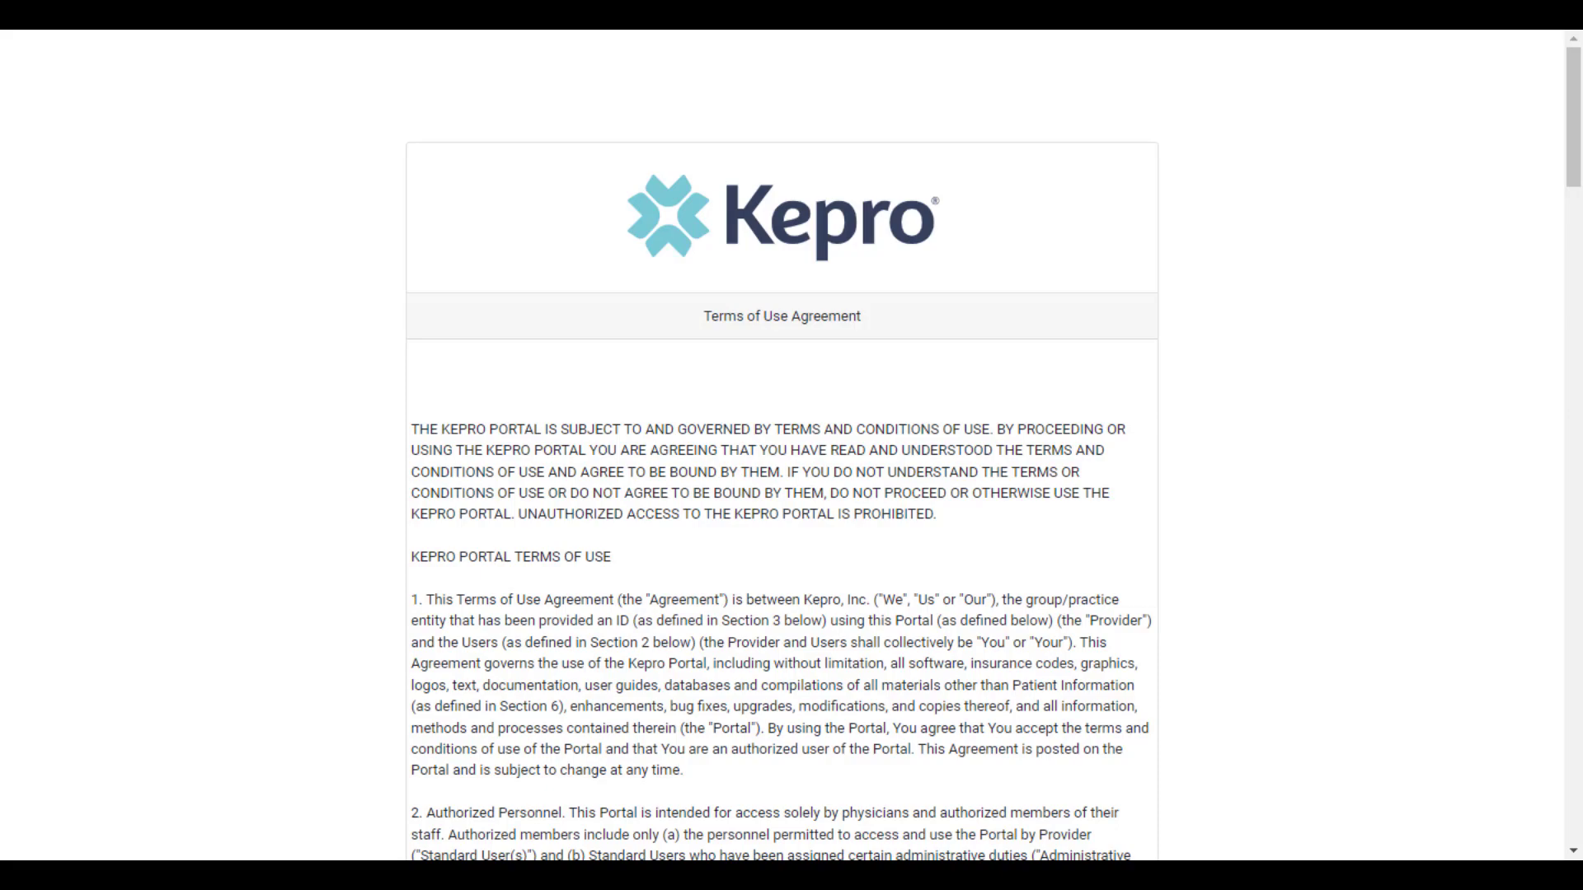
Step: Read to the bottom of the Terms of Use, agree to them, and continue
scroll(575, 703, down, 20)
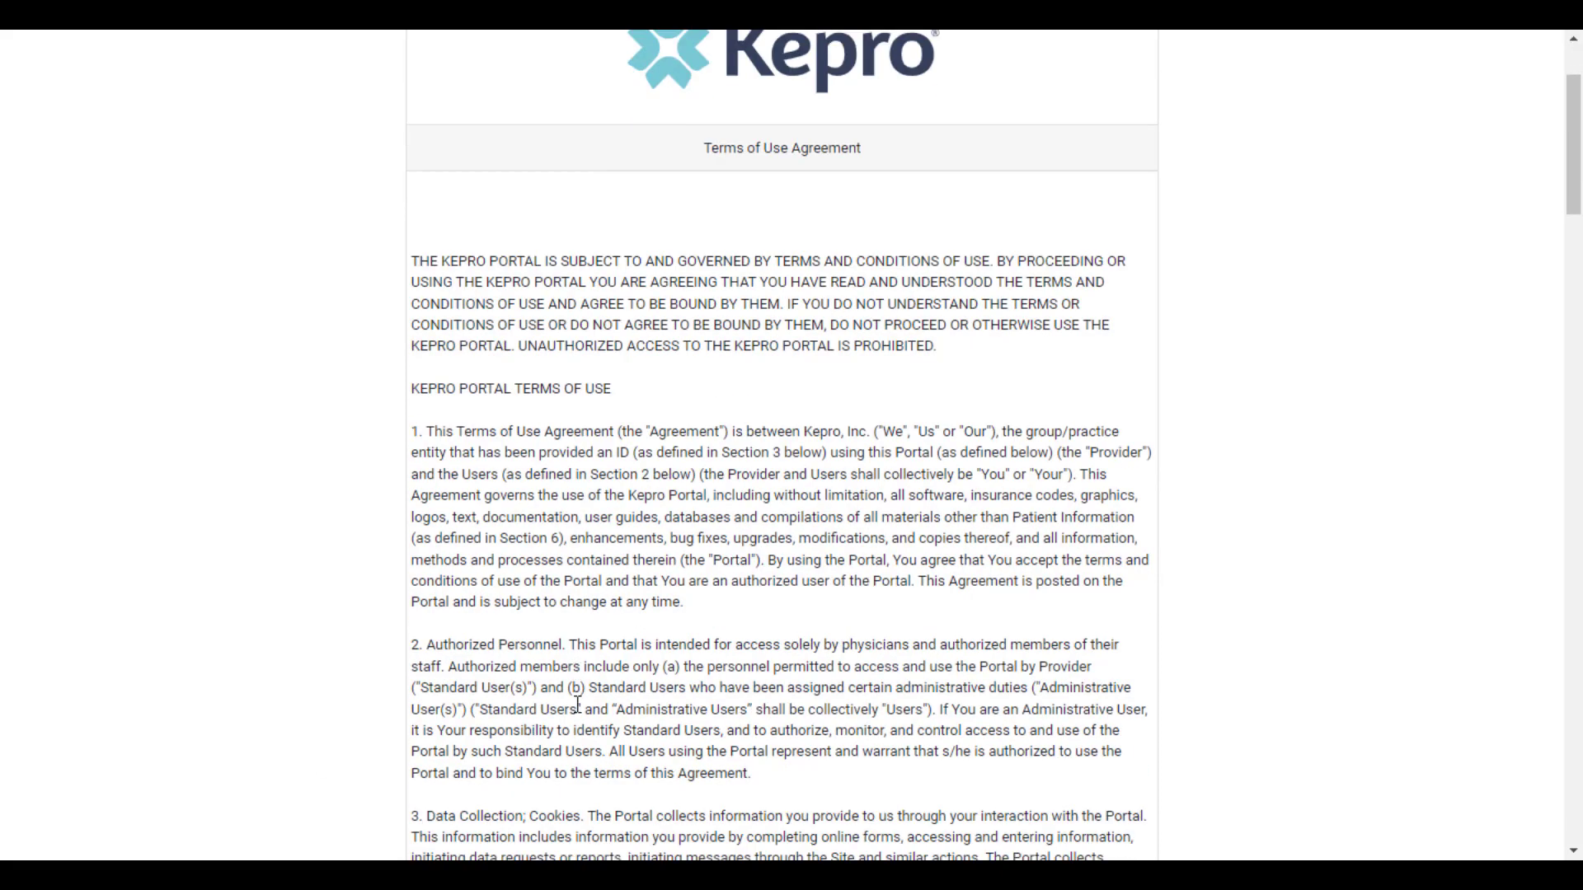
scroll(580, 718, down, 20)
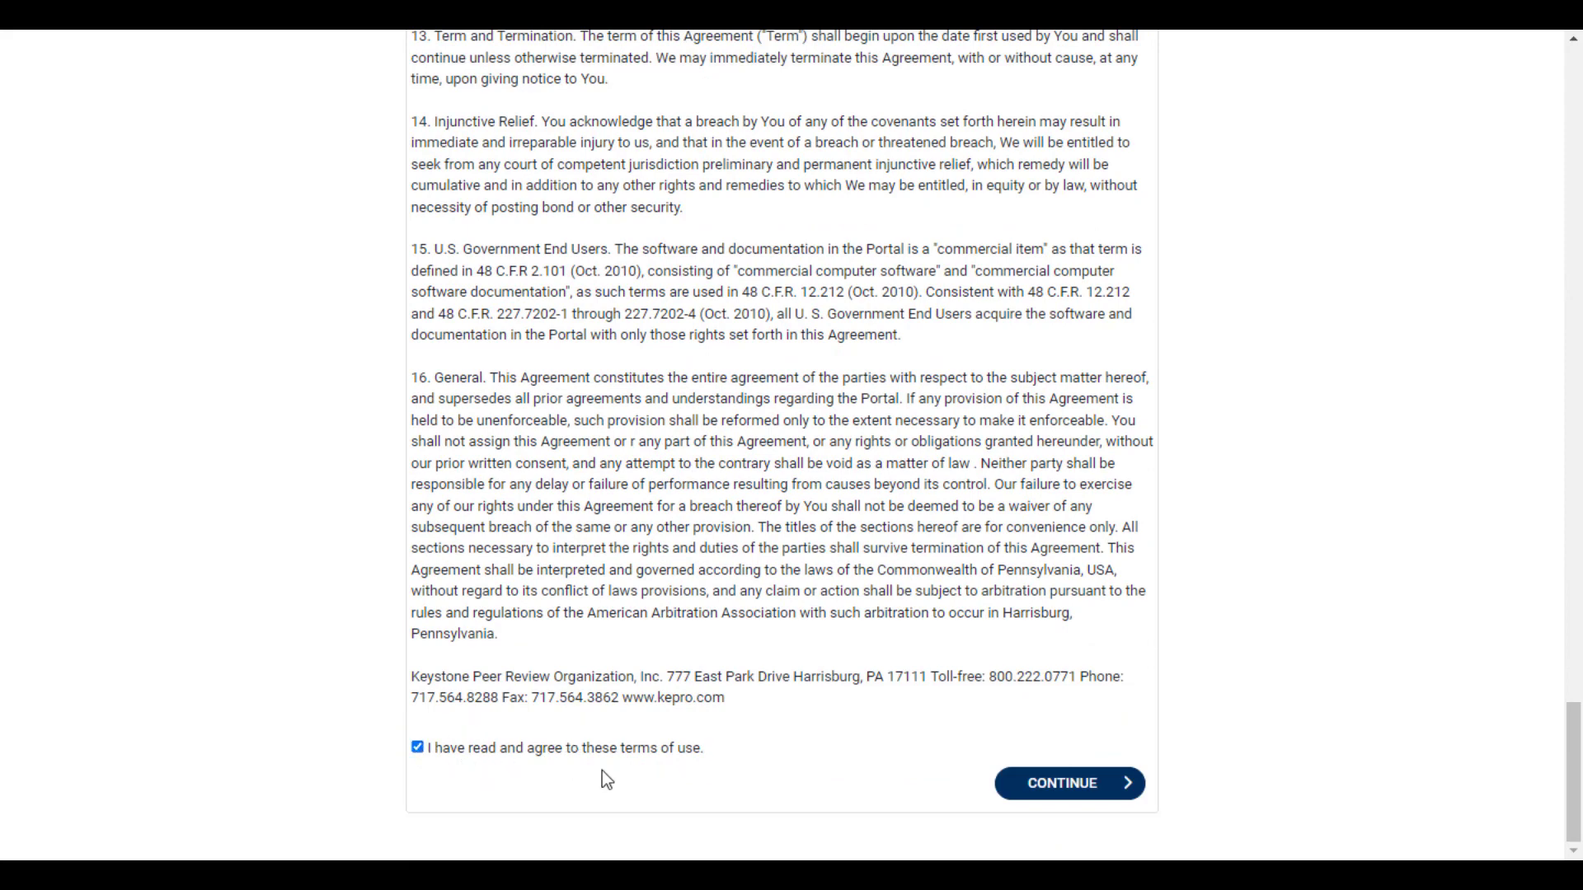
click(1045, 793)
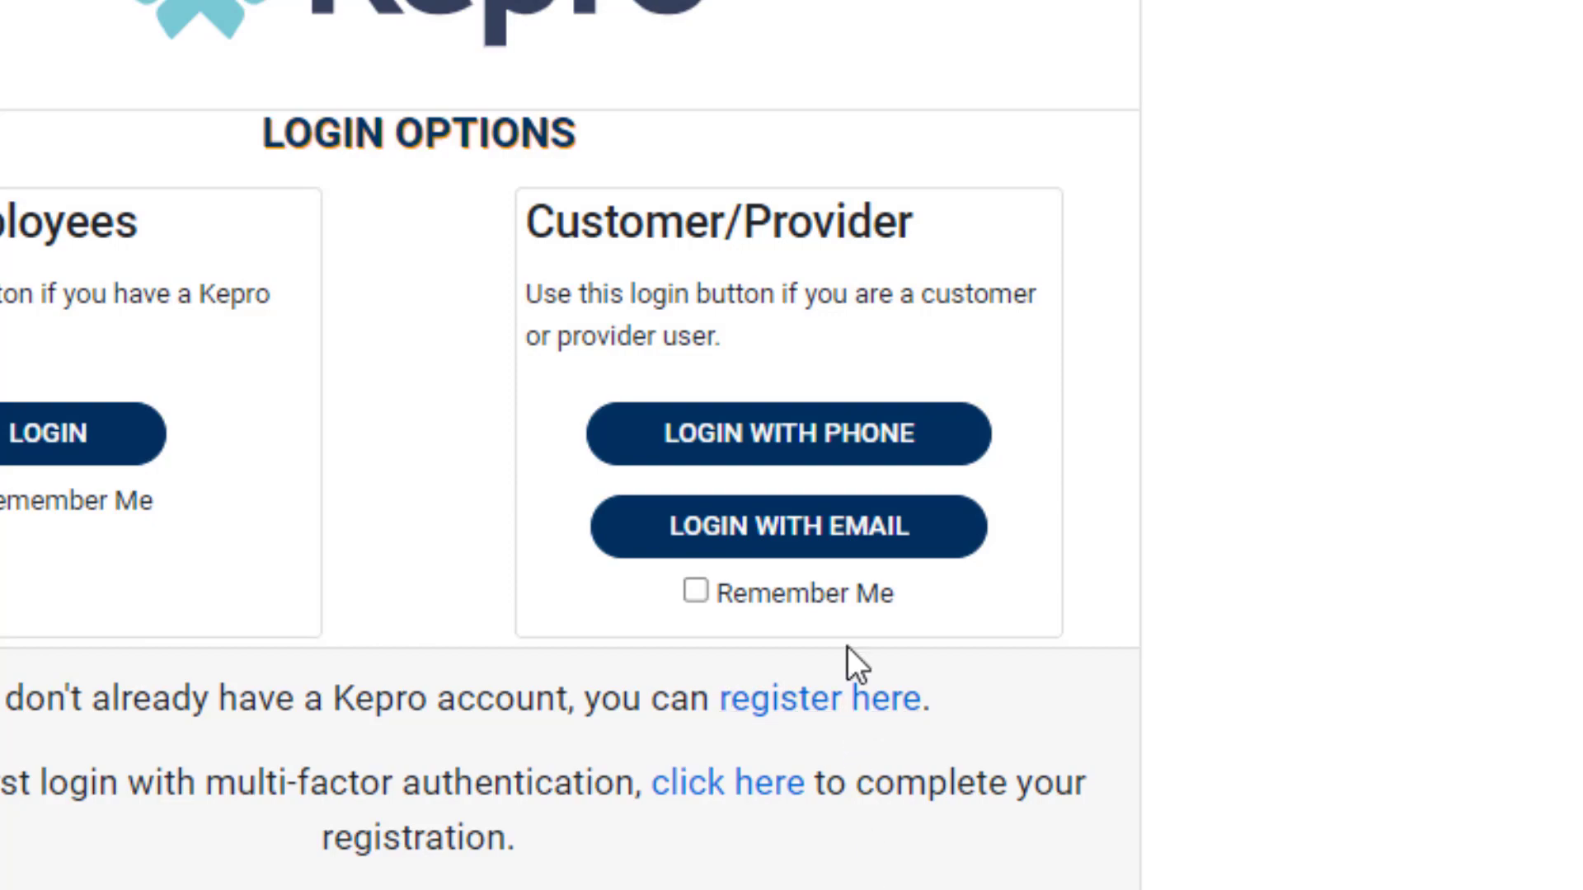
Step: Enable Remember Me, acknowledge the private-machine reminder, and choose Login with Email
click(841, 593)
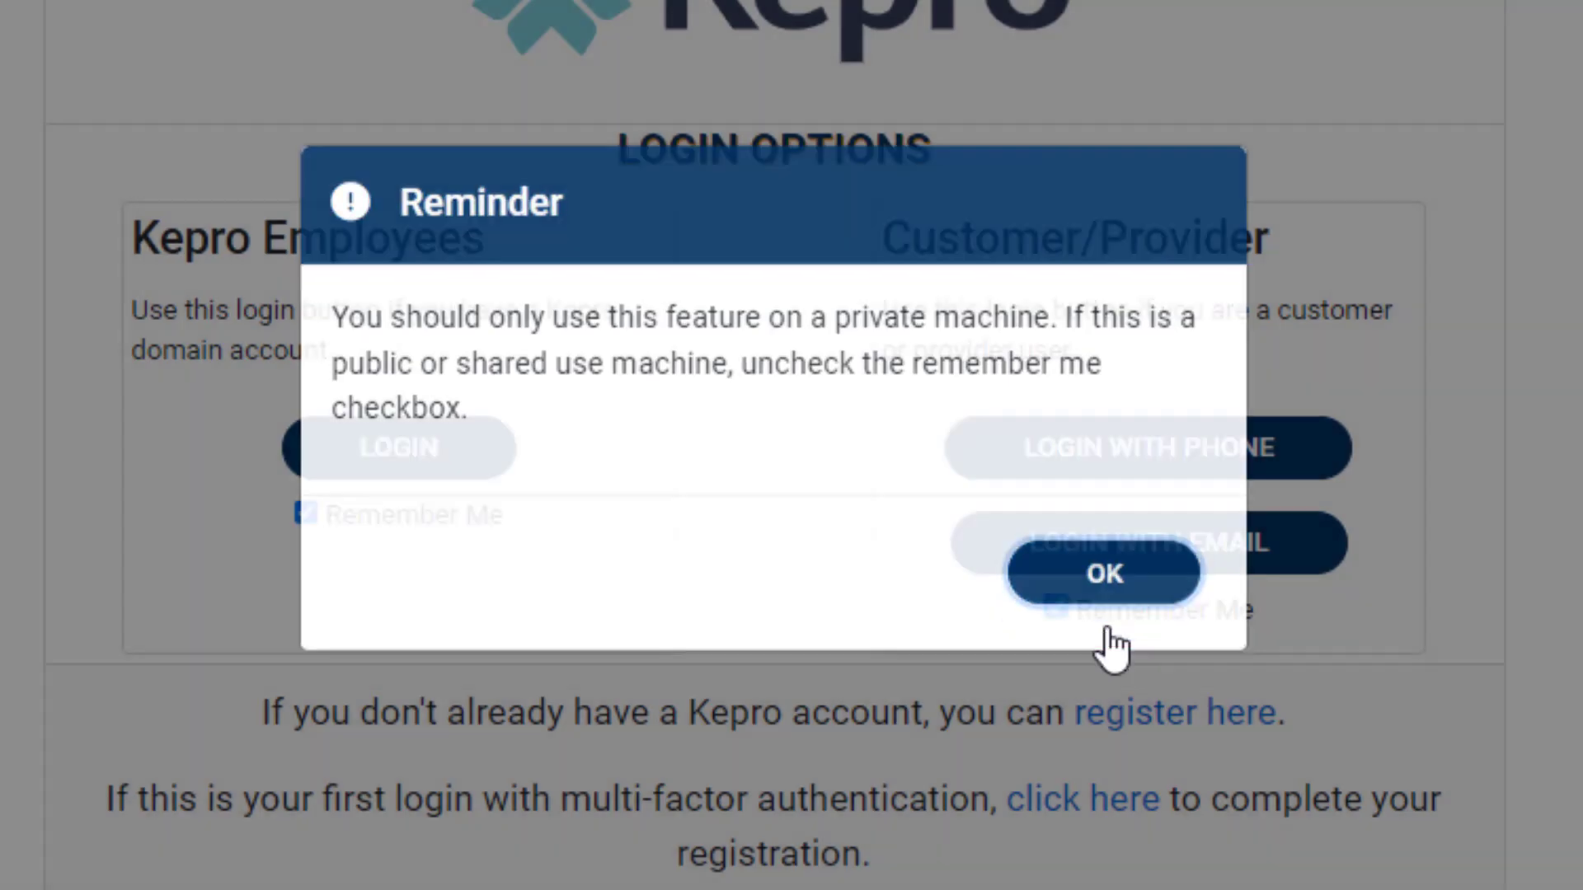
click(1107, 631)
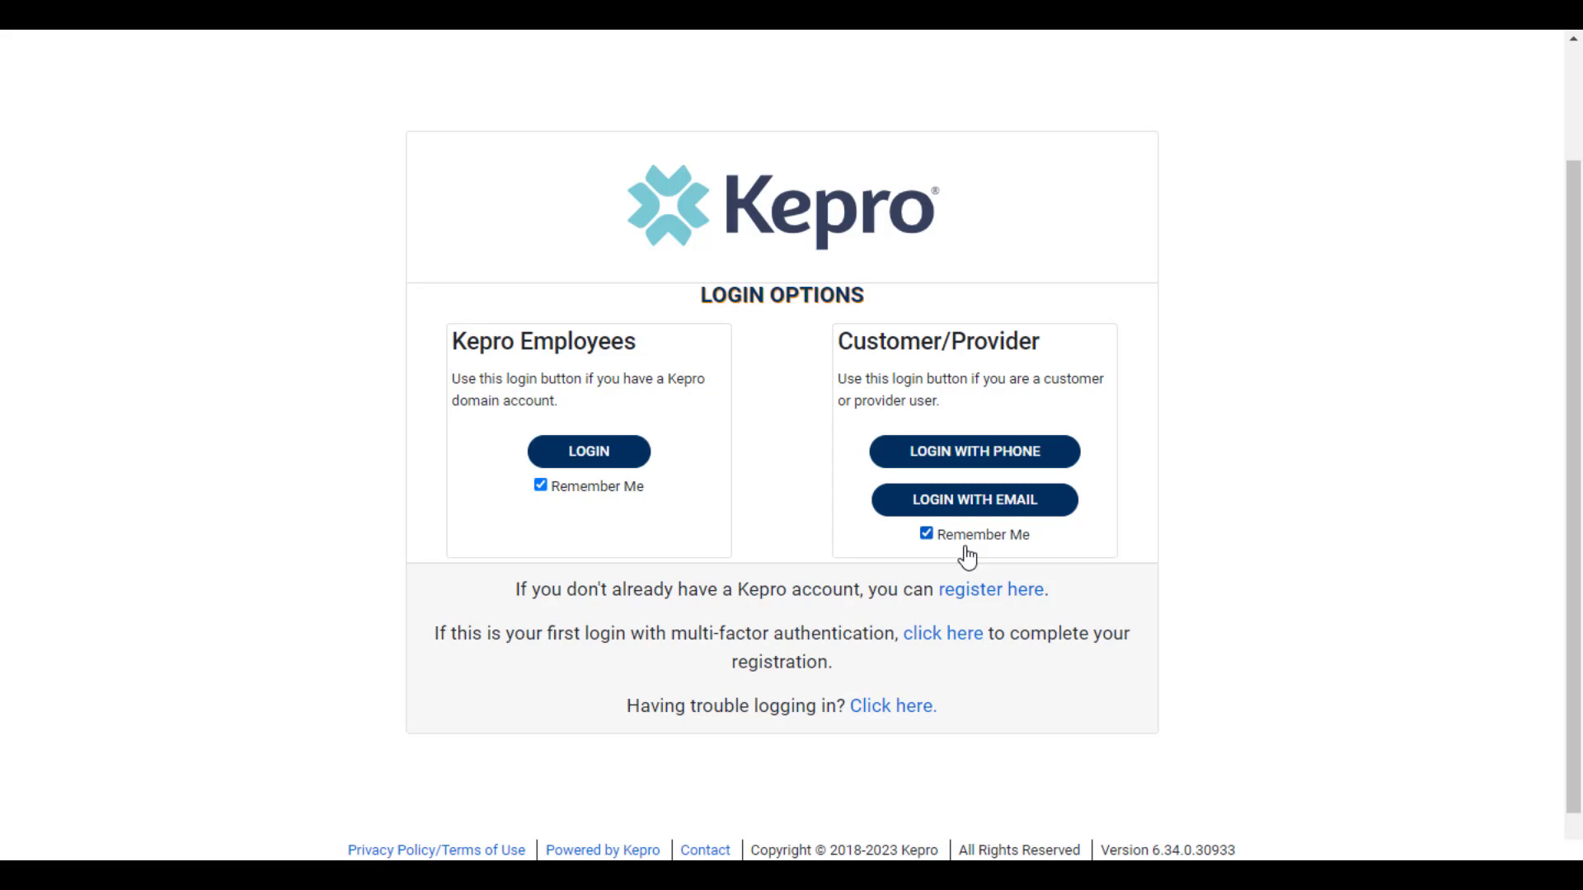
scroll(967, 558, up, 1)
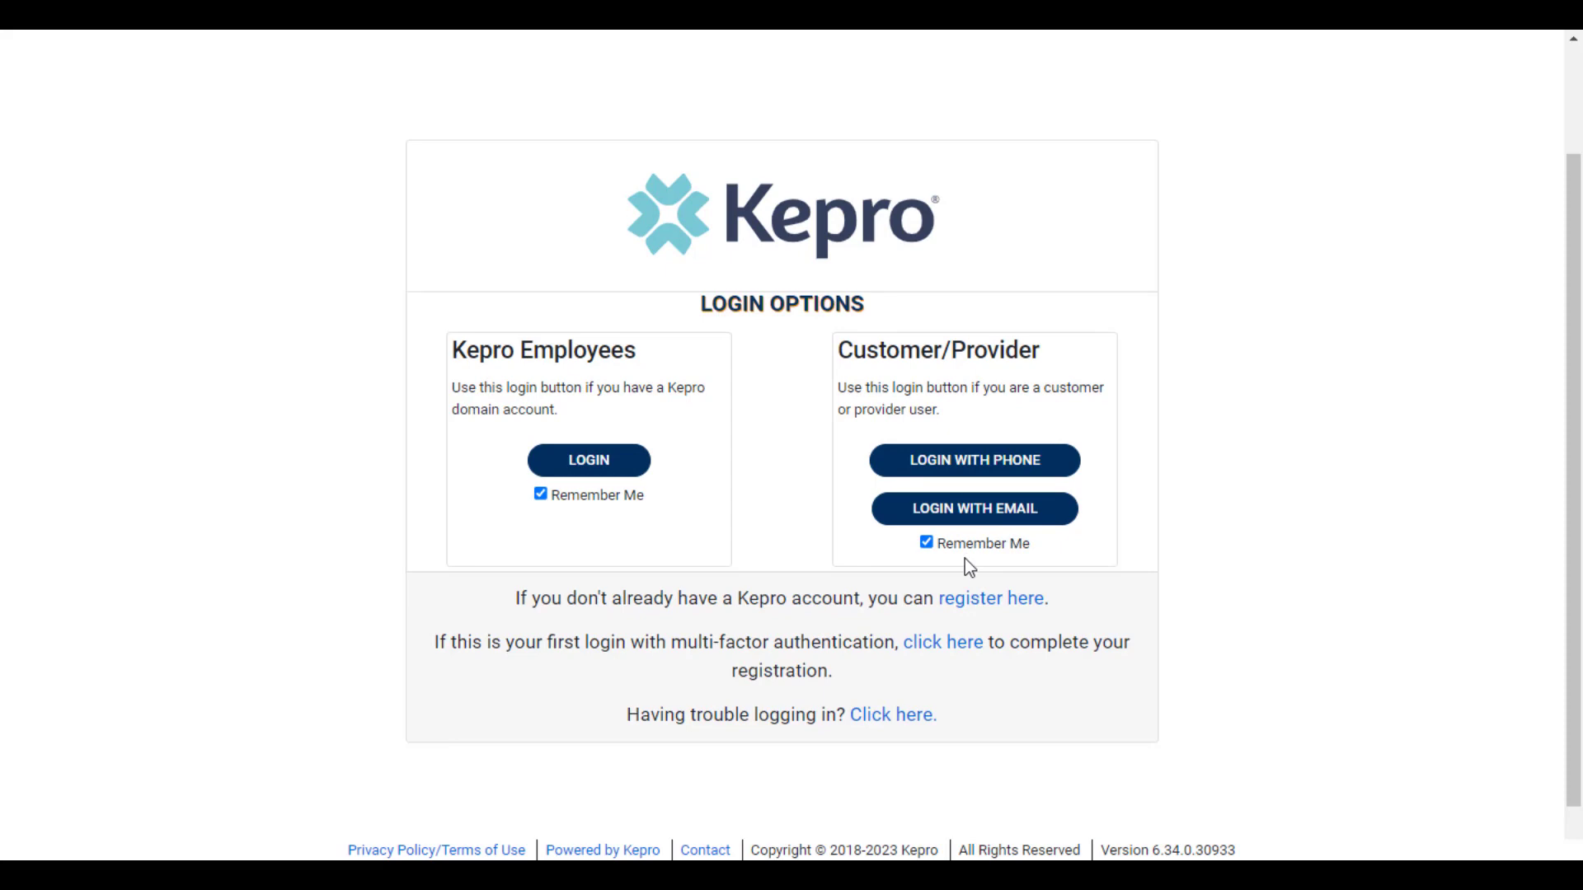
click(997, 462)
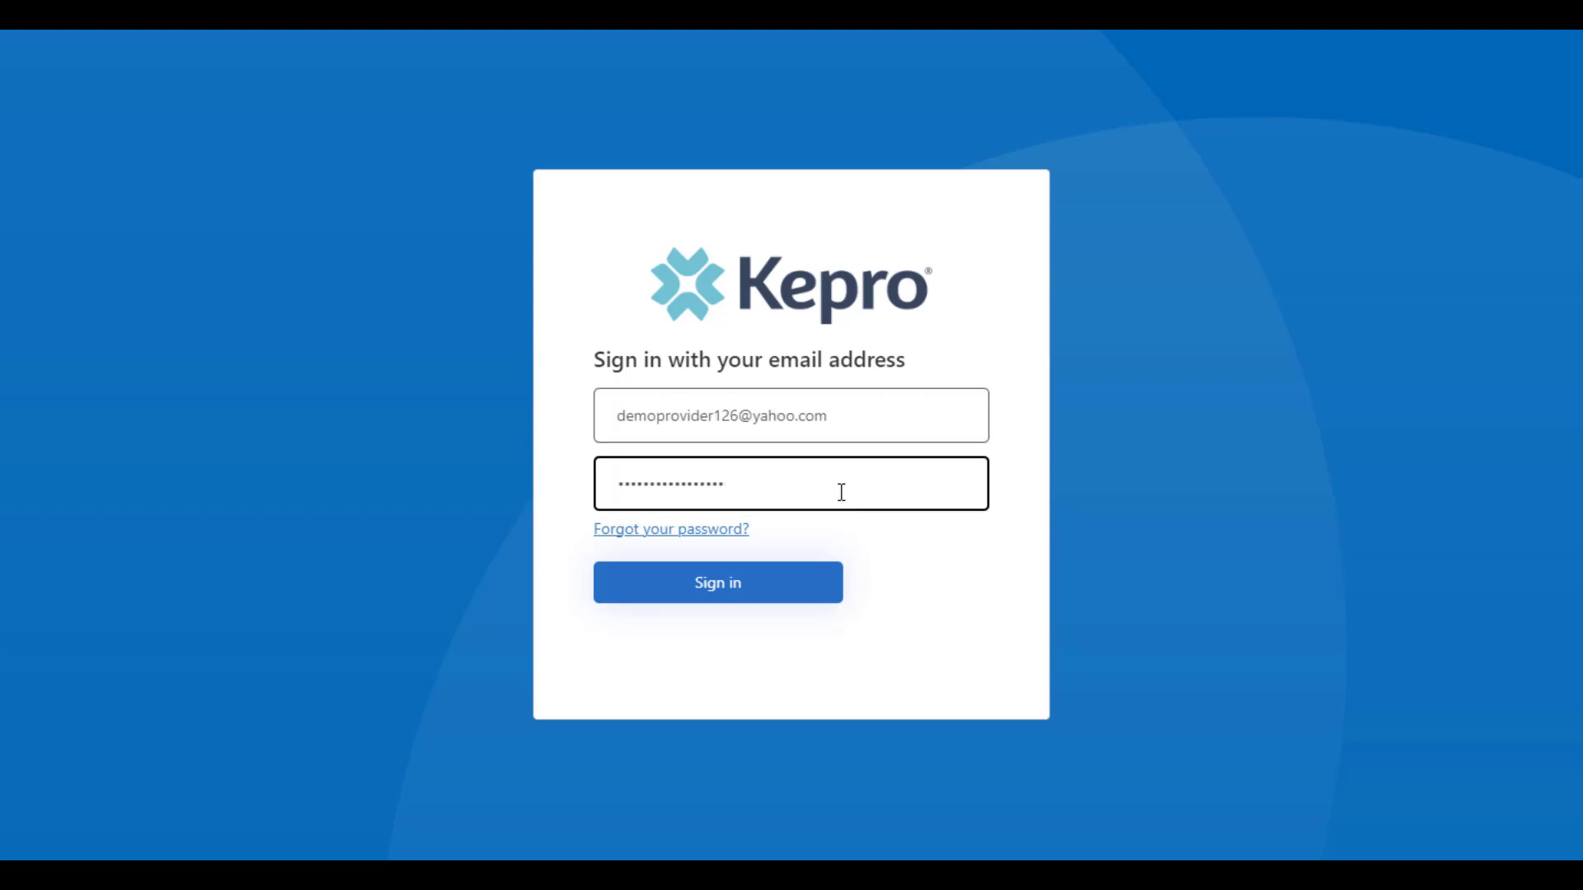
Step: Sign in with the entered e-mail and password, then enter the texted SMS verification code
click(764, 590)
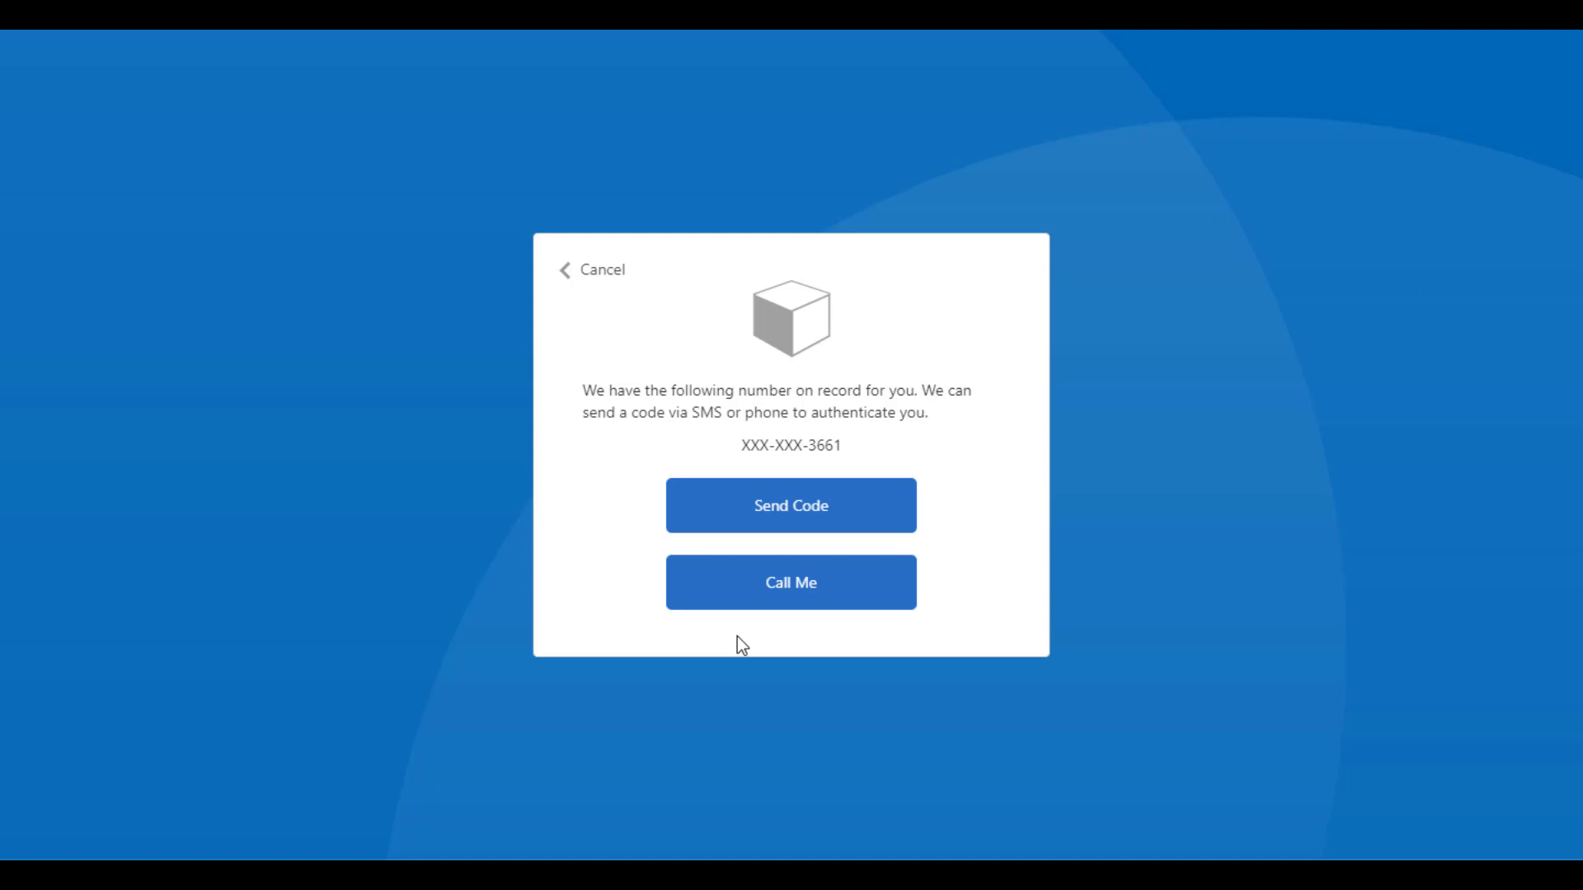
click(735, 523)
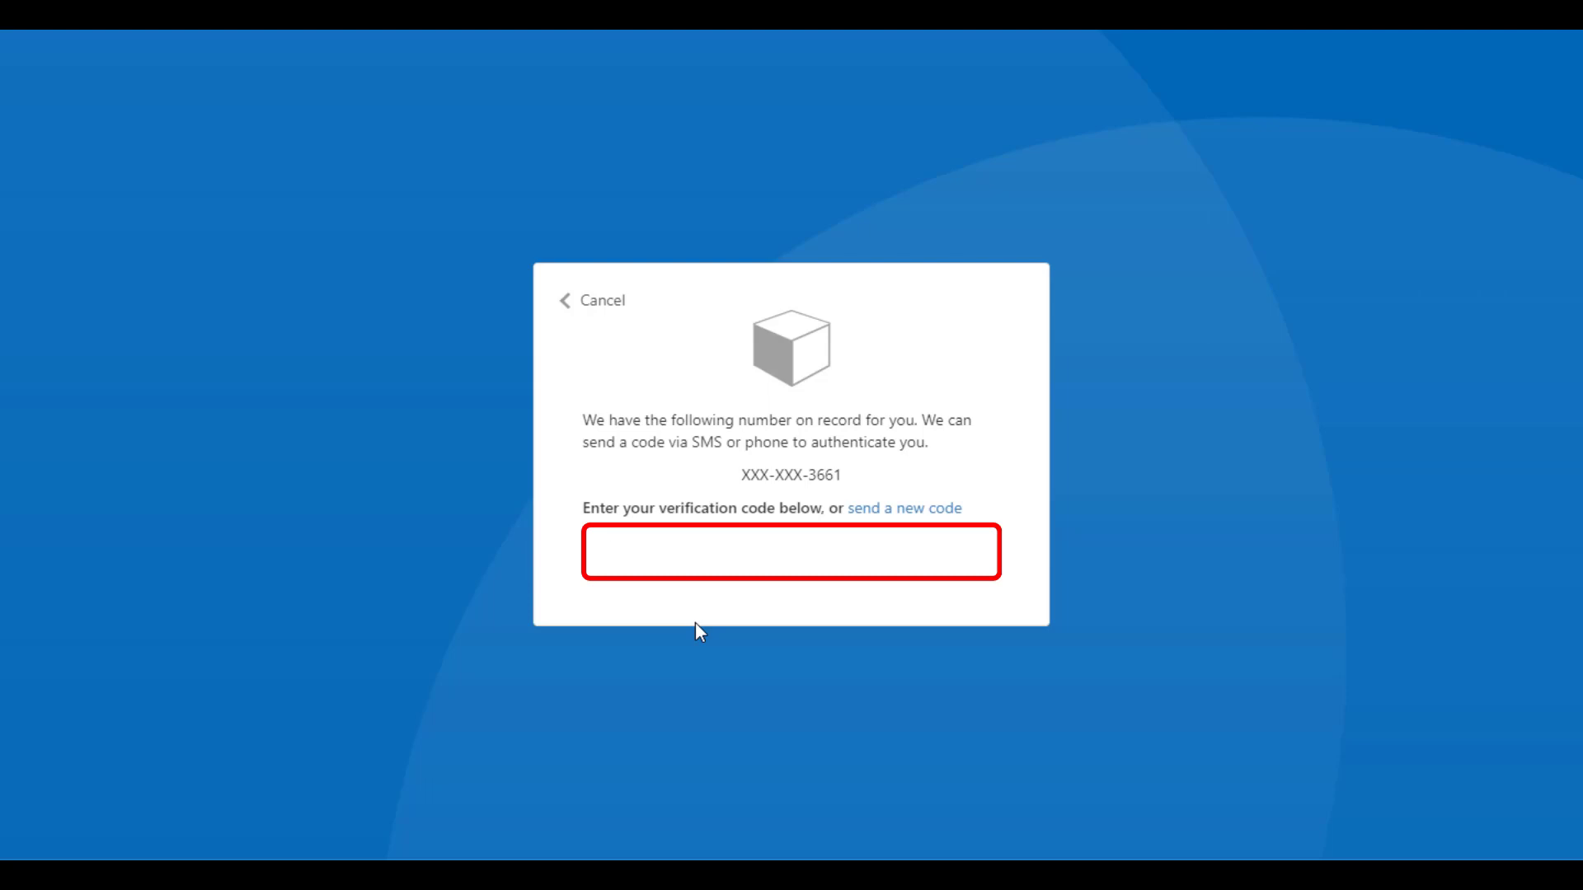
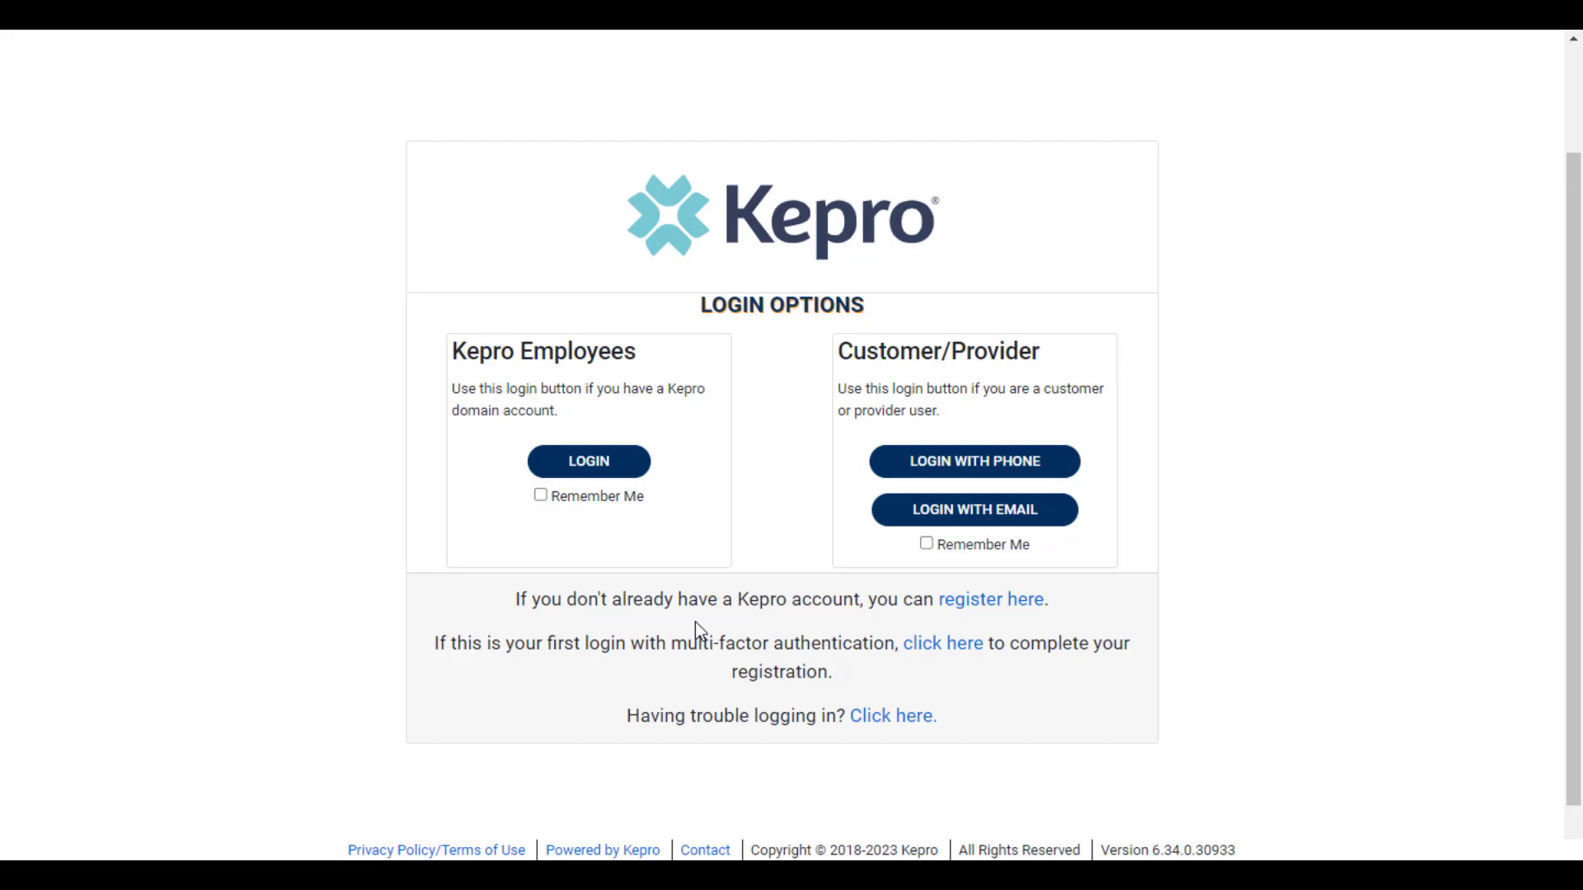
Step: Start a forgotten-password reset and verify the account e-mail with the e-mailed code
click(965, 466)
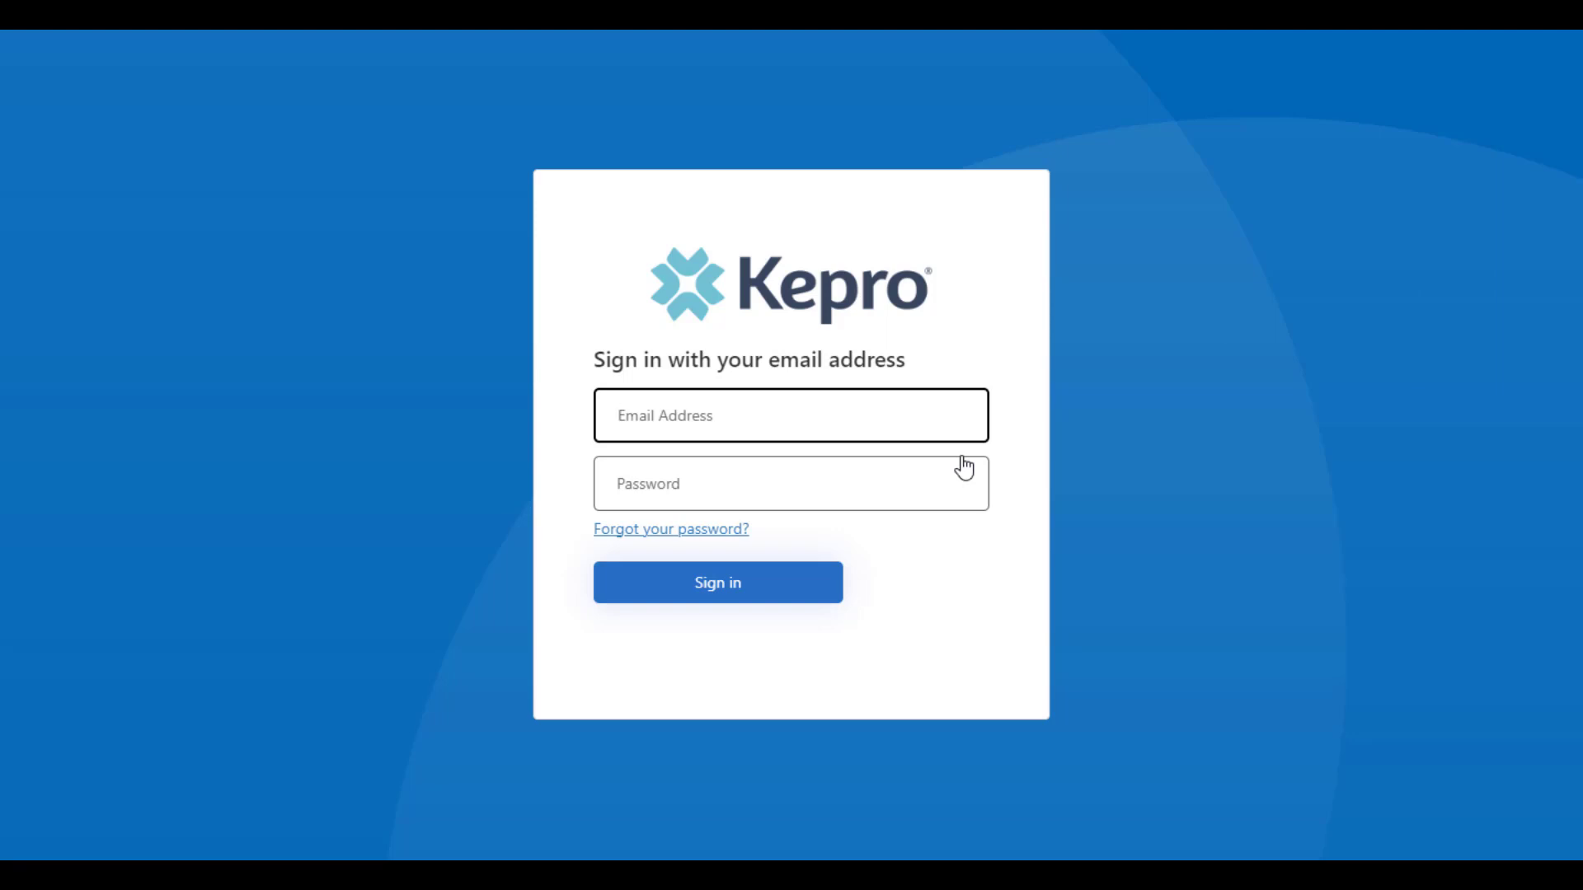
click(696, 536)
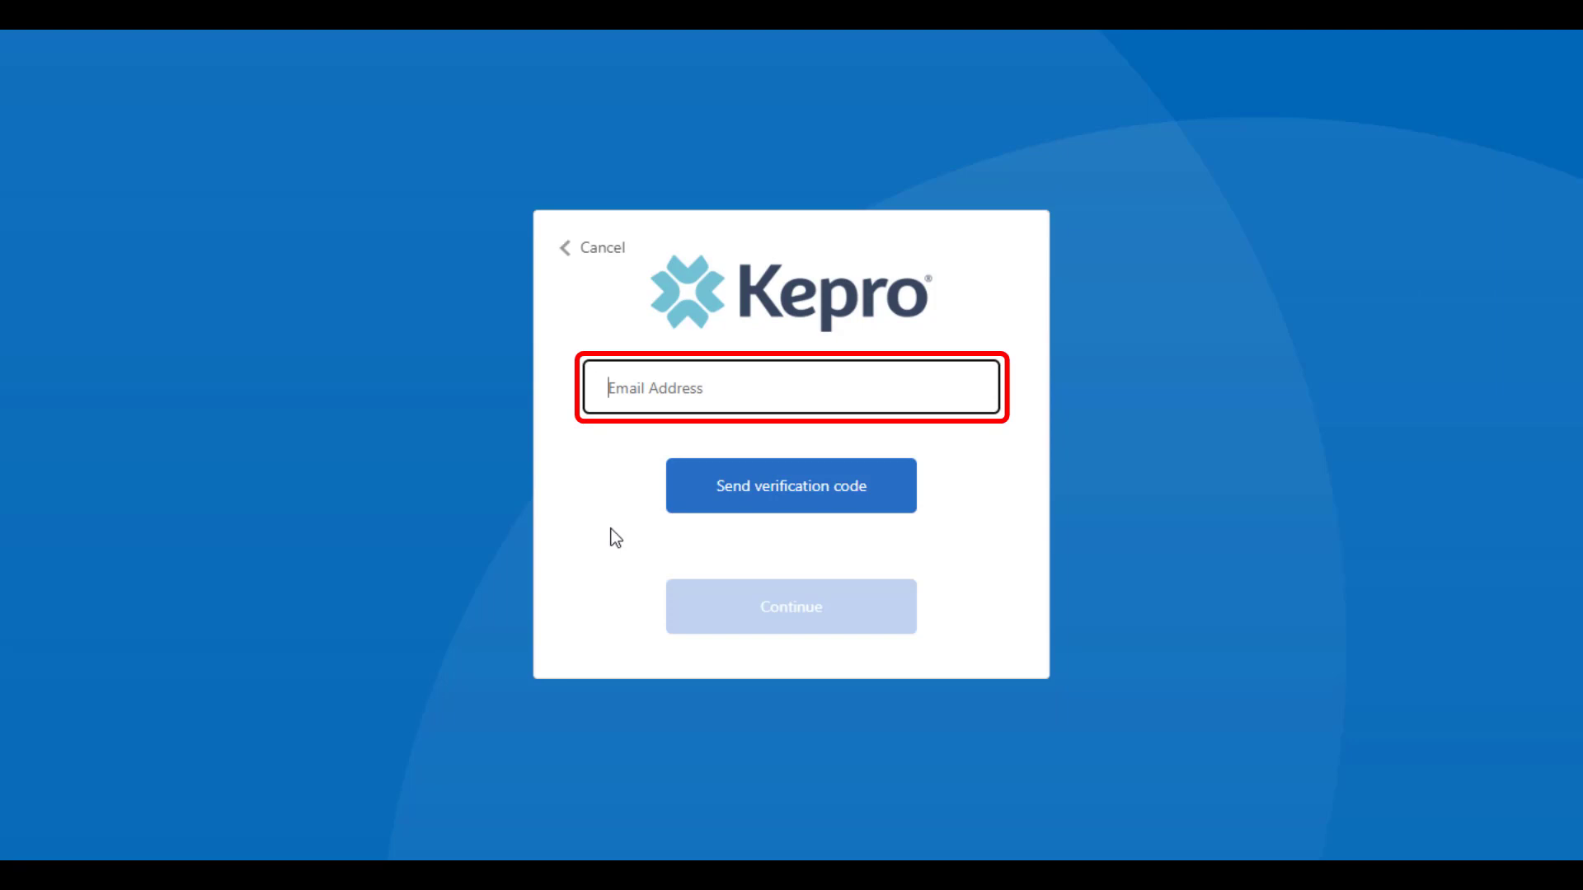
key(ctrl+v)
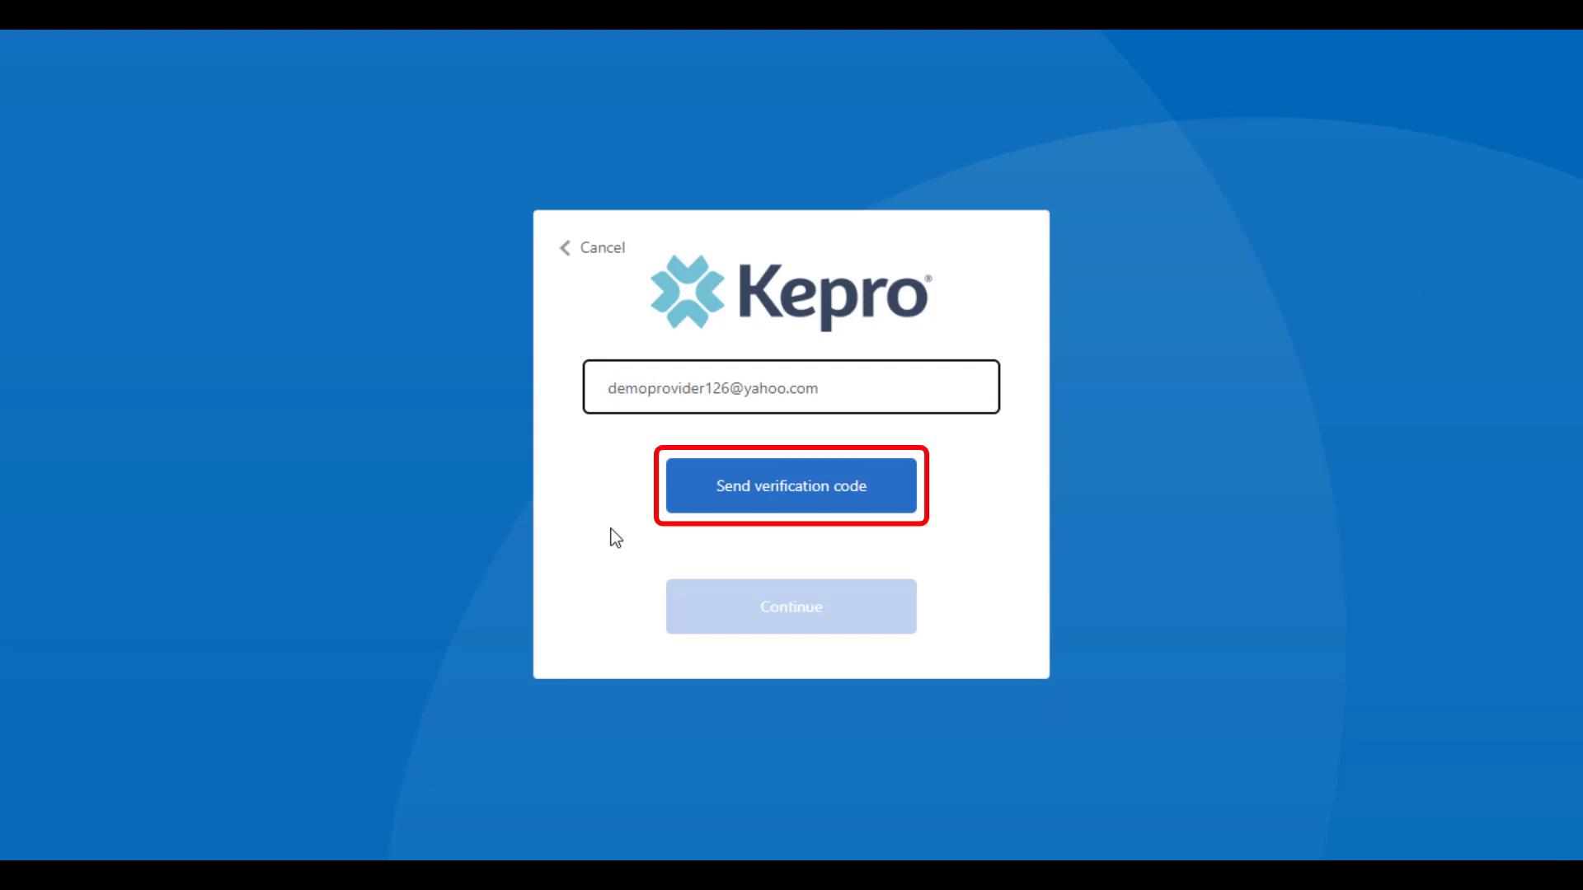
click(710, 515)
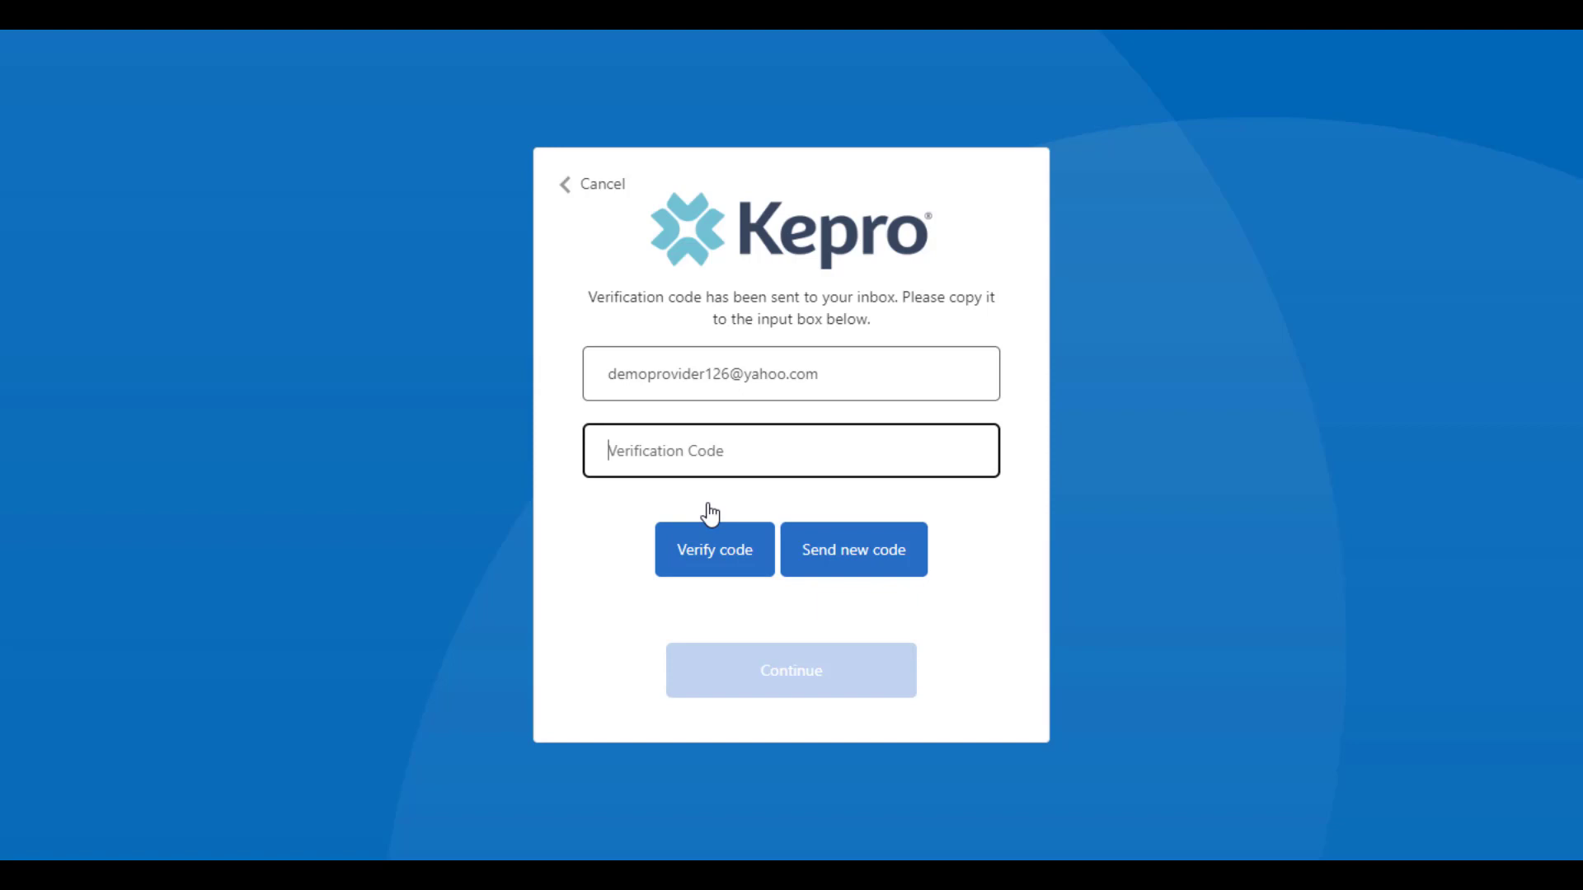
key(ctrl+v)
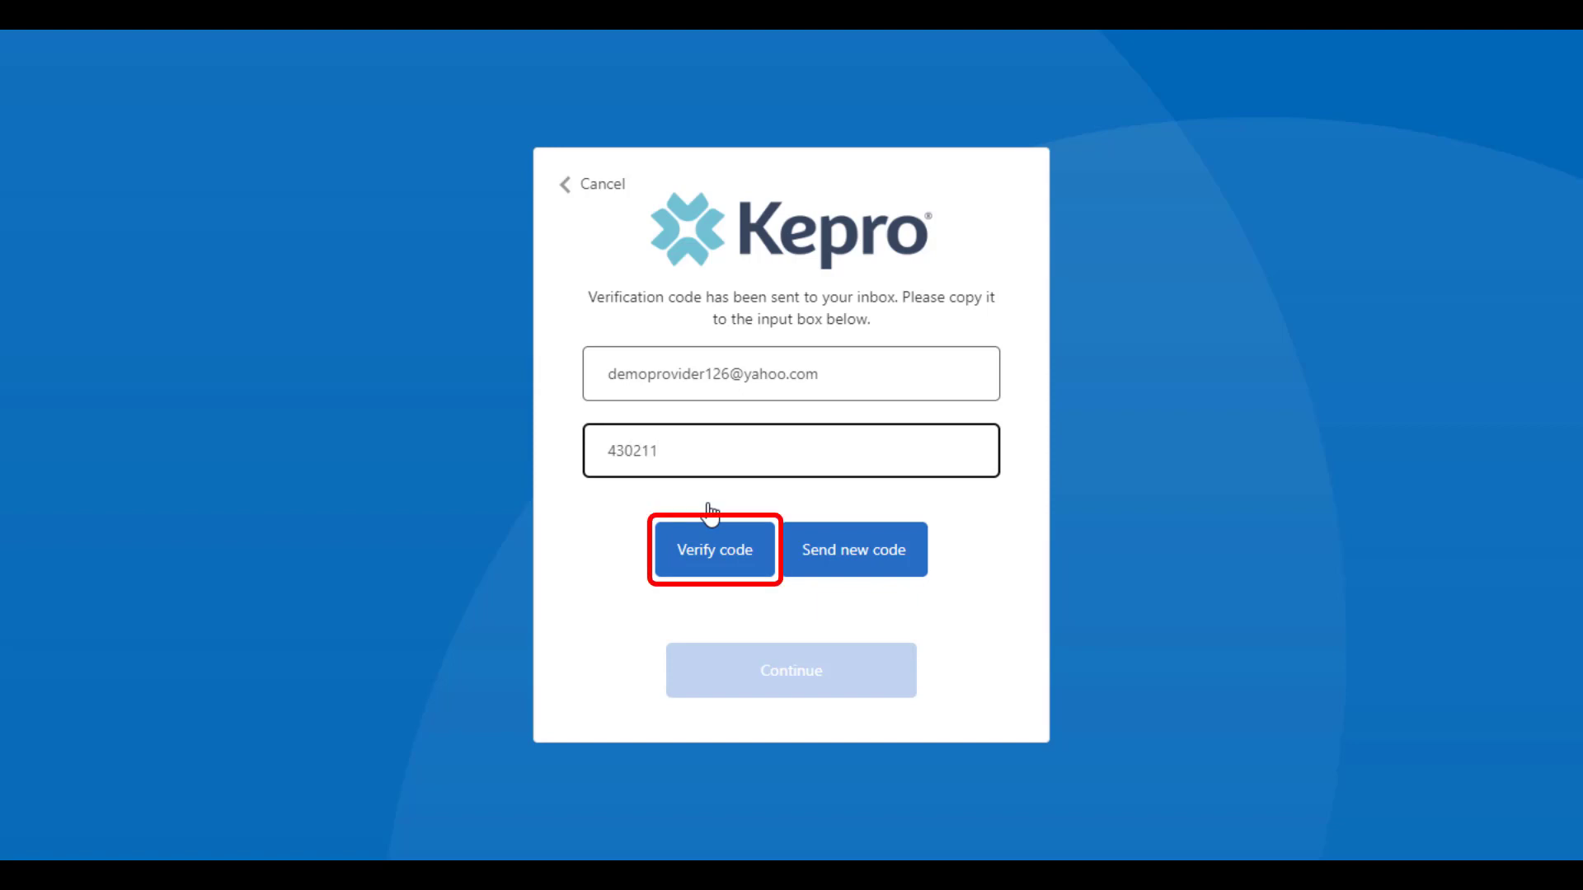
click(712, 556)
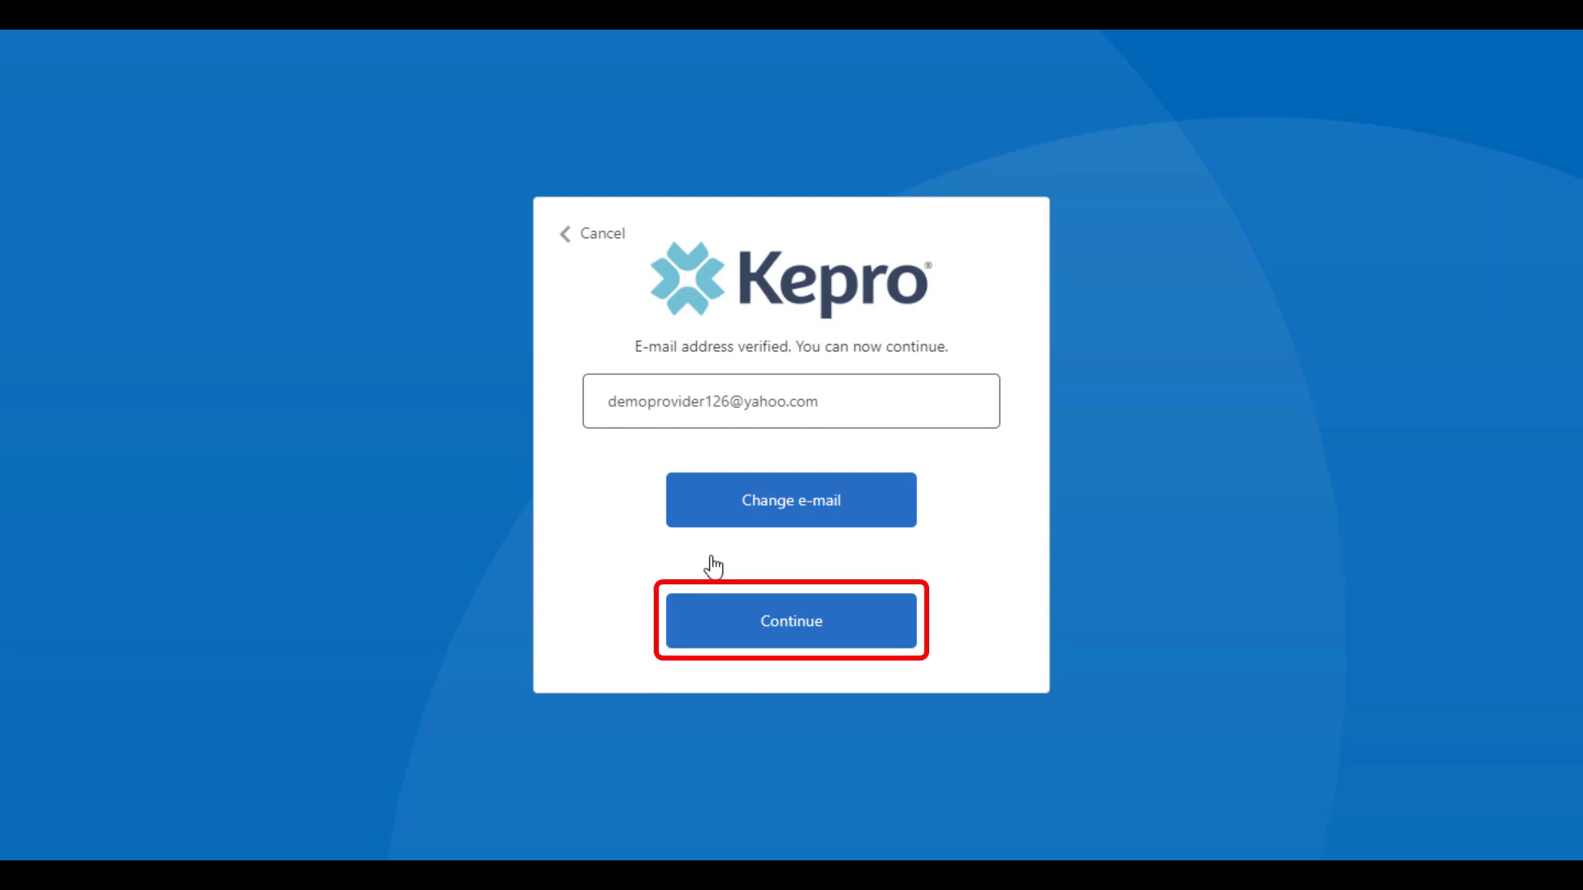
click(714, 641)
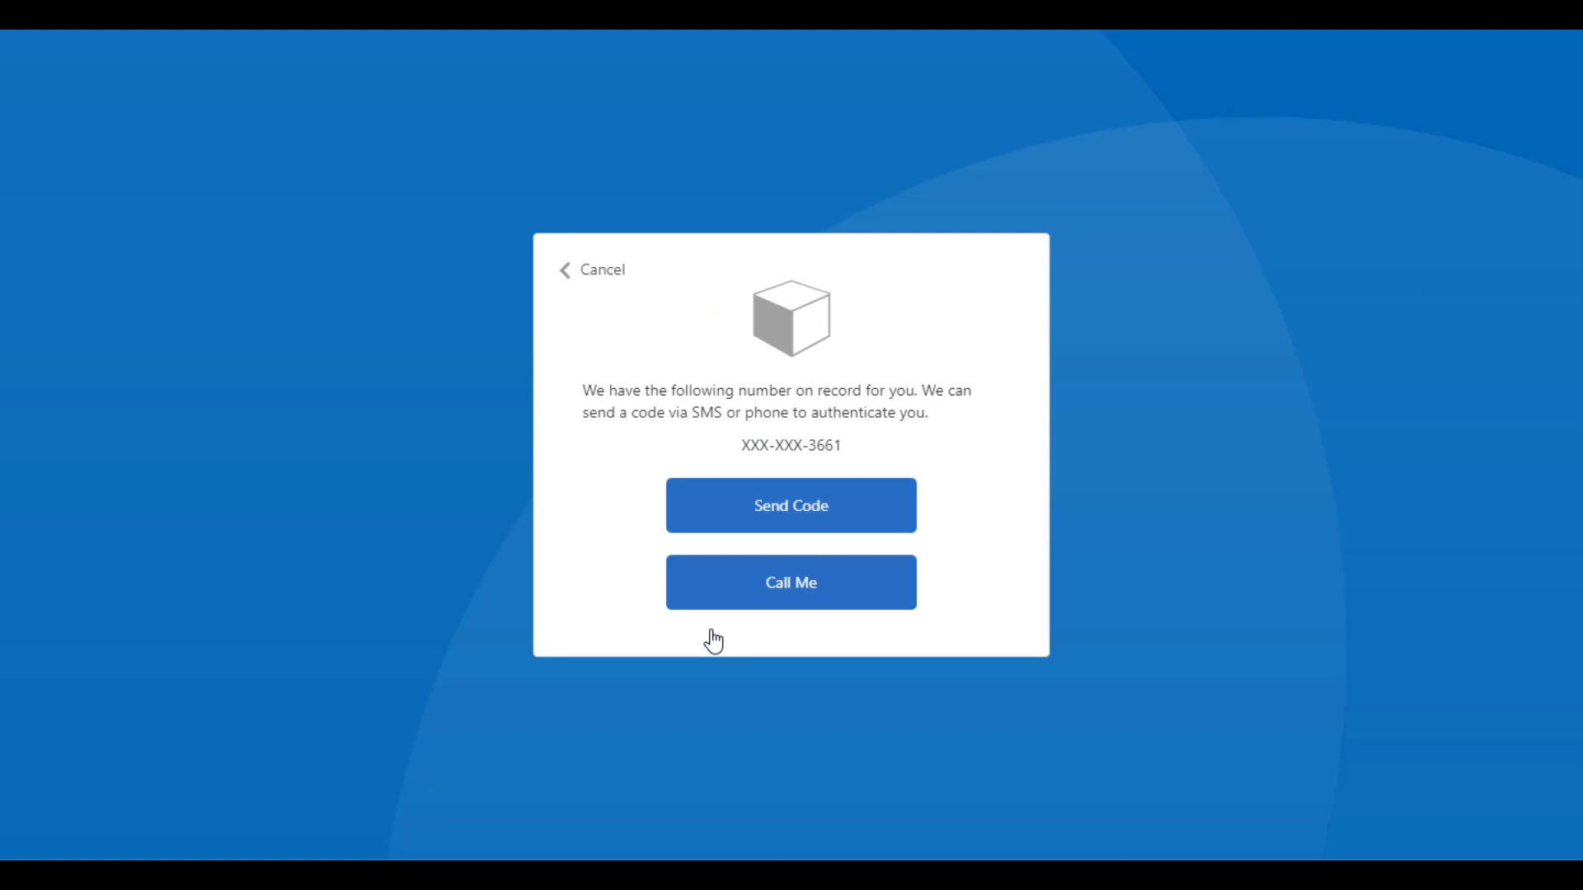
Step: Request a texted code to the phone on record and enter it
click(746, 519)
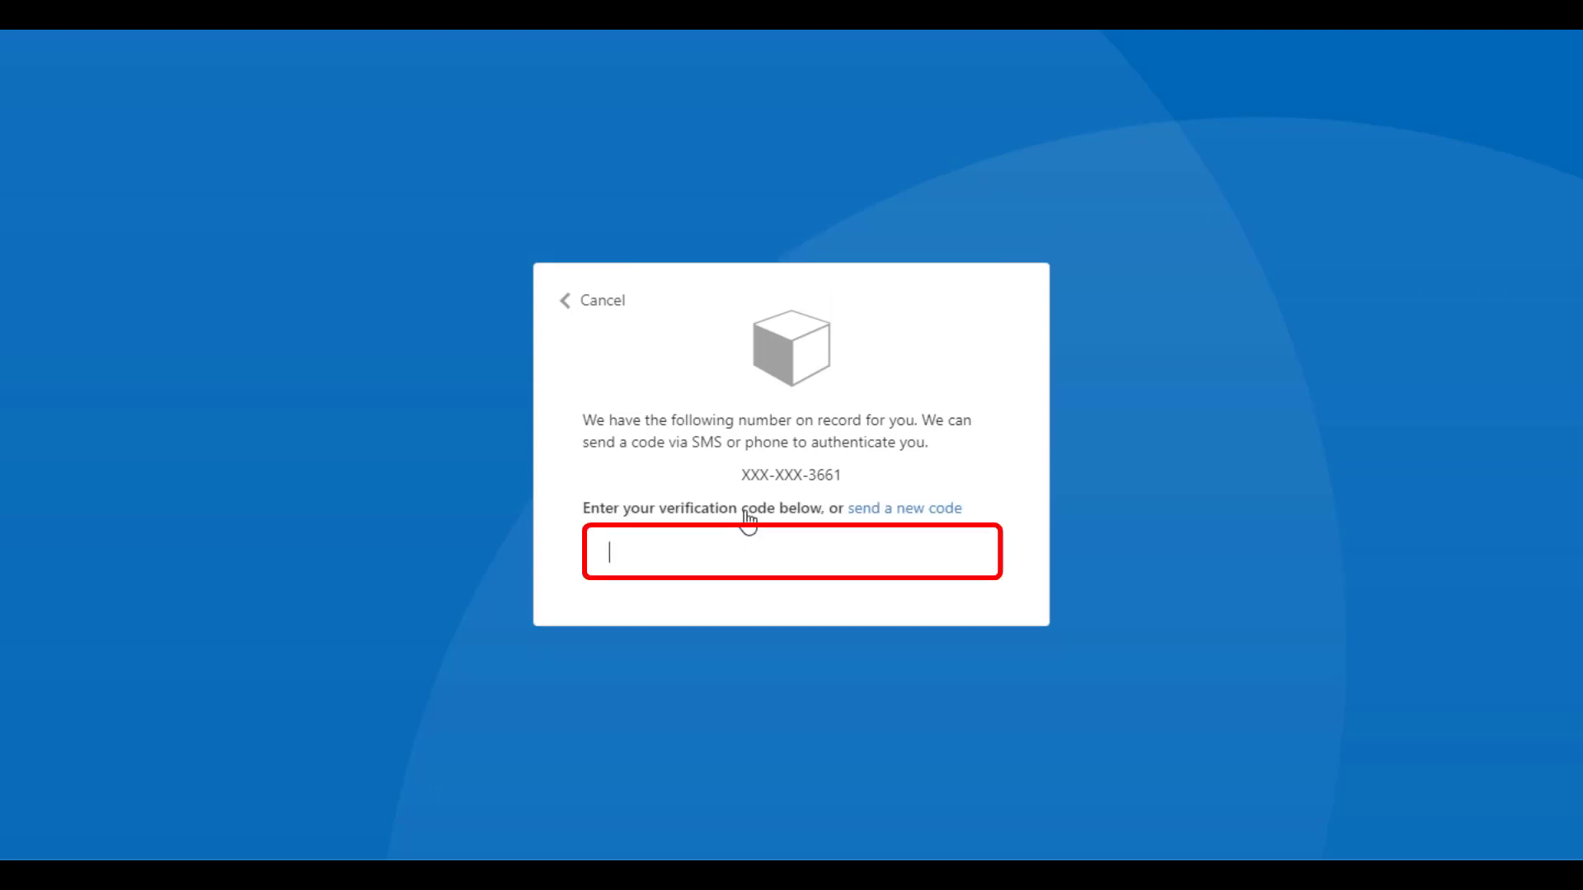
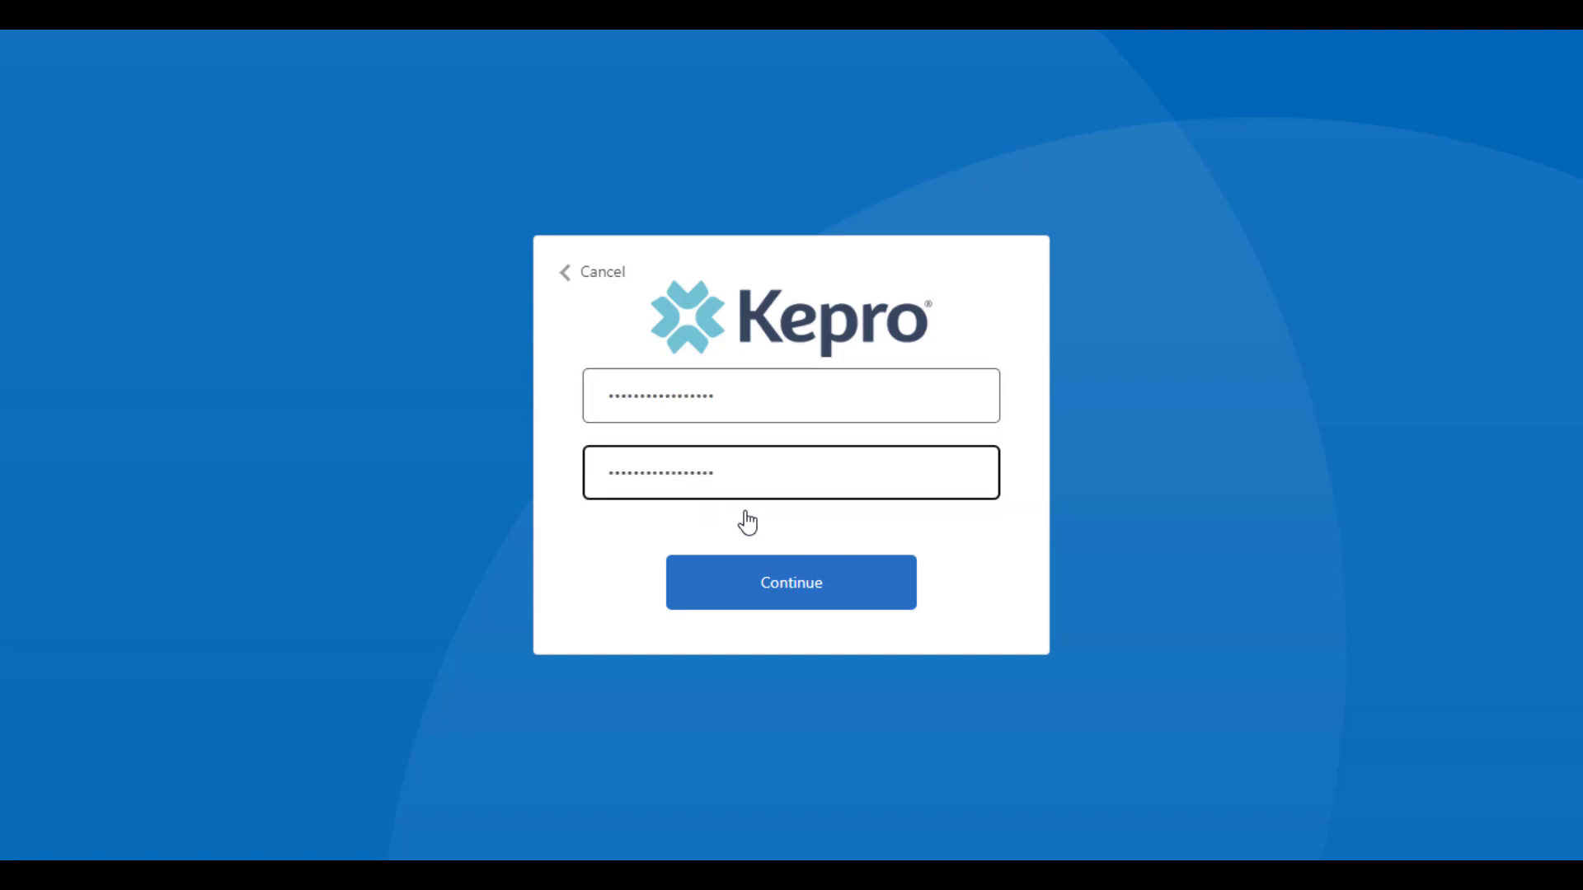
Step: Complete sign-in to reach the Home dashboard for Temporary DMAS Provider, Virginia Medicaid
click(745, 590)
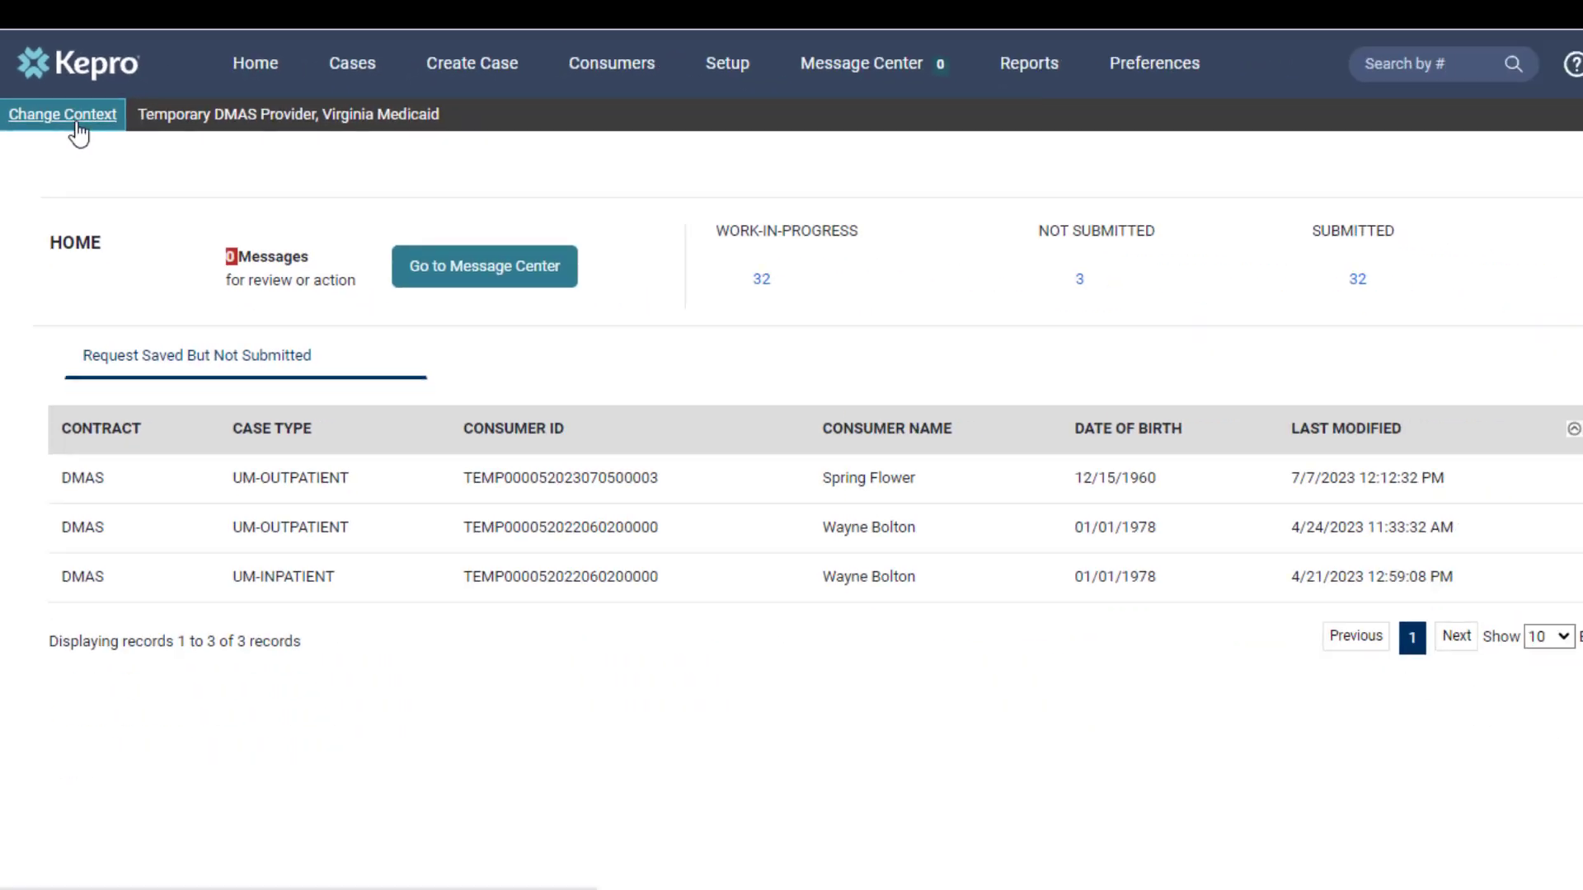
Step: Change the provider context to the VA Demo Provider, Virginia Medicaid row
click(206, 310)
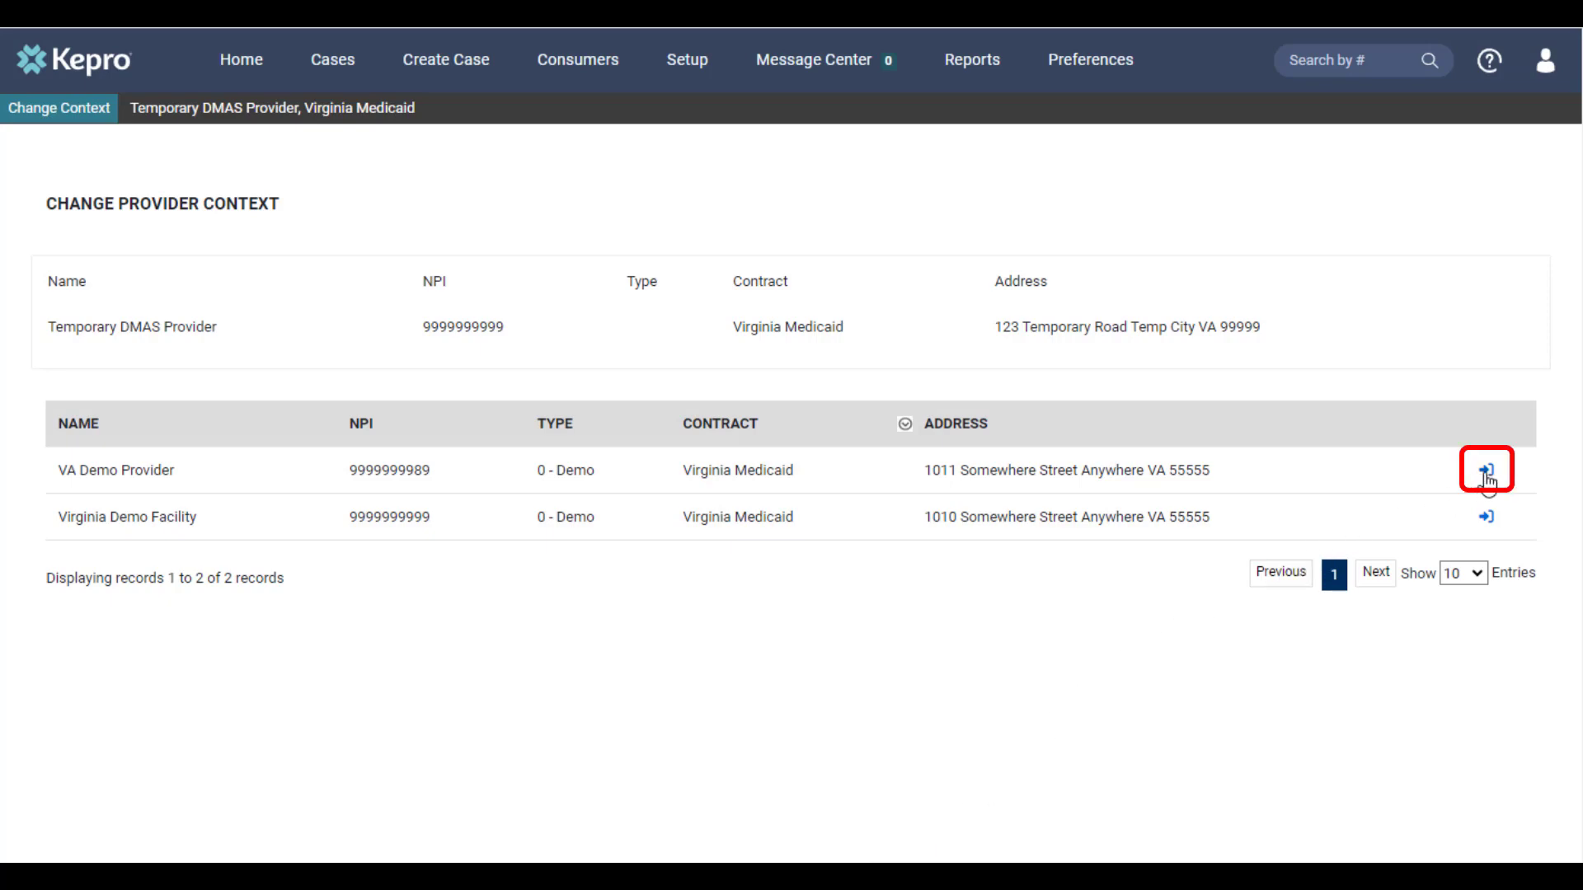
click(1487, 471)
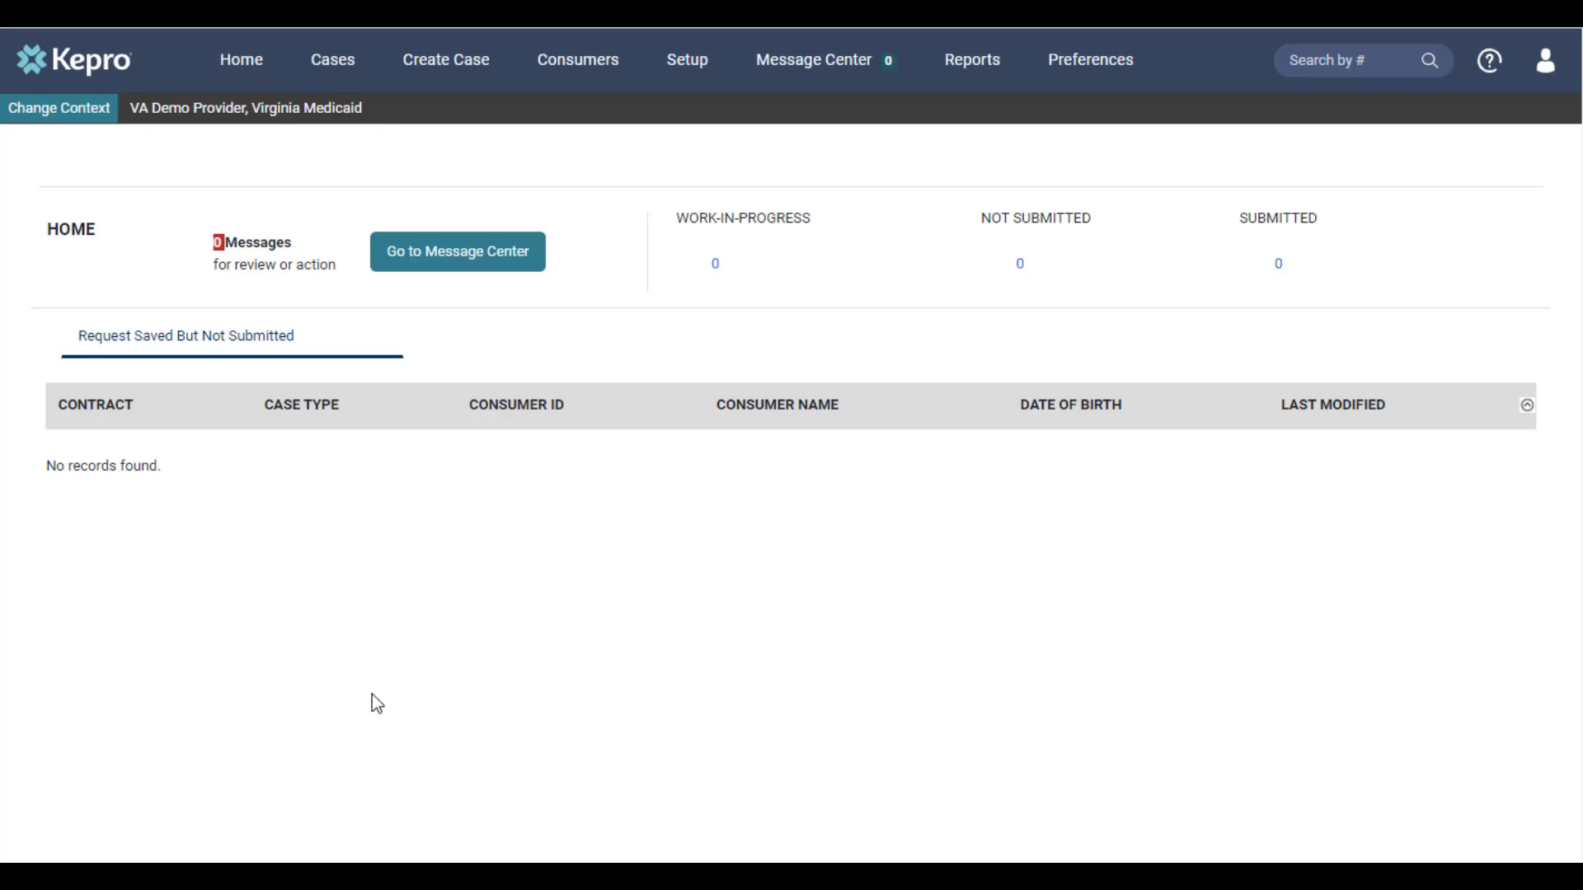
Step: Change the provider context to Virginia Demo Facility, Virginia Medicaid, which lists 2 saved requests
click(73, 121)
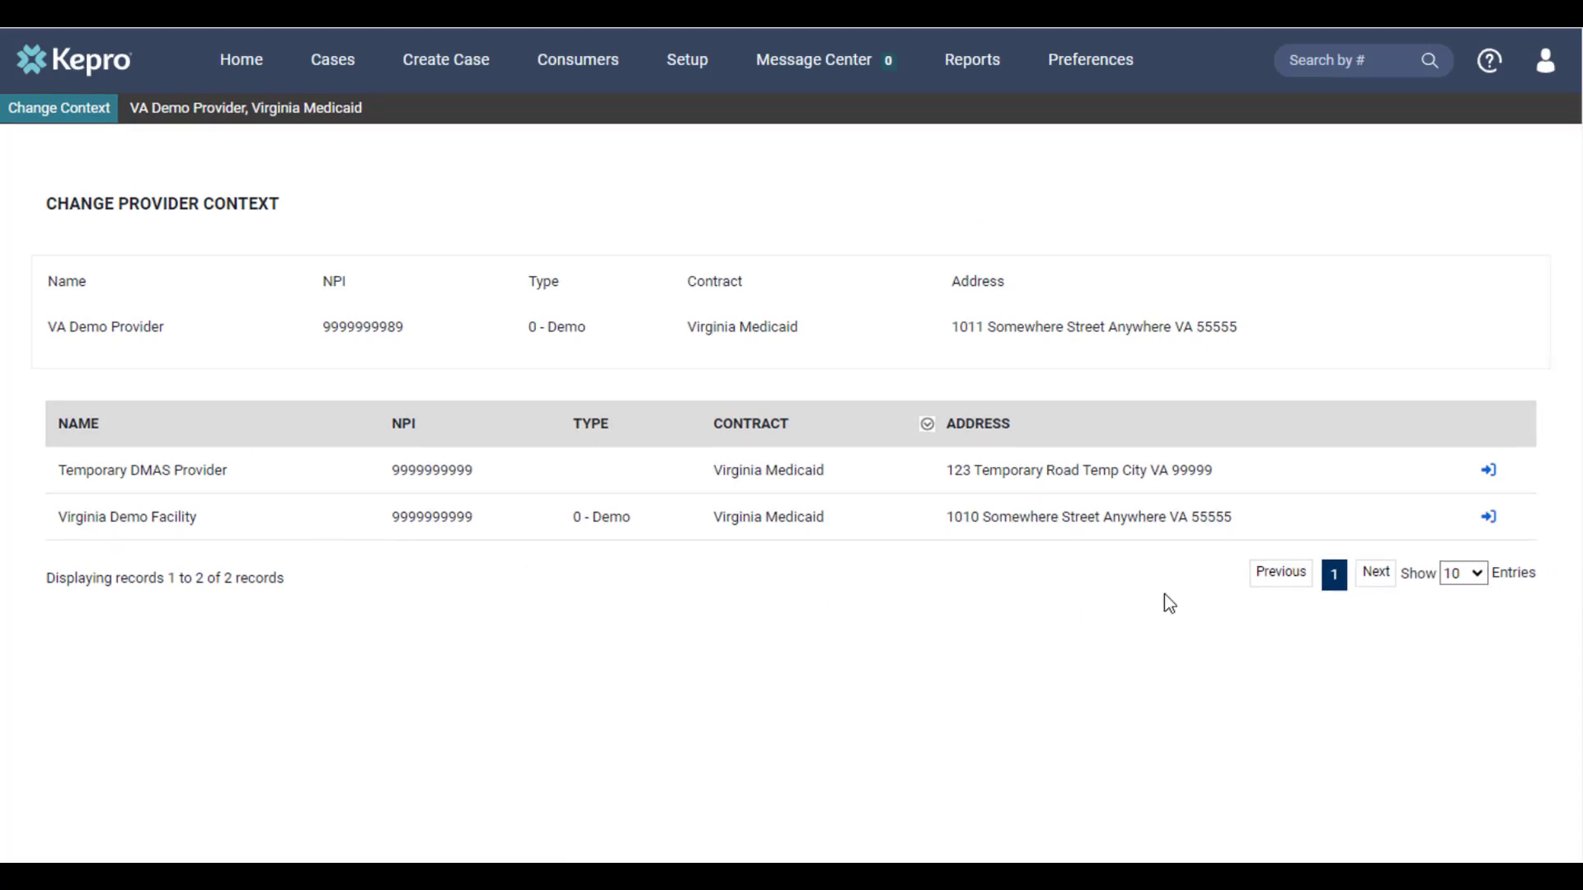
click(1489, 518)
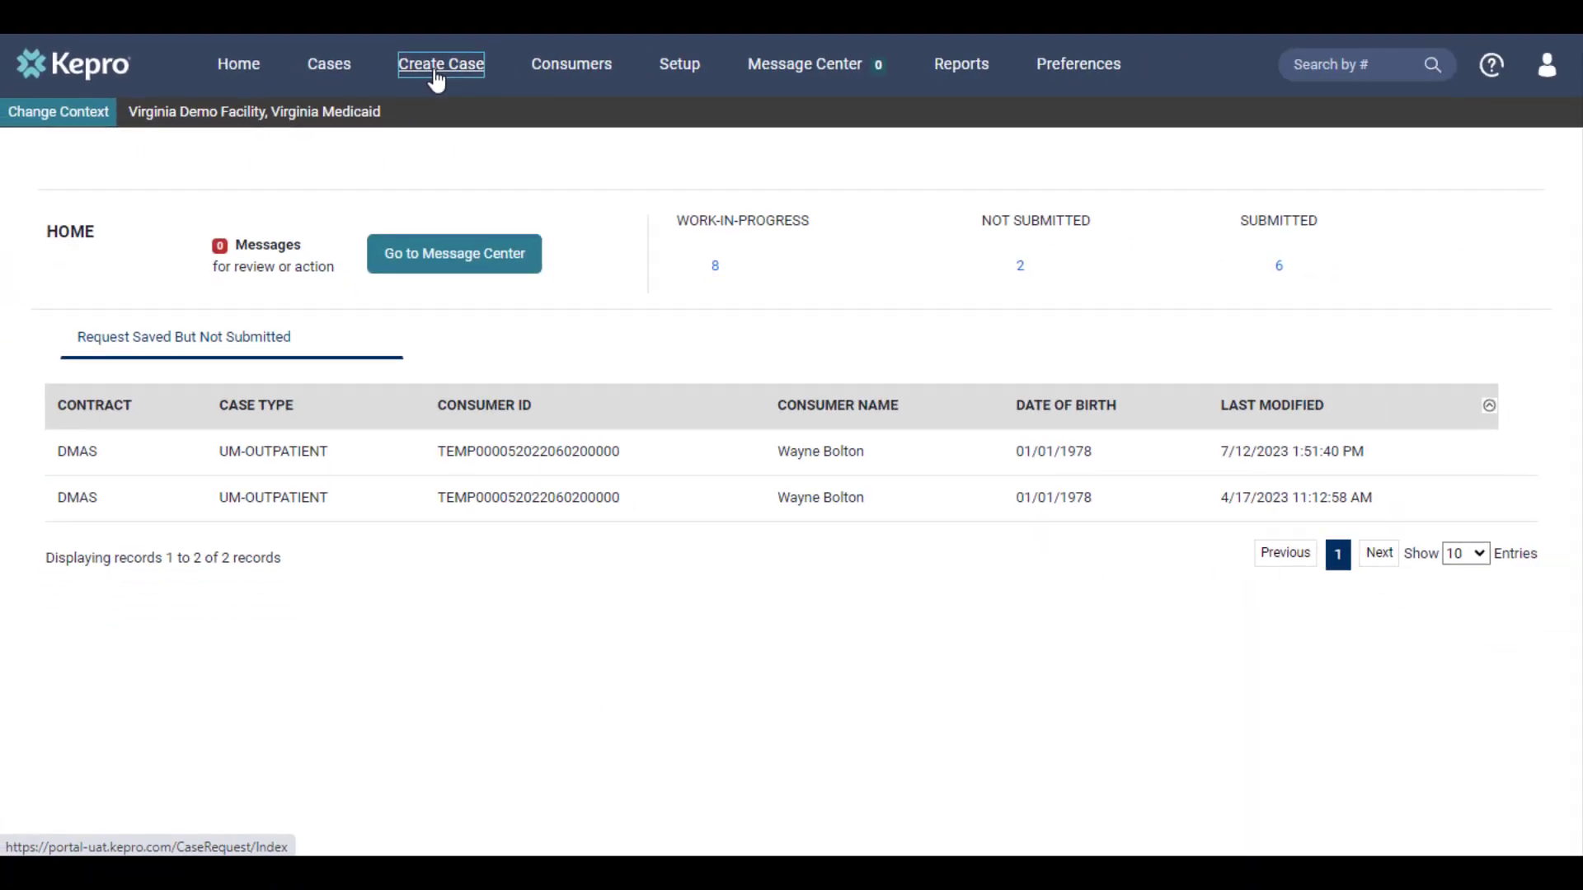
Step: Start a new UM case for Virginia Demo Facility and list the DMAS and Expansion contract options
click(779, 83)
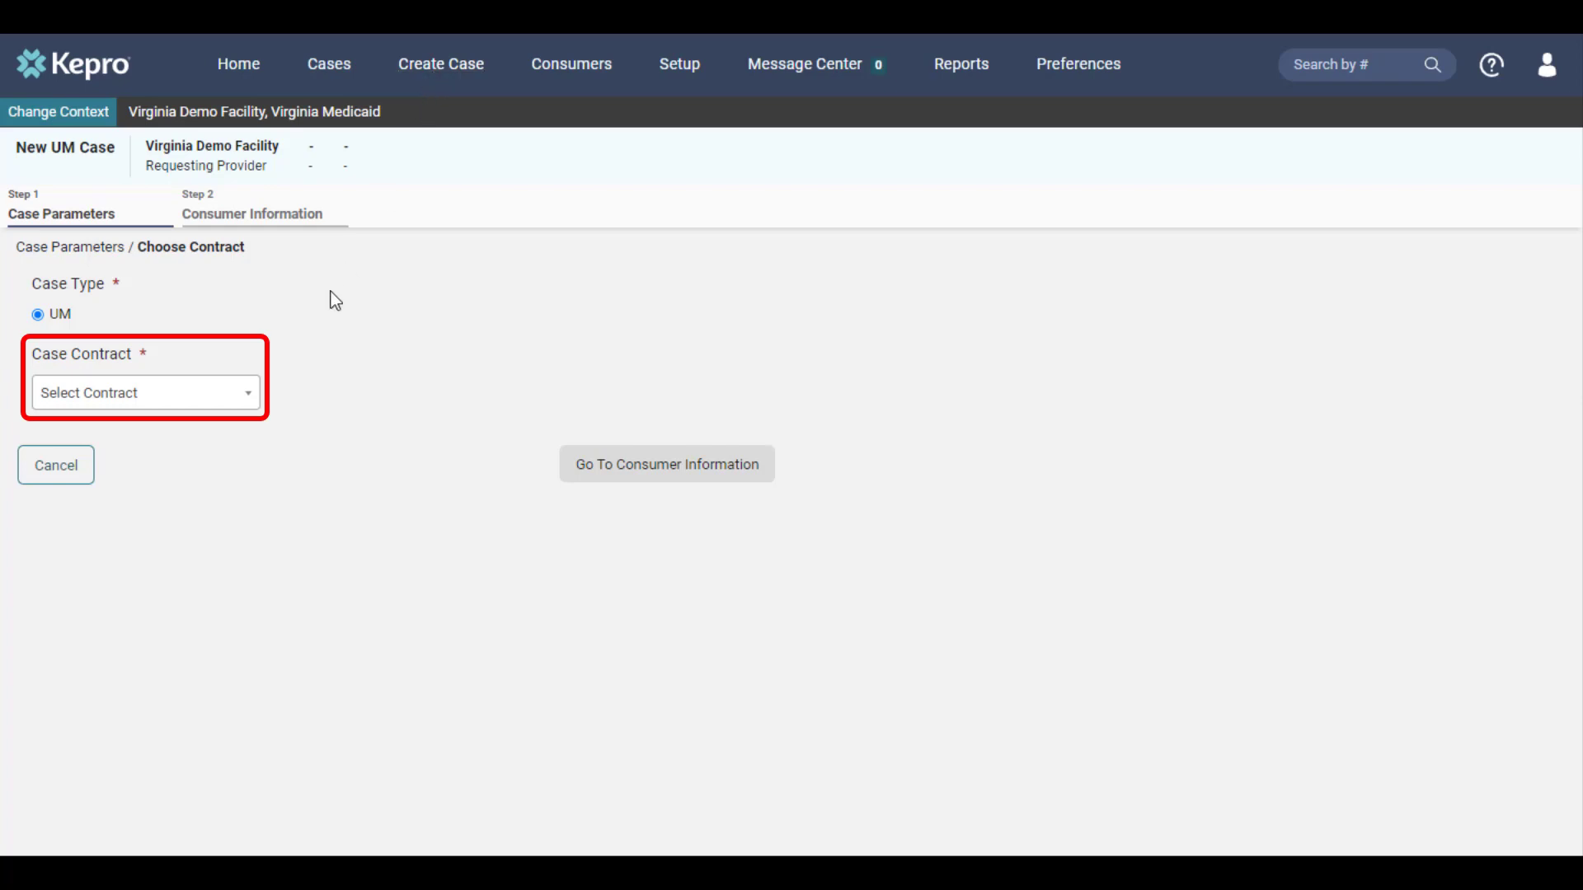
click(253, 403)
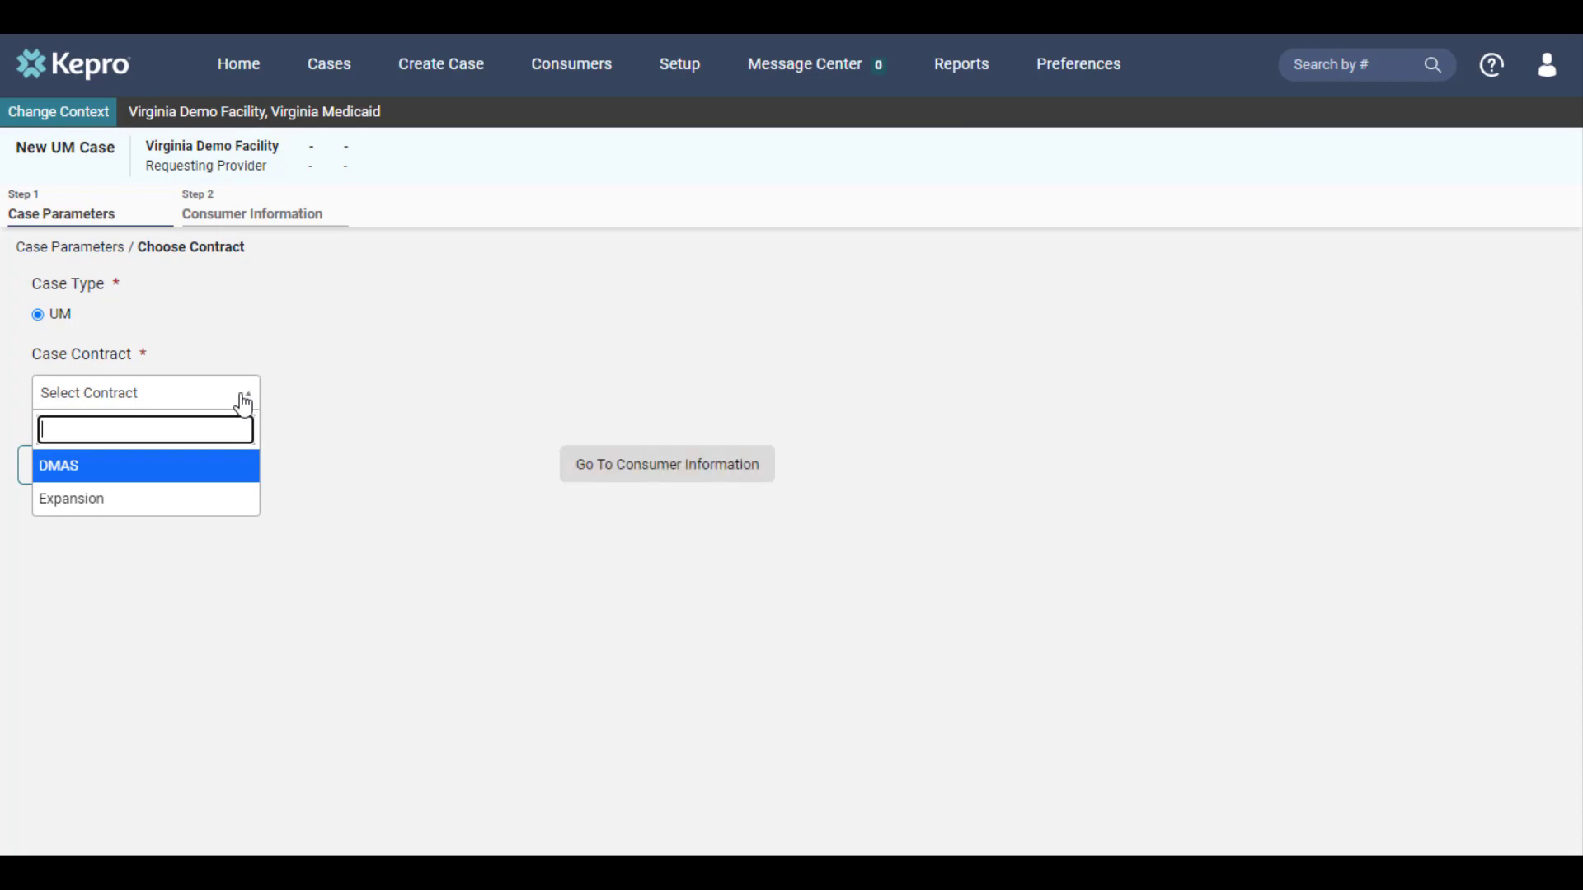
Step: Choose the Expansion contract with an Inpatient request, then continue to Consumer Information
click(251, 505)
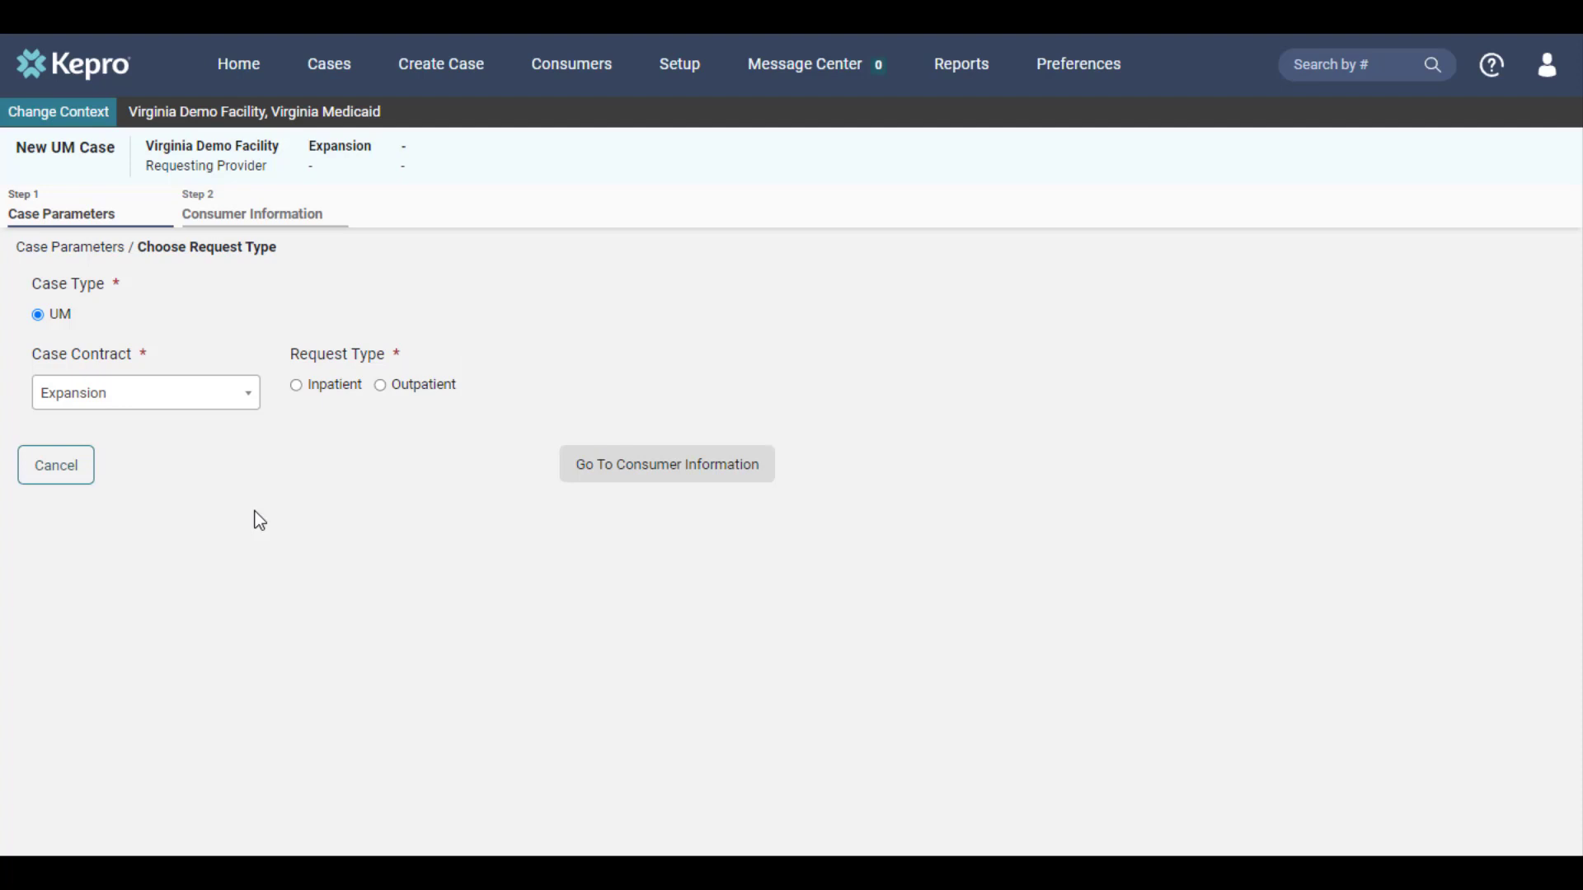
click(342, 391)
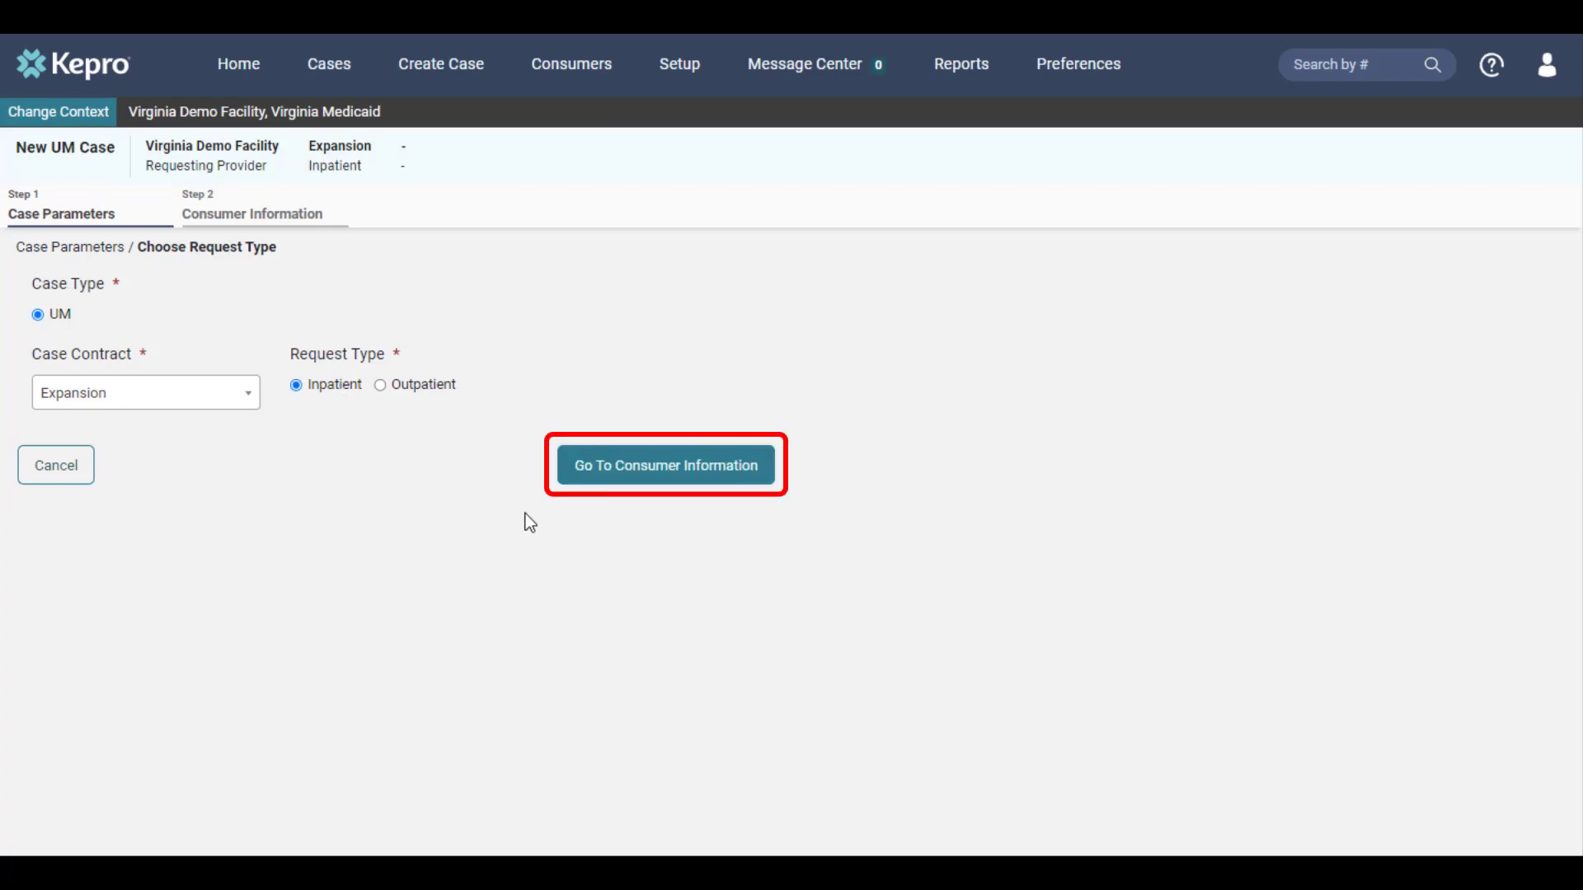
click(604, 484)
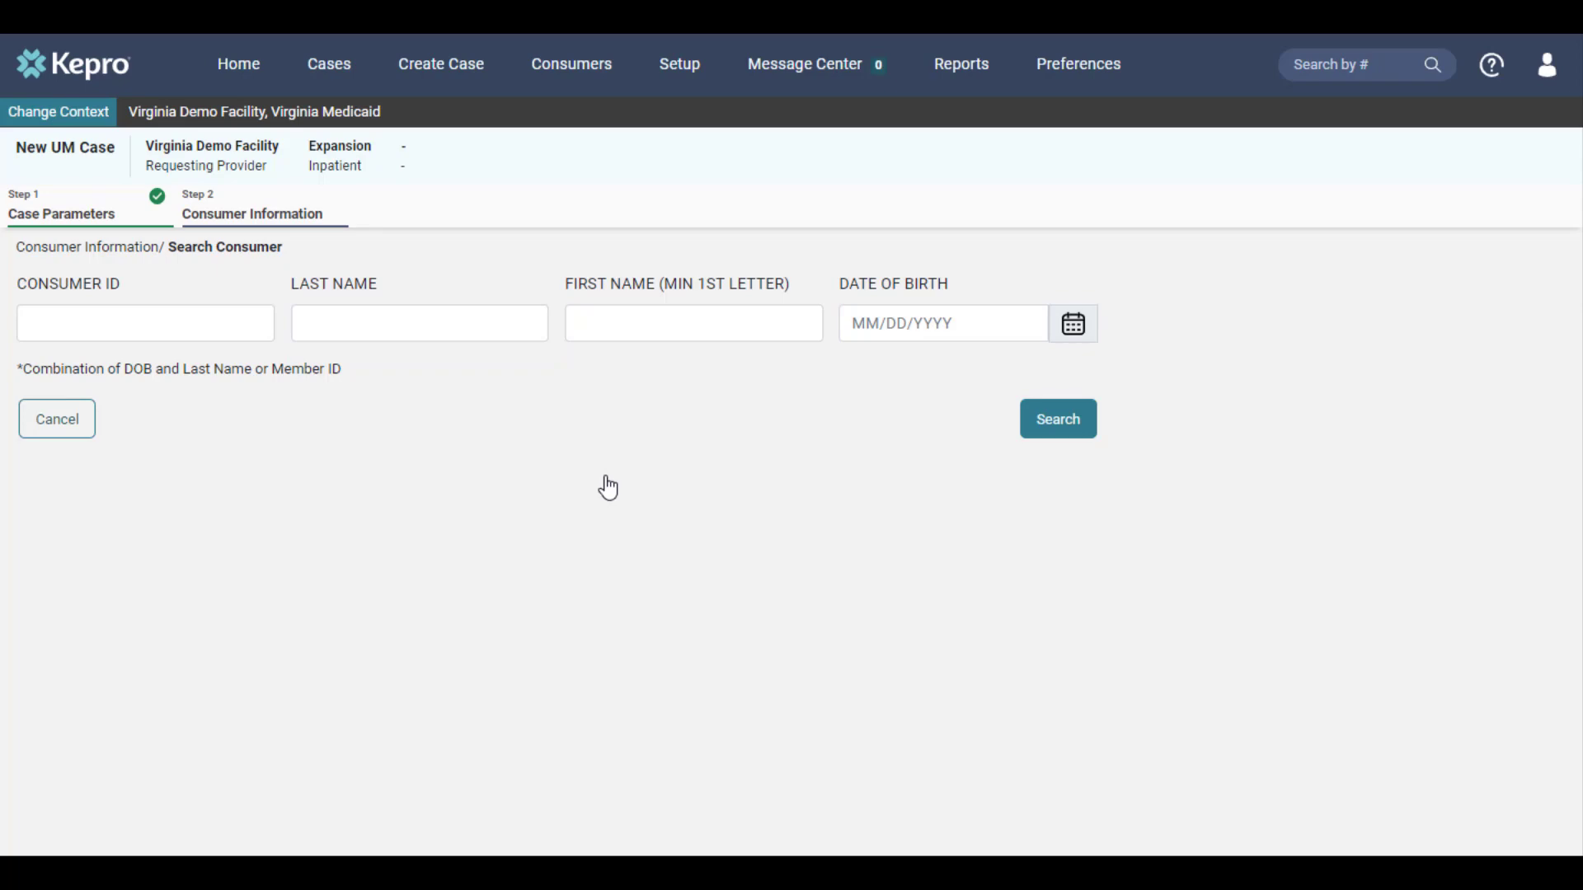
Step: Search for the consumer by their last name and date of birth 01/01/1999
text(flower)
key(Tab)
key(Tab)
text(01/01/1999)
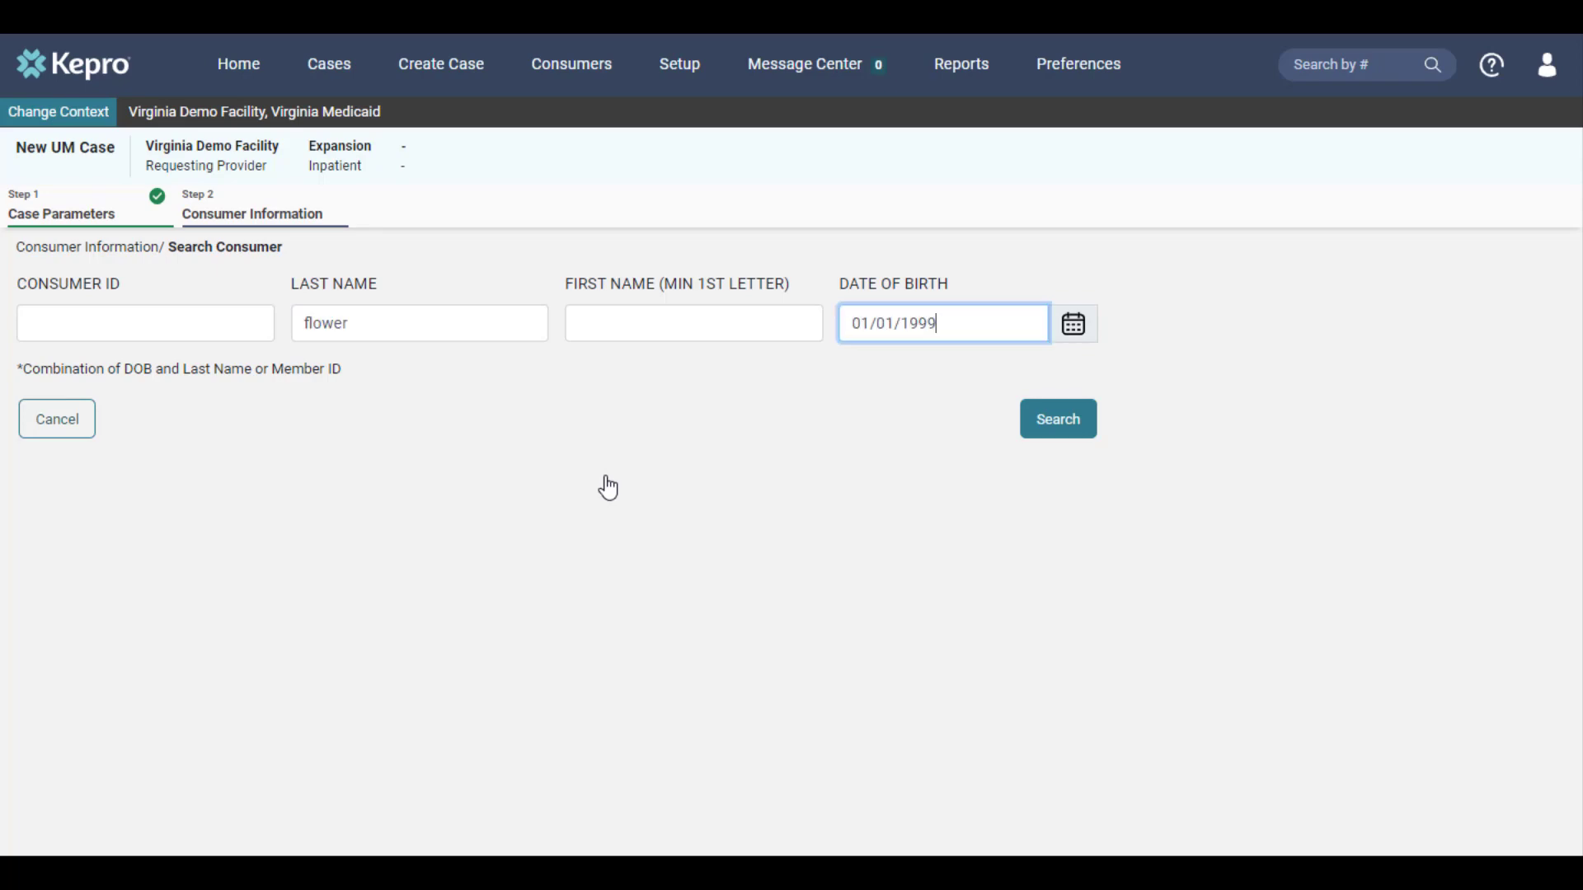
click(1057, 421)
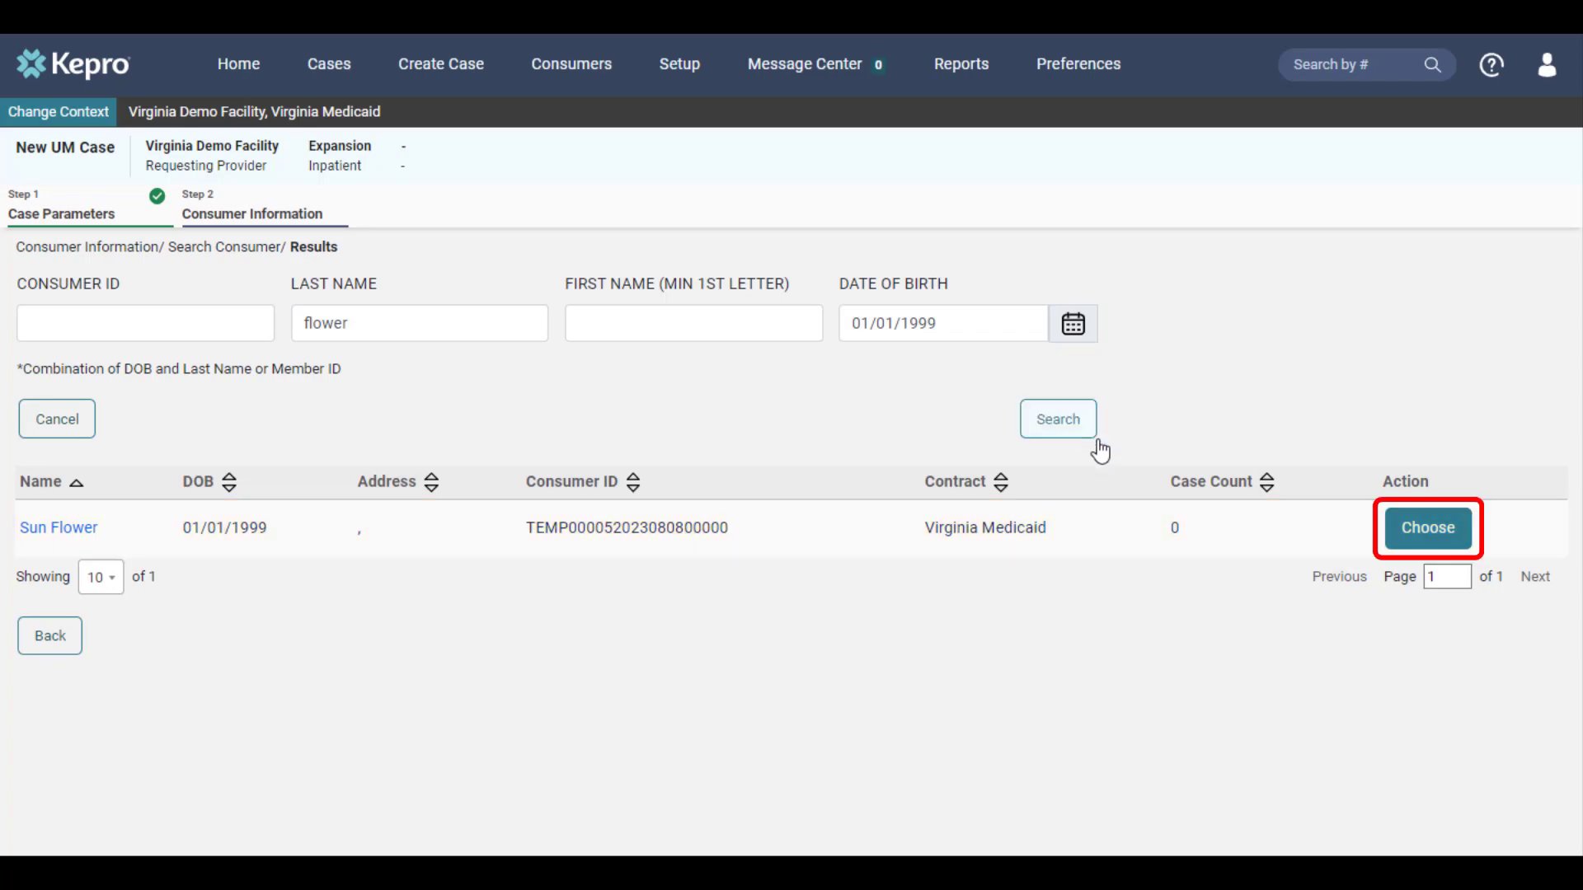
Step: Select the matching consumer from the results and create the case
click(1399, 530)
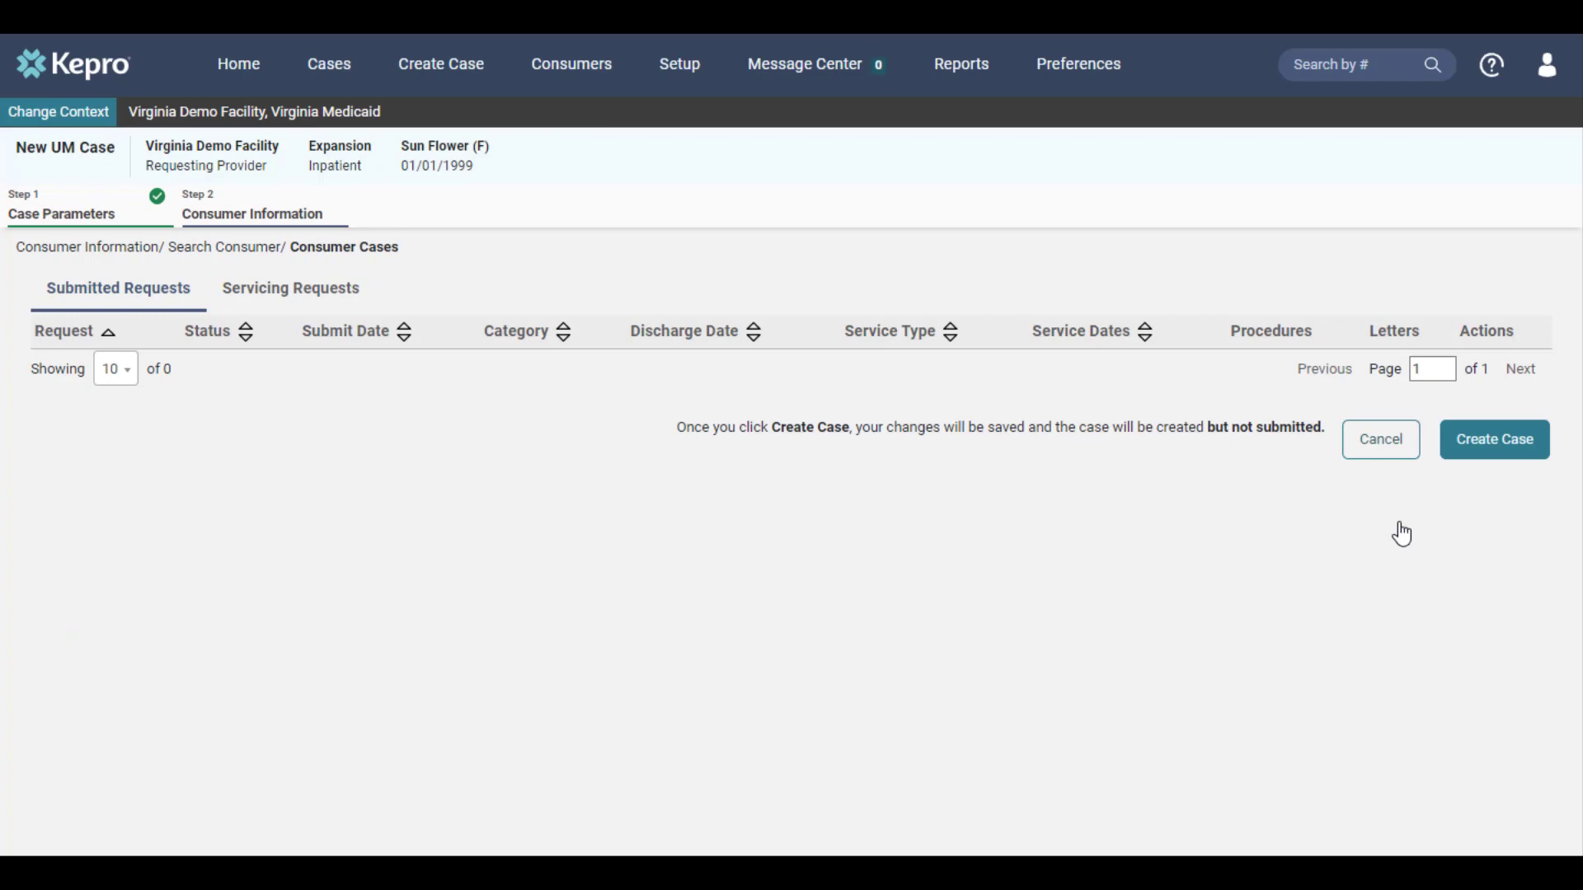
click(1504, 456)
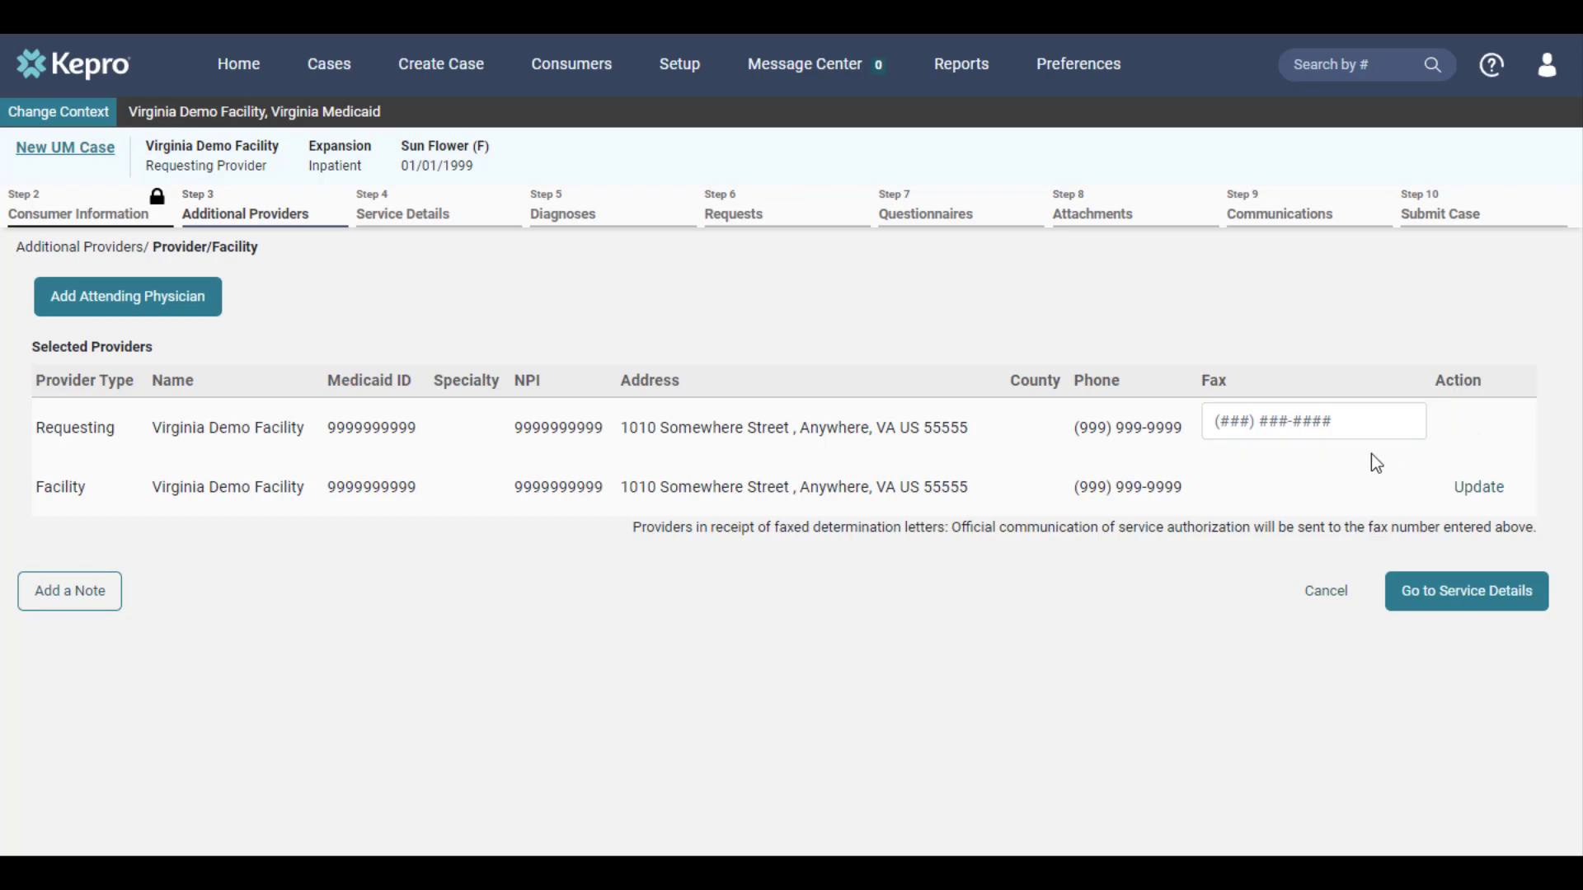
Step: Enter the fax number in the requesting provider's Fax field
click(1286, 432)
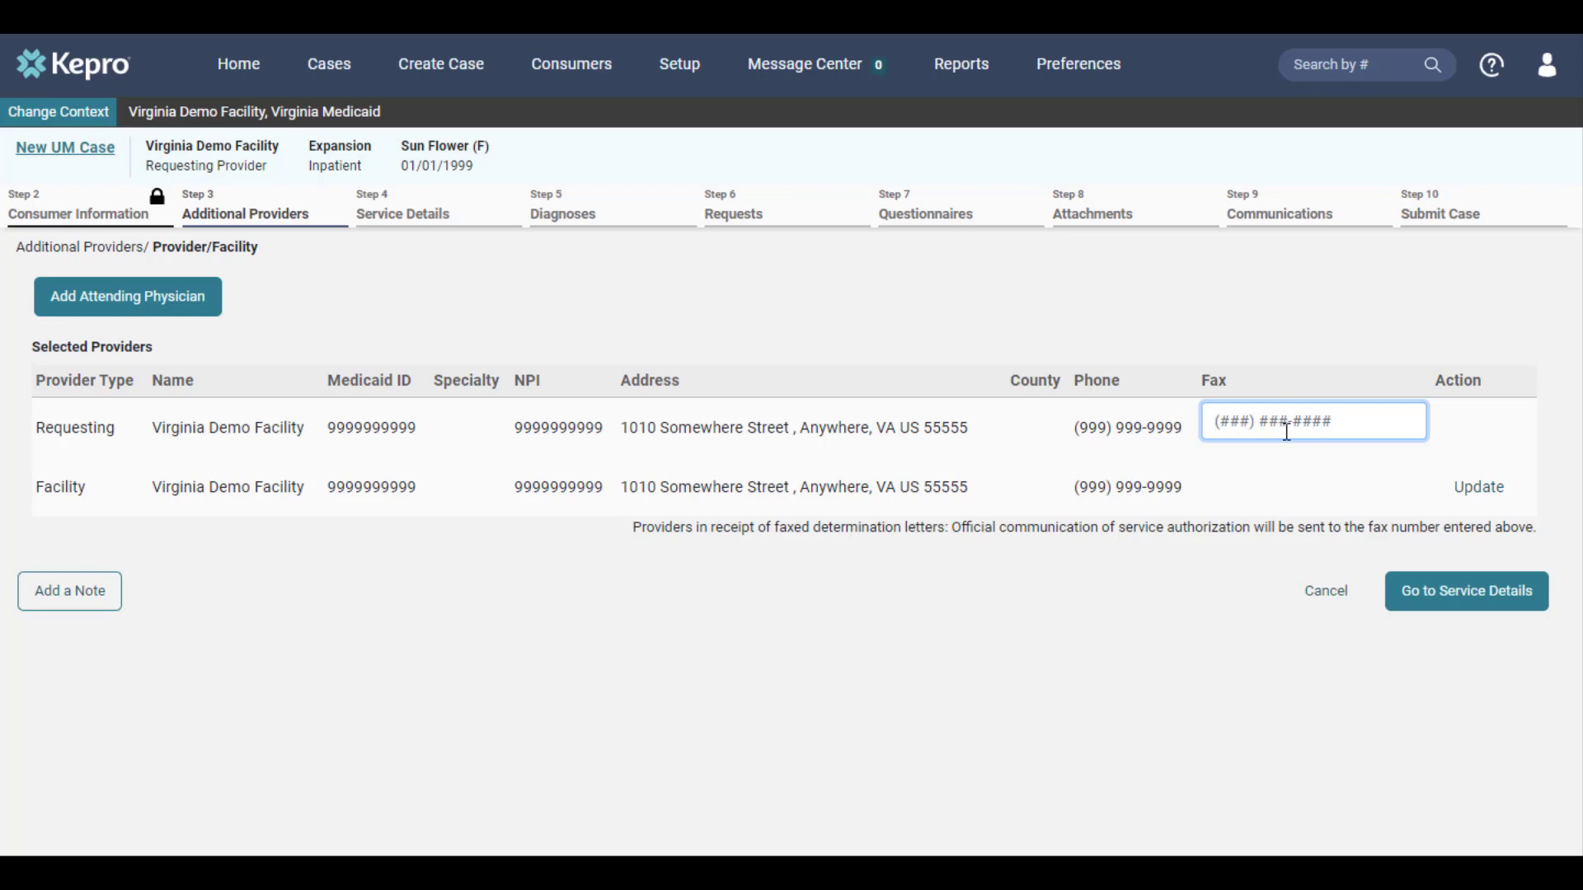
text(8888888888)
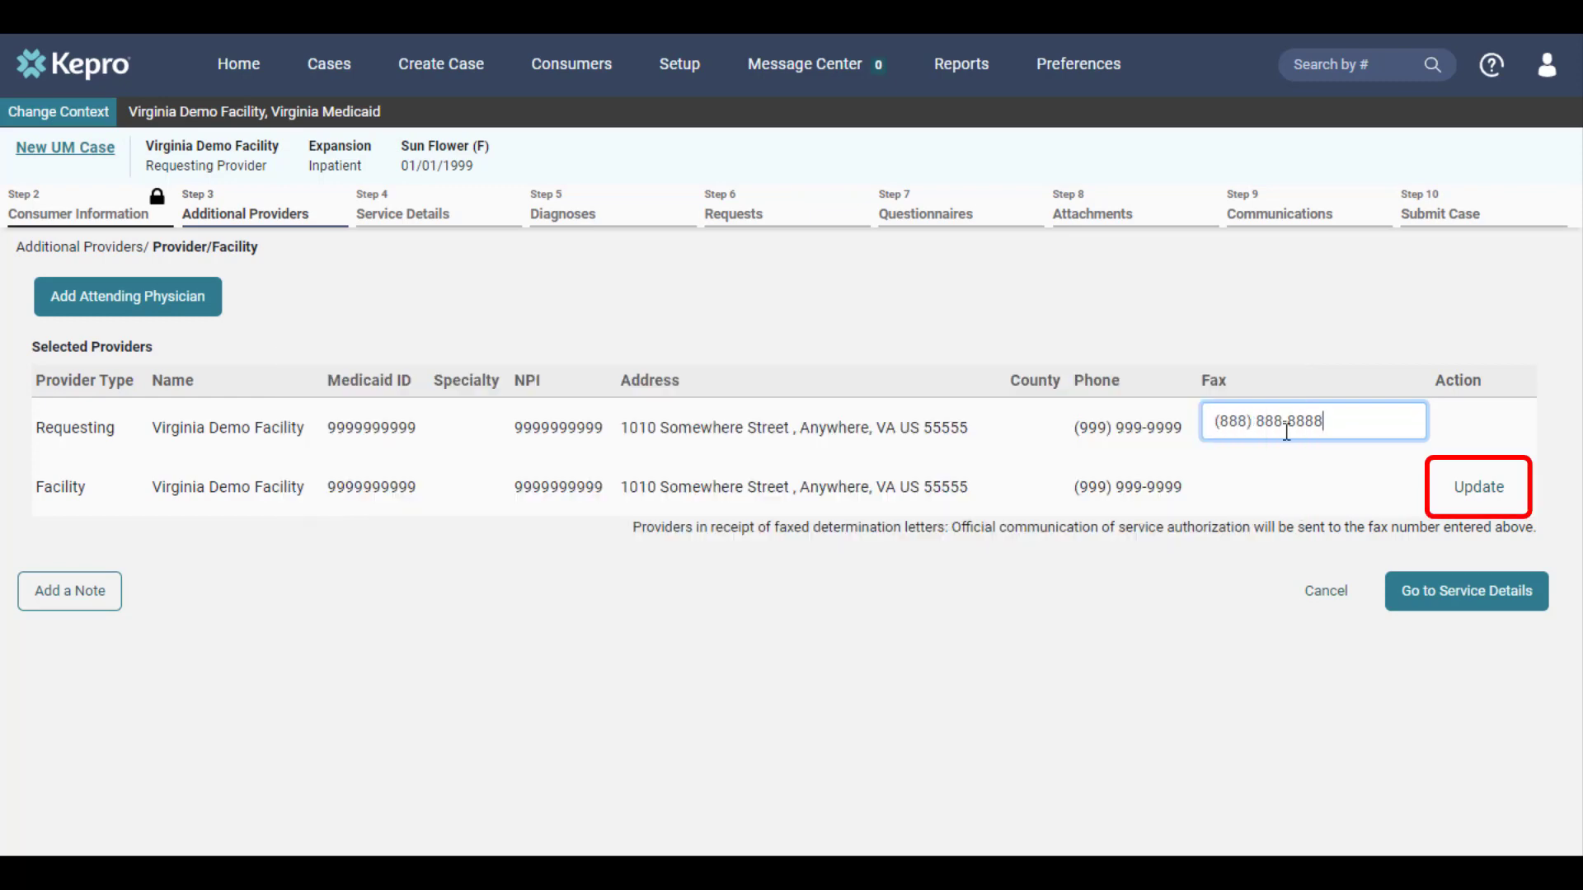
click(1485, 495)
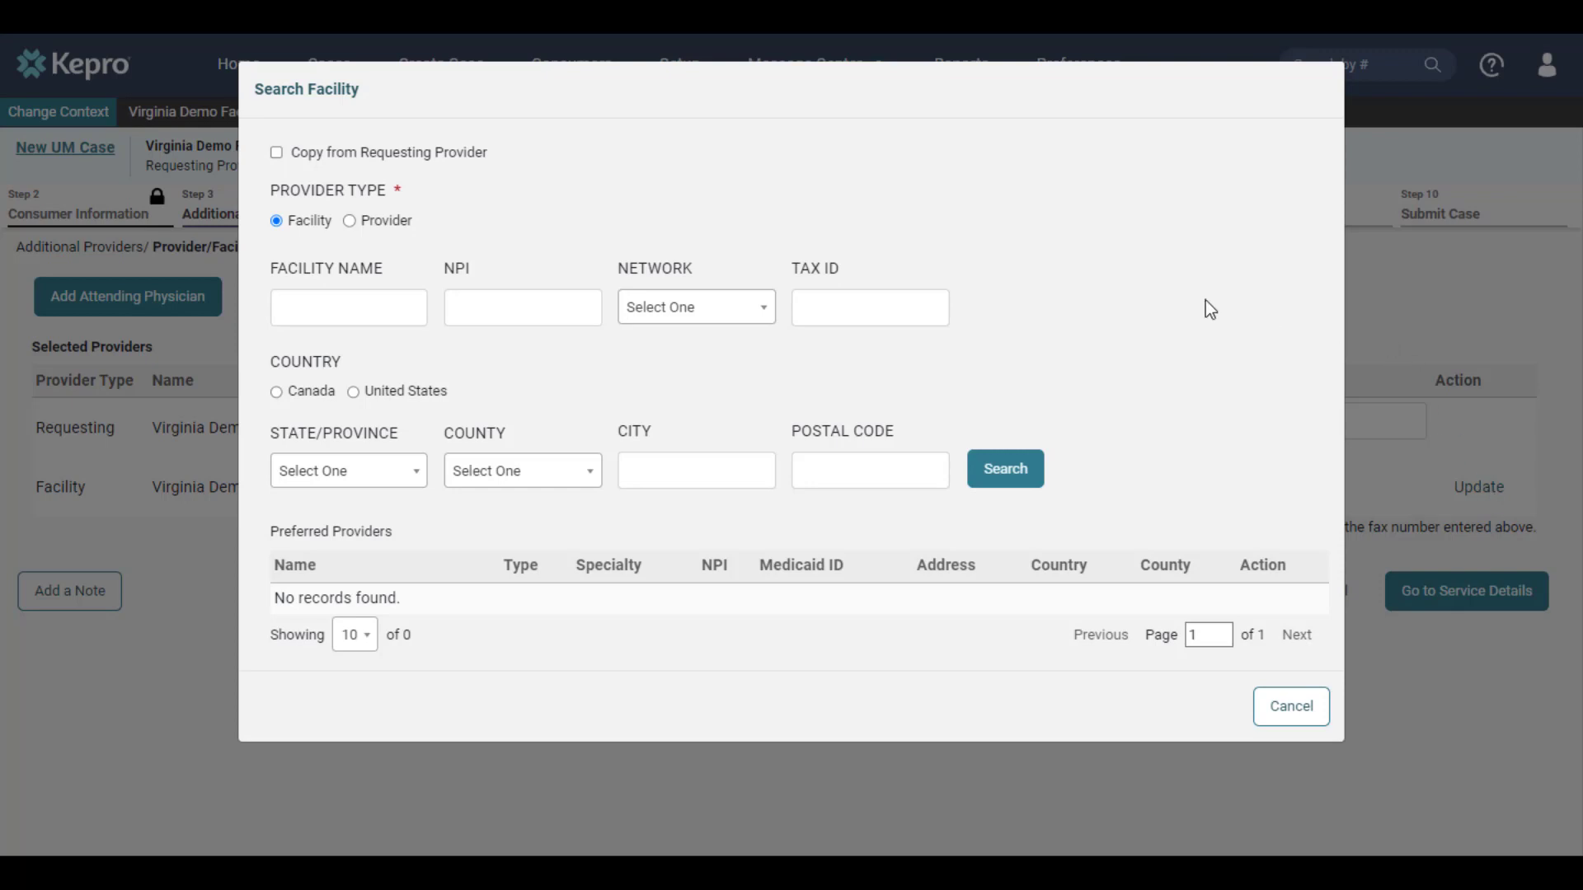
click(383, 223)
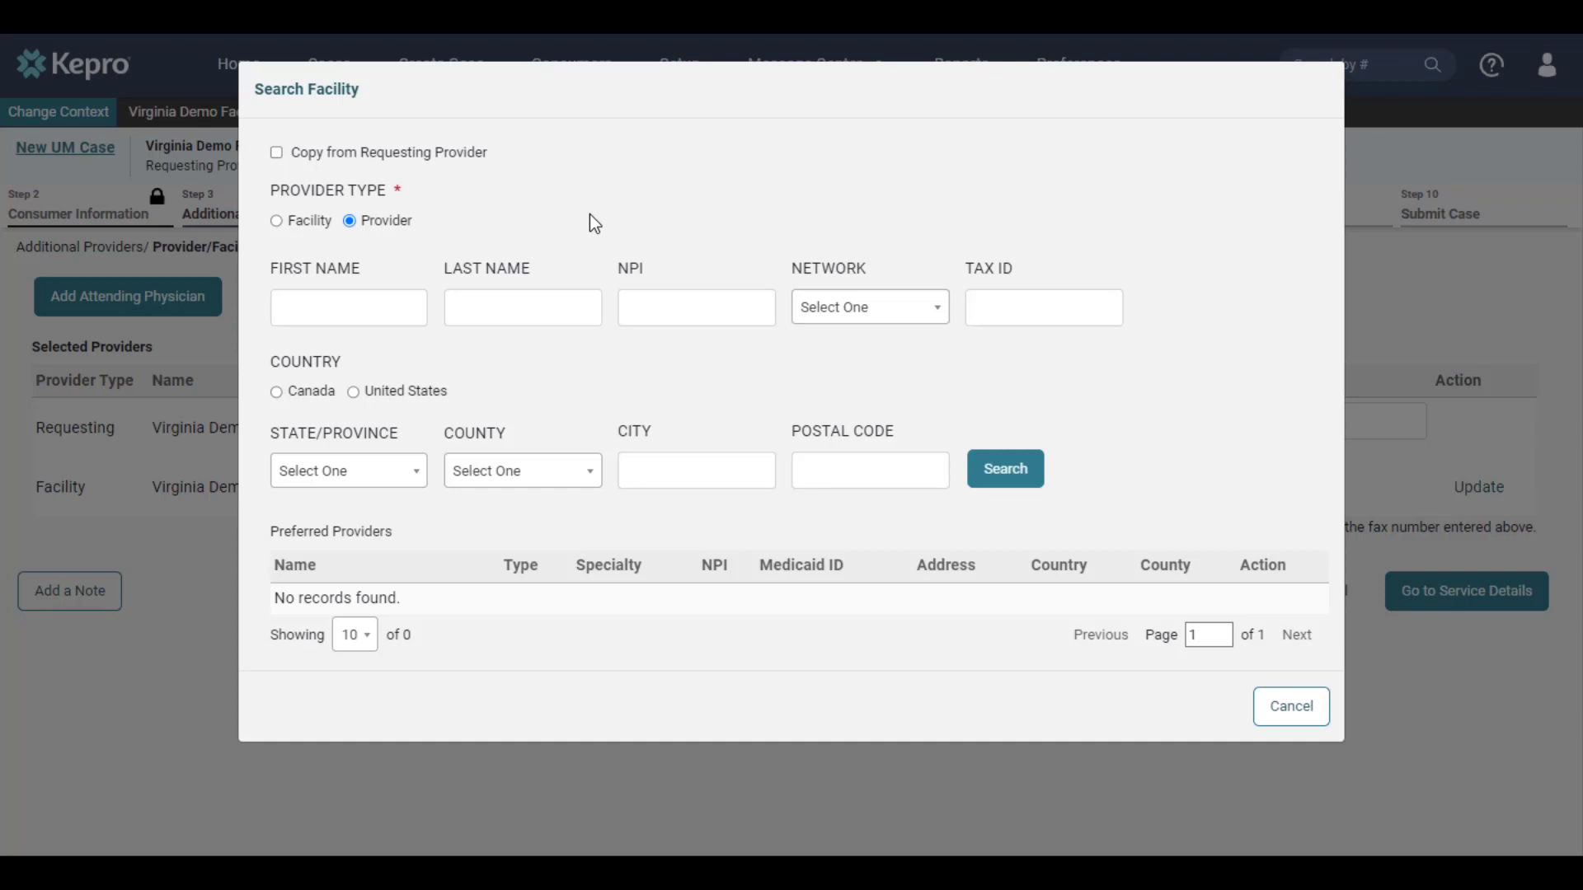
click(307, 223)
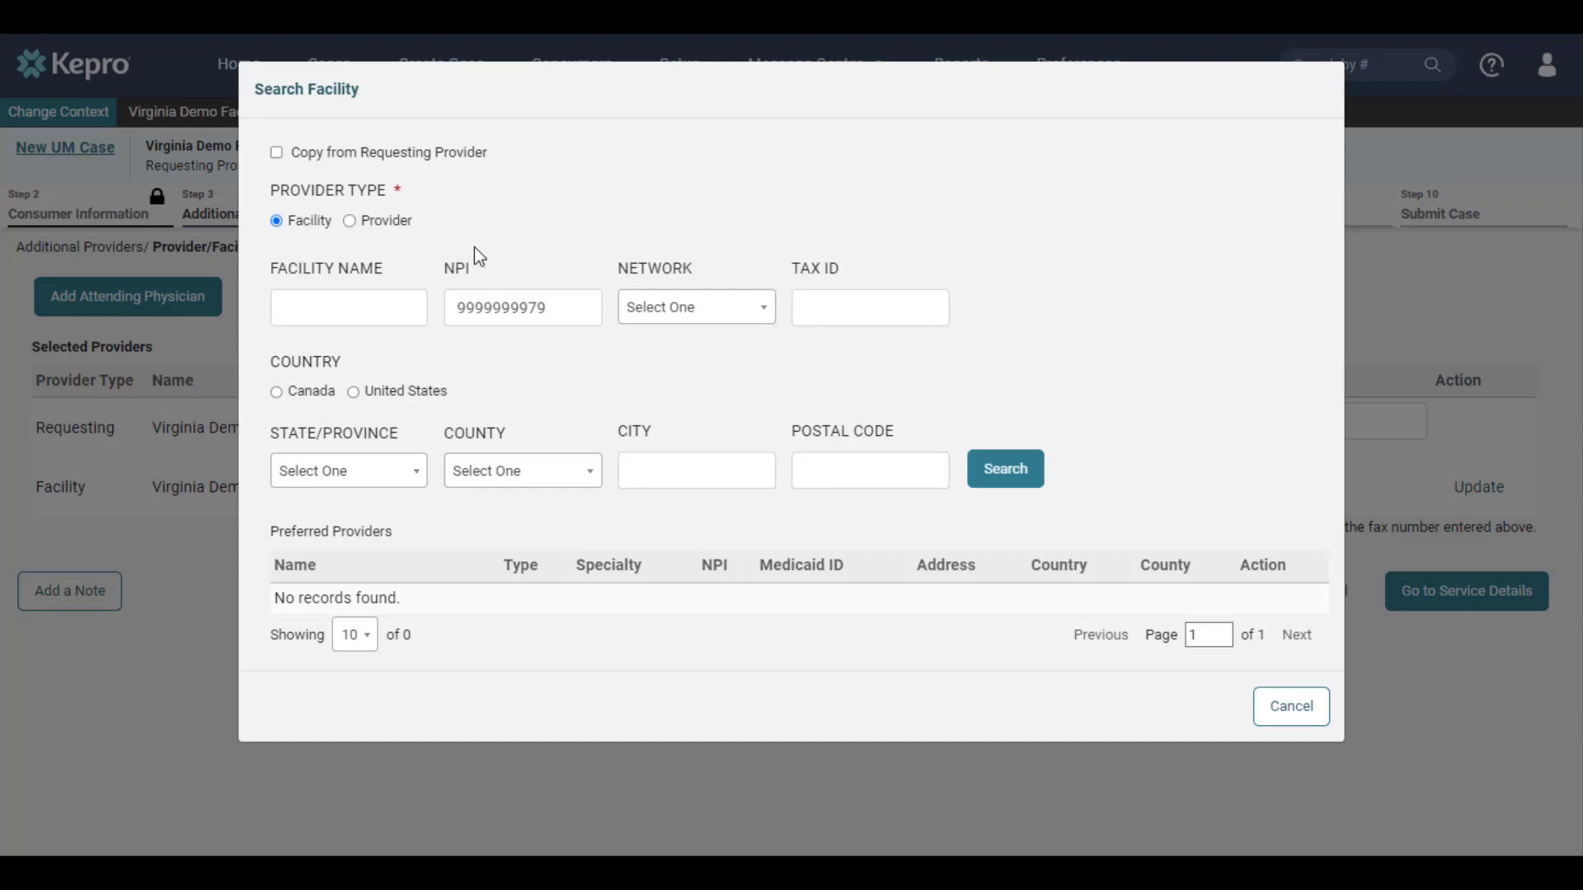
click(976, 471)
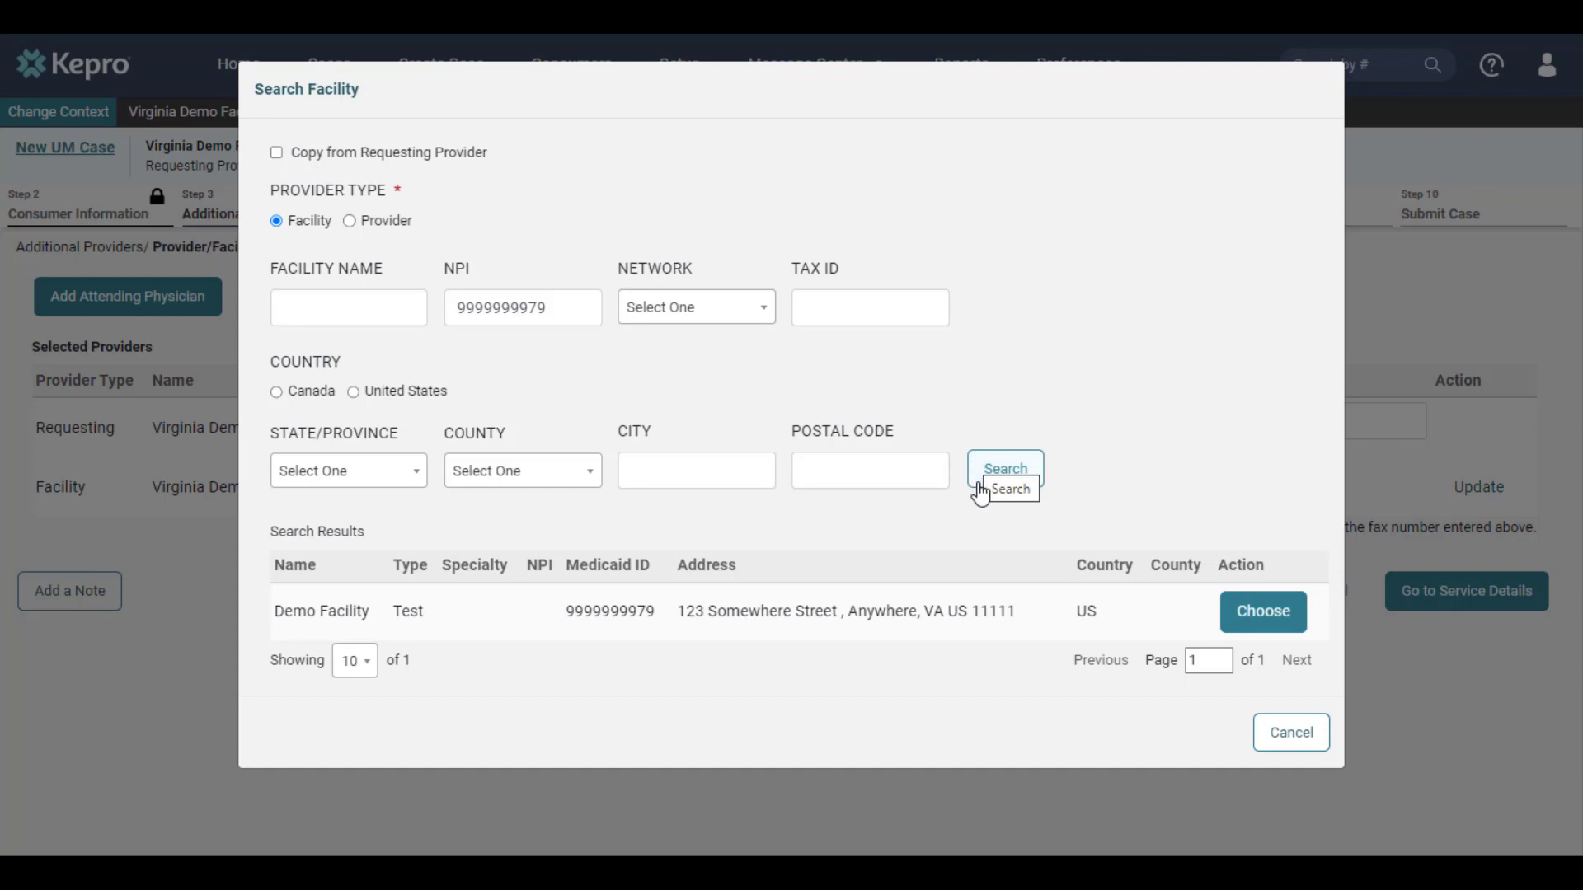
click(1237, 629)
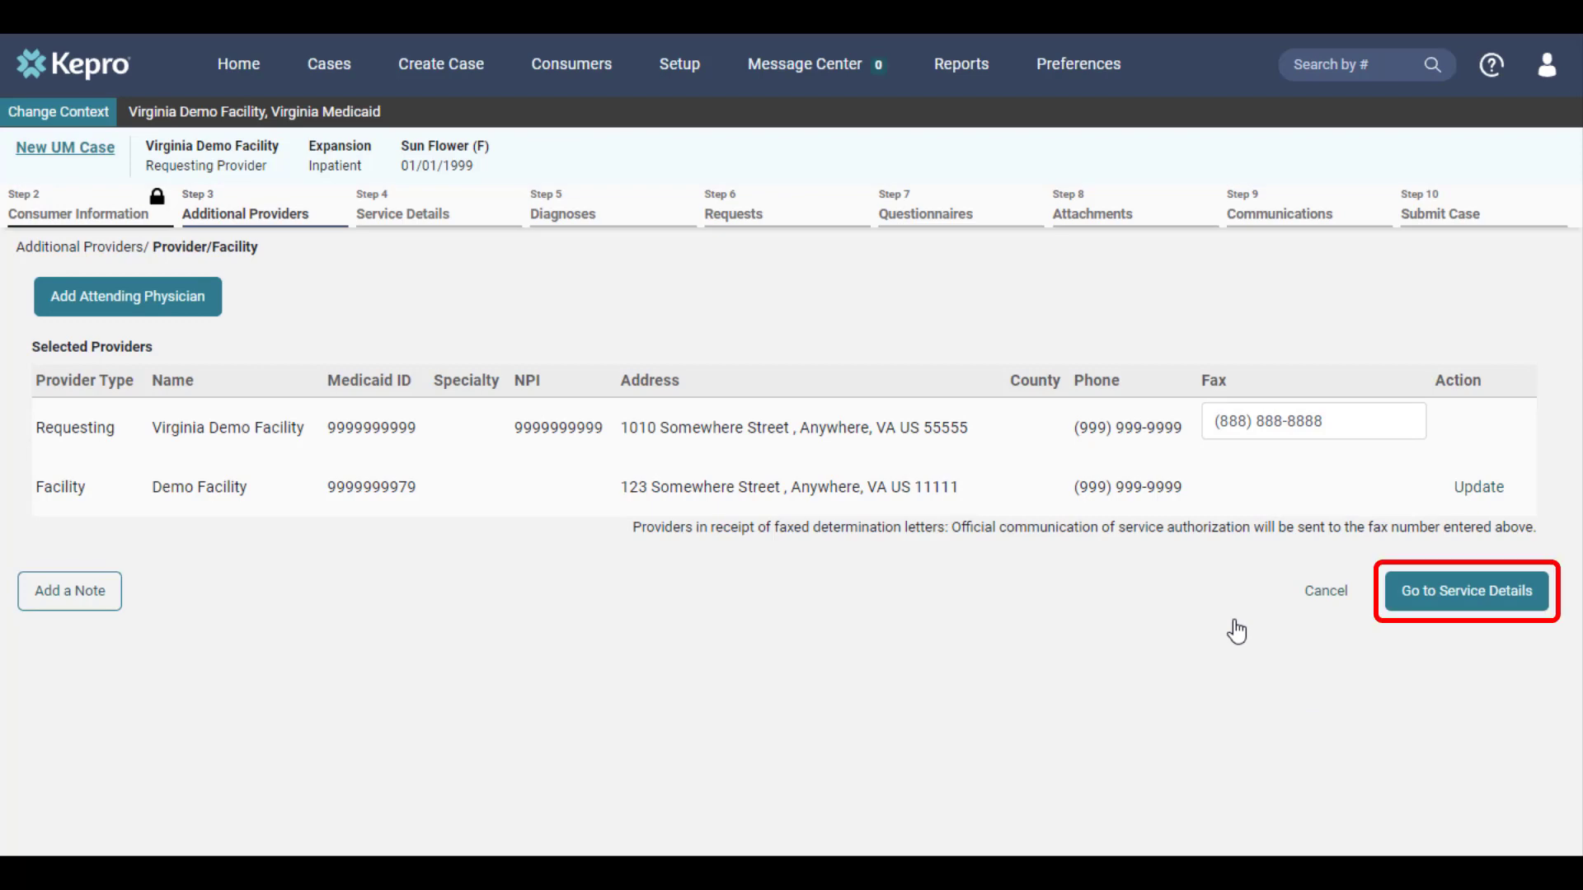
Step: In Service Details, set admit date 09/21/2023 and service type 0401 - Inpatient Psychiatric
click(1434, 603)
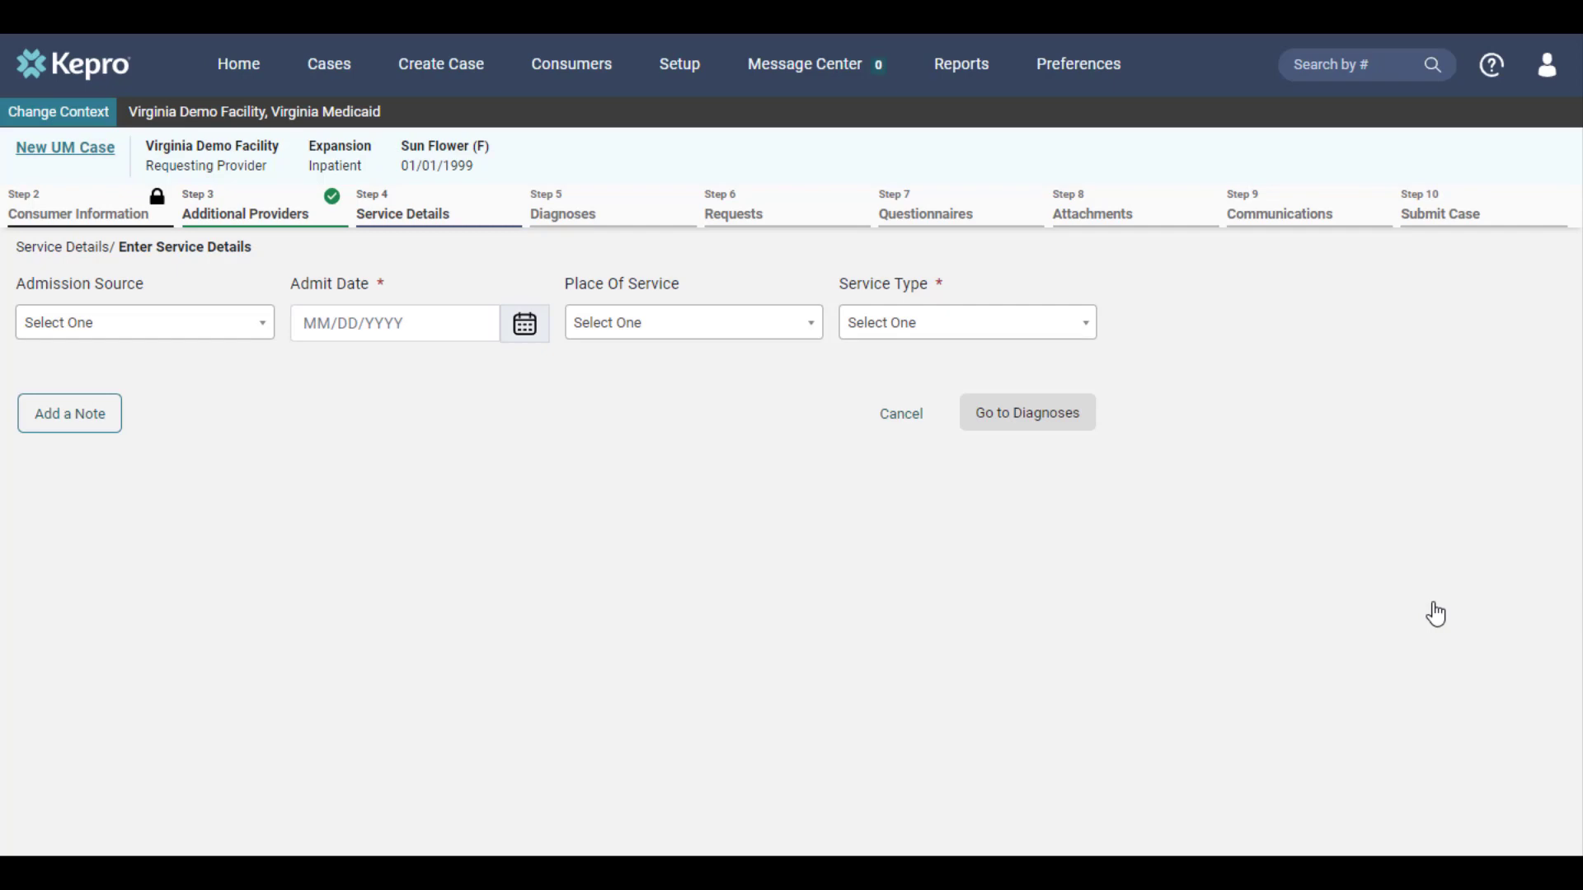
click(542, 324)
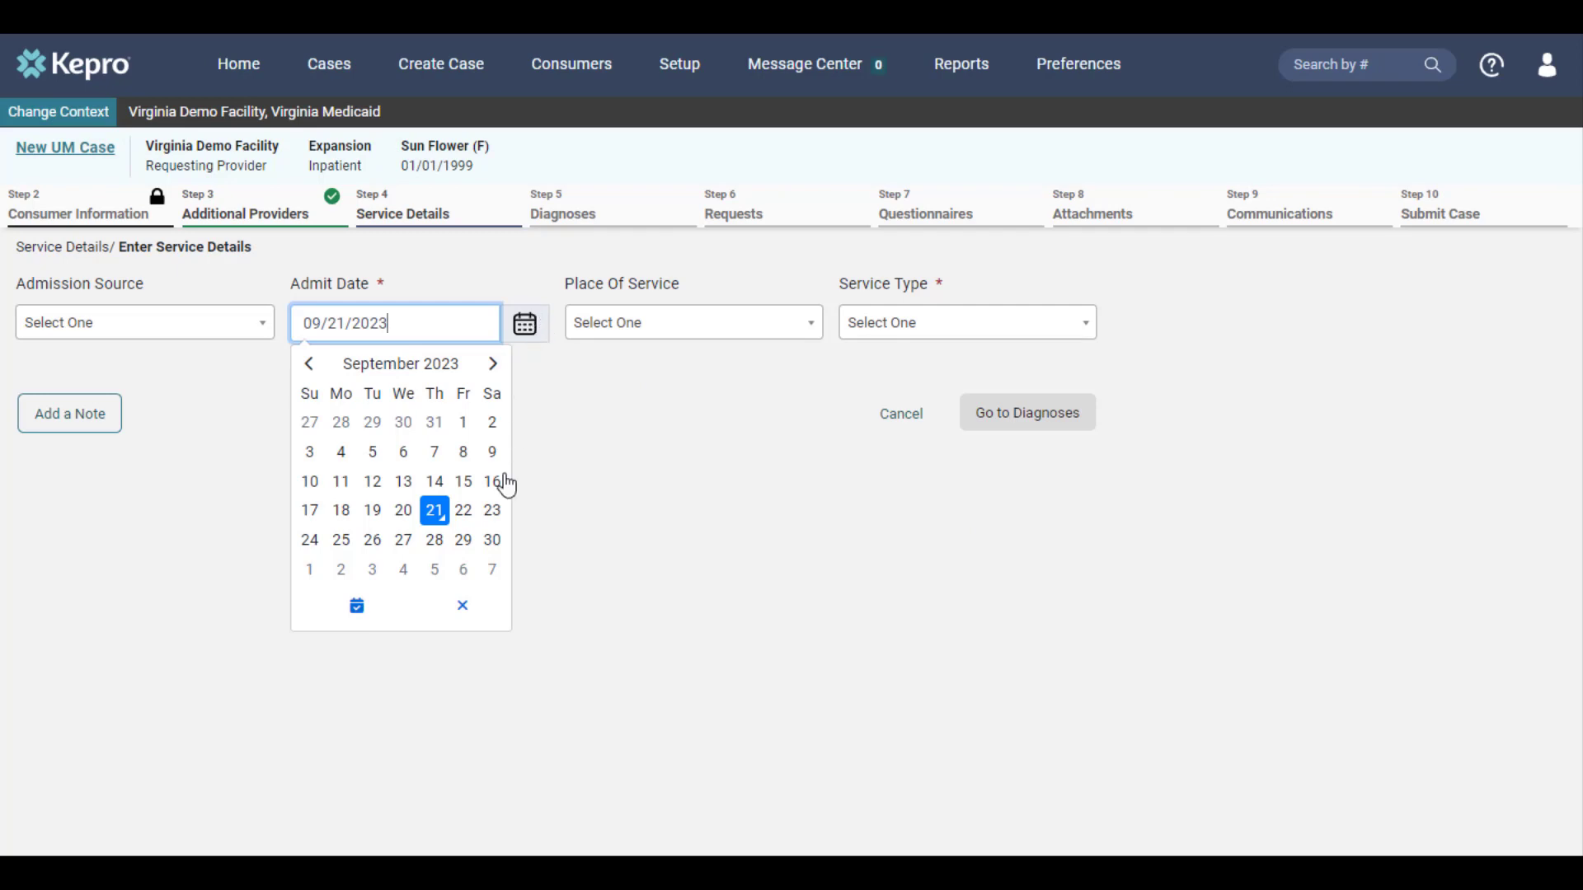
click(444, 514)
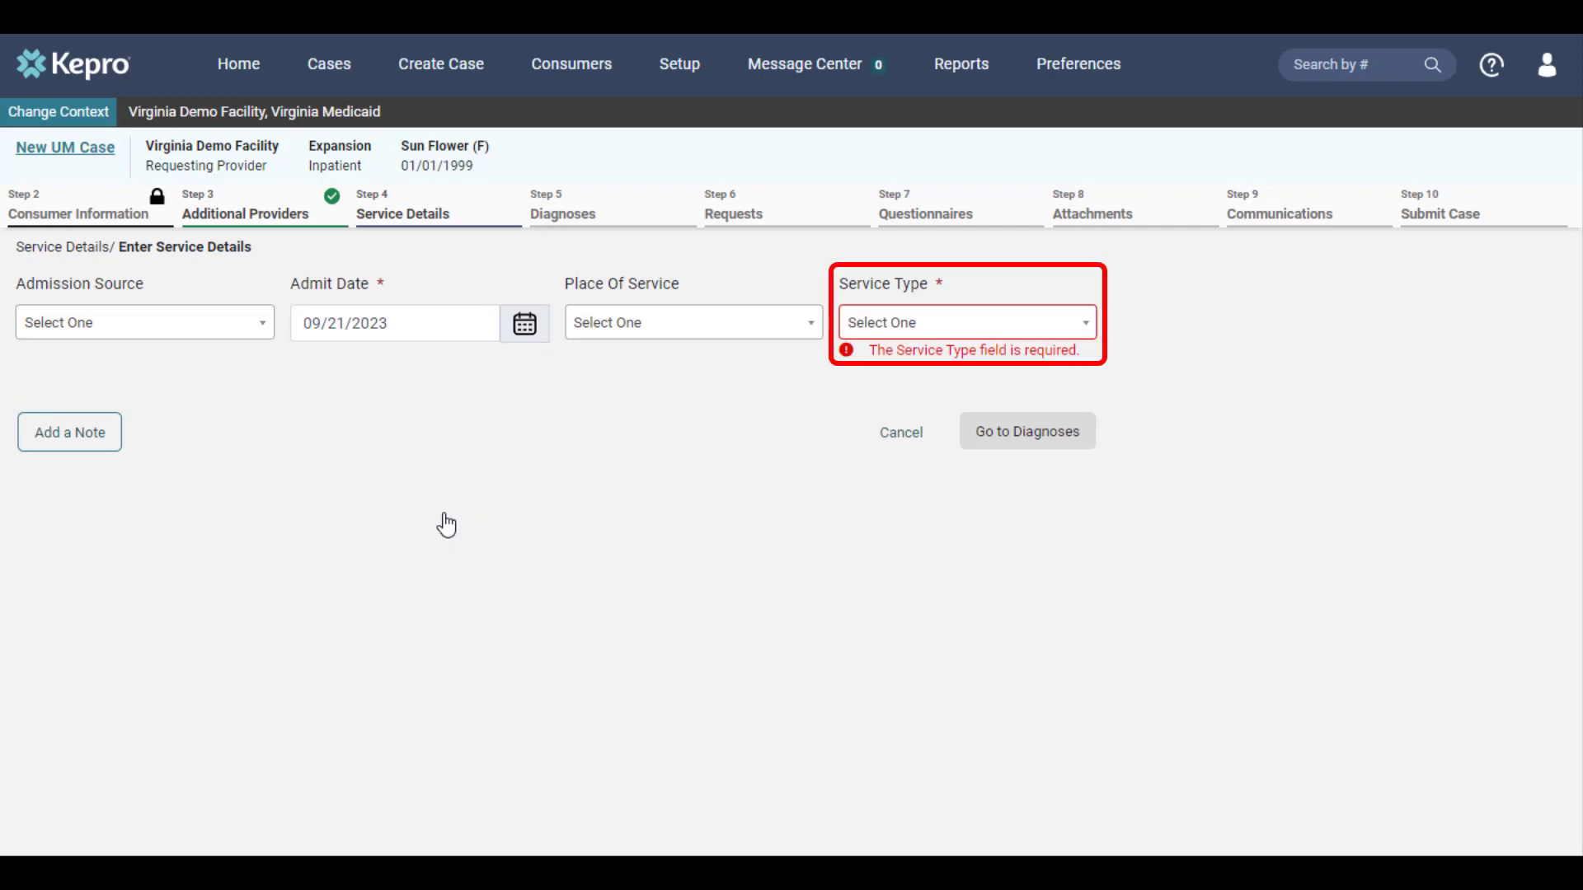
click(939, 343)
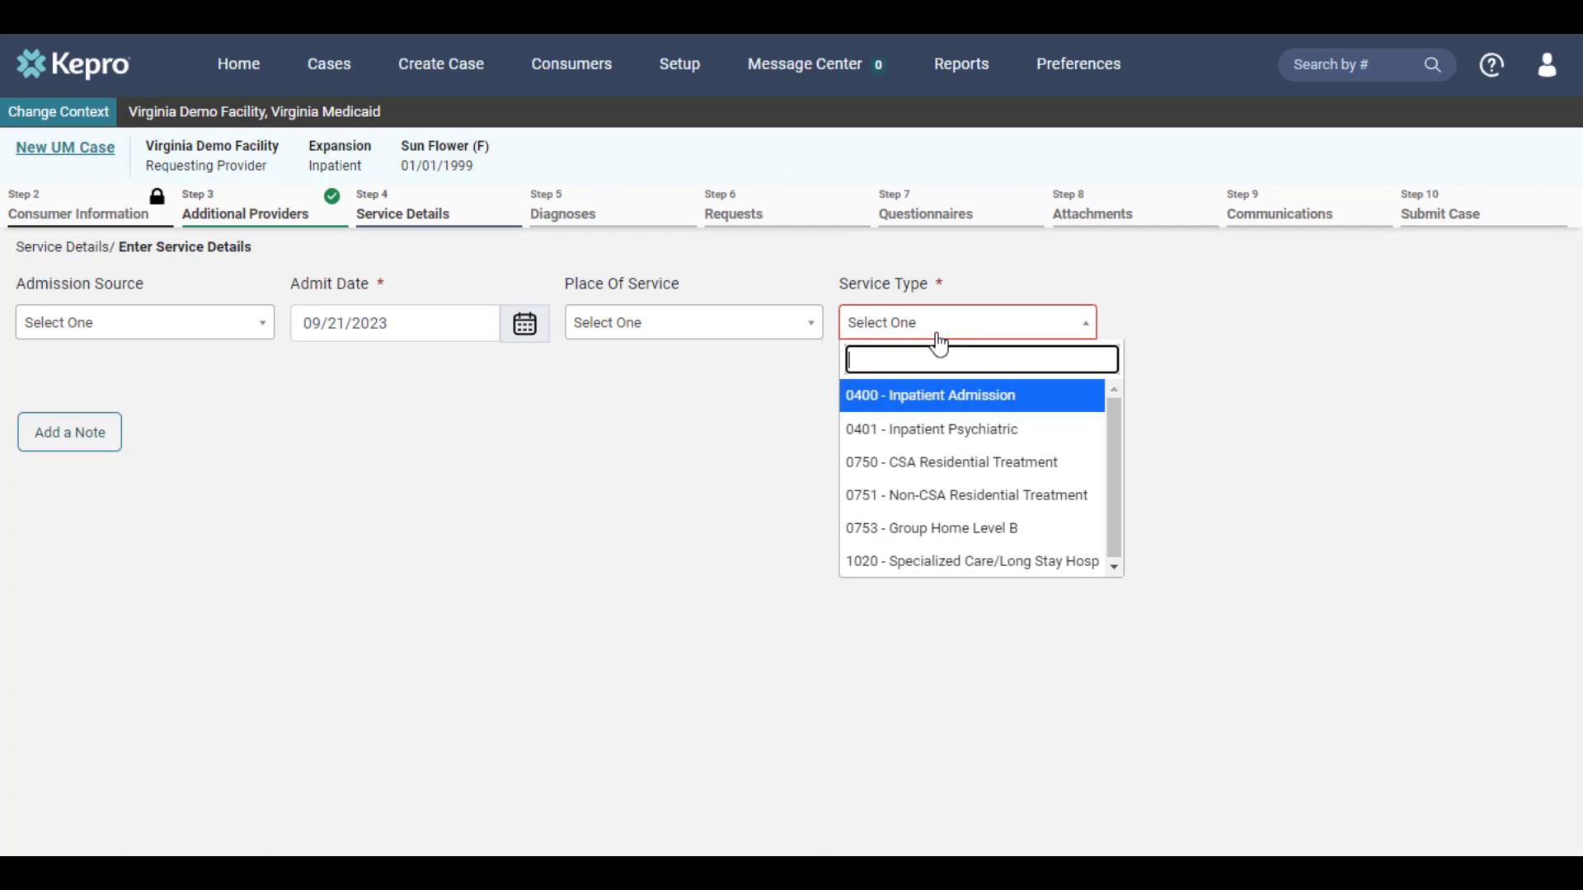
click(1016, 430)
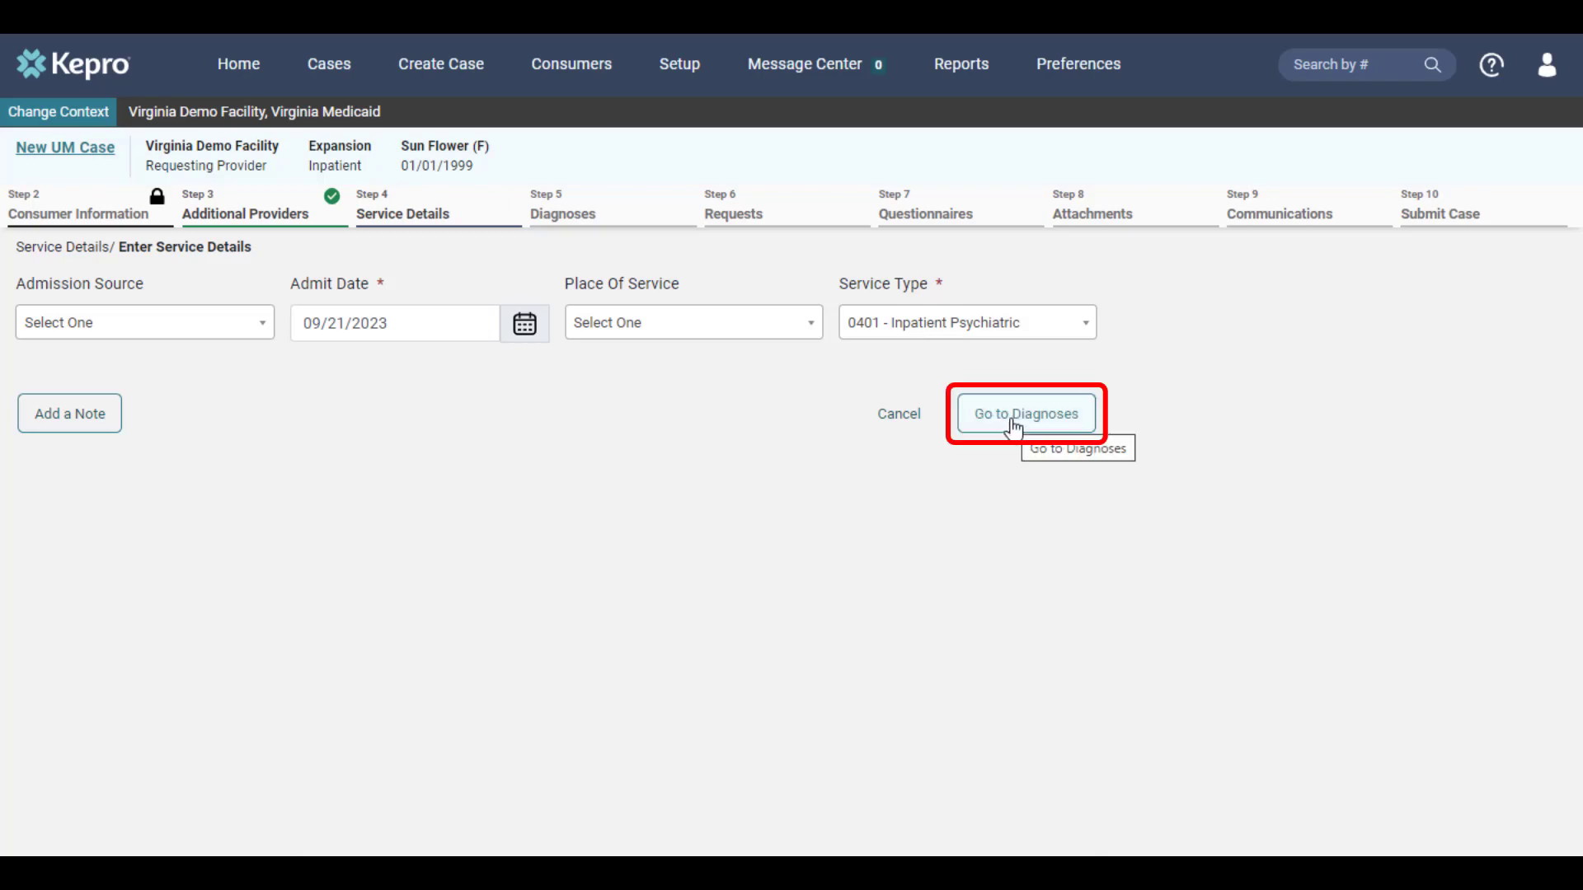
Step: Search the diagnosis codes for r68.89 and add R68.89 - OTHER GENERAL SYMPTOMS AND SIGNS
click(1014, 427)
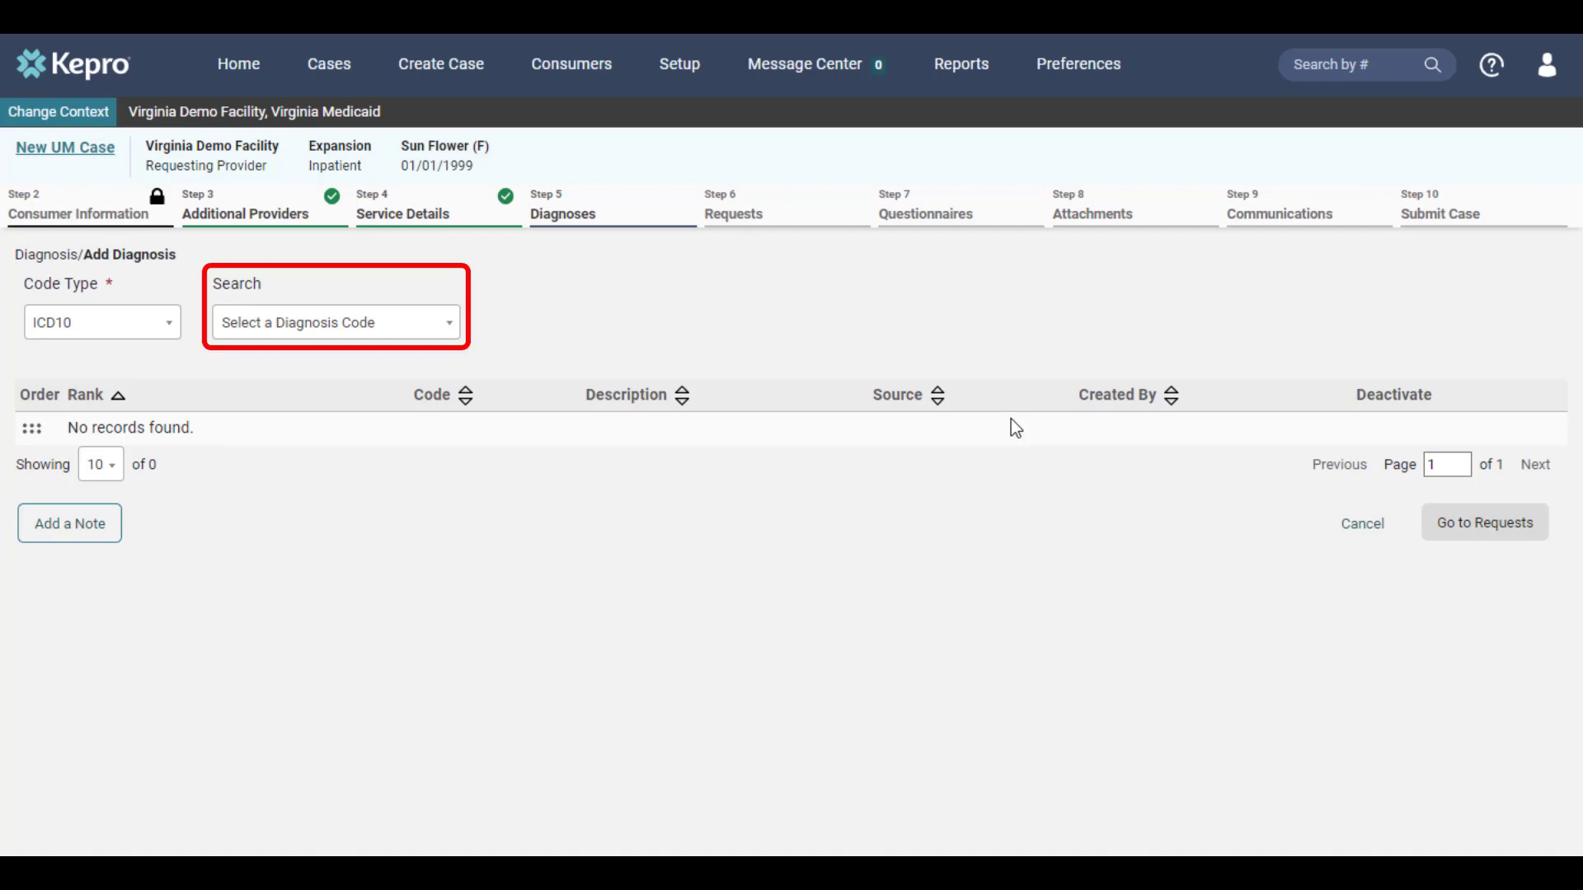
click(363, 337)
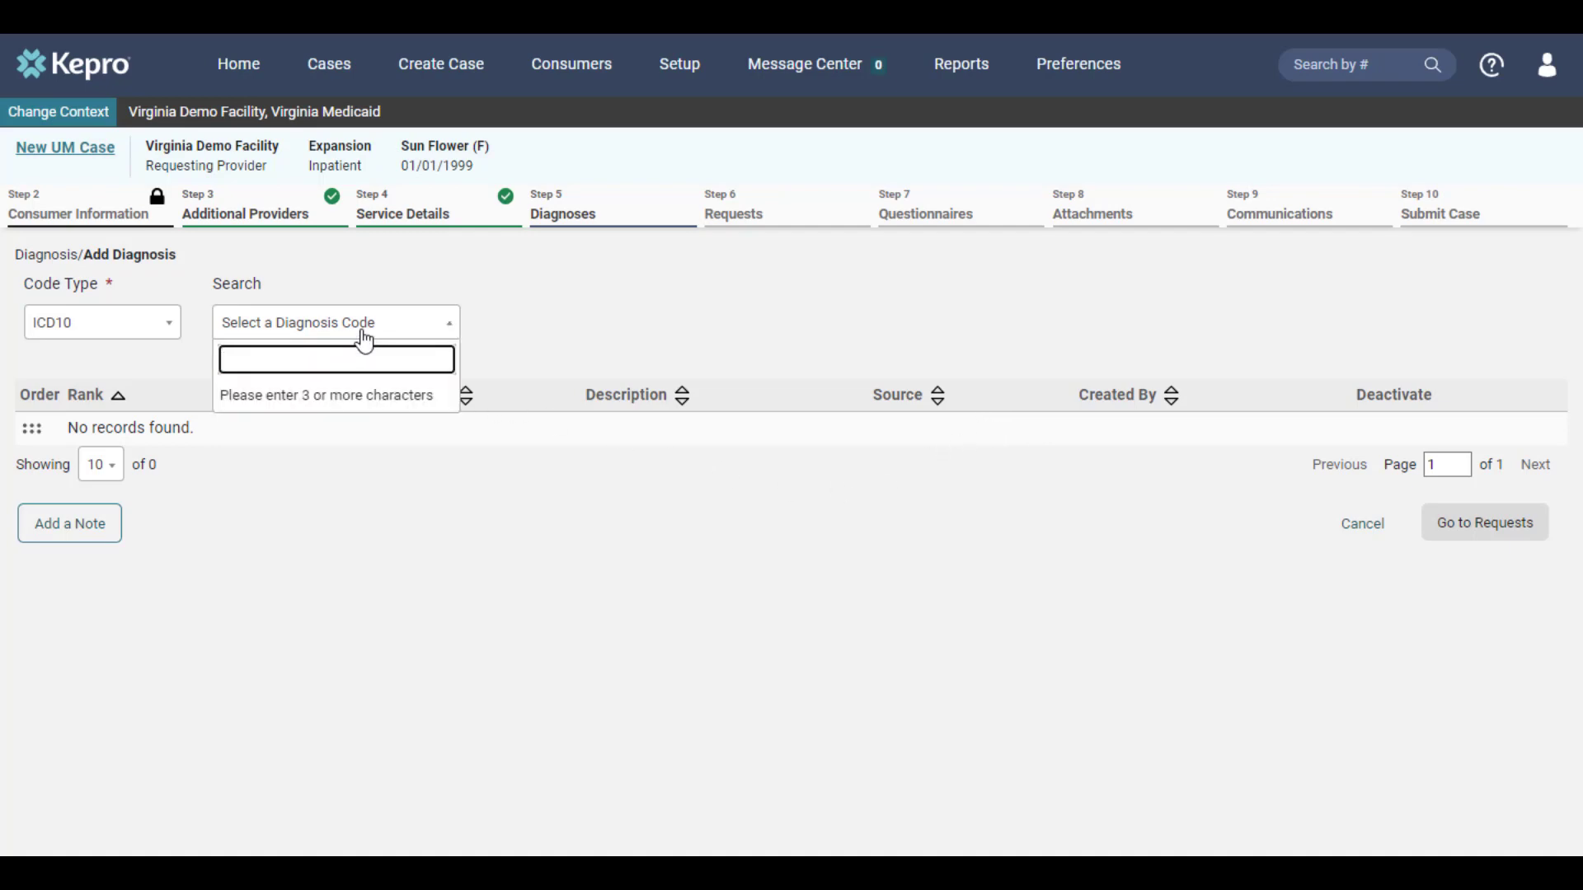
text(r68.89)
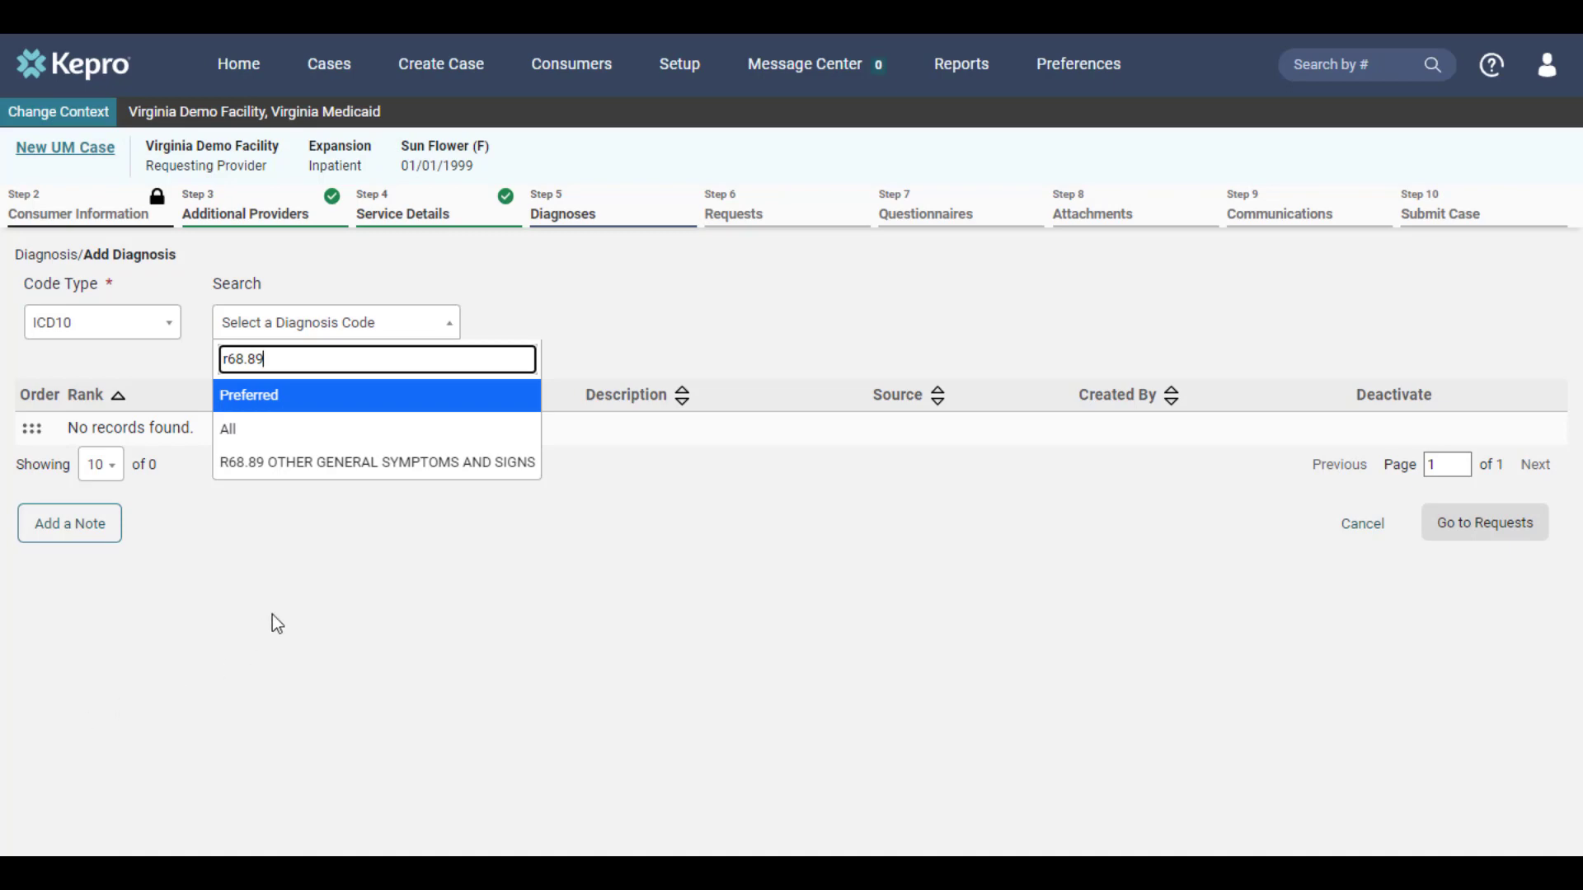
click(362, 463)
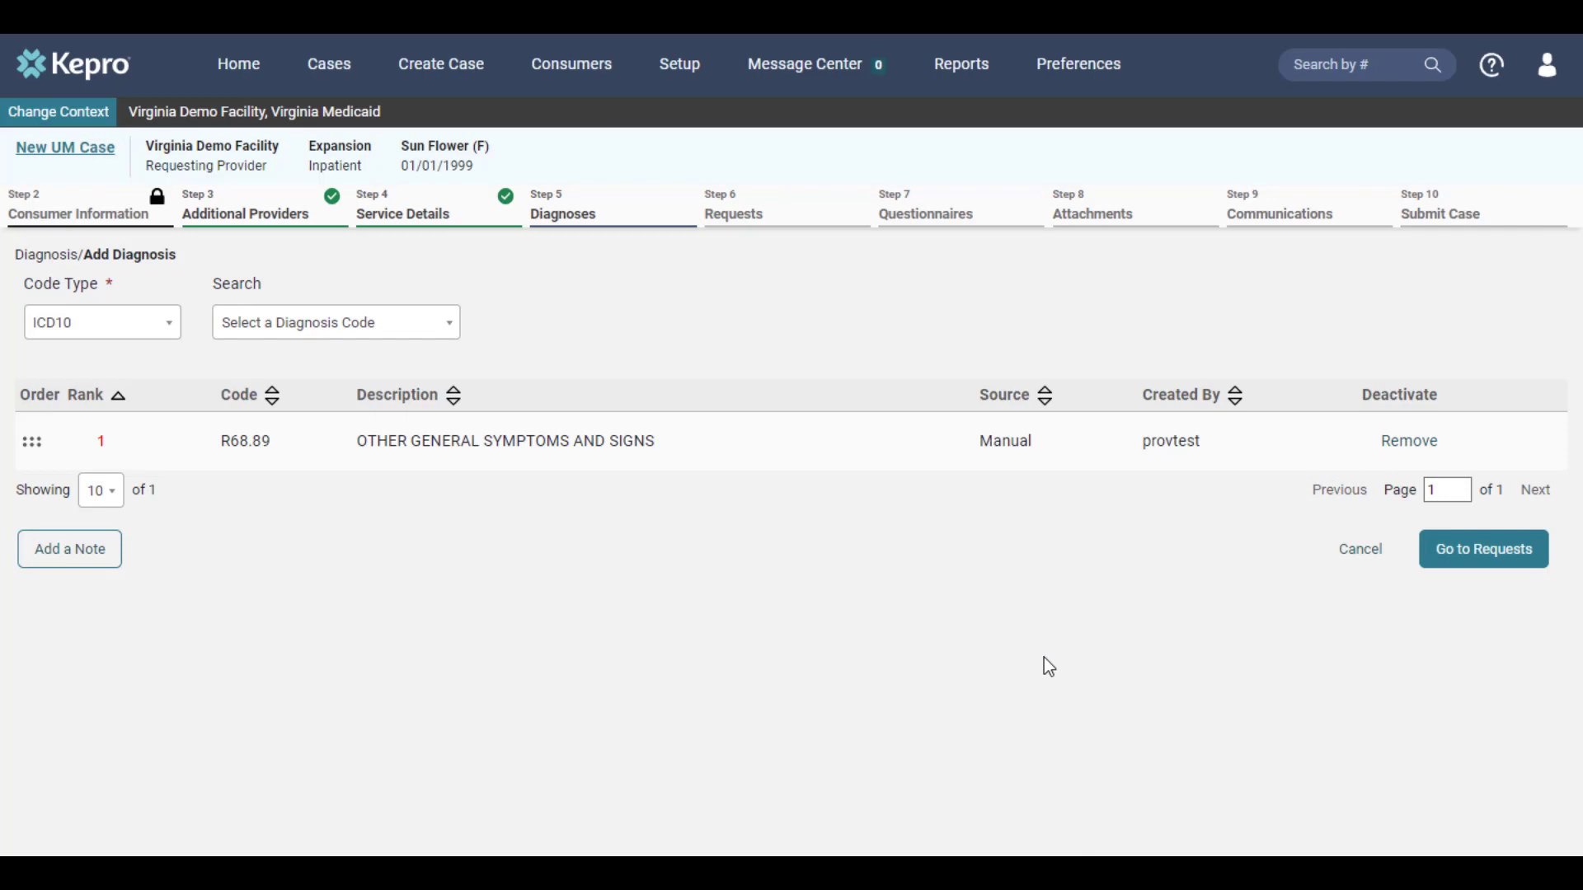
Step: Open a case note and cancel it unsaved, then continue to the Request Details form
click(105, 571)
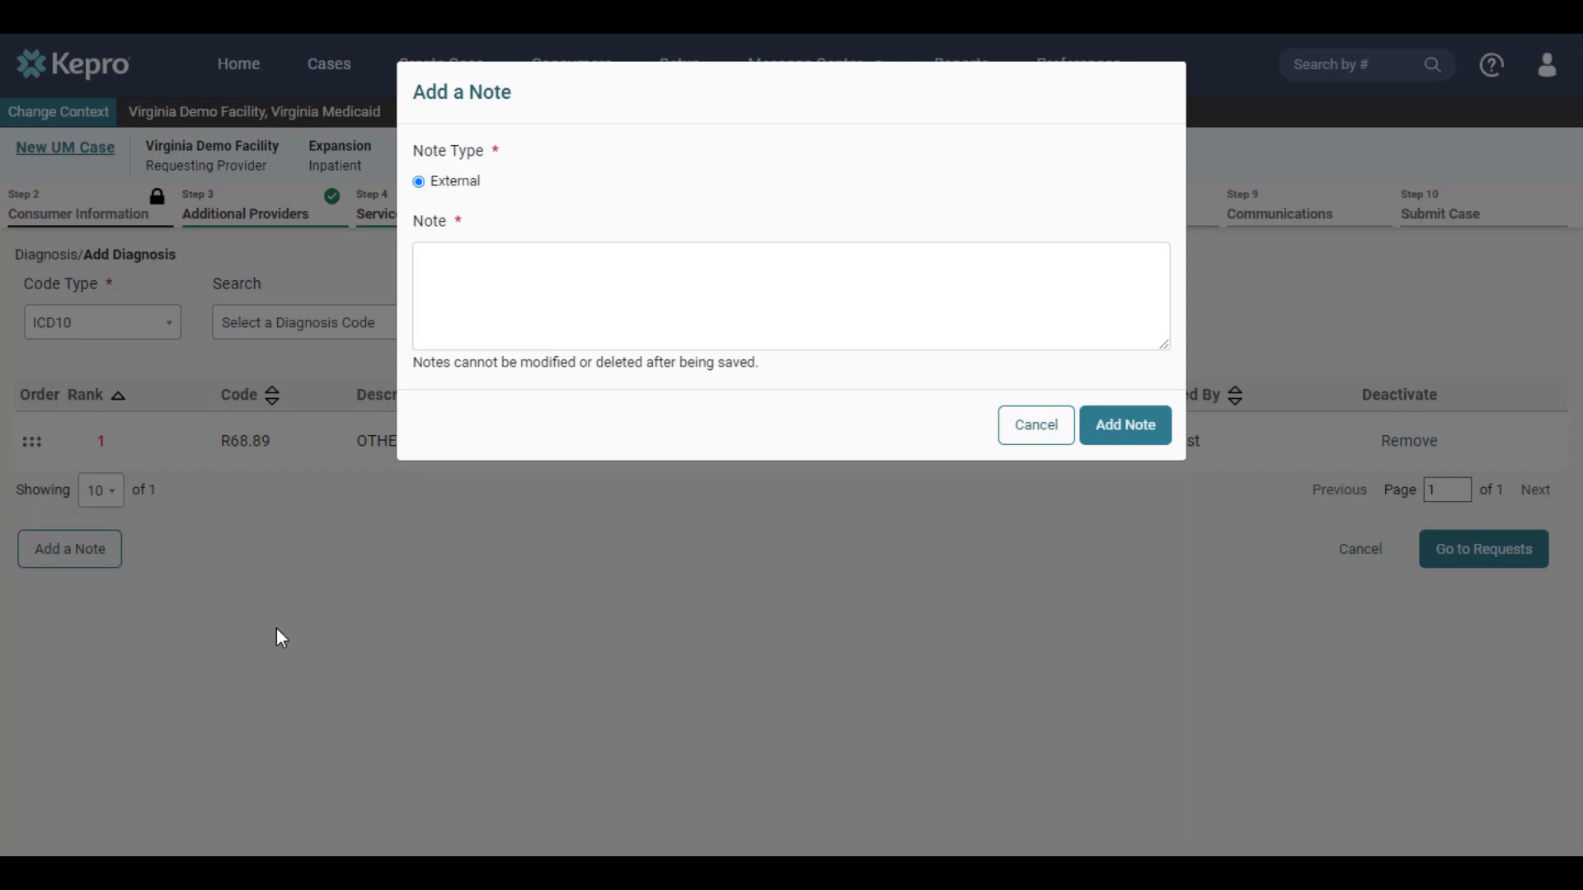
click(276, 628)
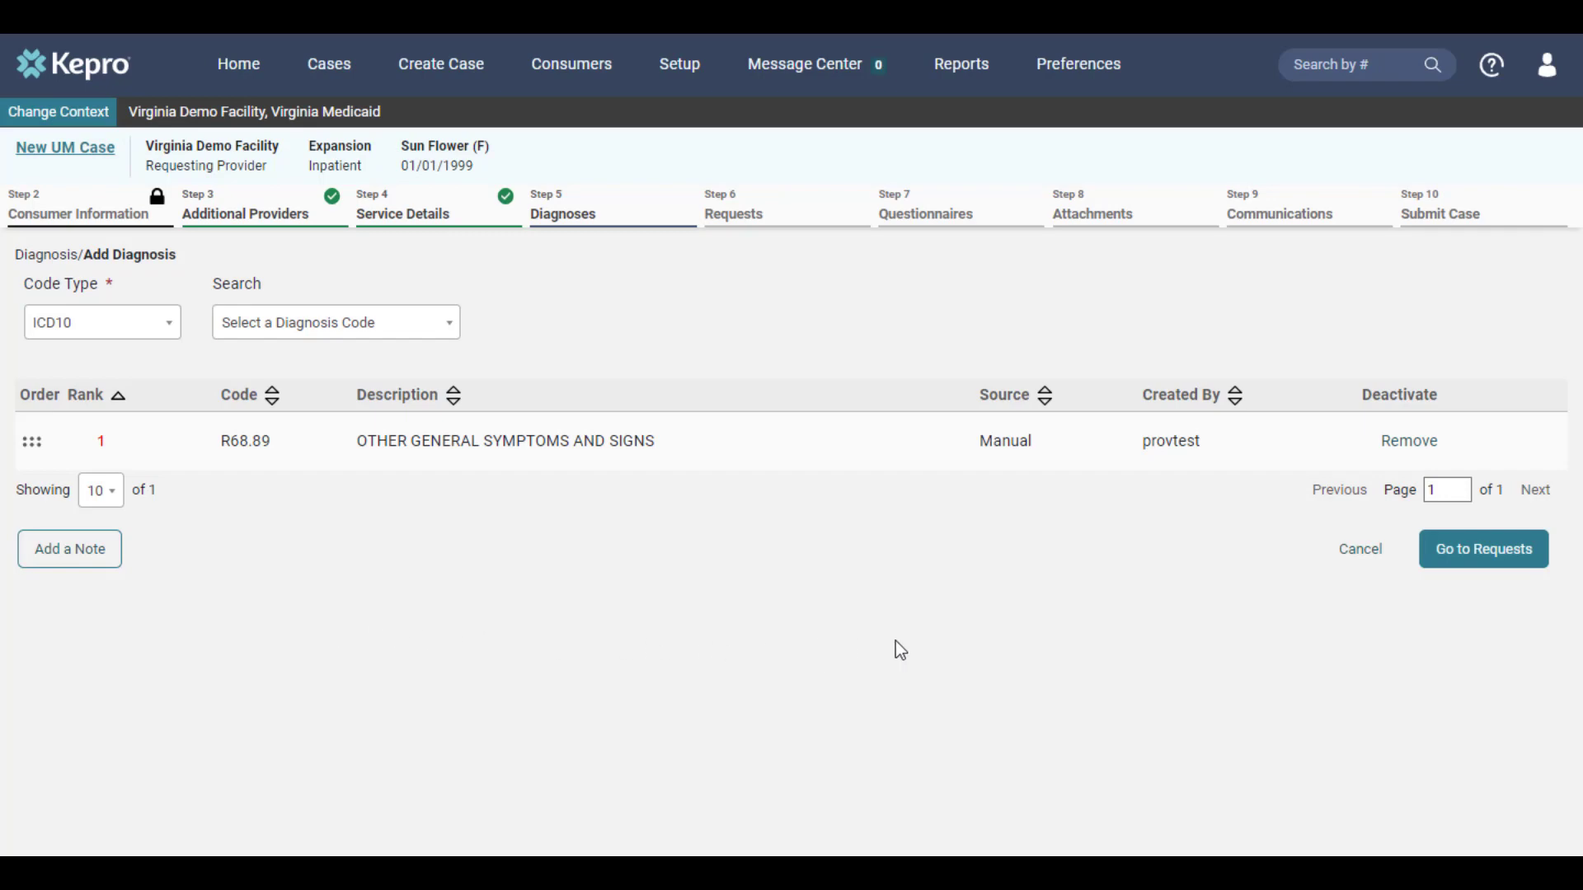
click(1436, 567)
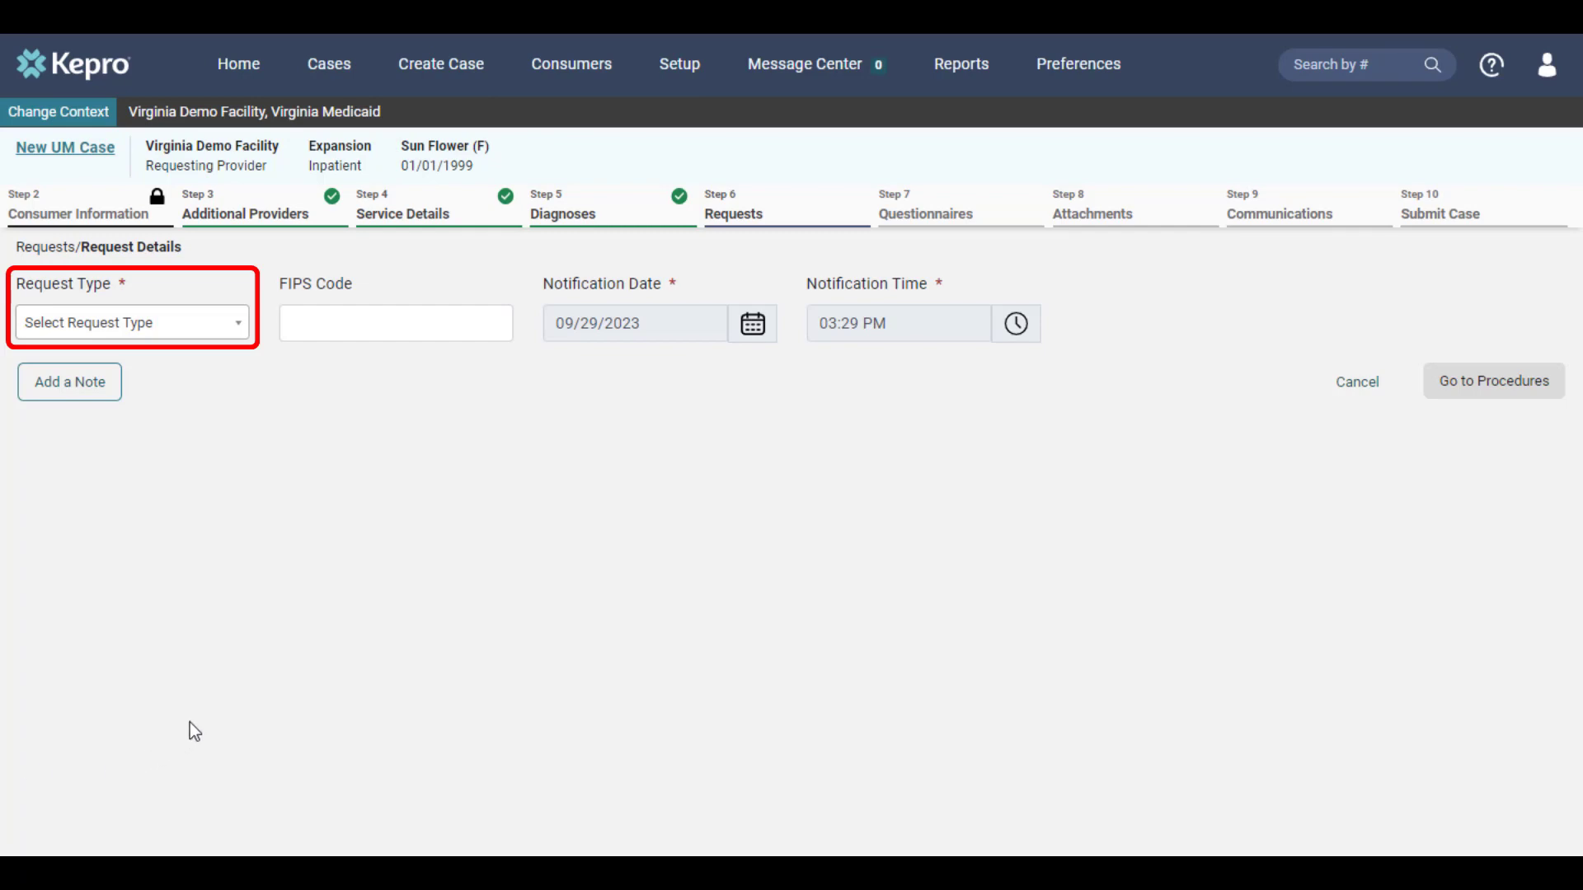
Step: Choose Initial from the Request Type dropdown on the Request Details form
click(208, 324)
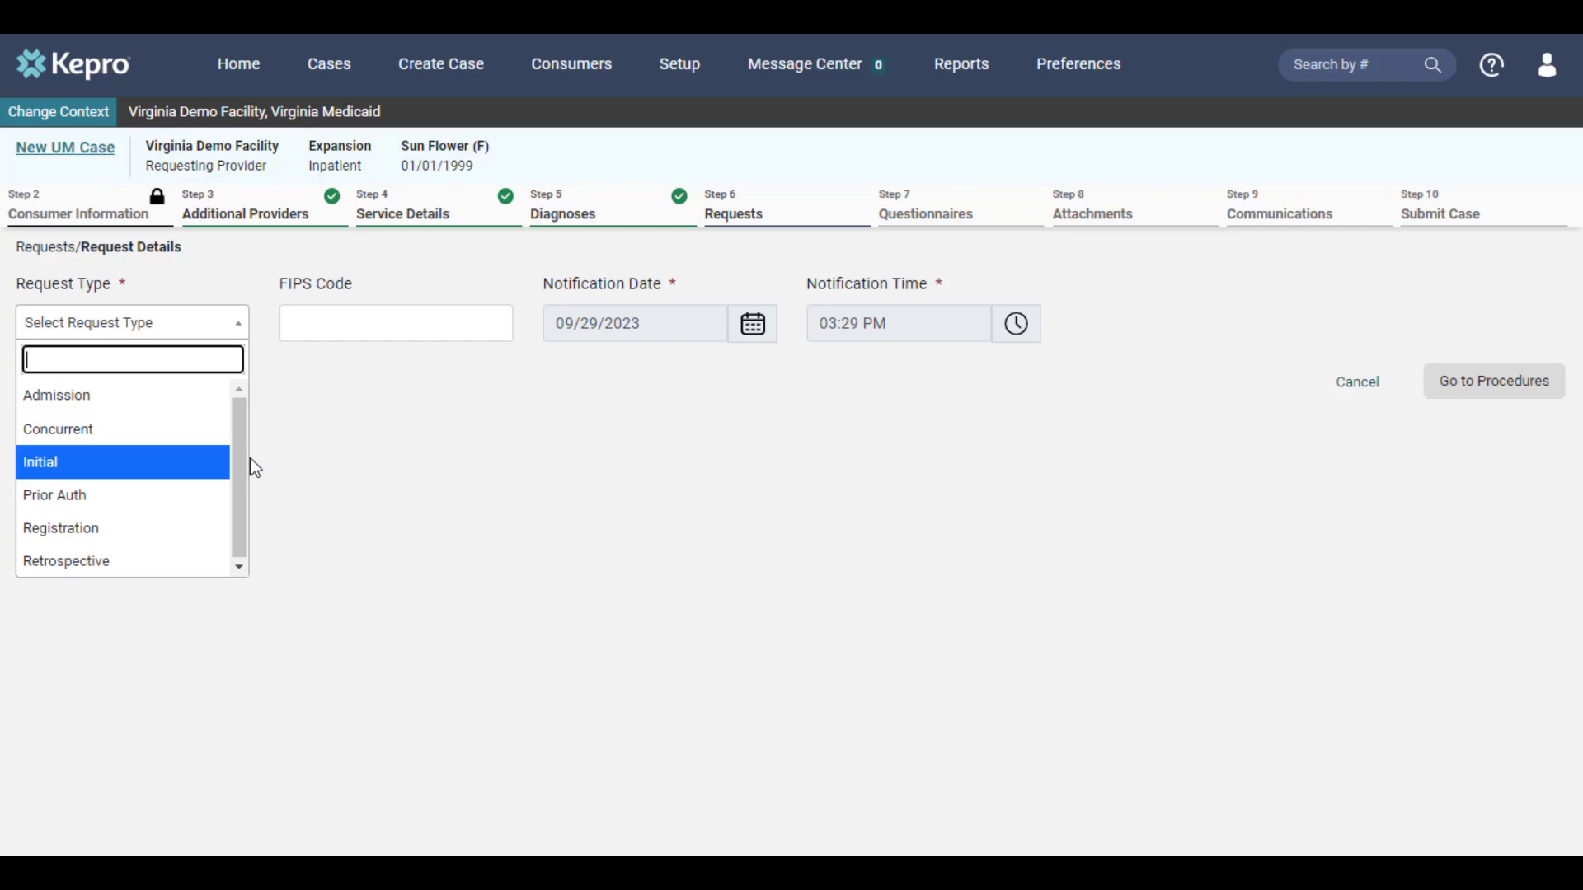
click(108, 467)
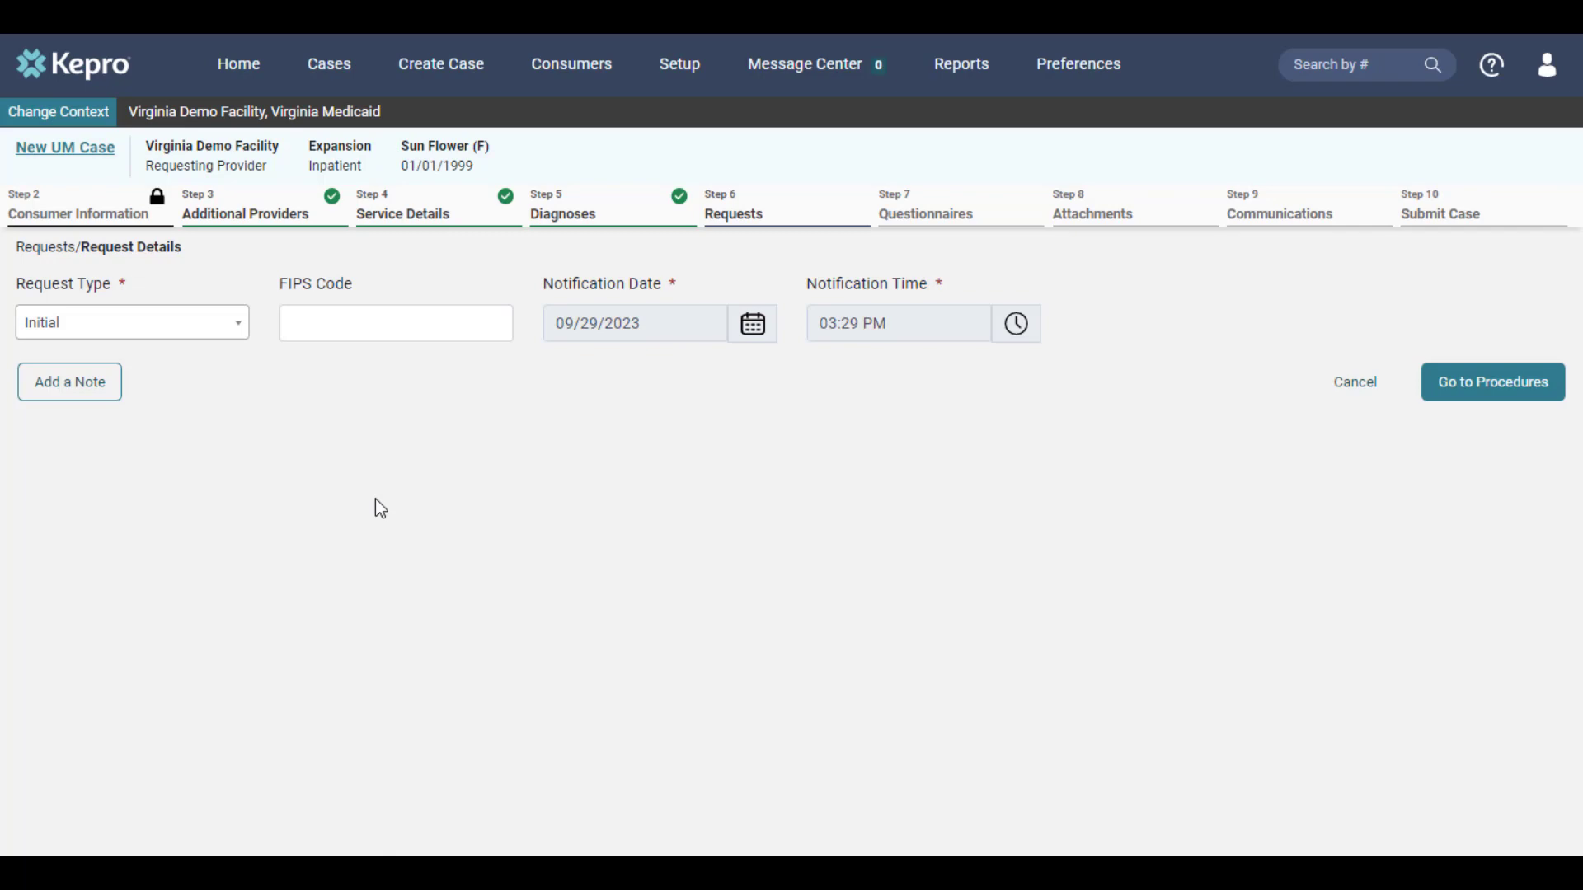
Step: Search for CPT 99221 (1ST HOSP IP/OBS SF/LOW 40) and add it to Request 01
click(1545, 400)
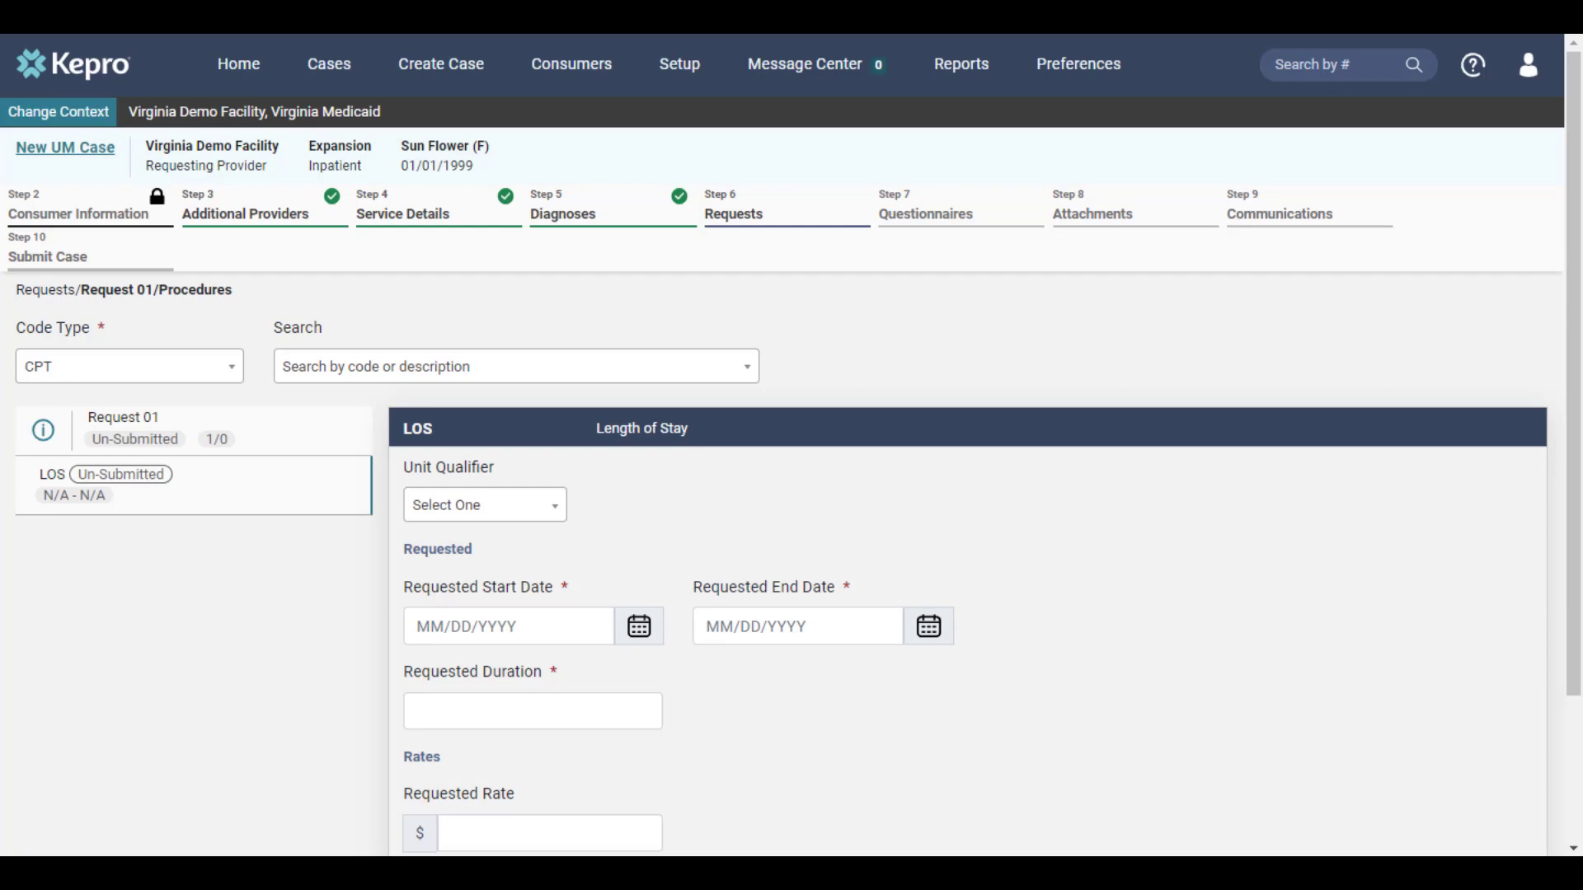
click(354, 367)
text(99221)
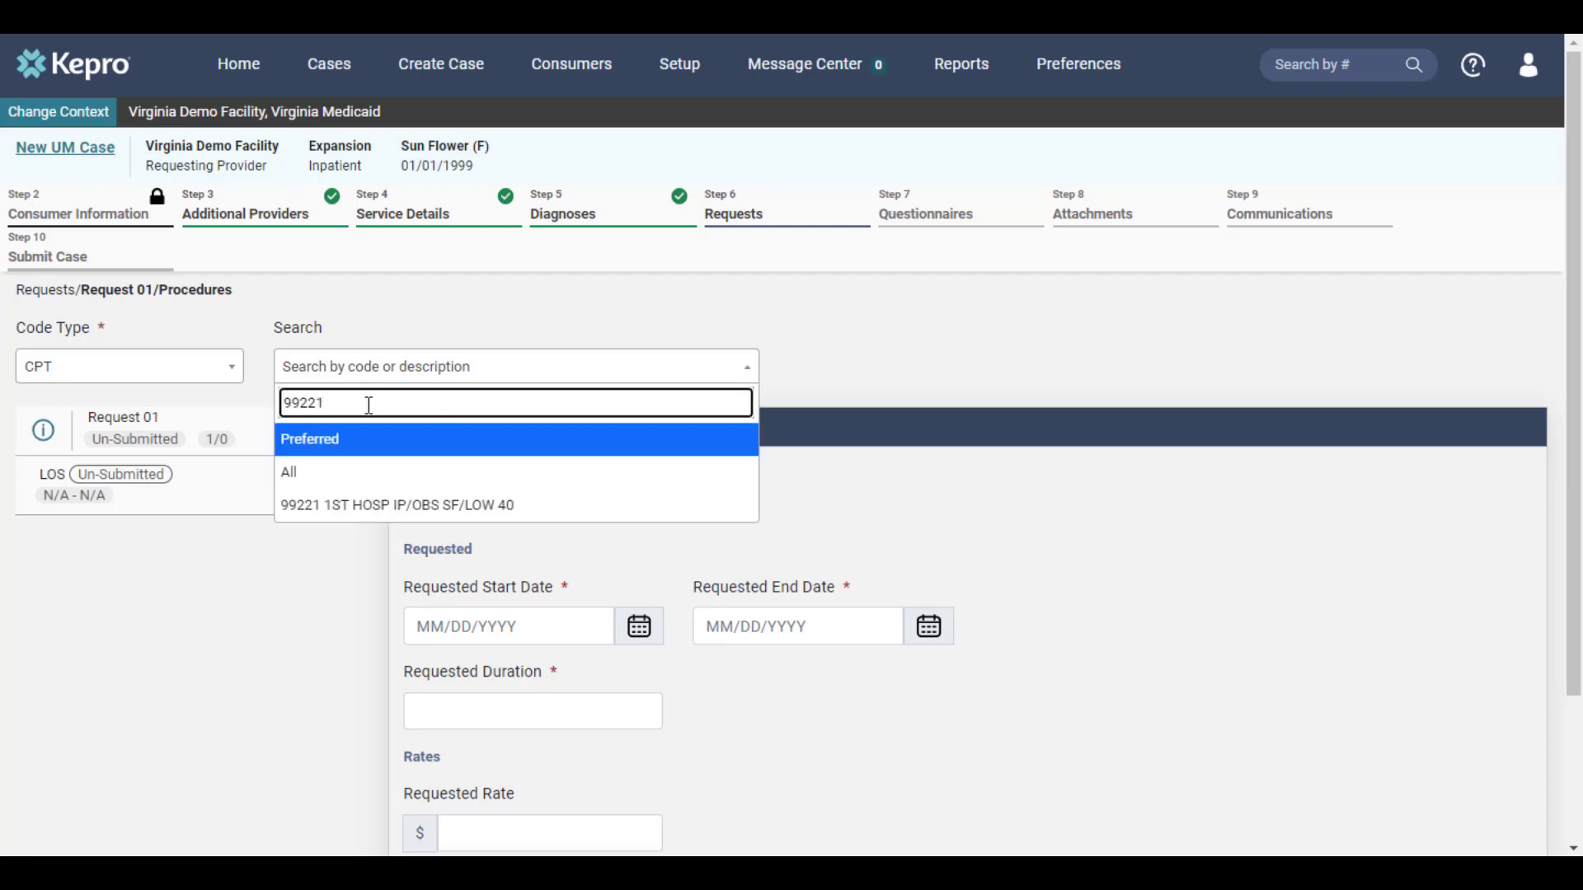
click(396, 506)
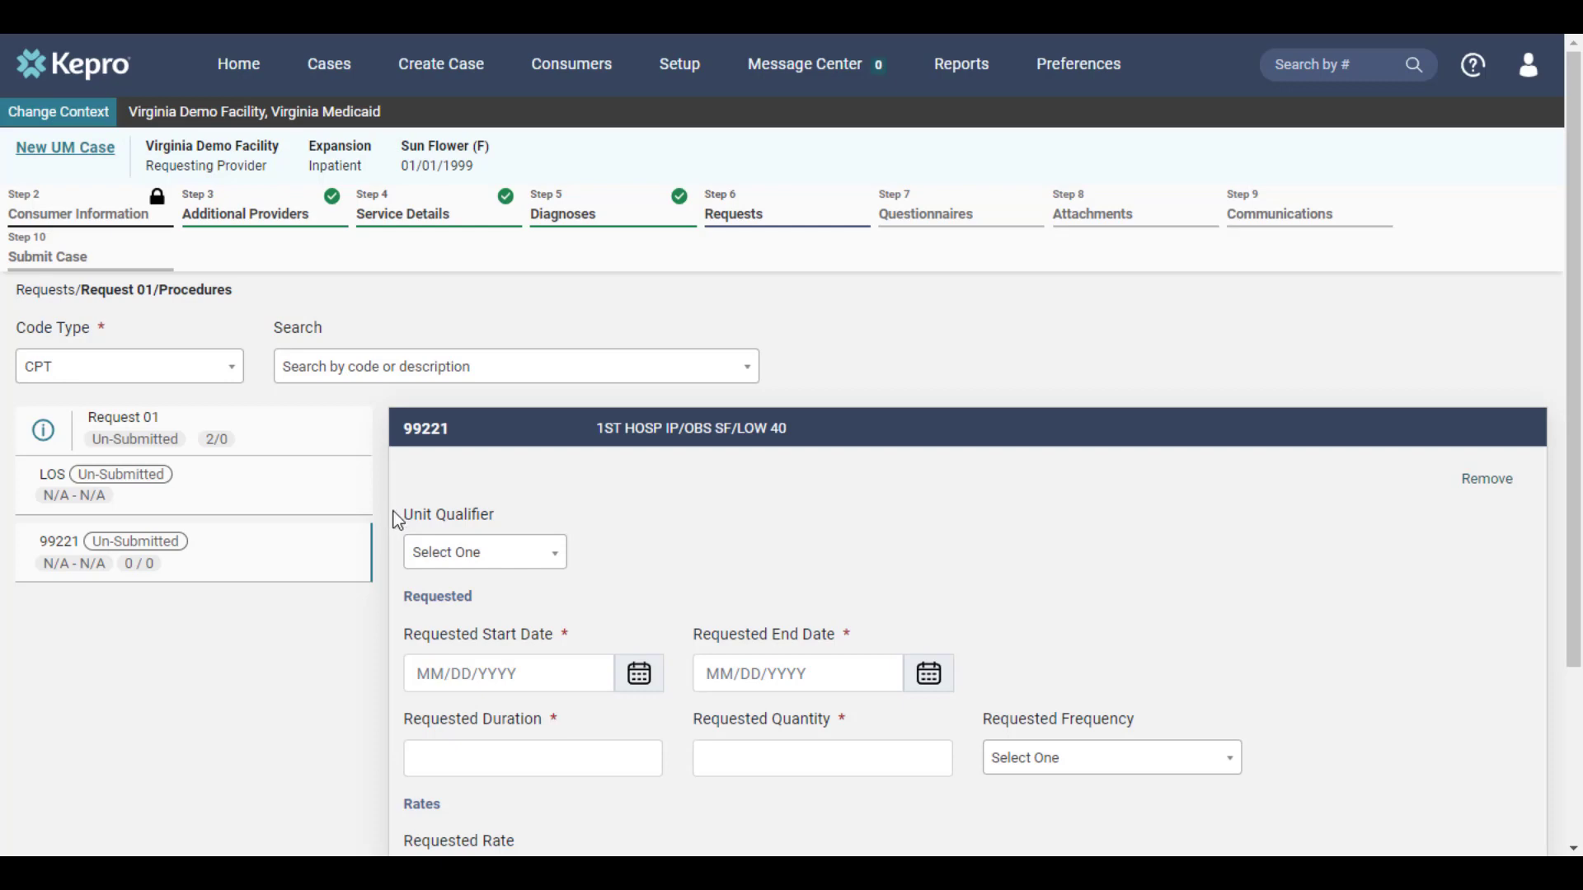
Step: Give the 99221 line start date 09/21/2023, duration 15 (ending 10/06/2023) and quantity 1
click(640, 678)
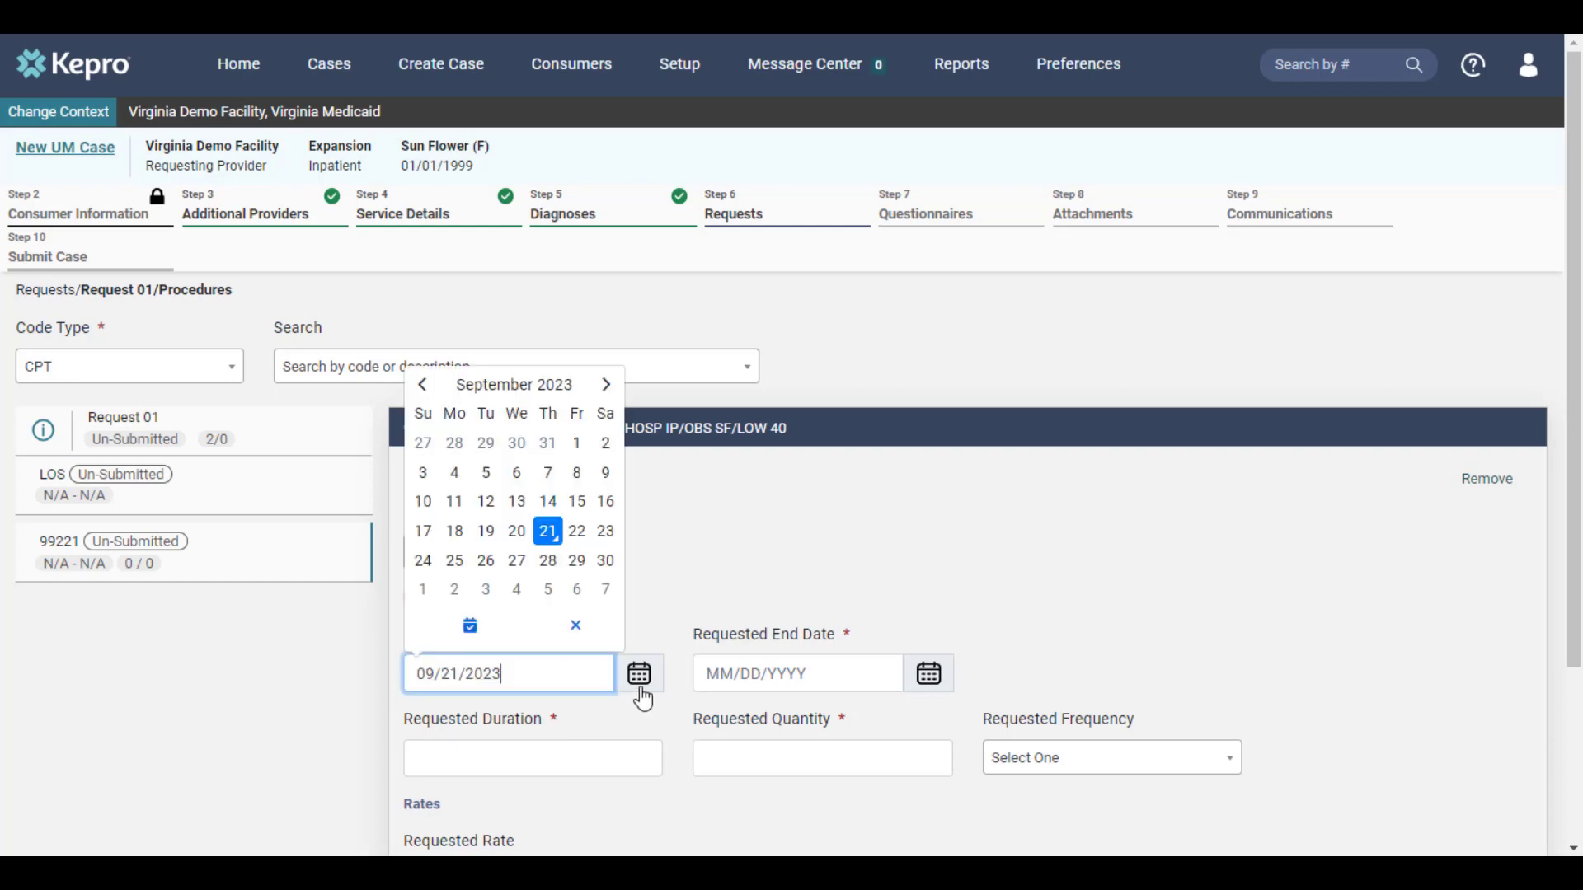
click(549, 533)
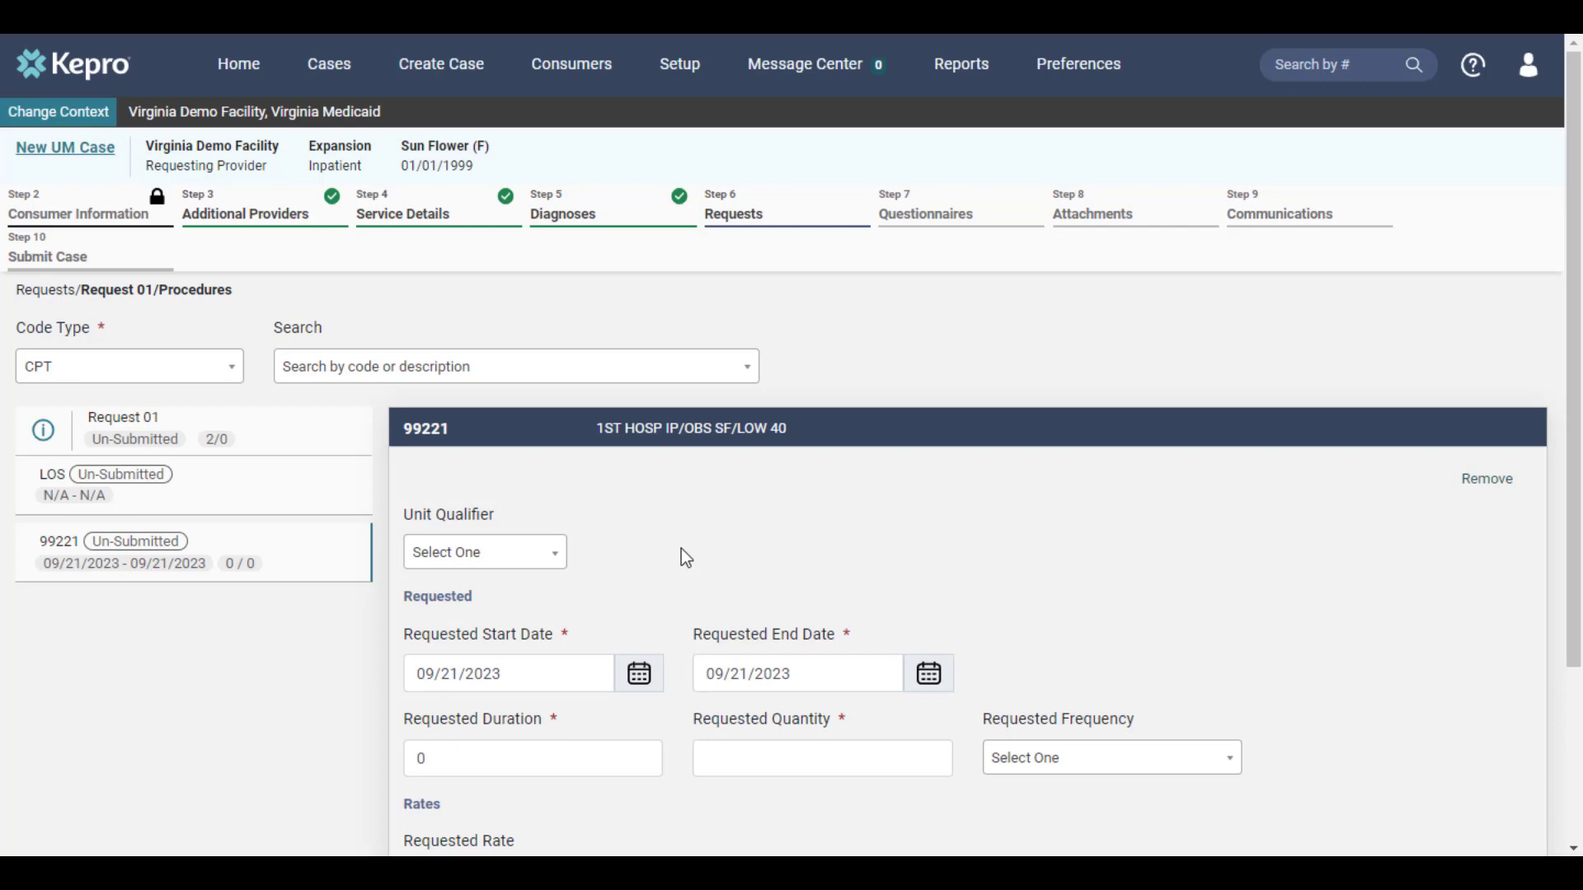
click(574, 759)
text(15)
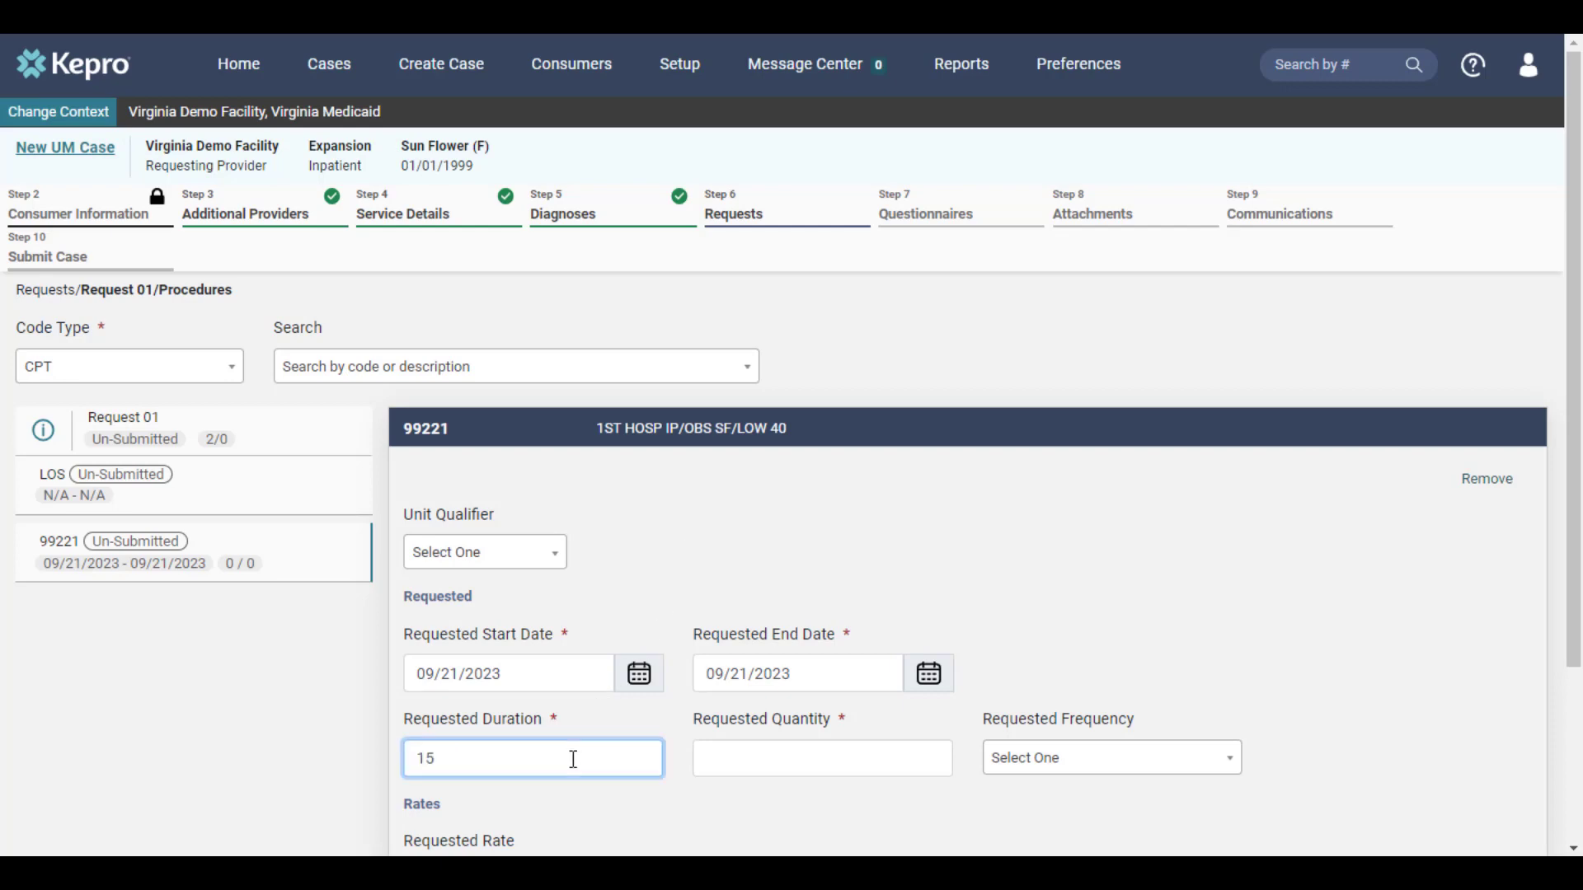
click(649, 730)
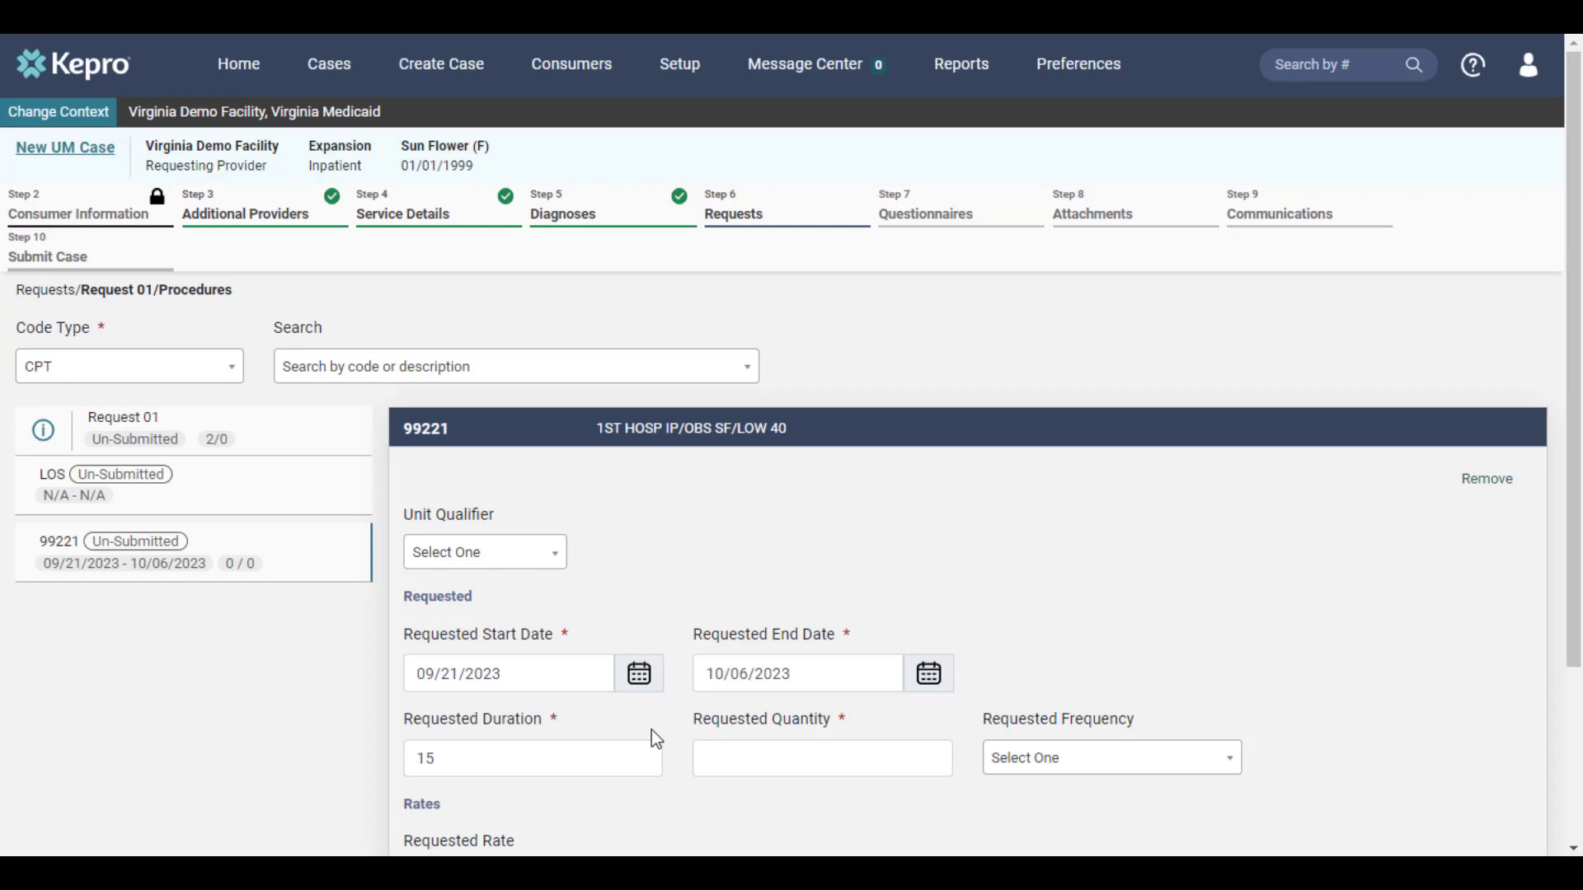
click(725, 757)
text(1)
click(757, 578)
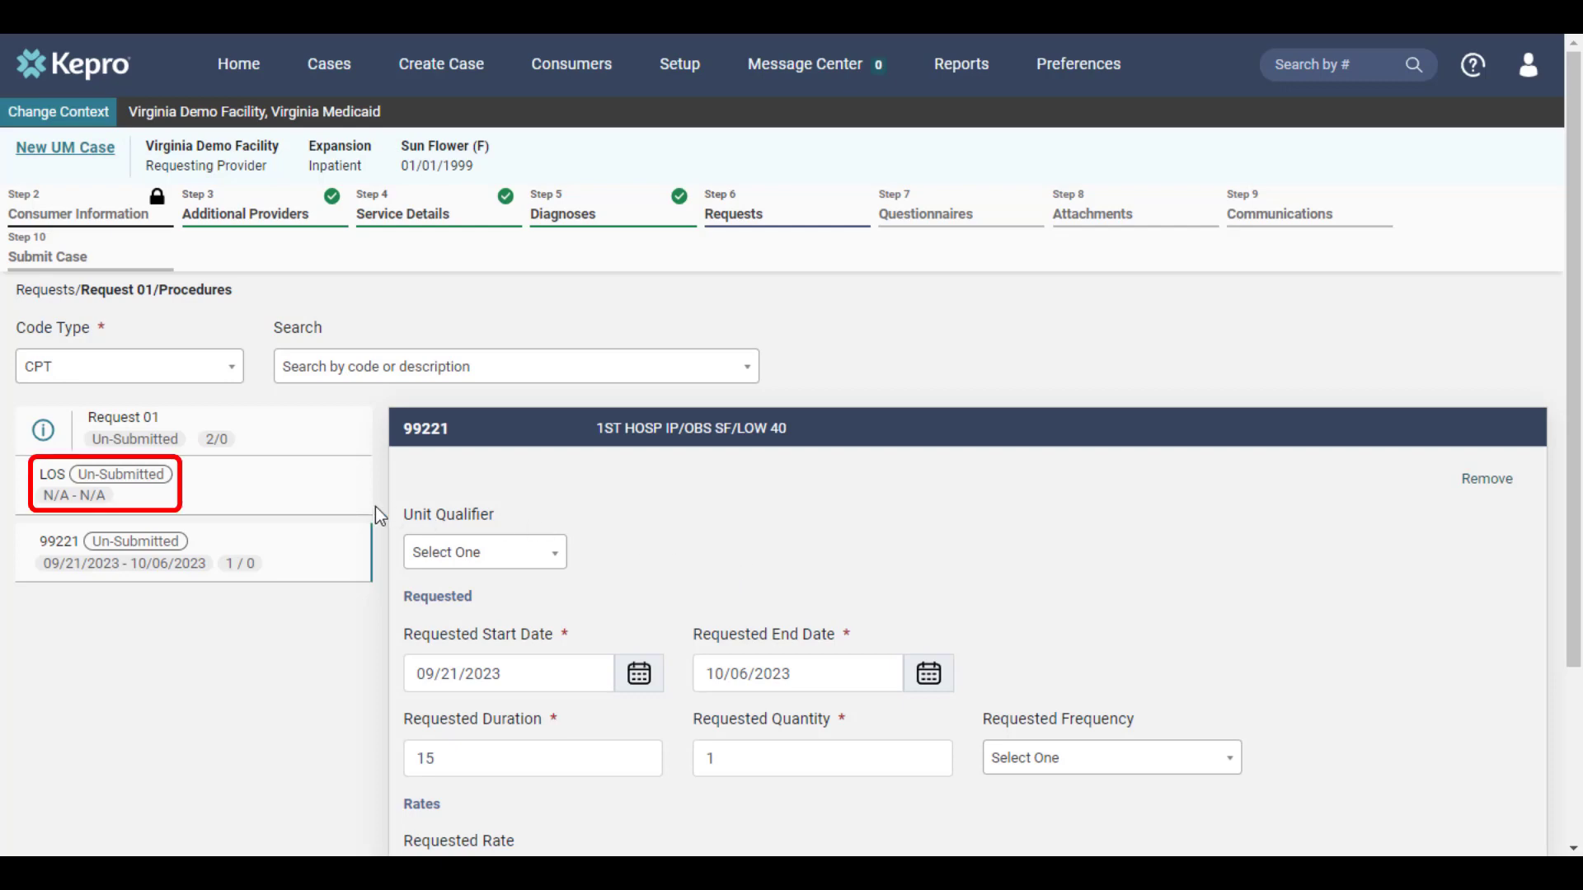
Step: Set the LOS line's start date to 09/21/2023 and its requested duration to 15
click(97, 485)
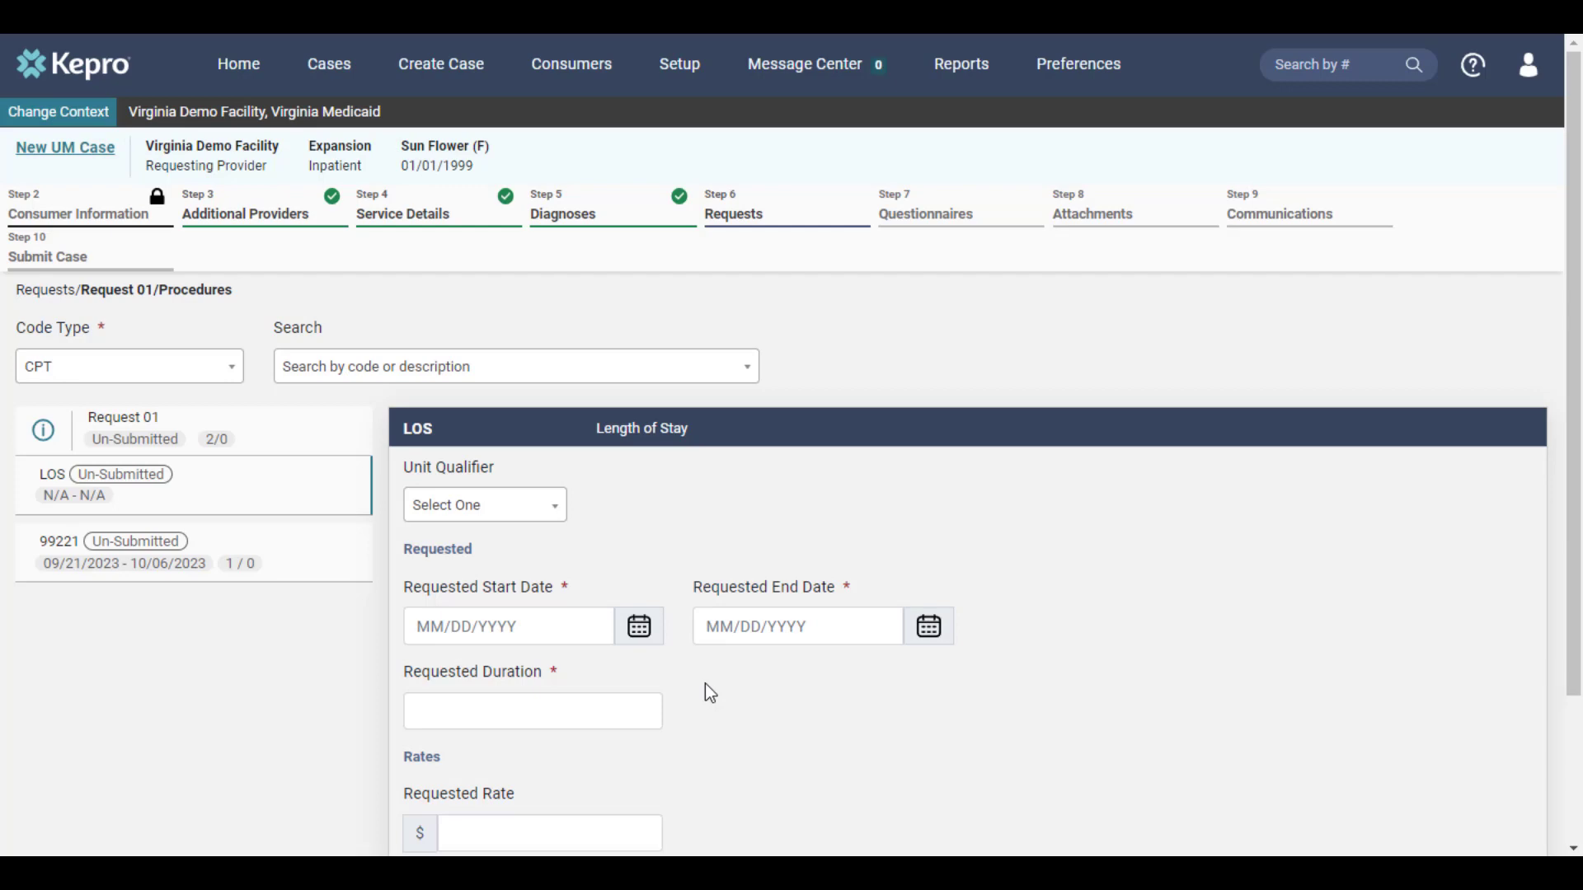
click(640, 628)
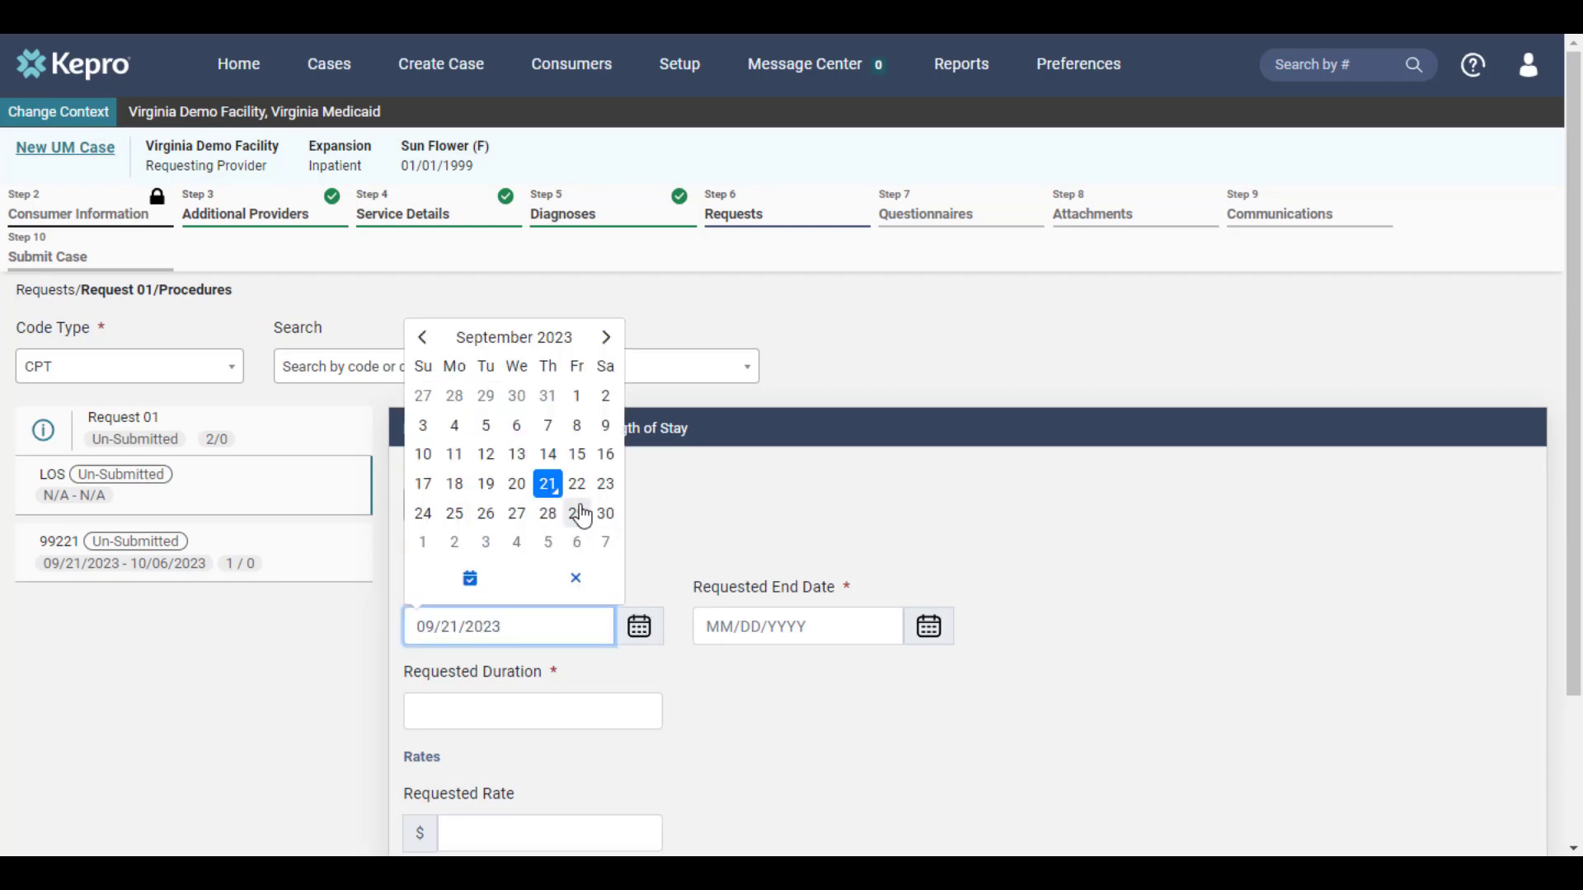
click(556, 497)
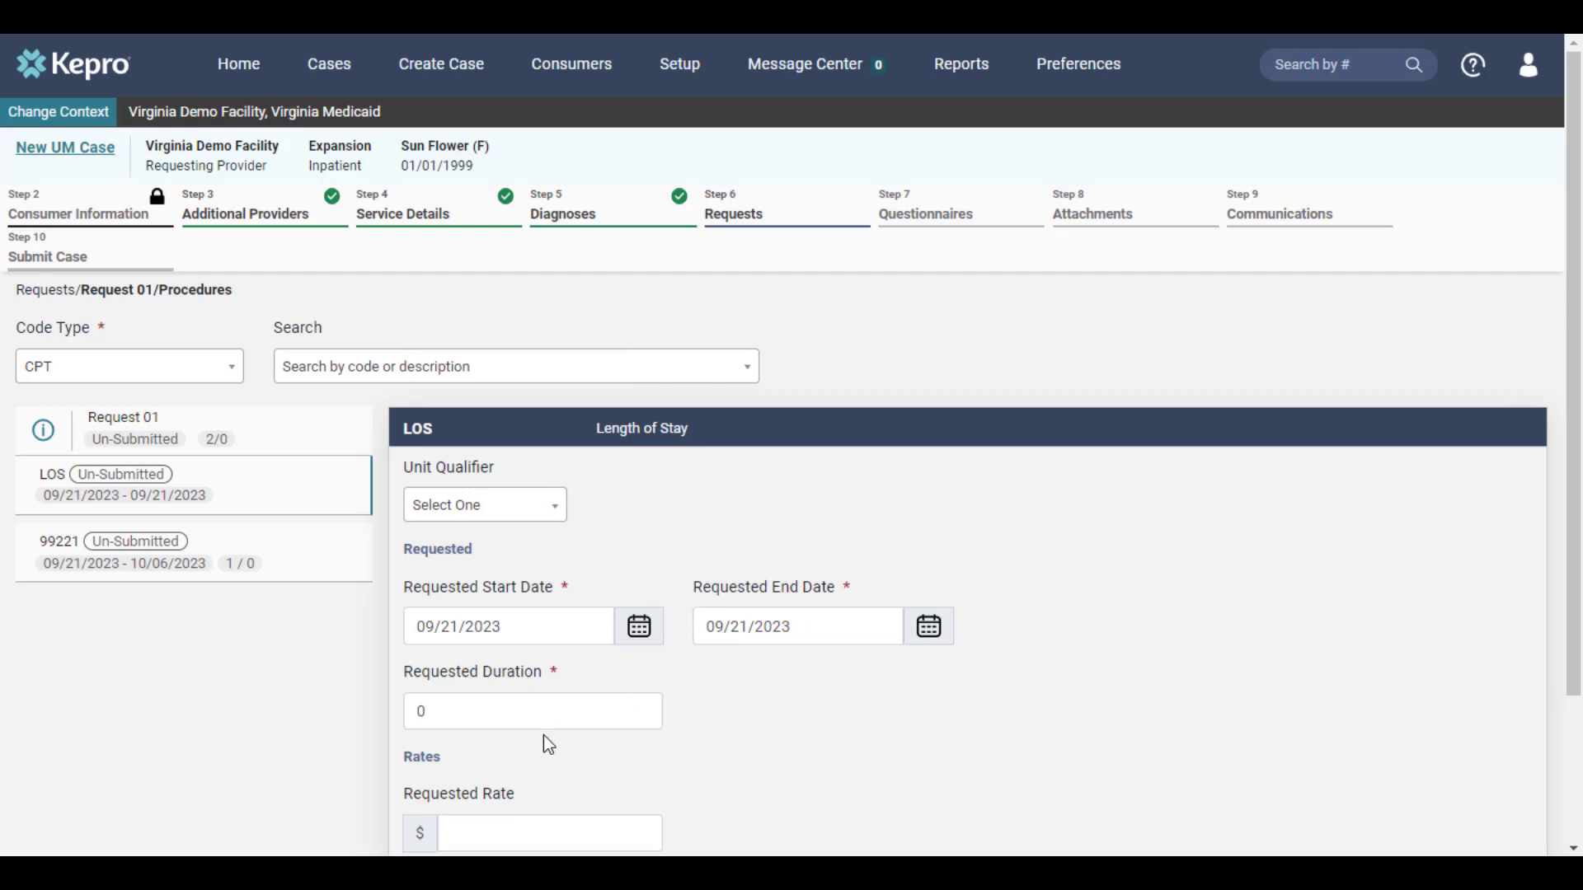
drag(546, 723, 283, 728)
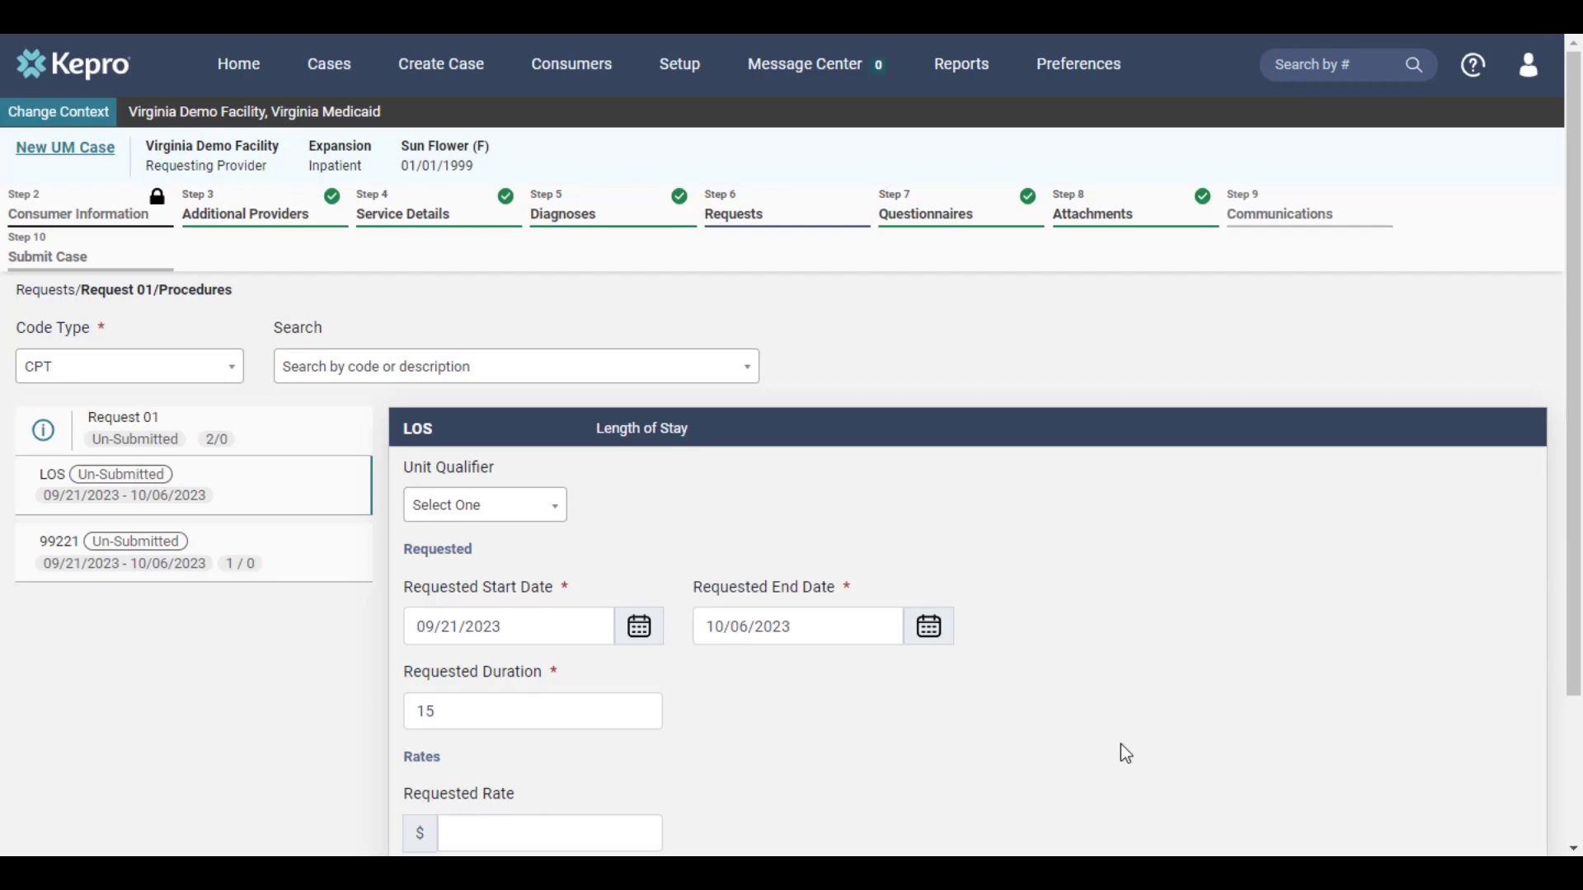
scroll(1125, 744, down, 3)
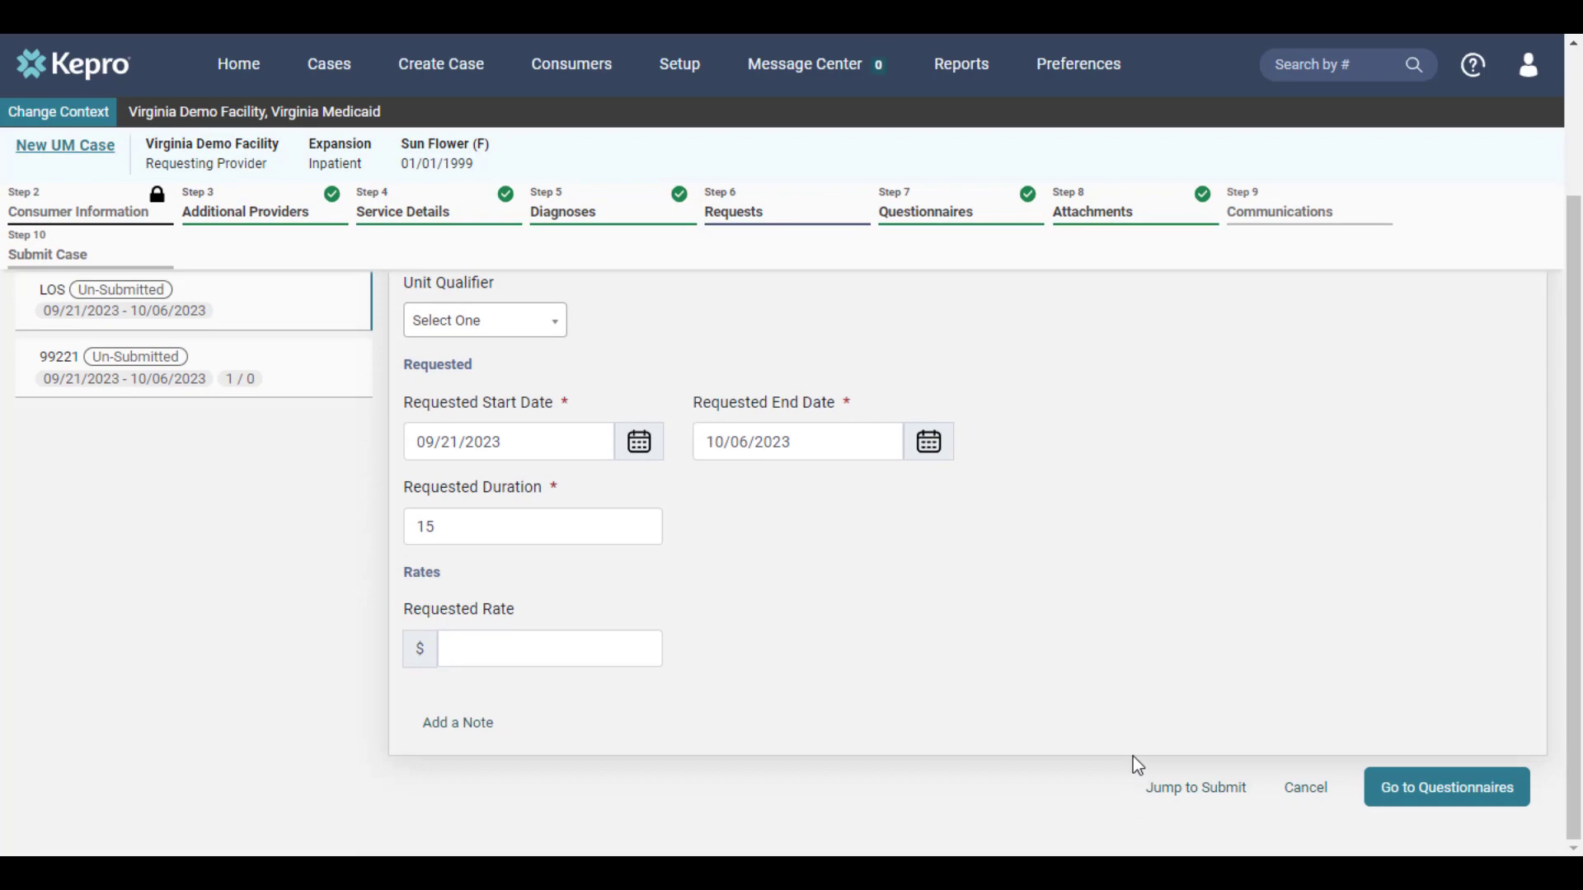
Step: Open the Inpatient Psychiatric Services questionnaire and mark it as complete
click(1388, 791)
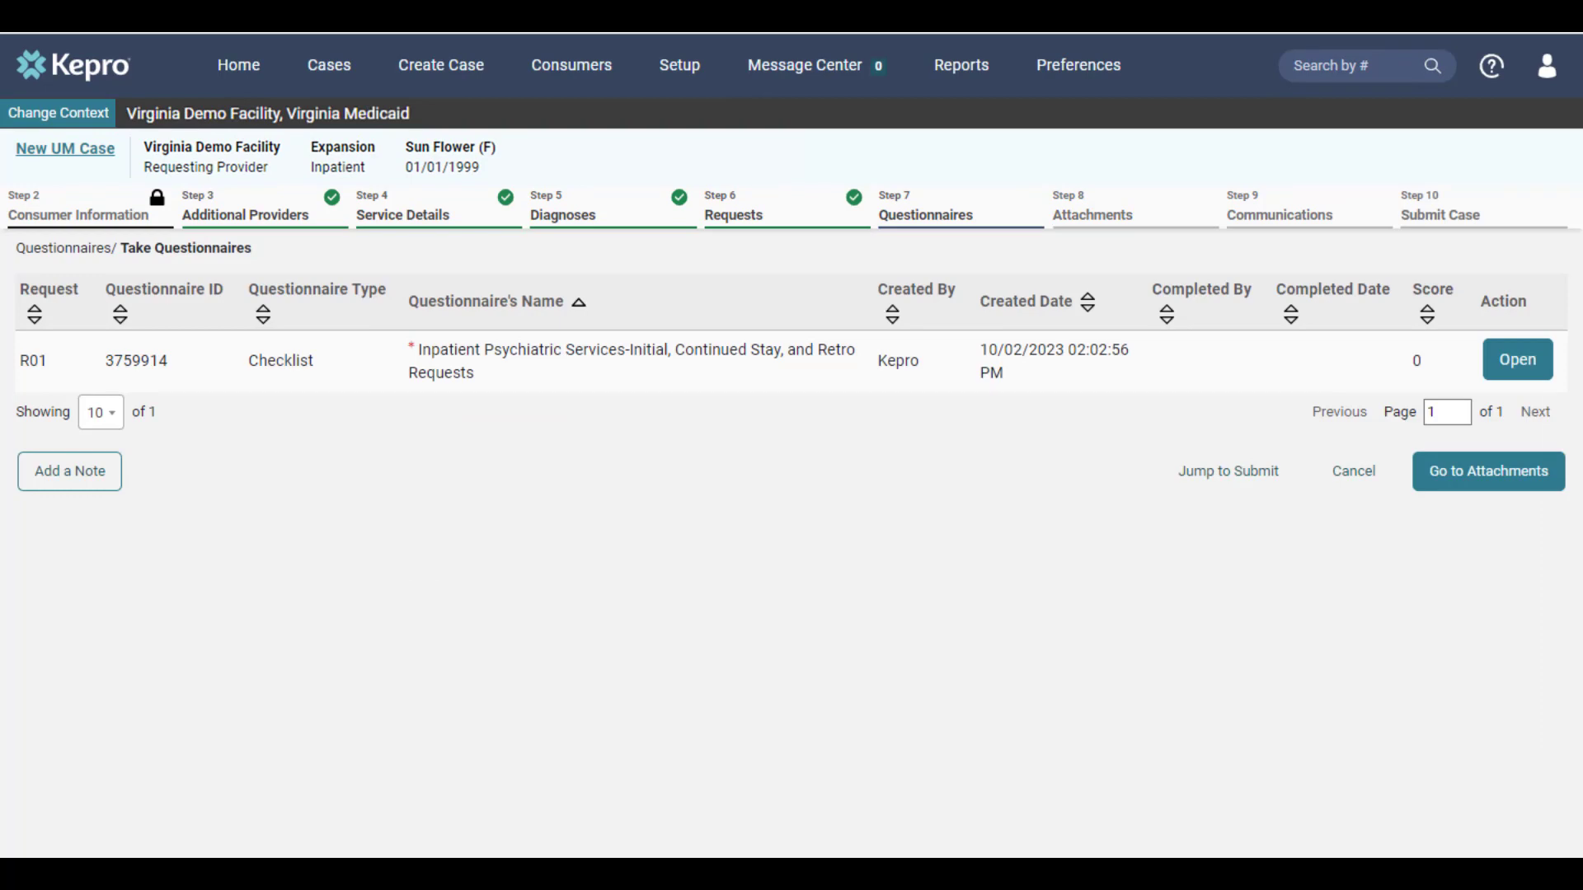
click(1515, 378)
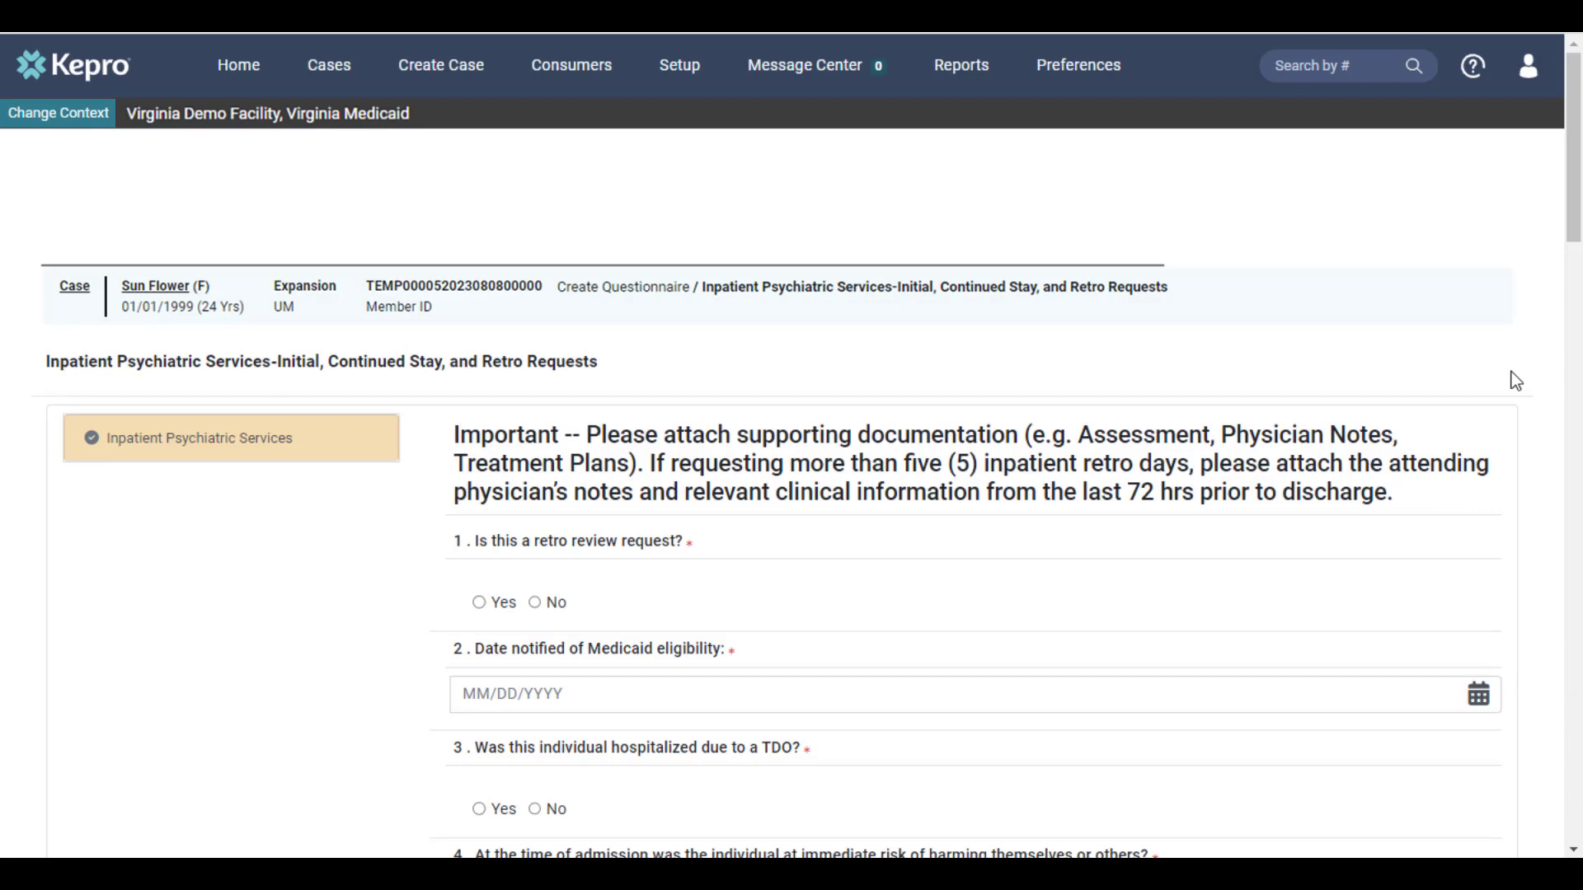
scroll(1515, 380, down, 20)
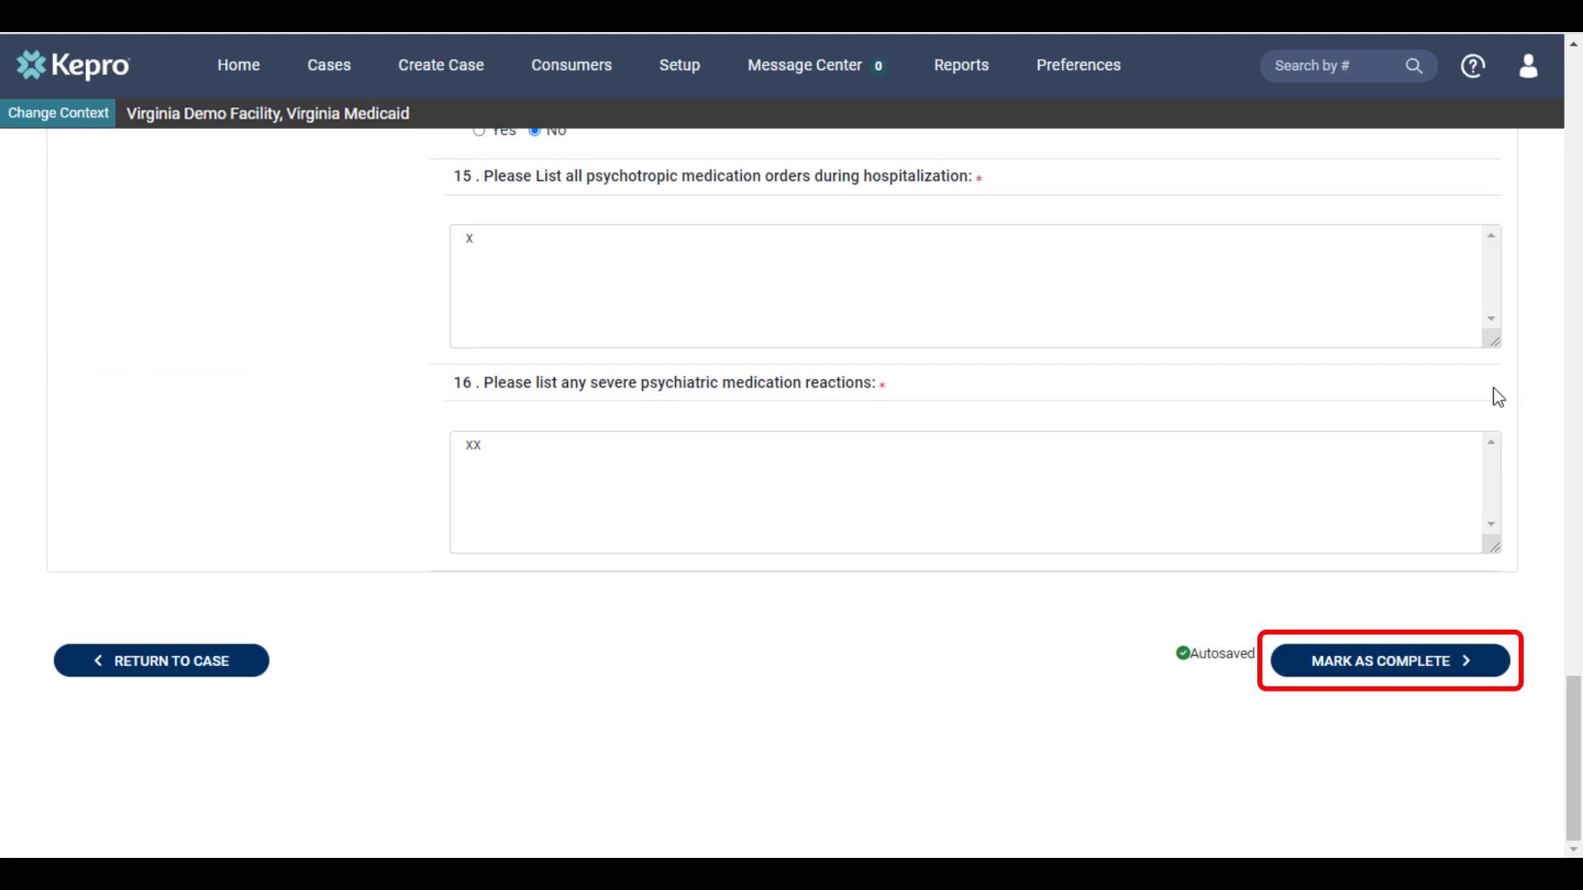
click(1418, 669)
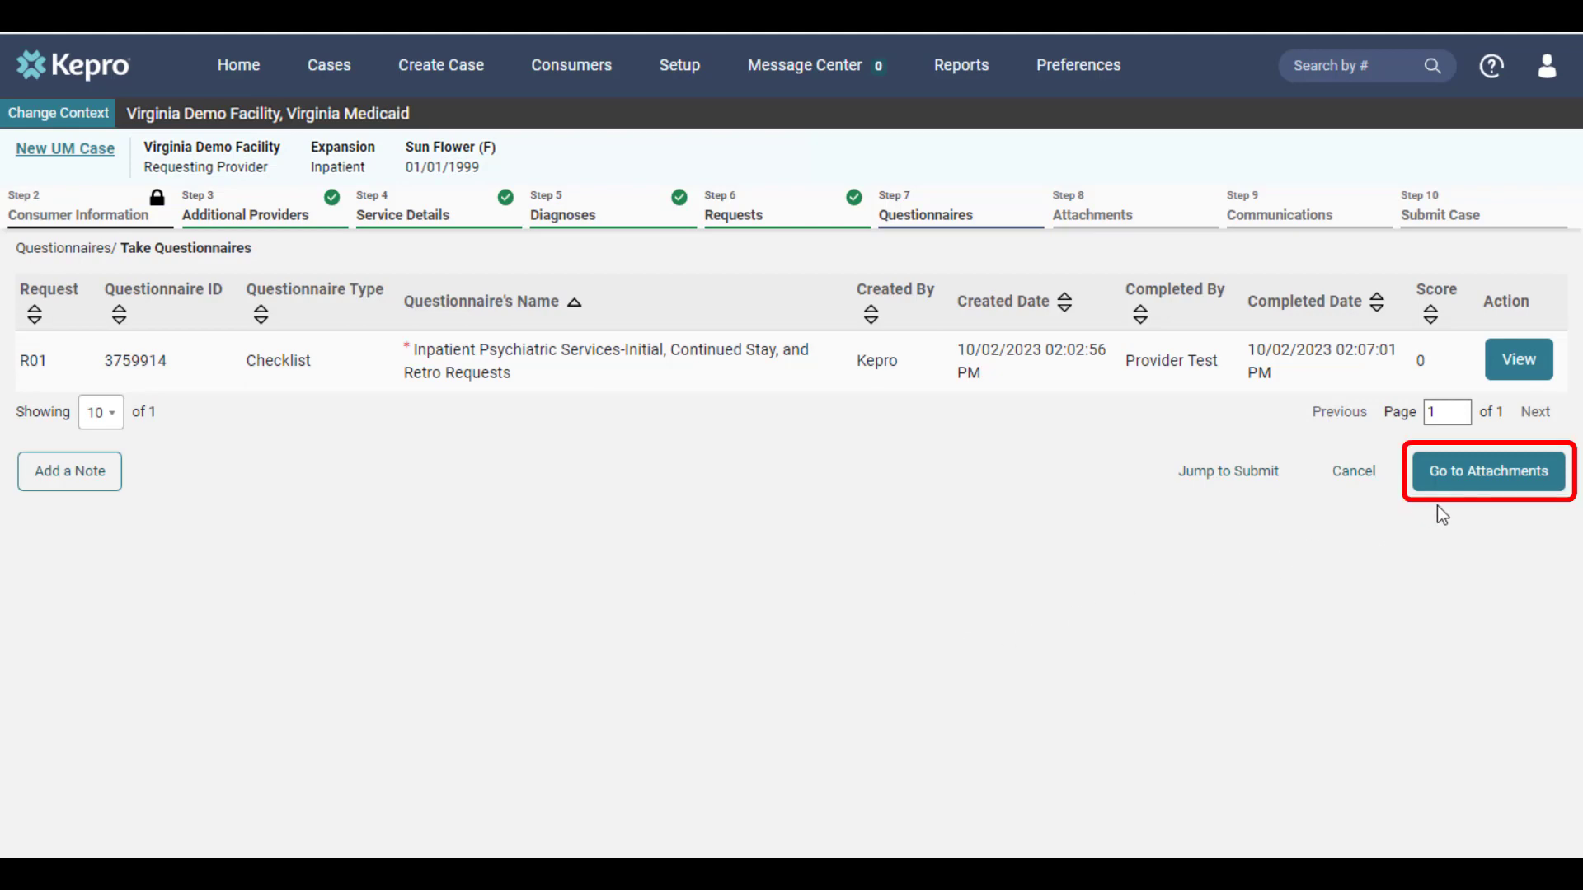
Step: Start a document upload for request R01 with Document Type 'Additional Information'
click(1489, 482)
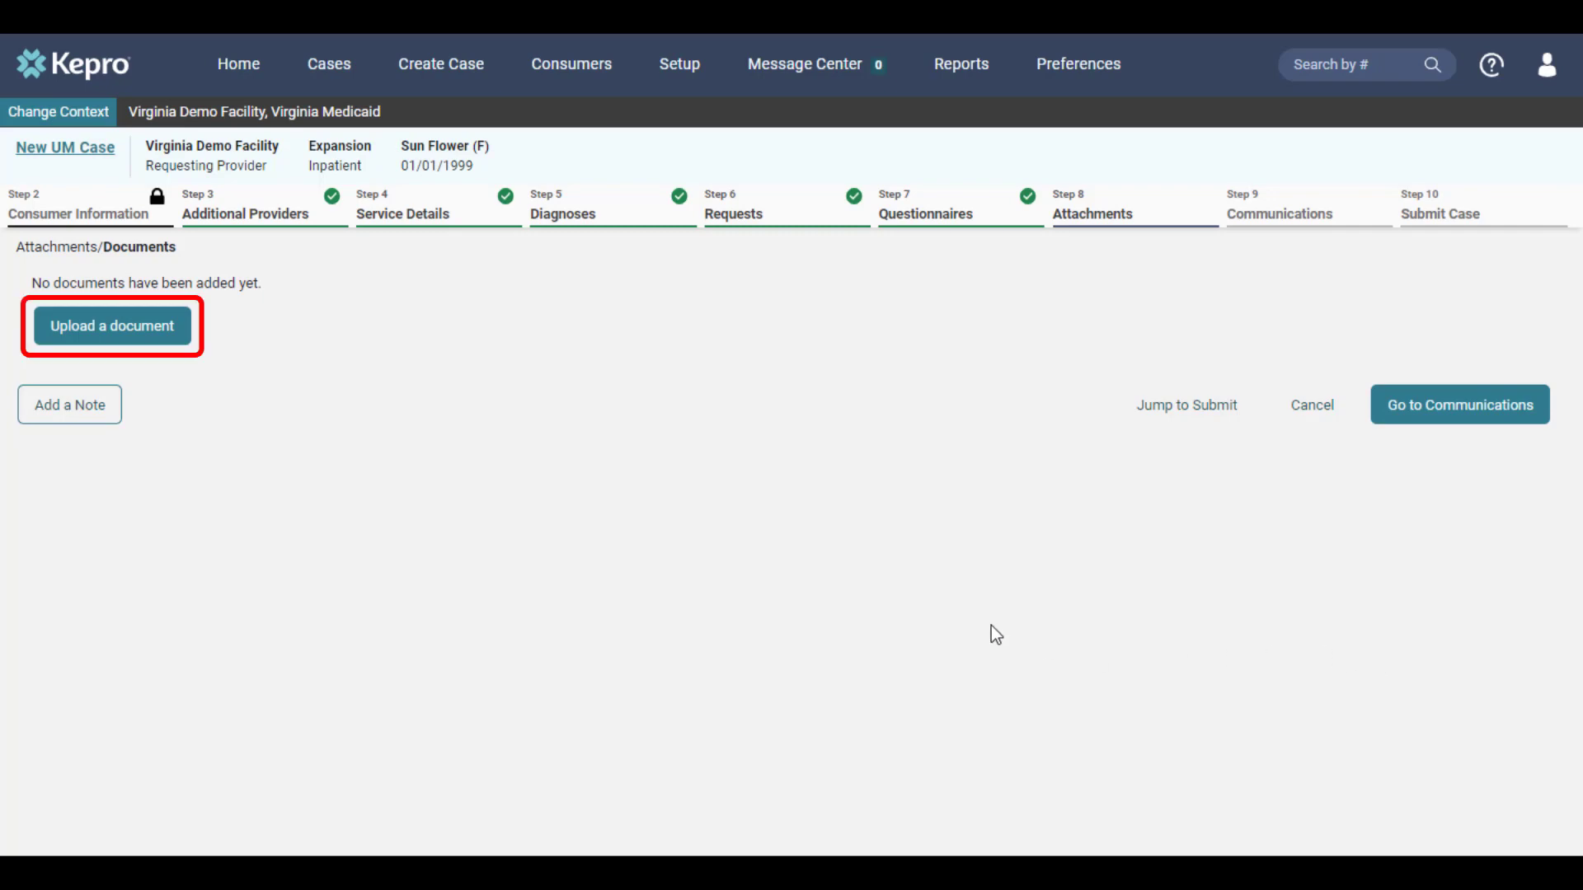
click(140, 340)
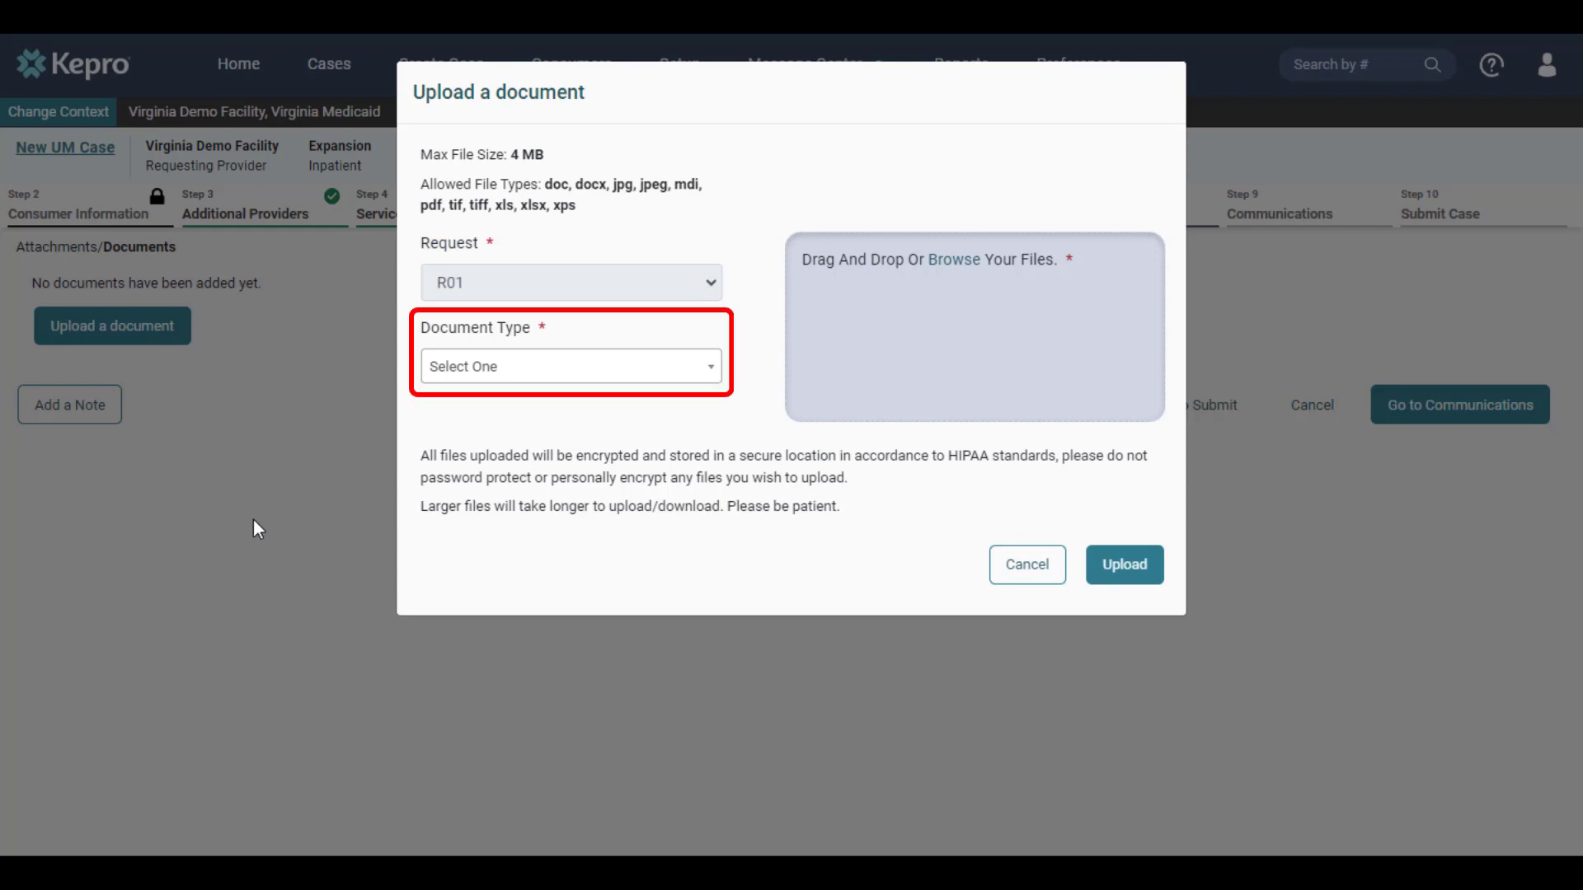
click(634, 384)
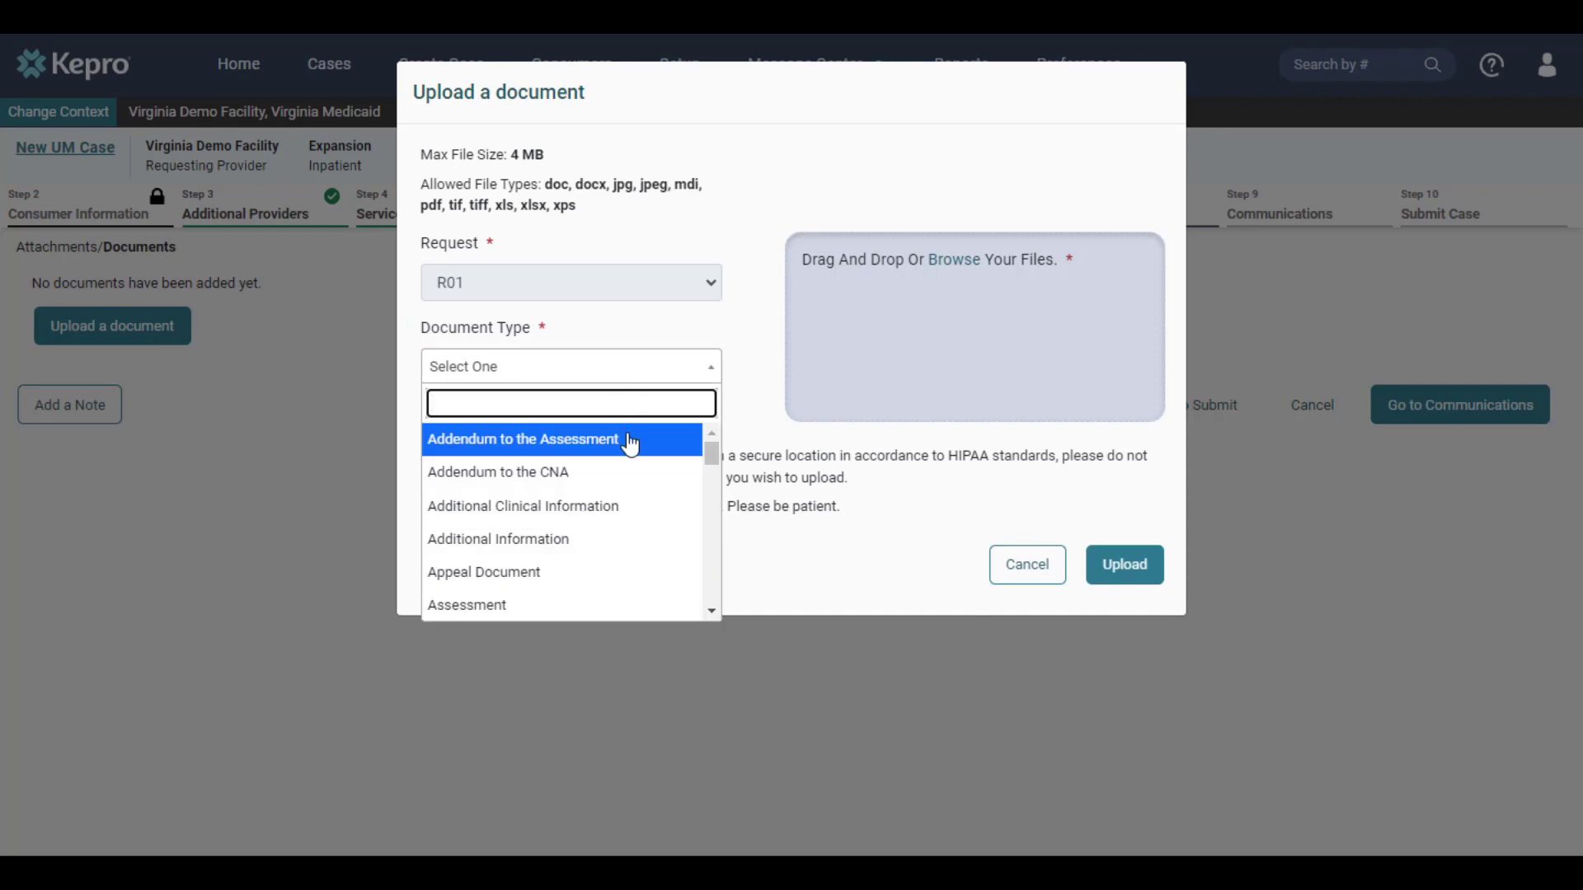
click(599, 541)
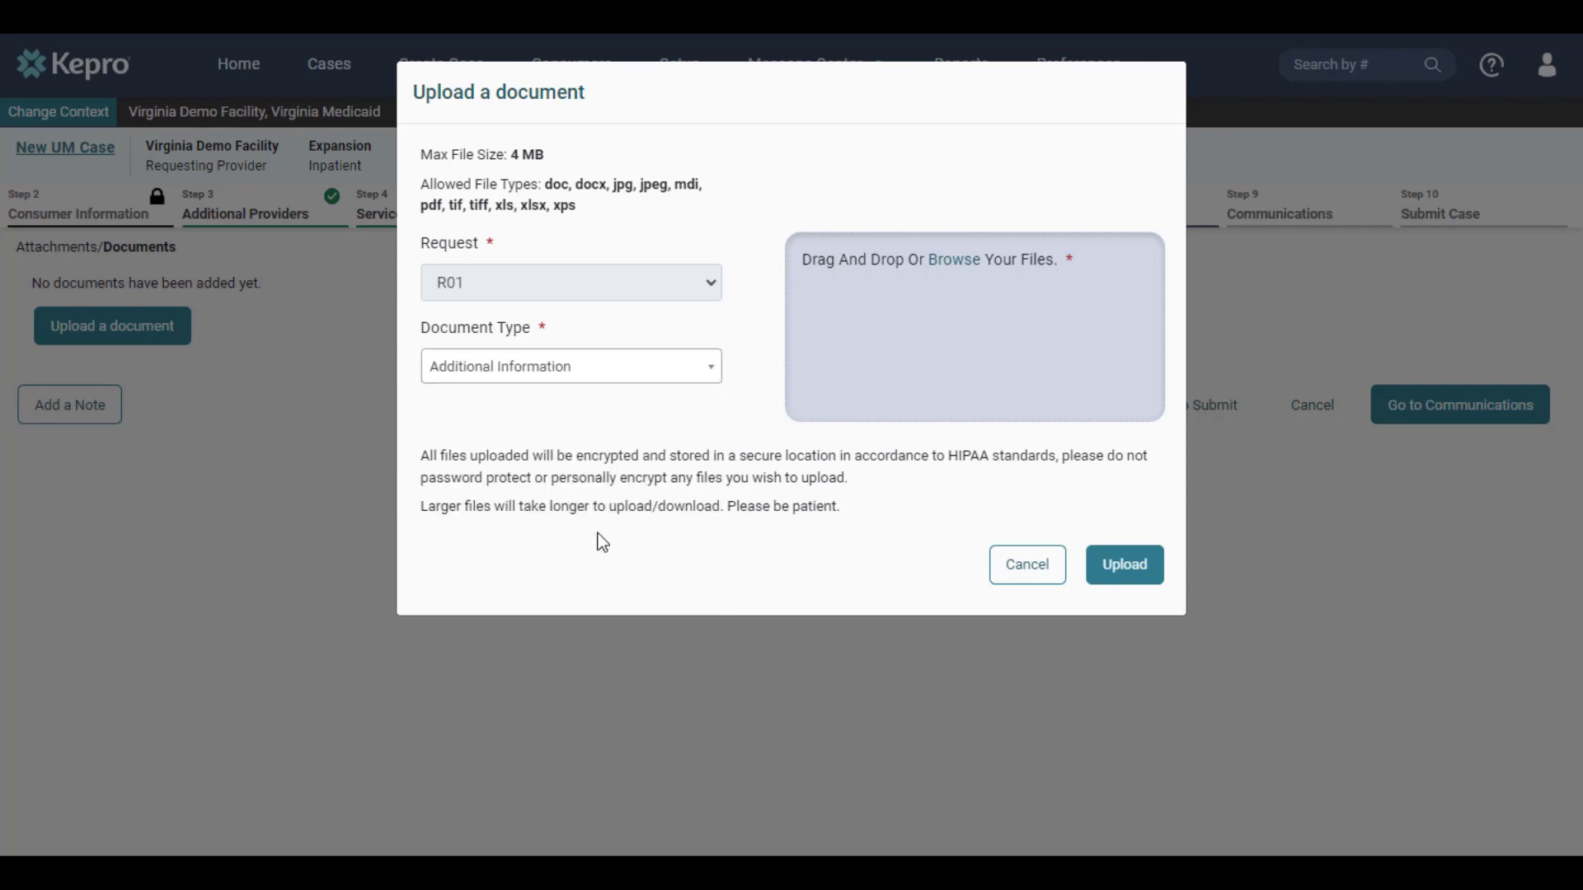
Step: Attach test.pdf and test (1).pdf to R01 and upload them
click(957, 261)
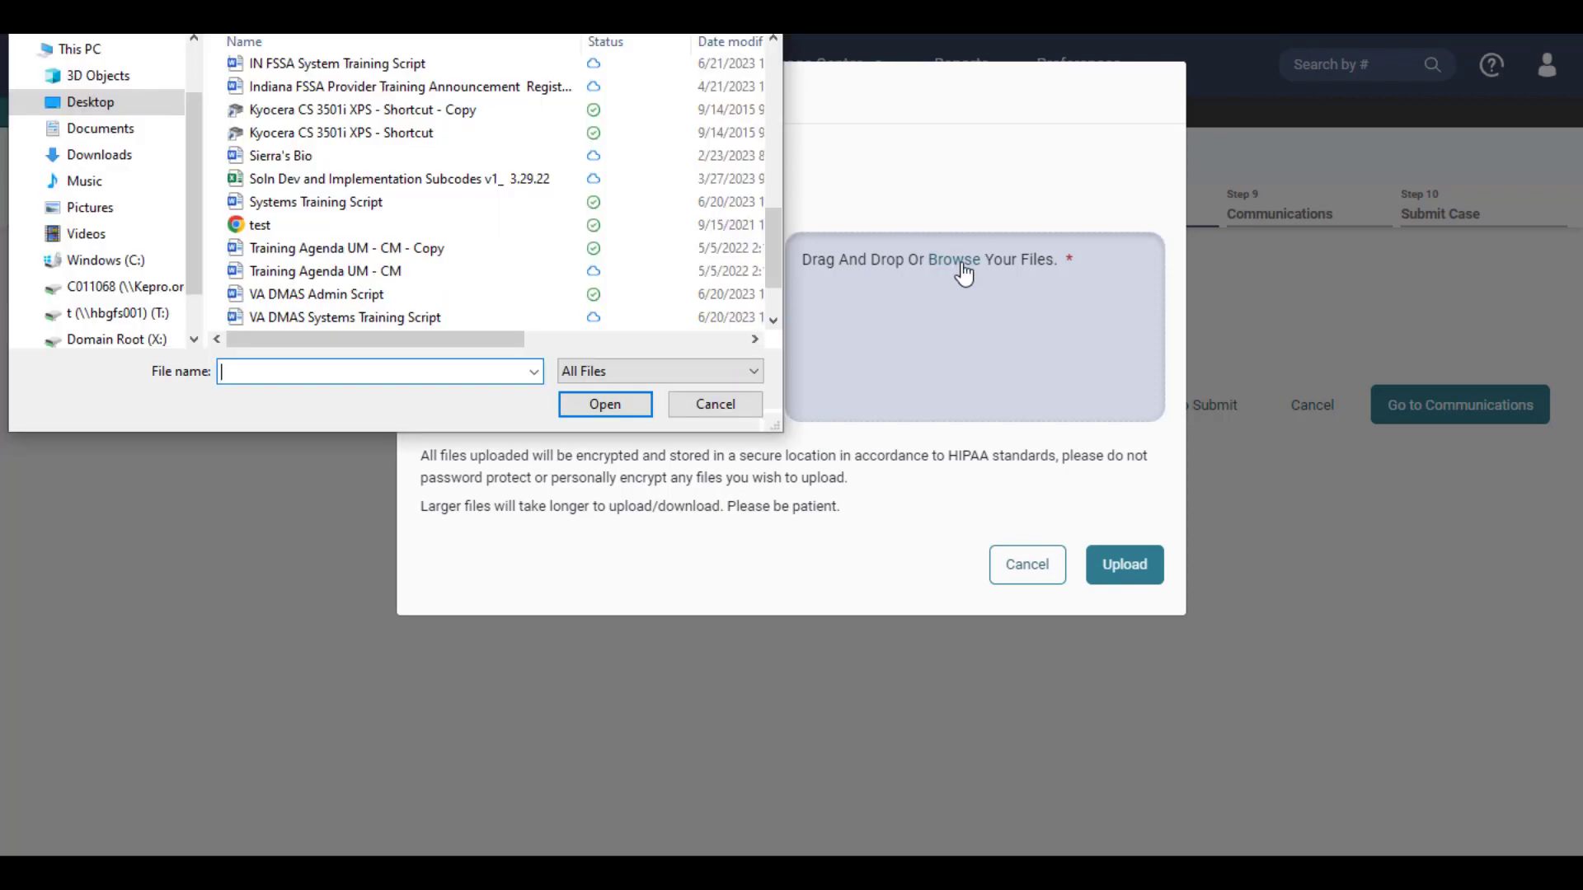
click(393, 223)
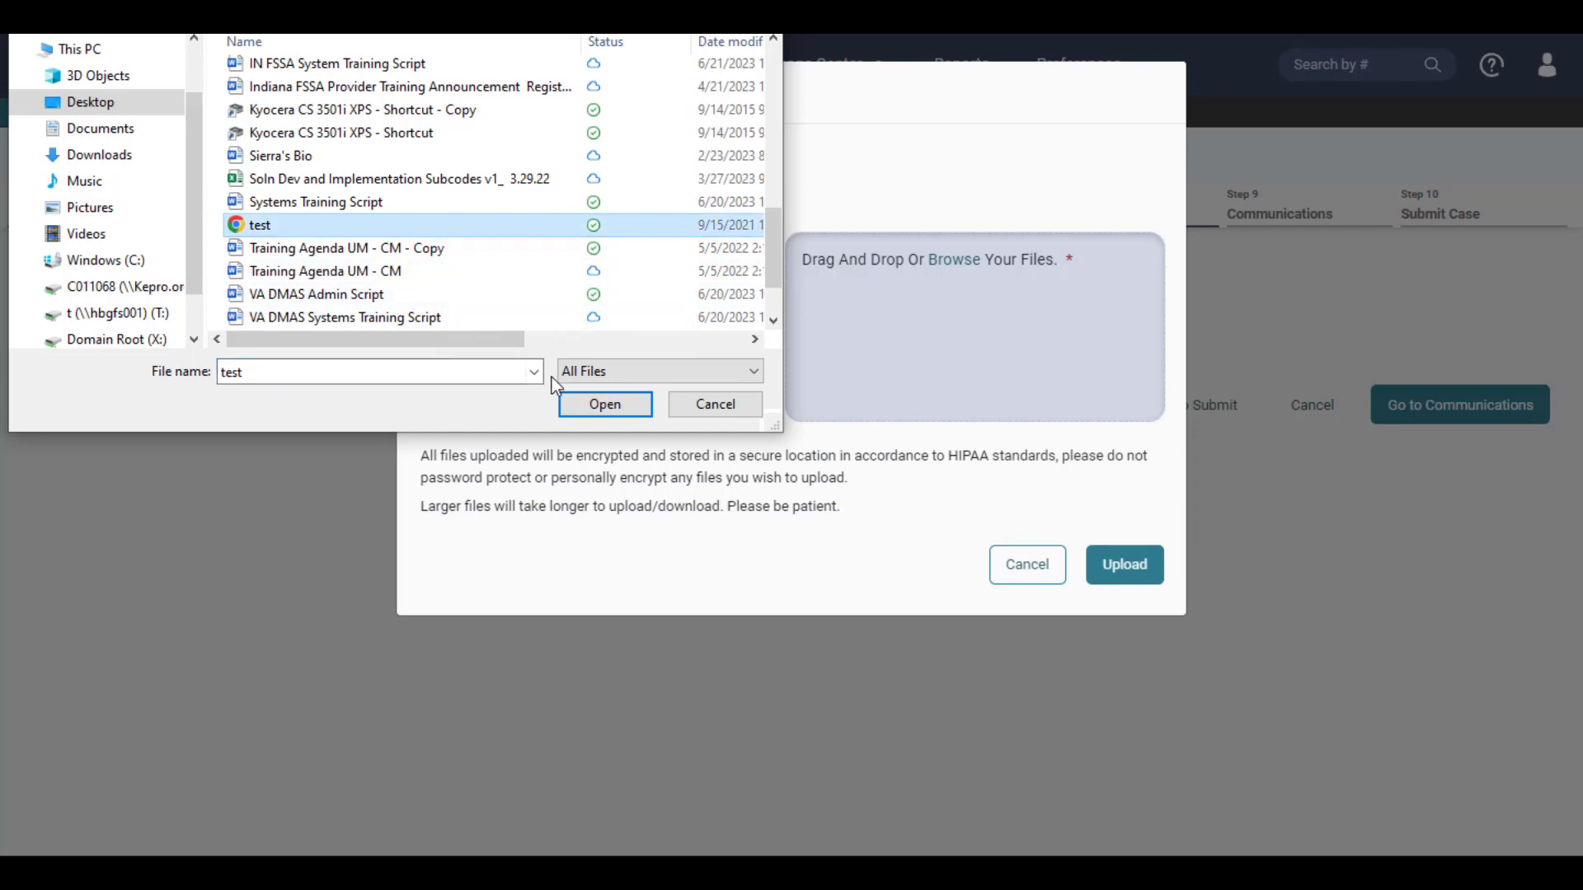
click(586, 407)
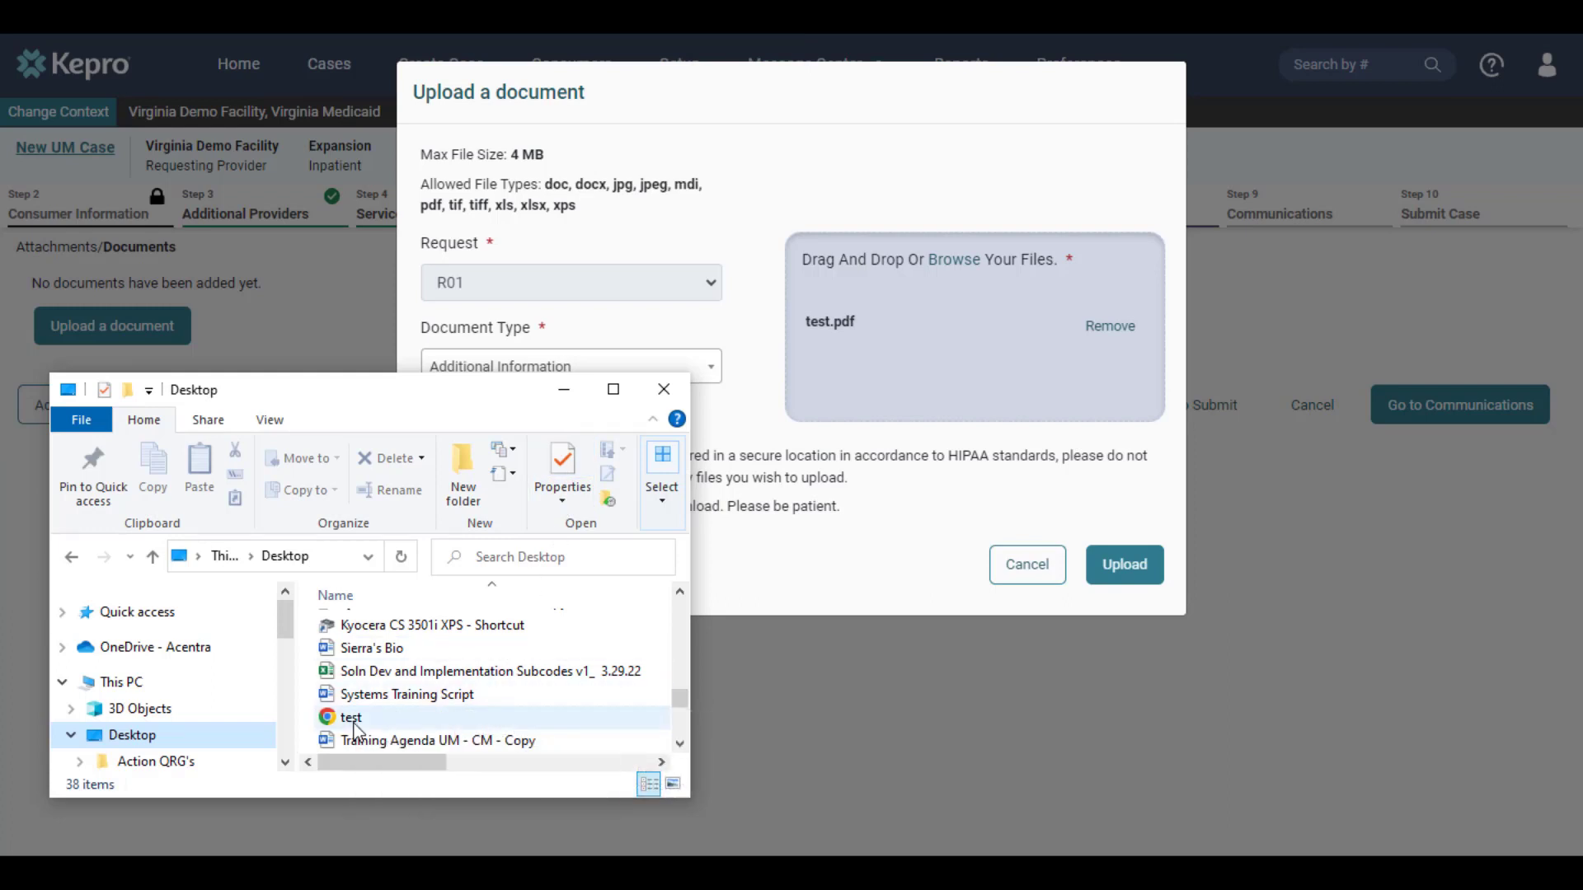
drag(354, 726, 924, 393)
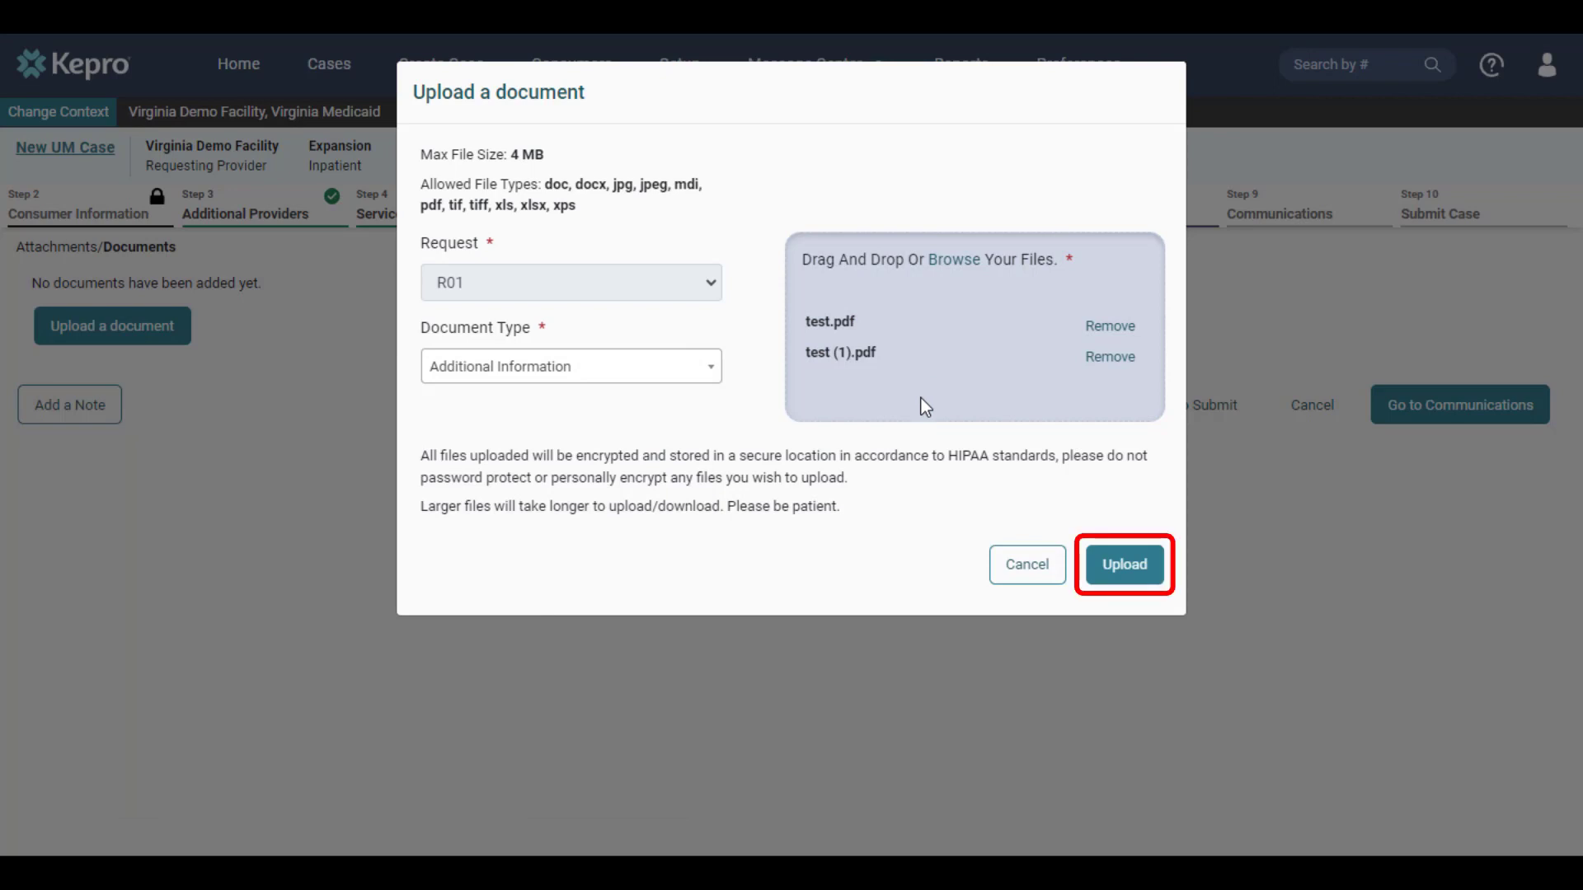
click(1116, 567)
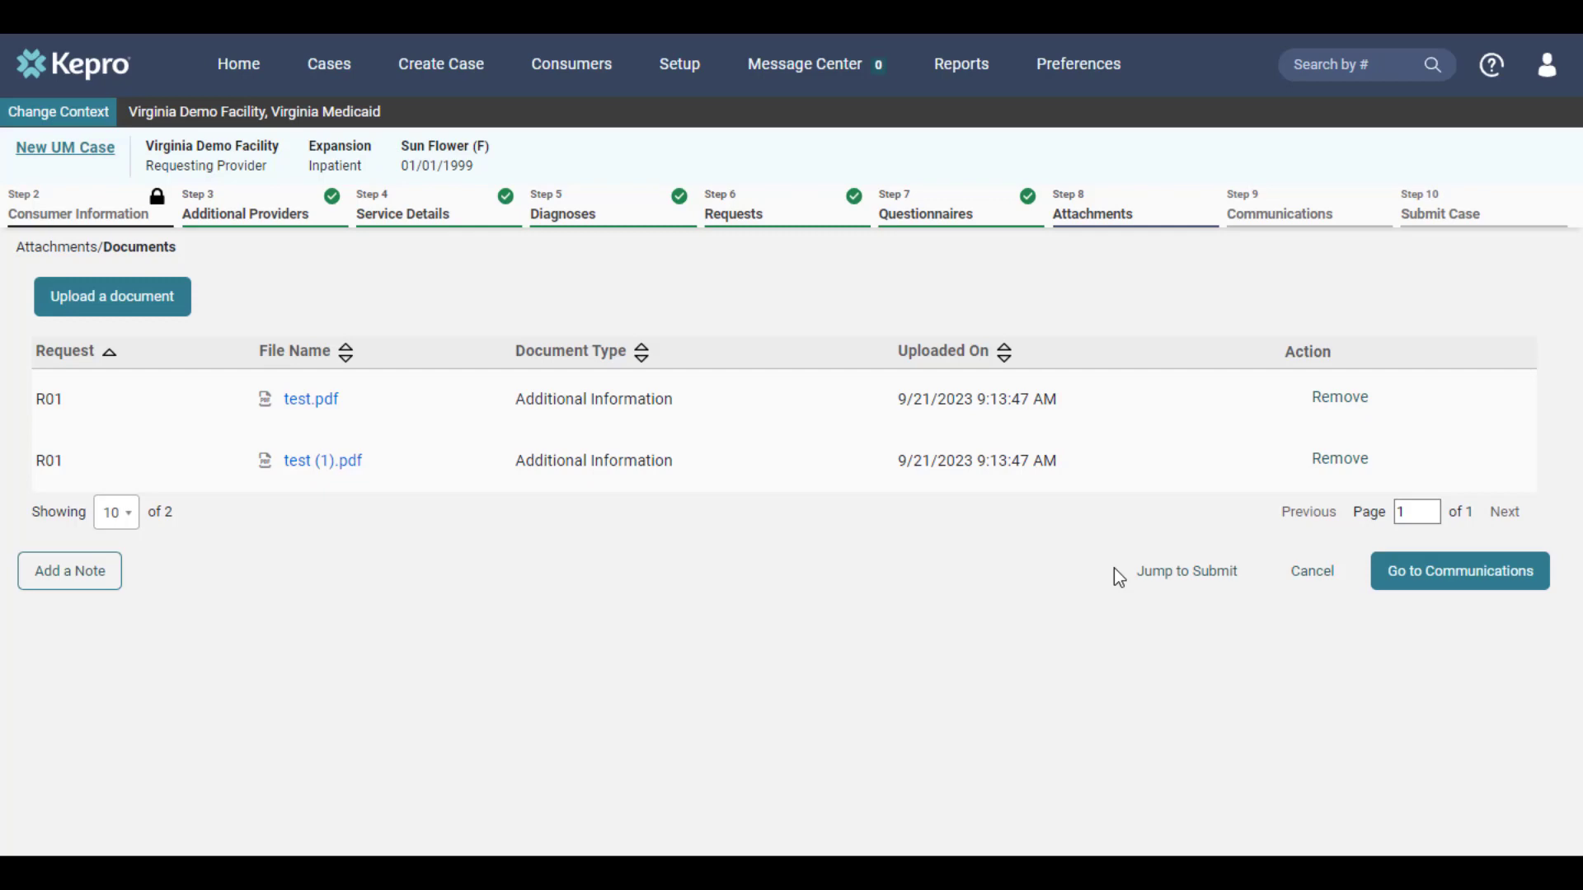
Step: Add the external note 'Additional information goes here.' on the Communications step
click(1489, 594)
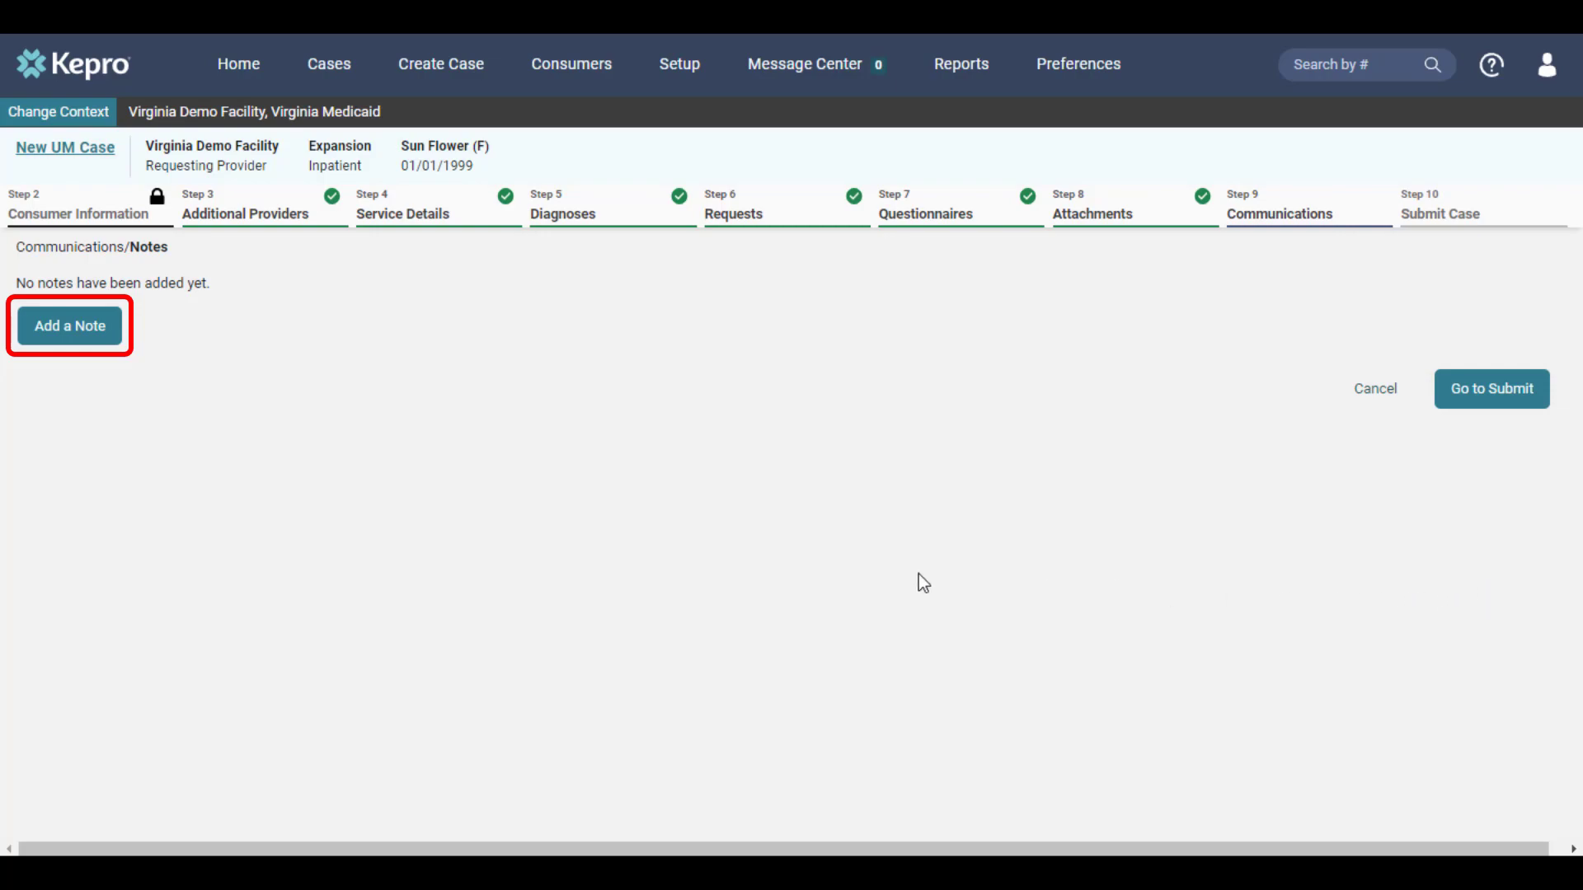
click(76, 334)
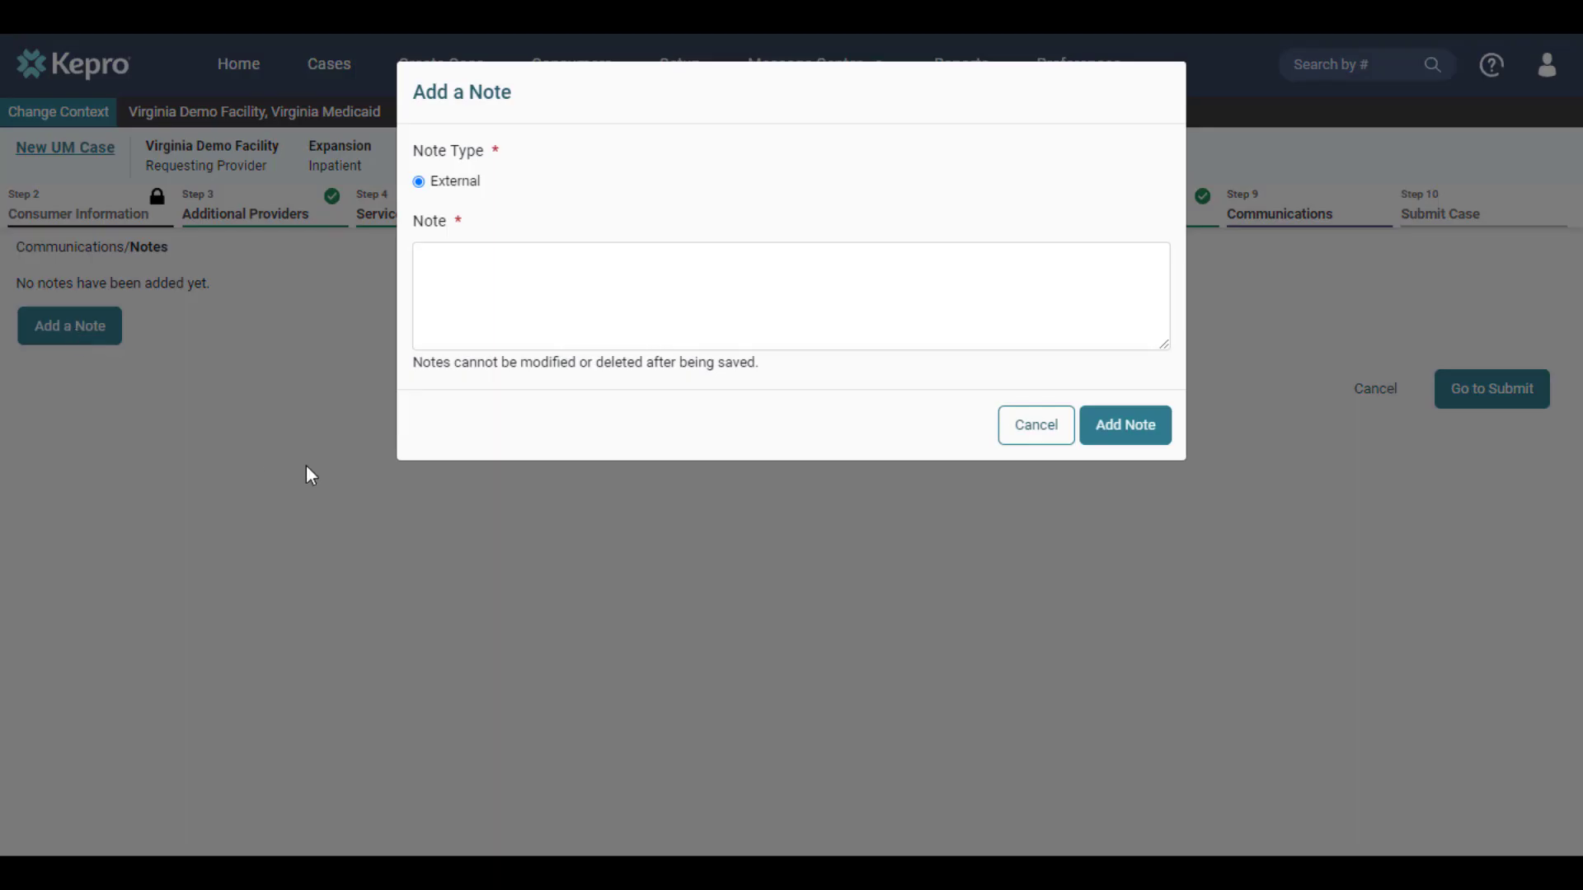
click(650, 310)
text(Additional information goes here.)
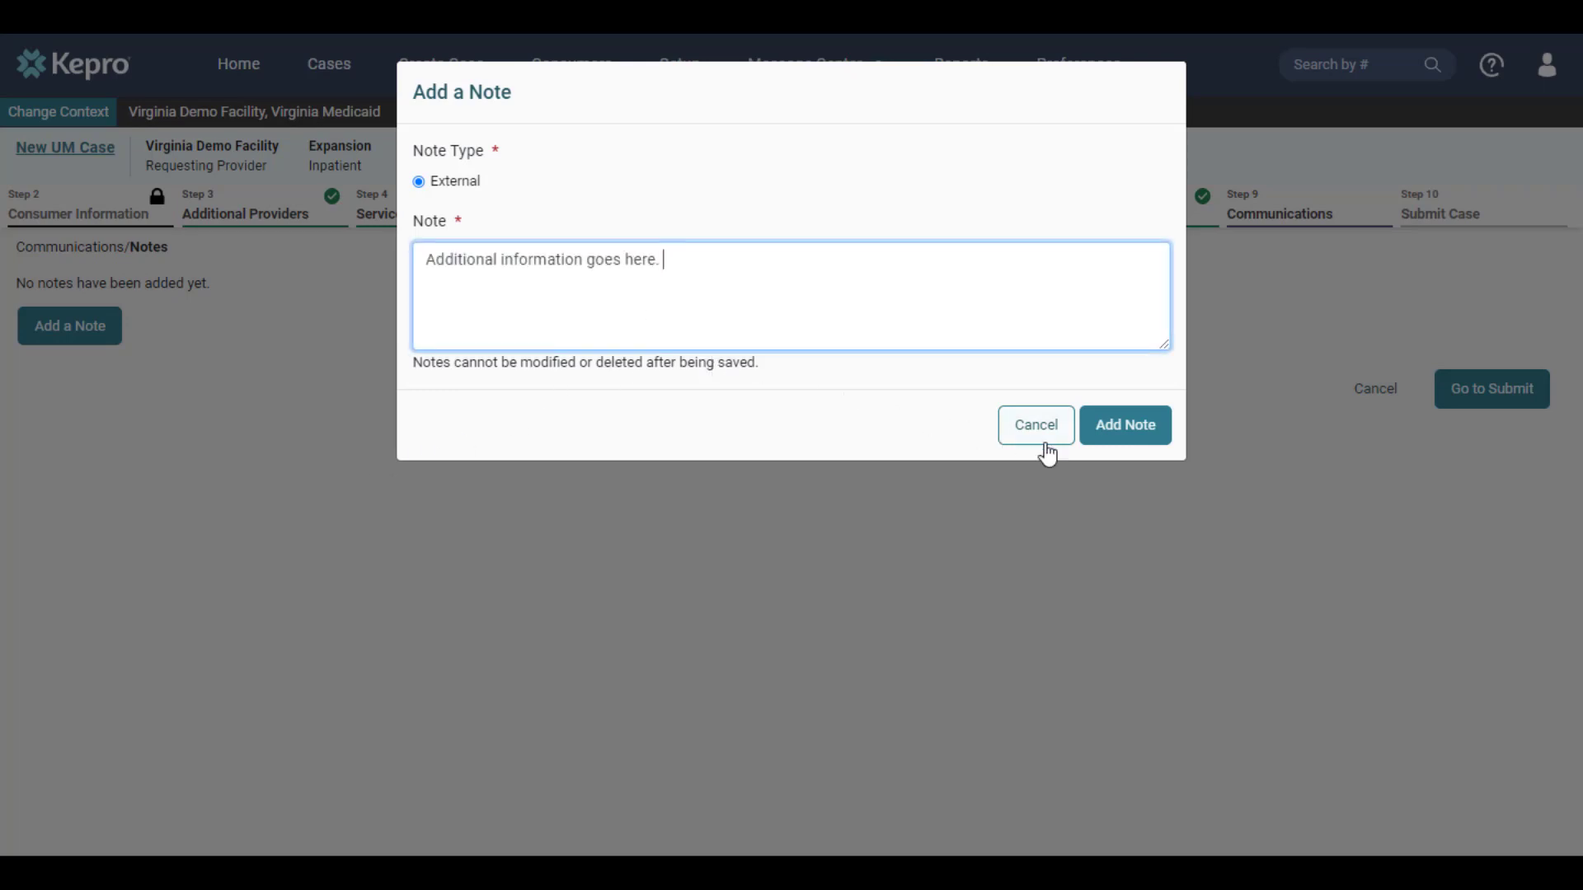
click(1158, 440)
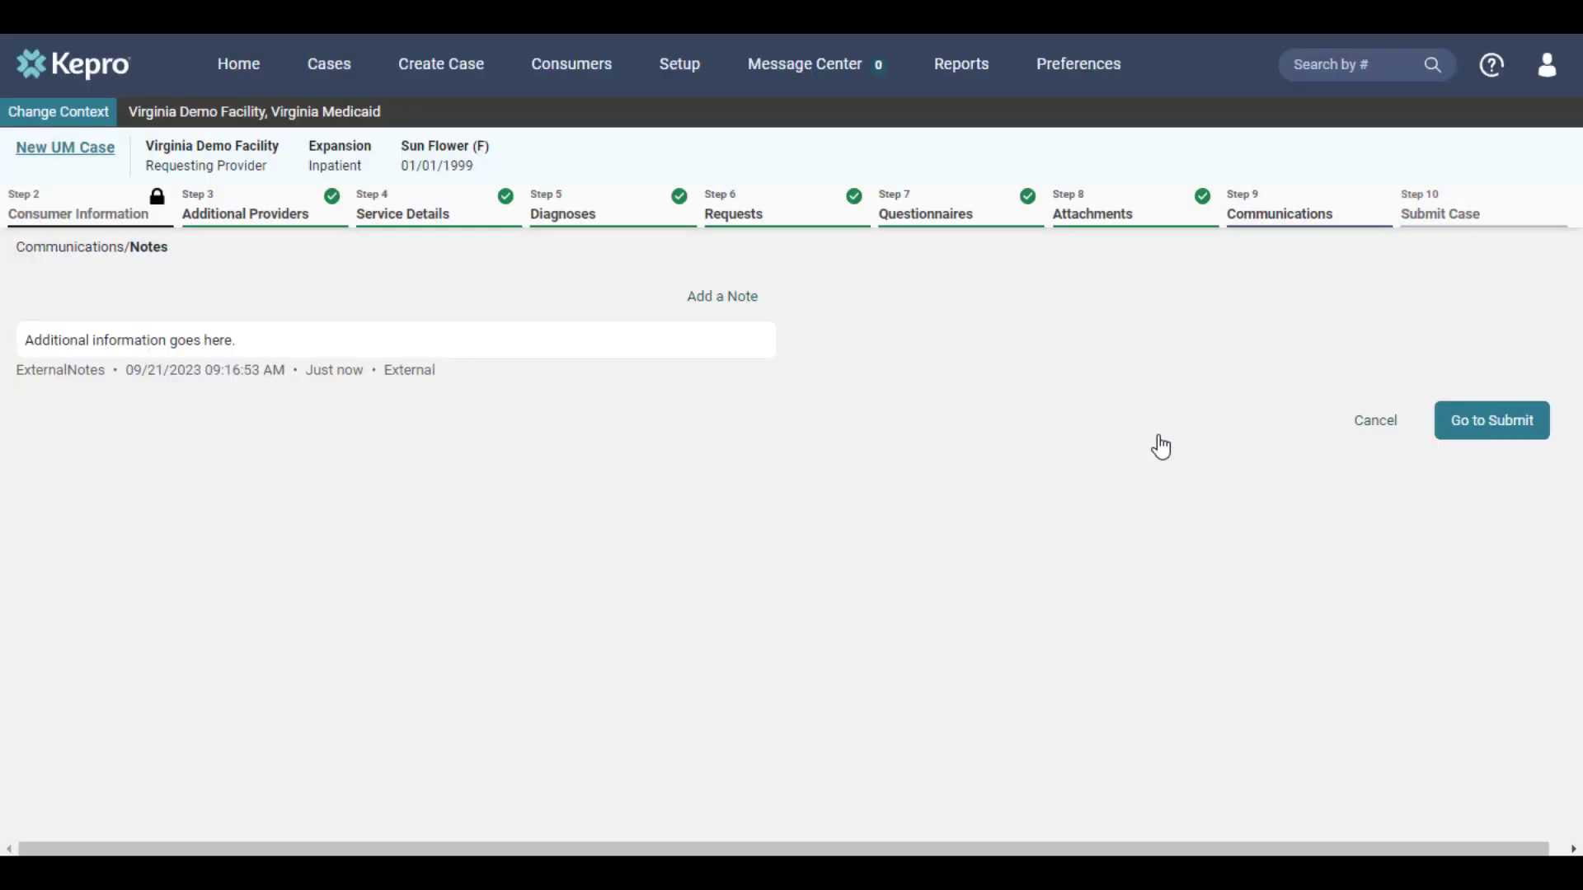
Step: Review the inpatient case summary on the Submit step and submit it
click(1521, 443)
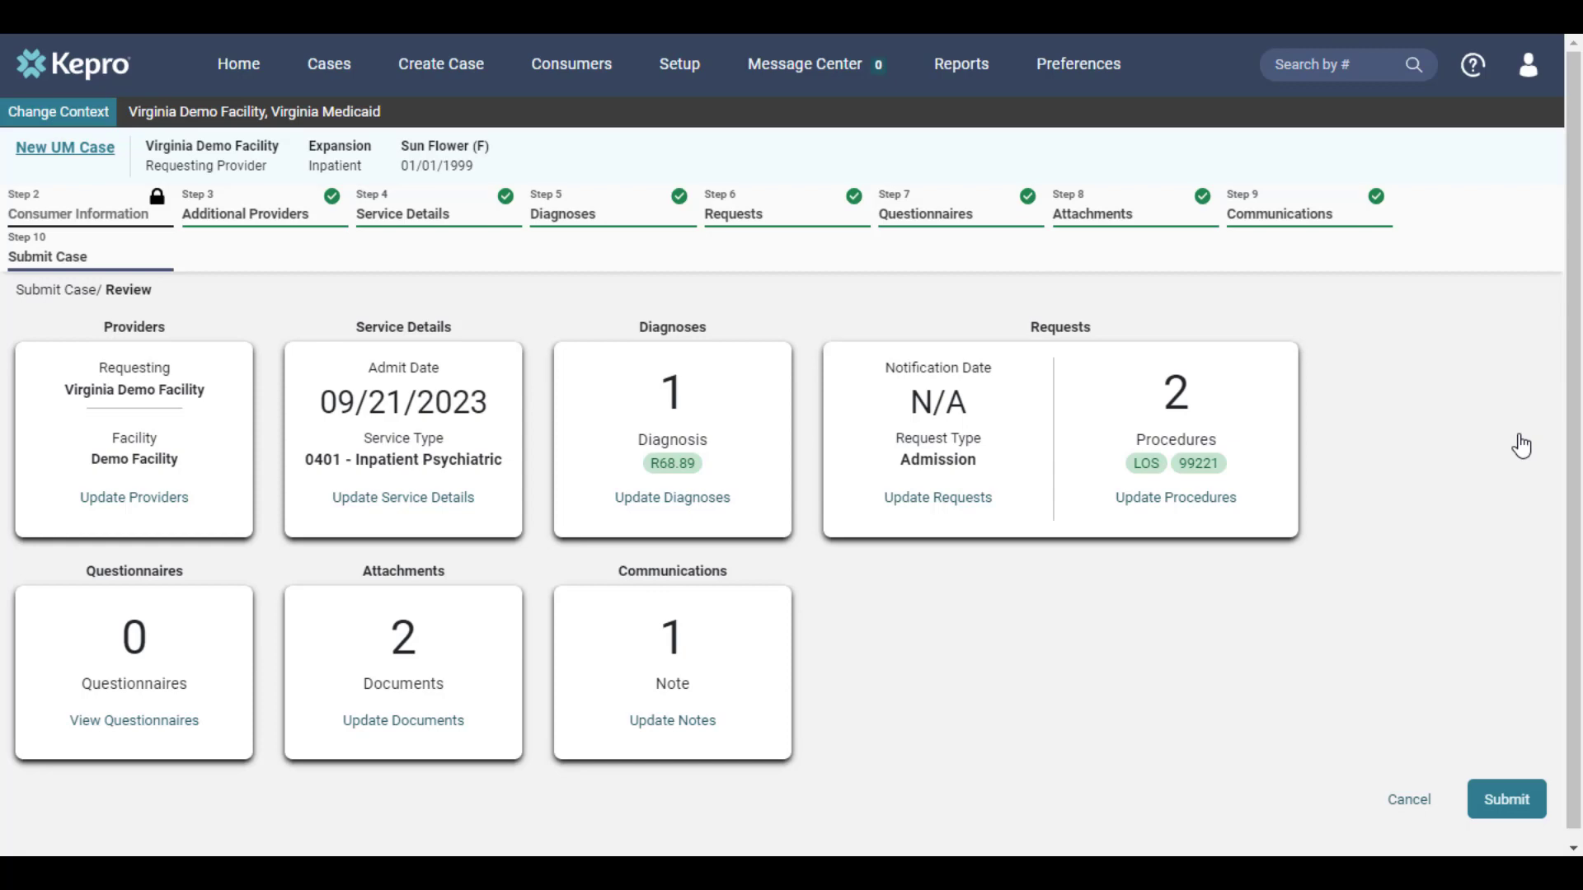
click(1512, 801)
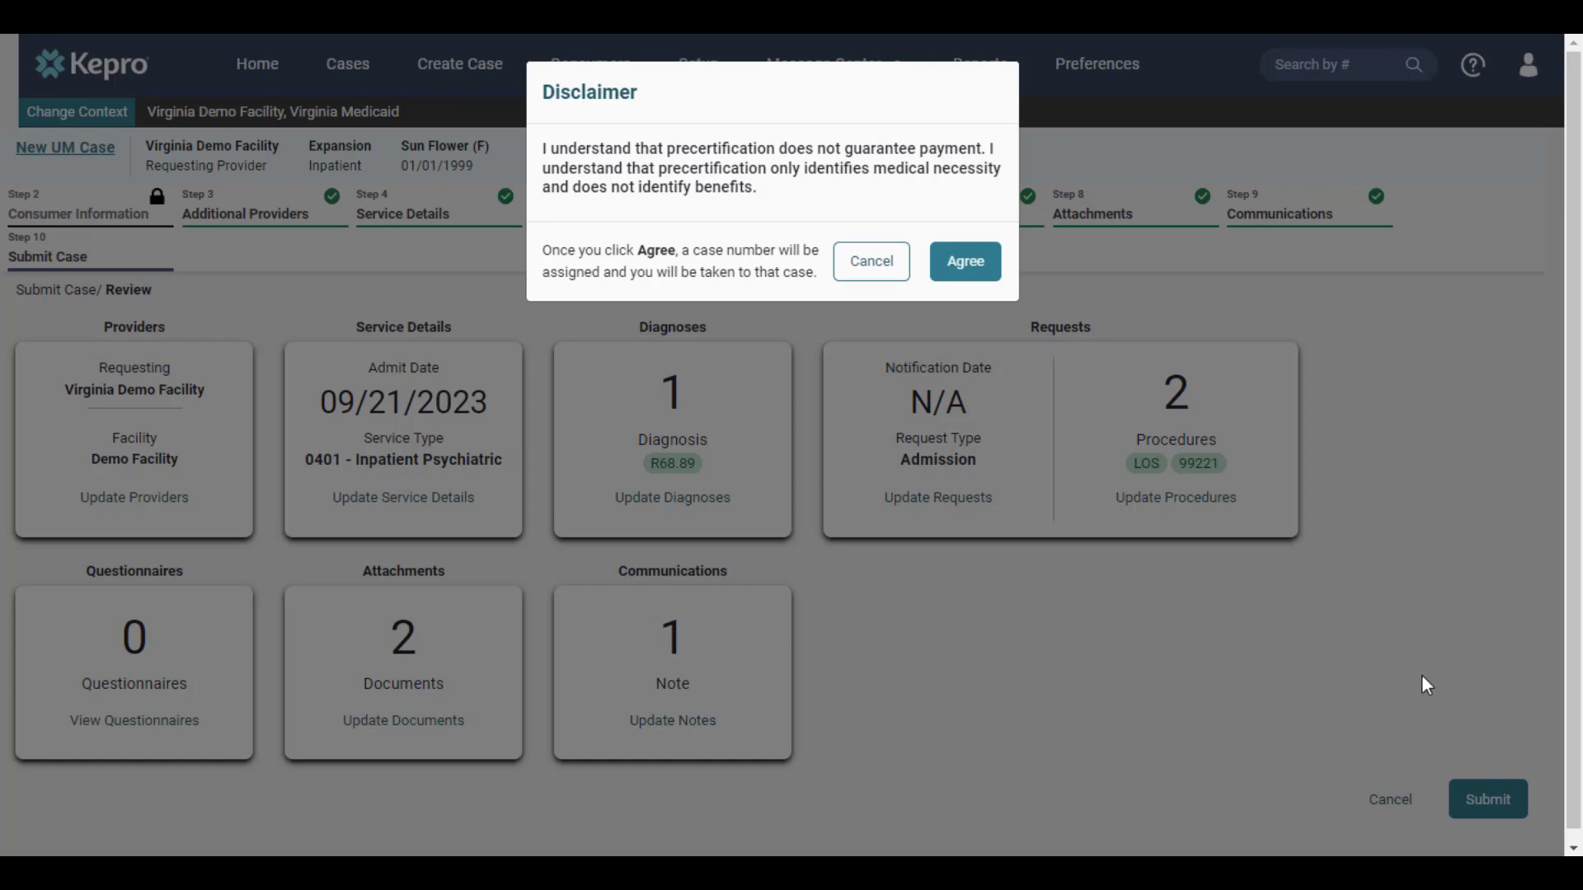
Step: Agree to the precertification disclaimer to submit the inpatient case
click(966, 262)
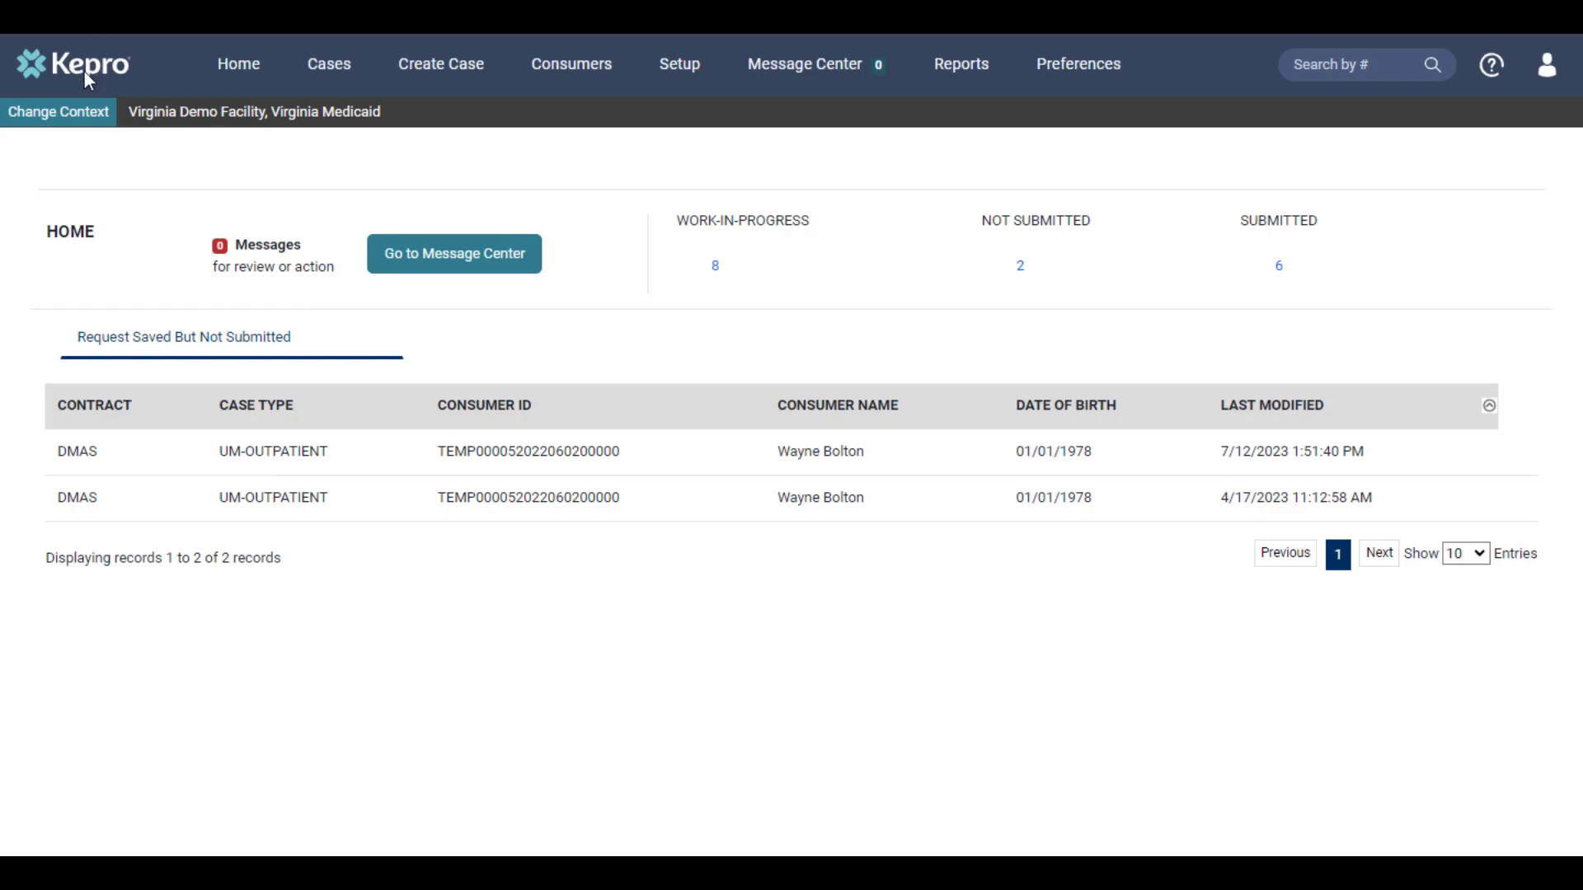
Step: Change the provider context to Temporary DMAS Provider, Virginia Medicaid
click(83, 115)
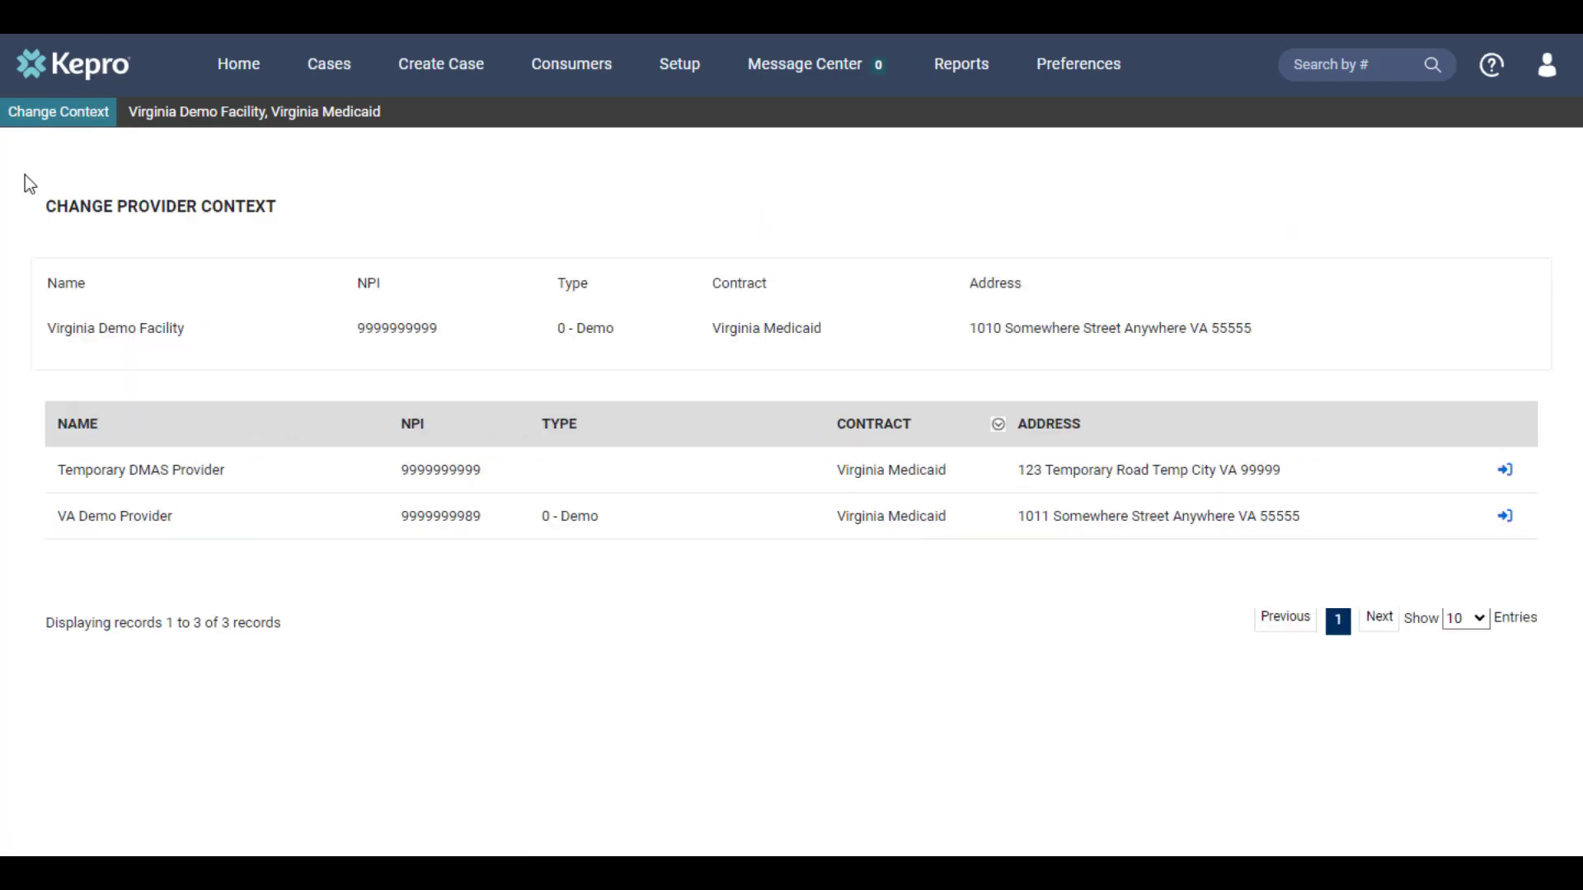
click(1506, 471)
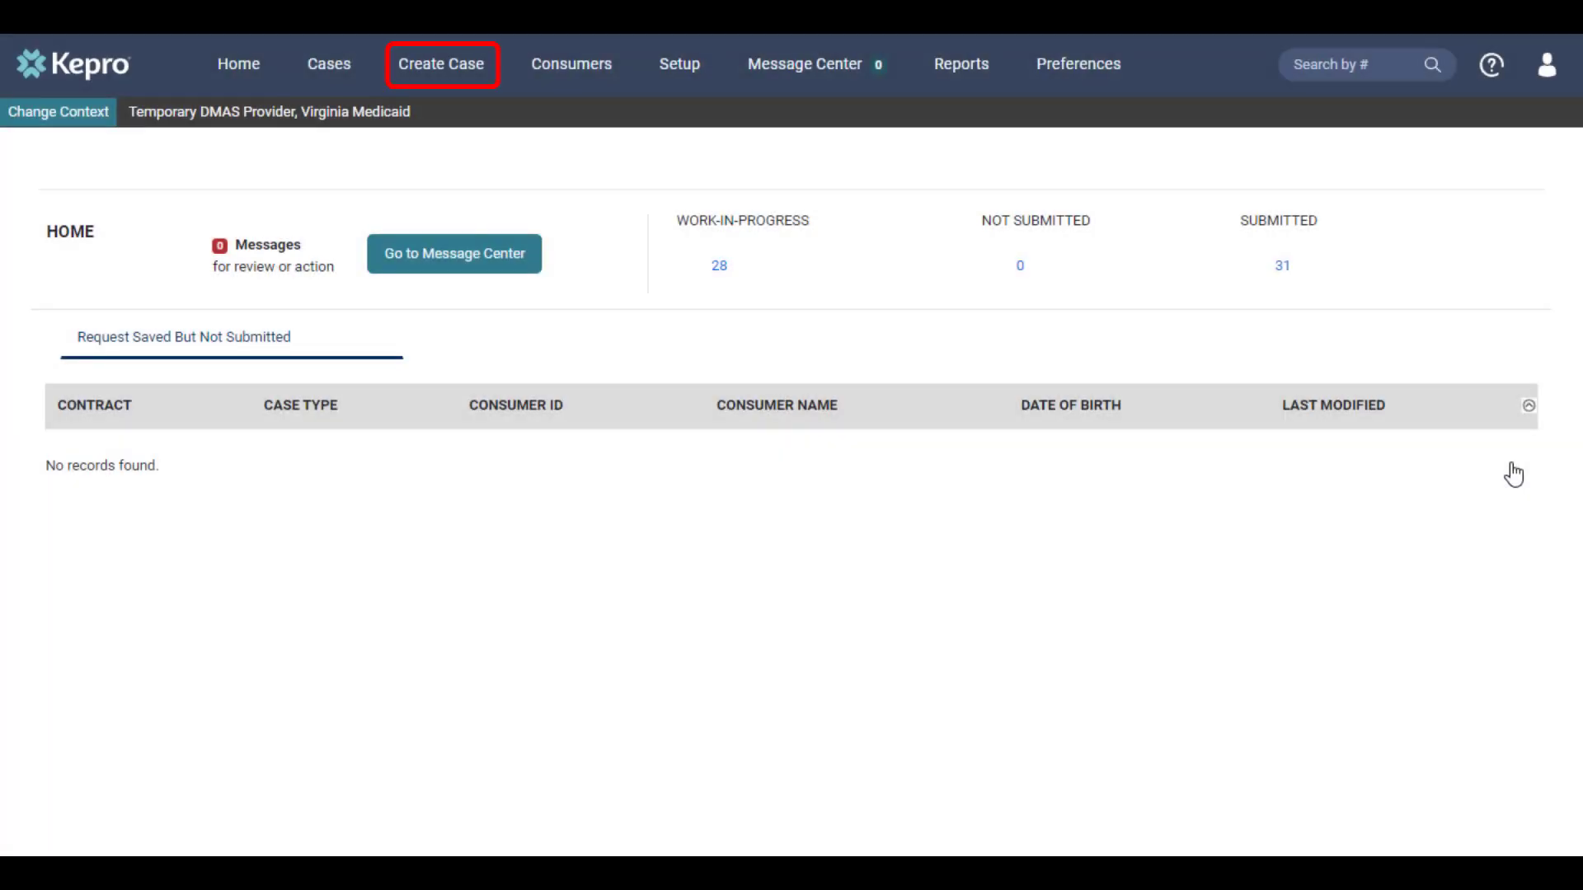
Step: Start a new UM case on the Expansion contract with request type Outpatient, then proceed to consumer information
click(477, 73)
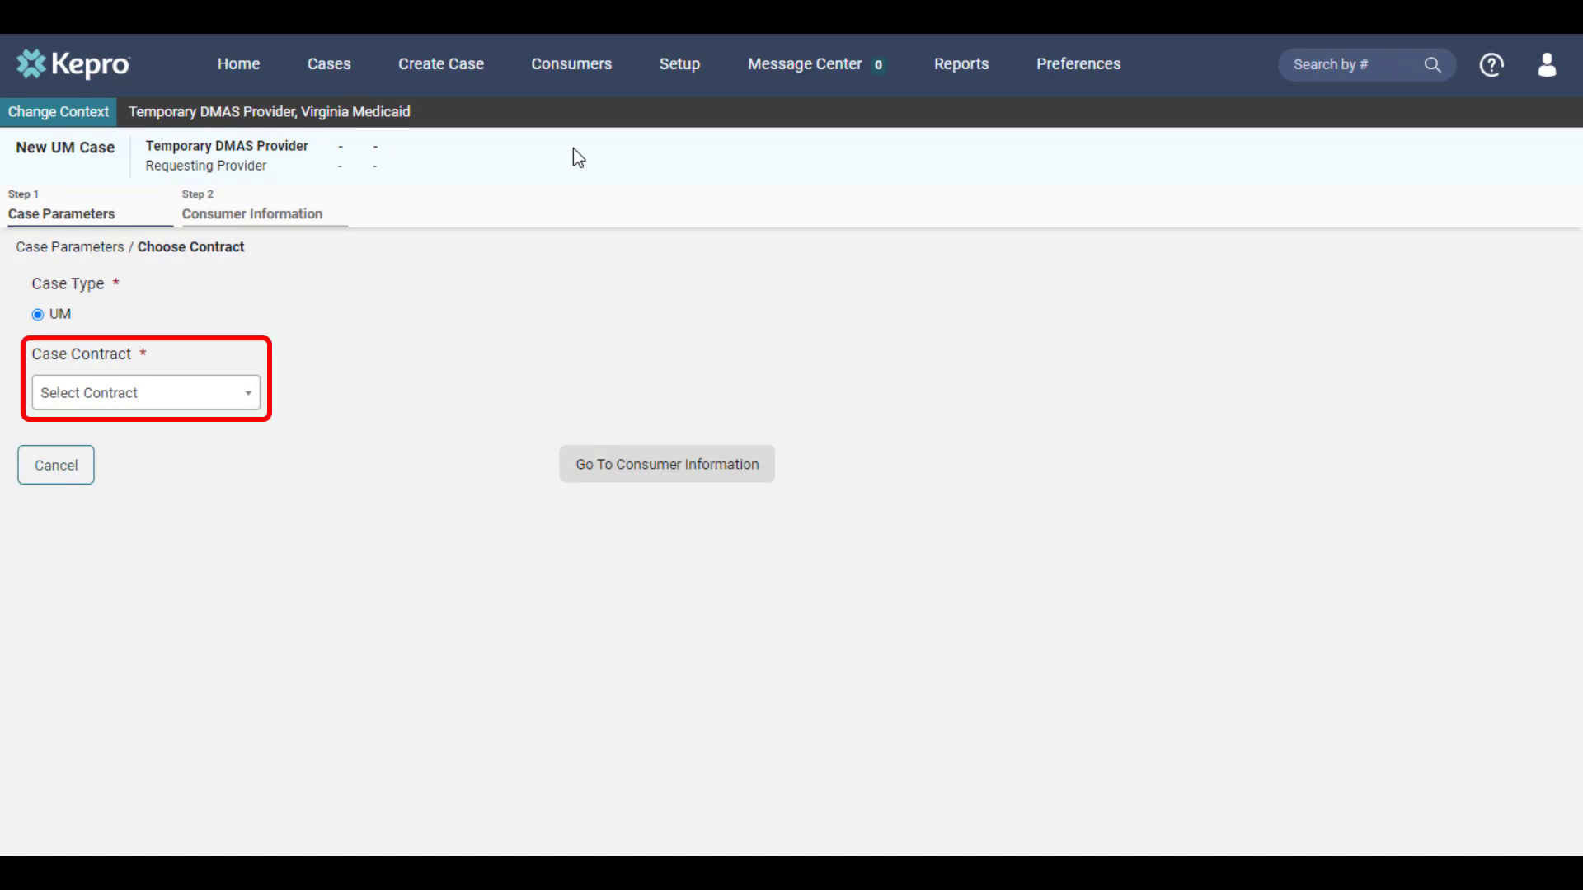
click(233, 396)
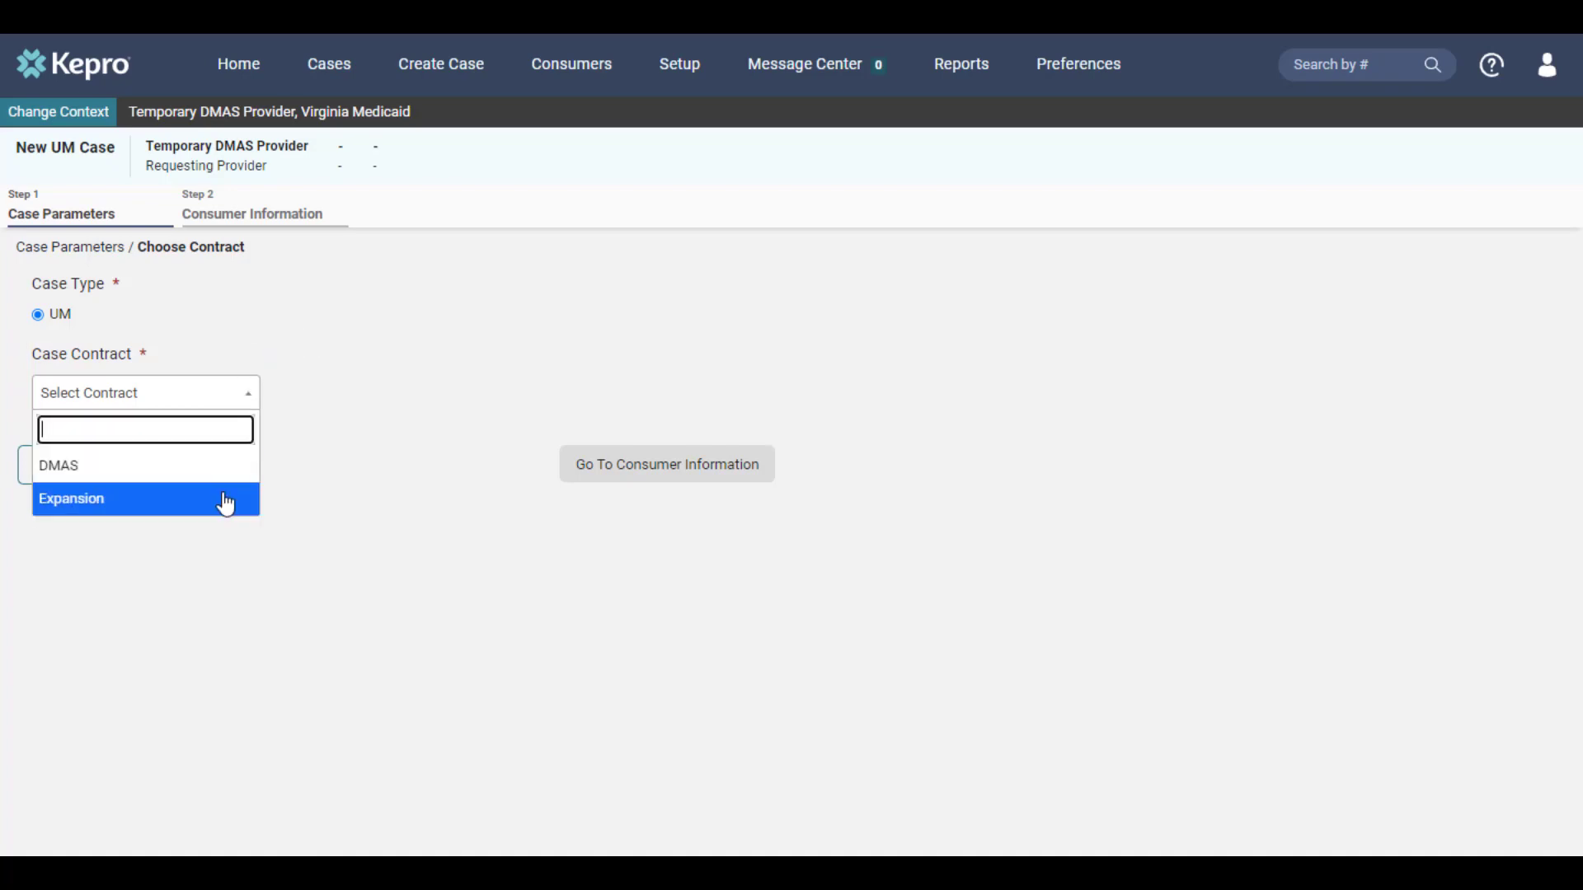
click(227, 496)
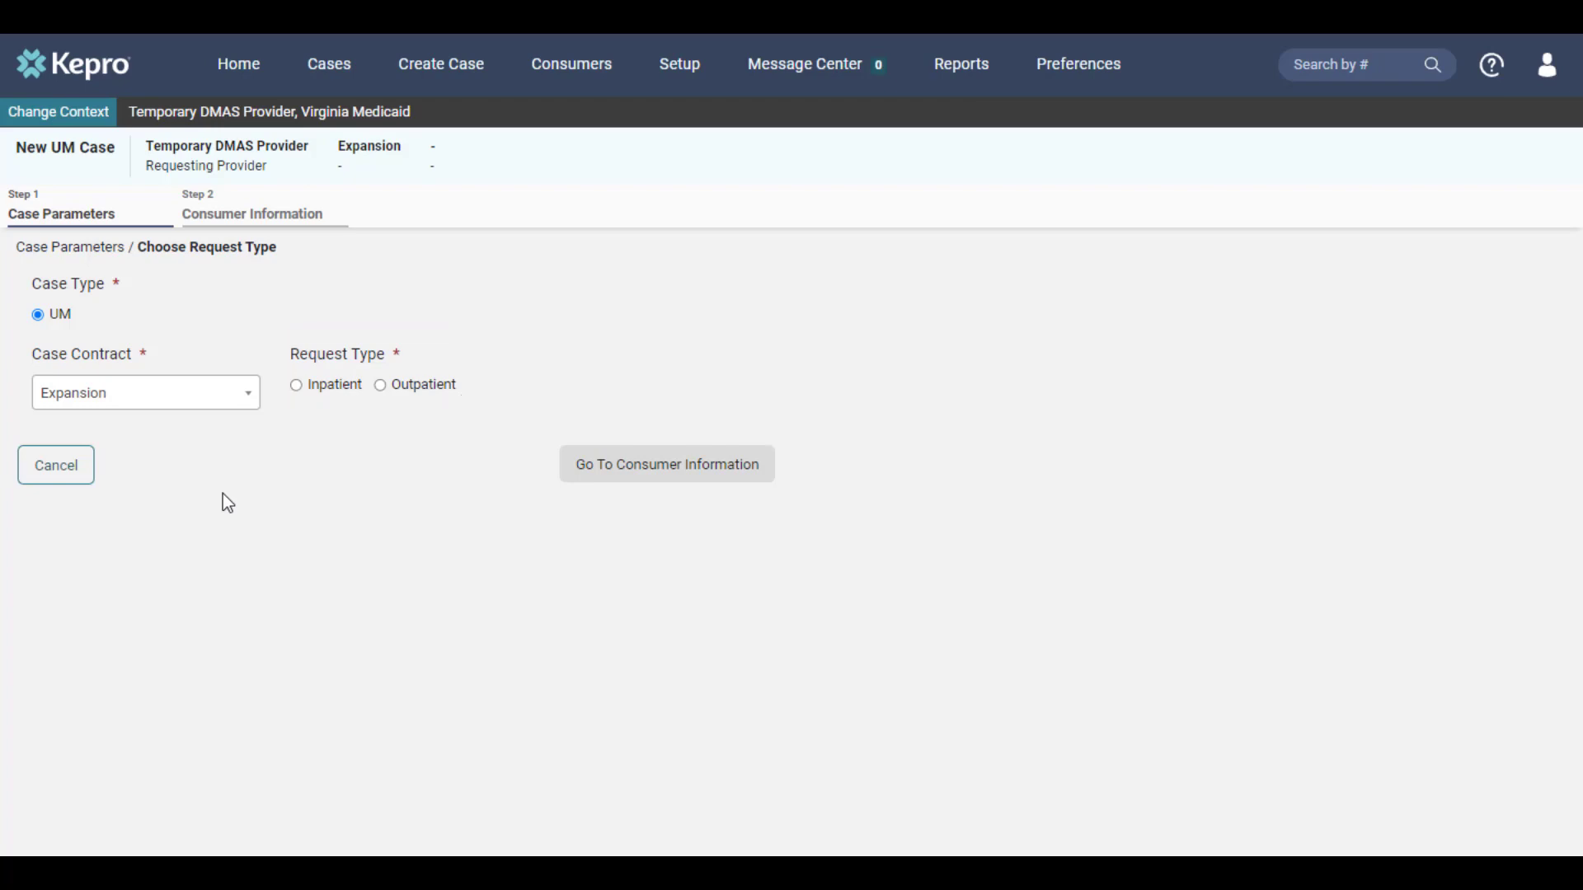
click(417, 399)
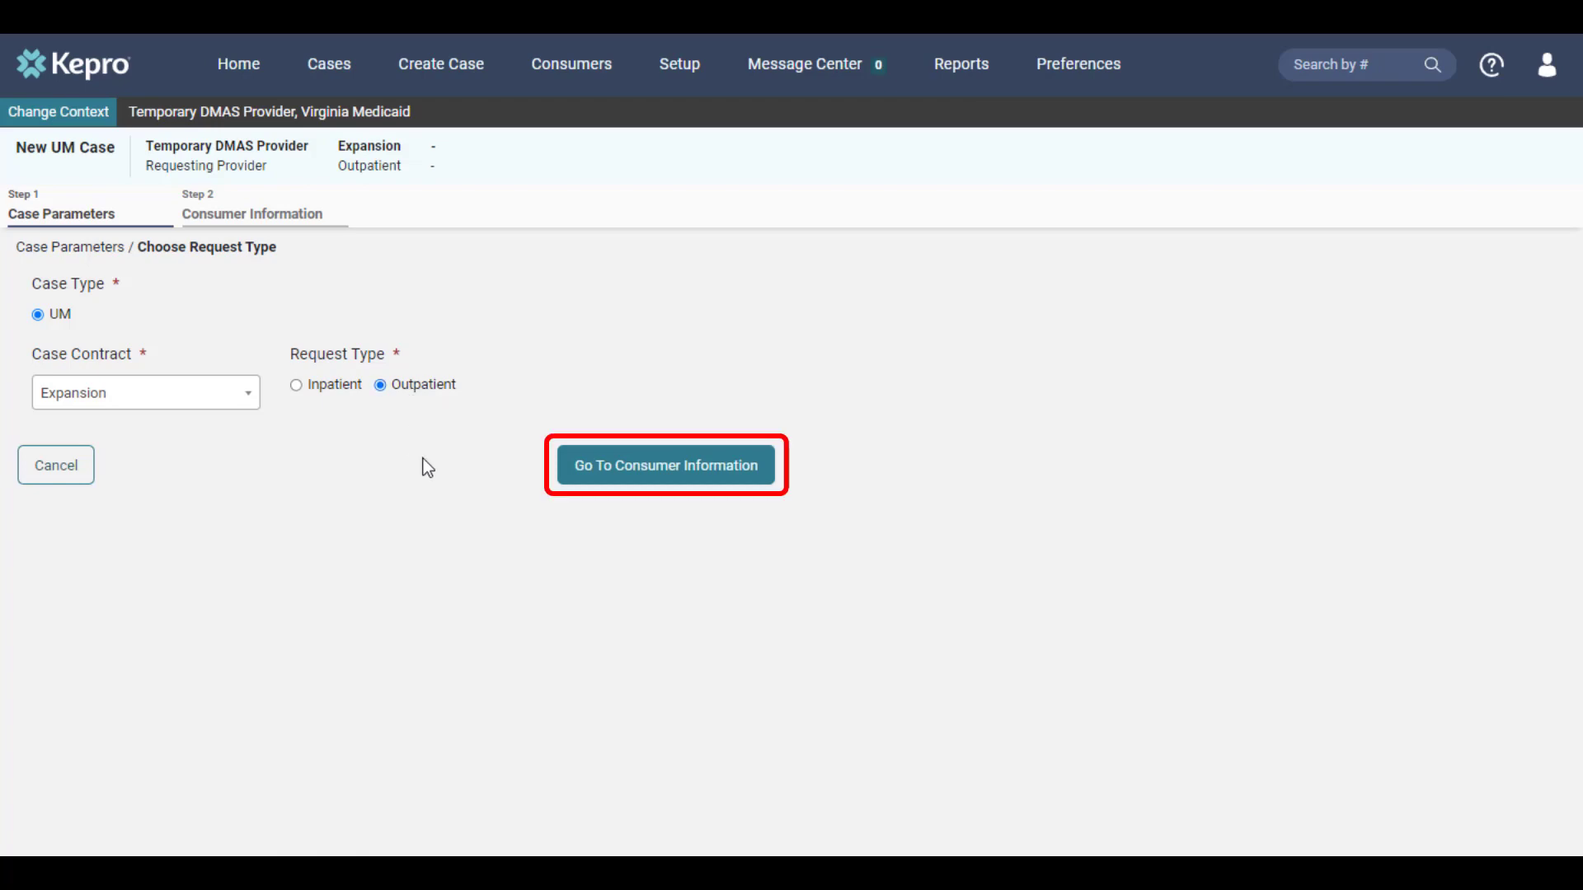
click(623, 469)
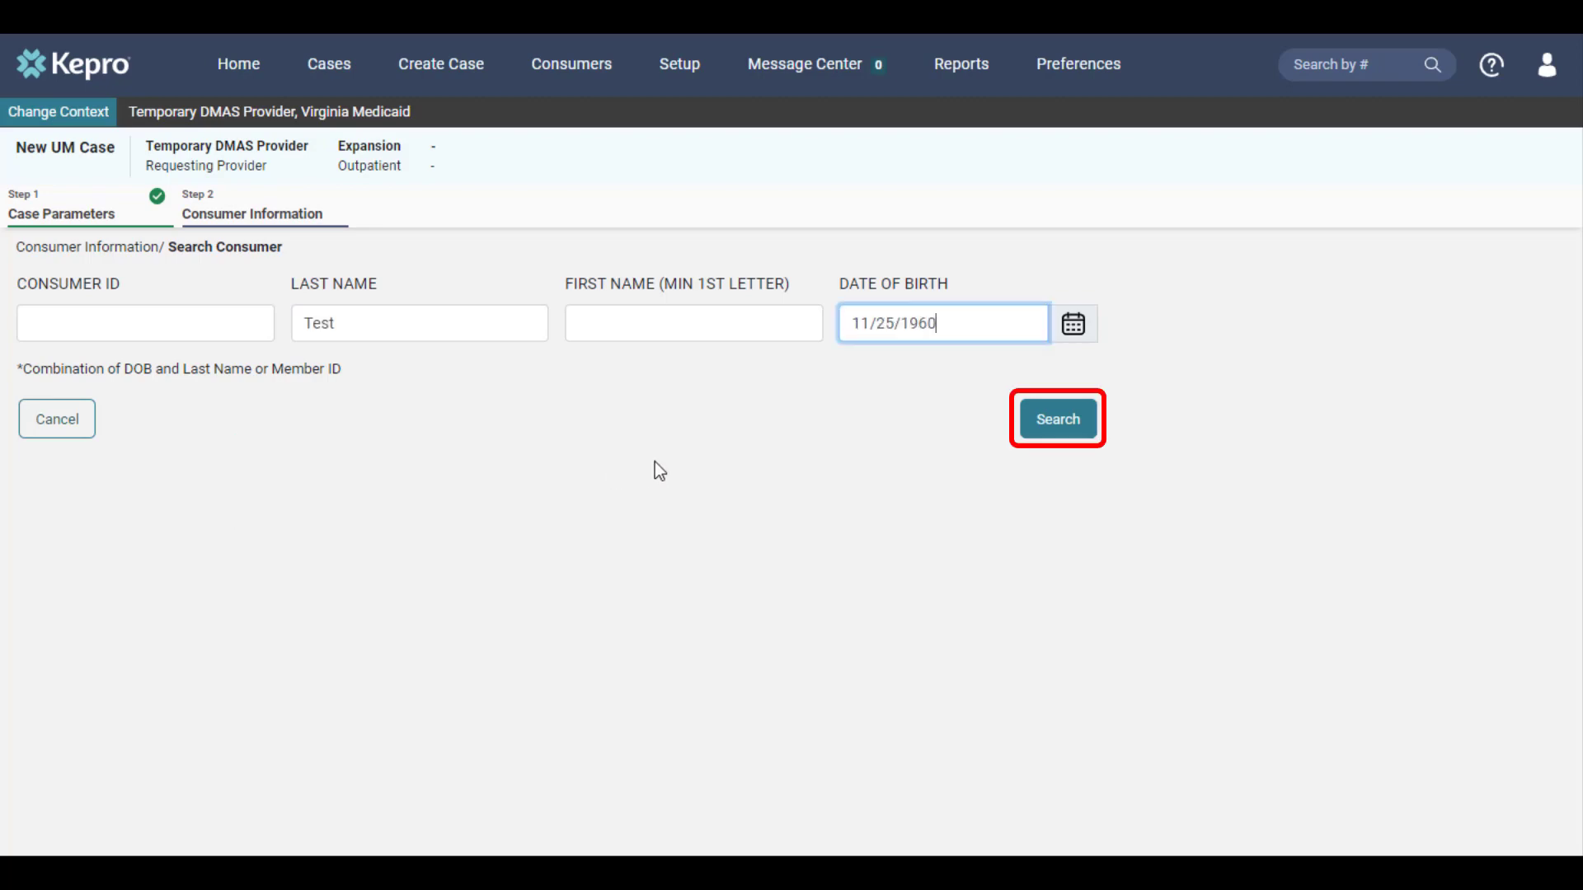
Step: Search for the consumer by last name and date of birth and choose the matching result
click(1035, 441)
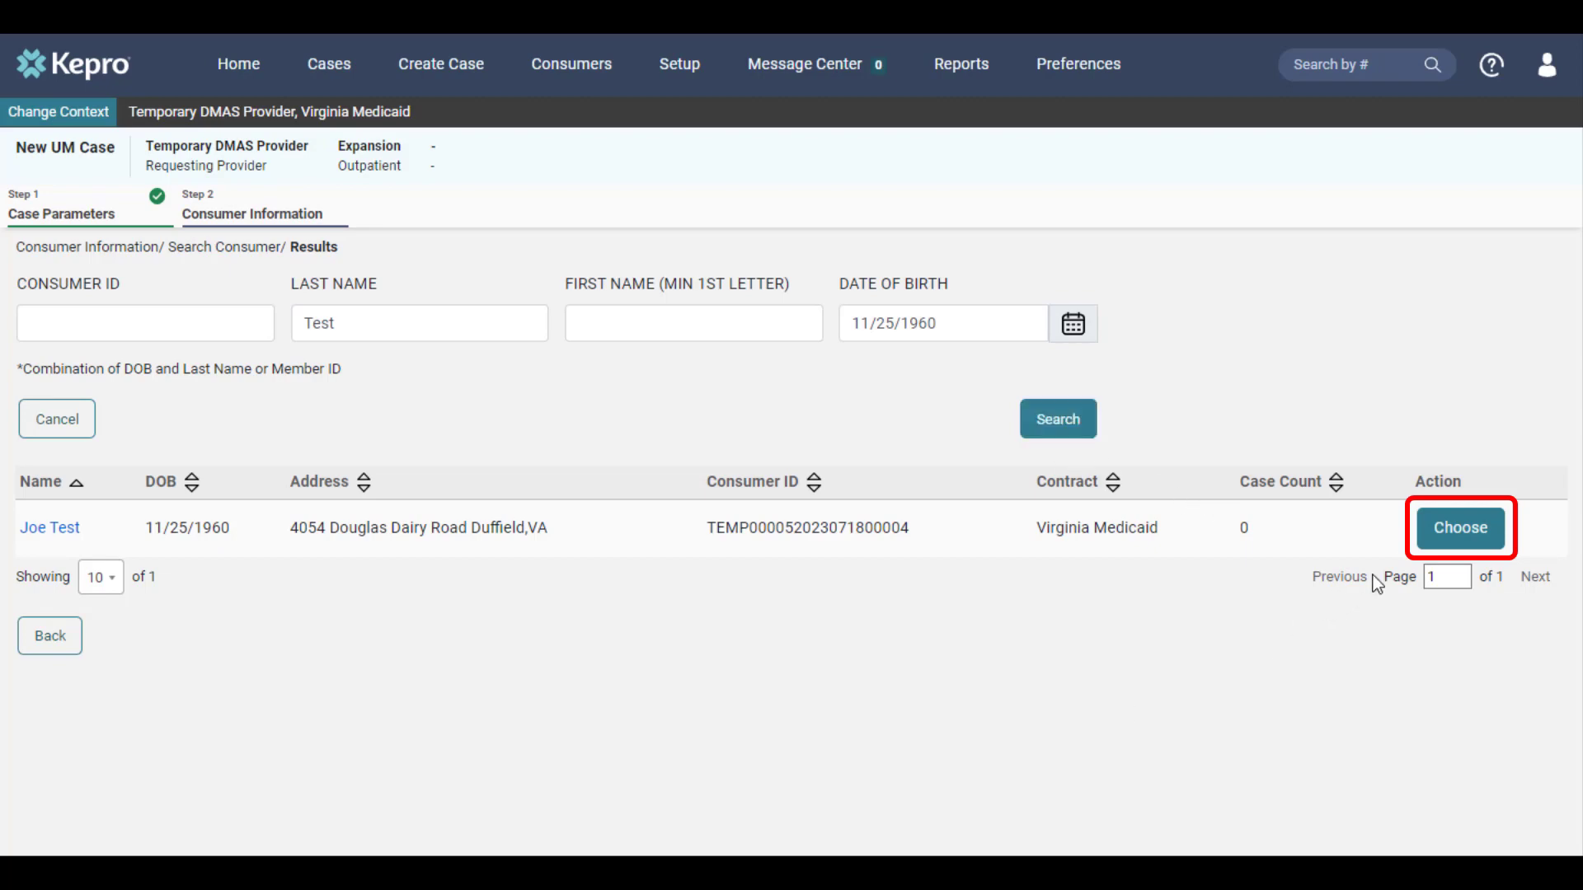
click(1428, 544)
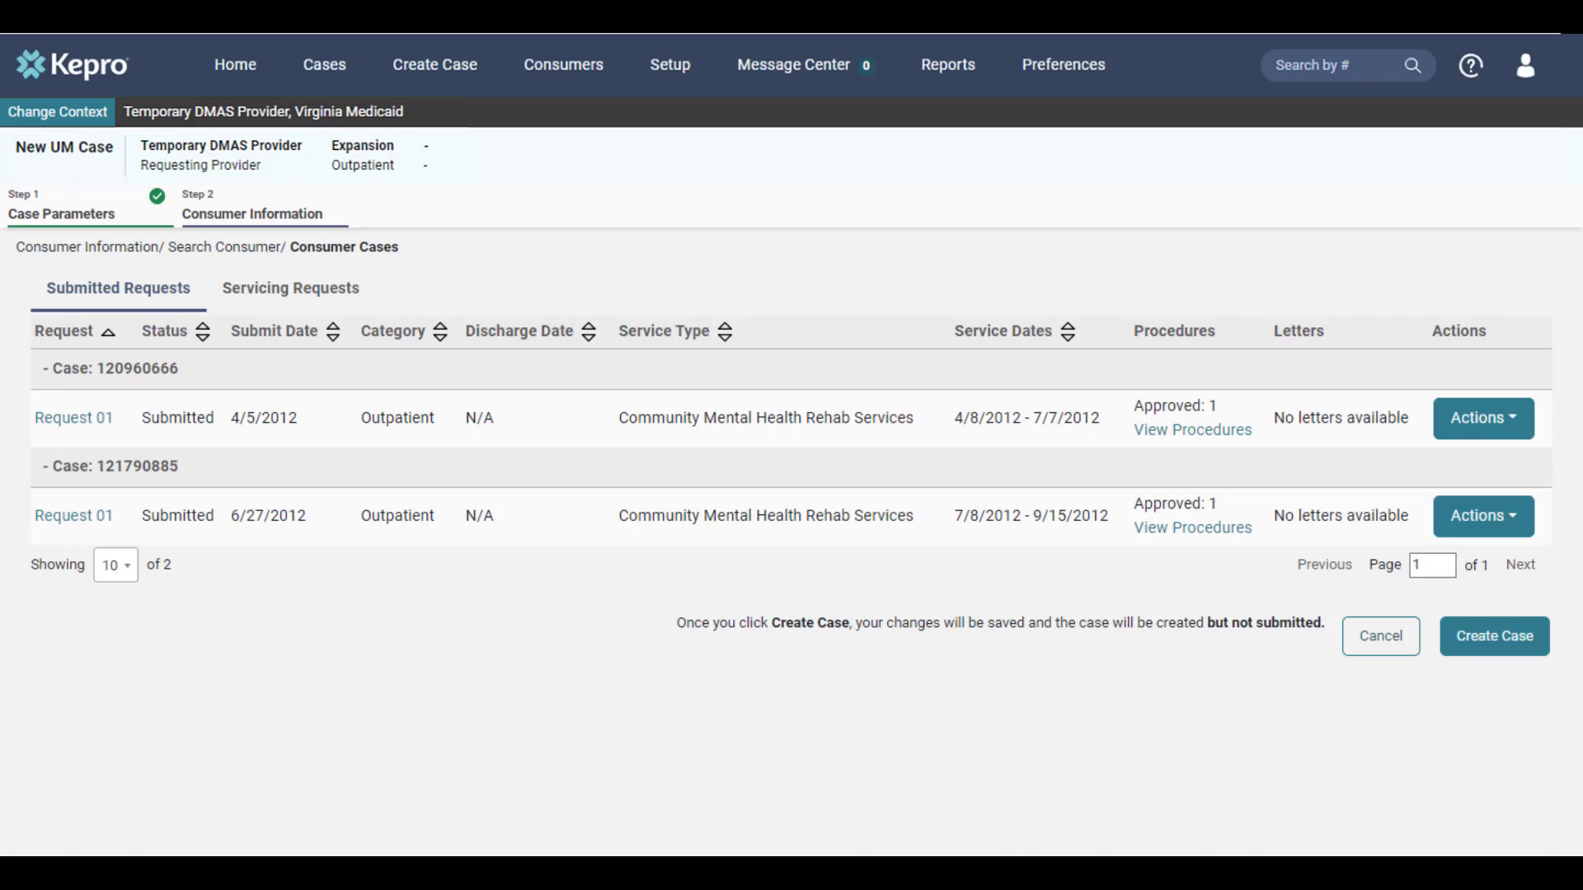
click(1154, 434)
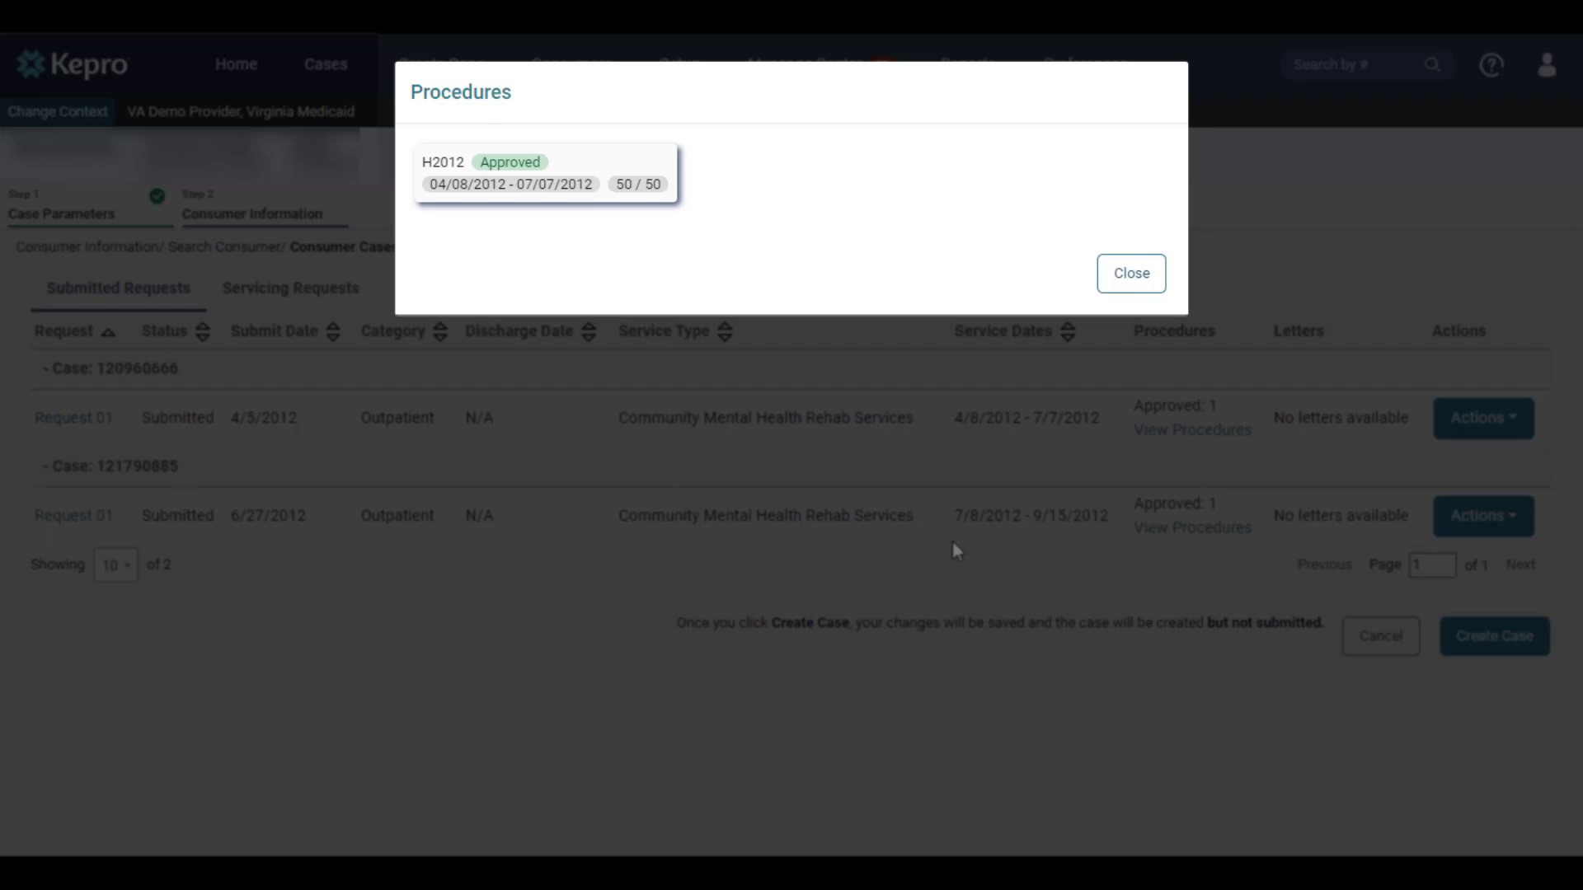
click(1126, 280)
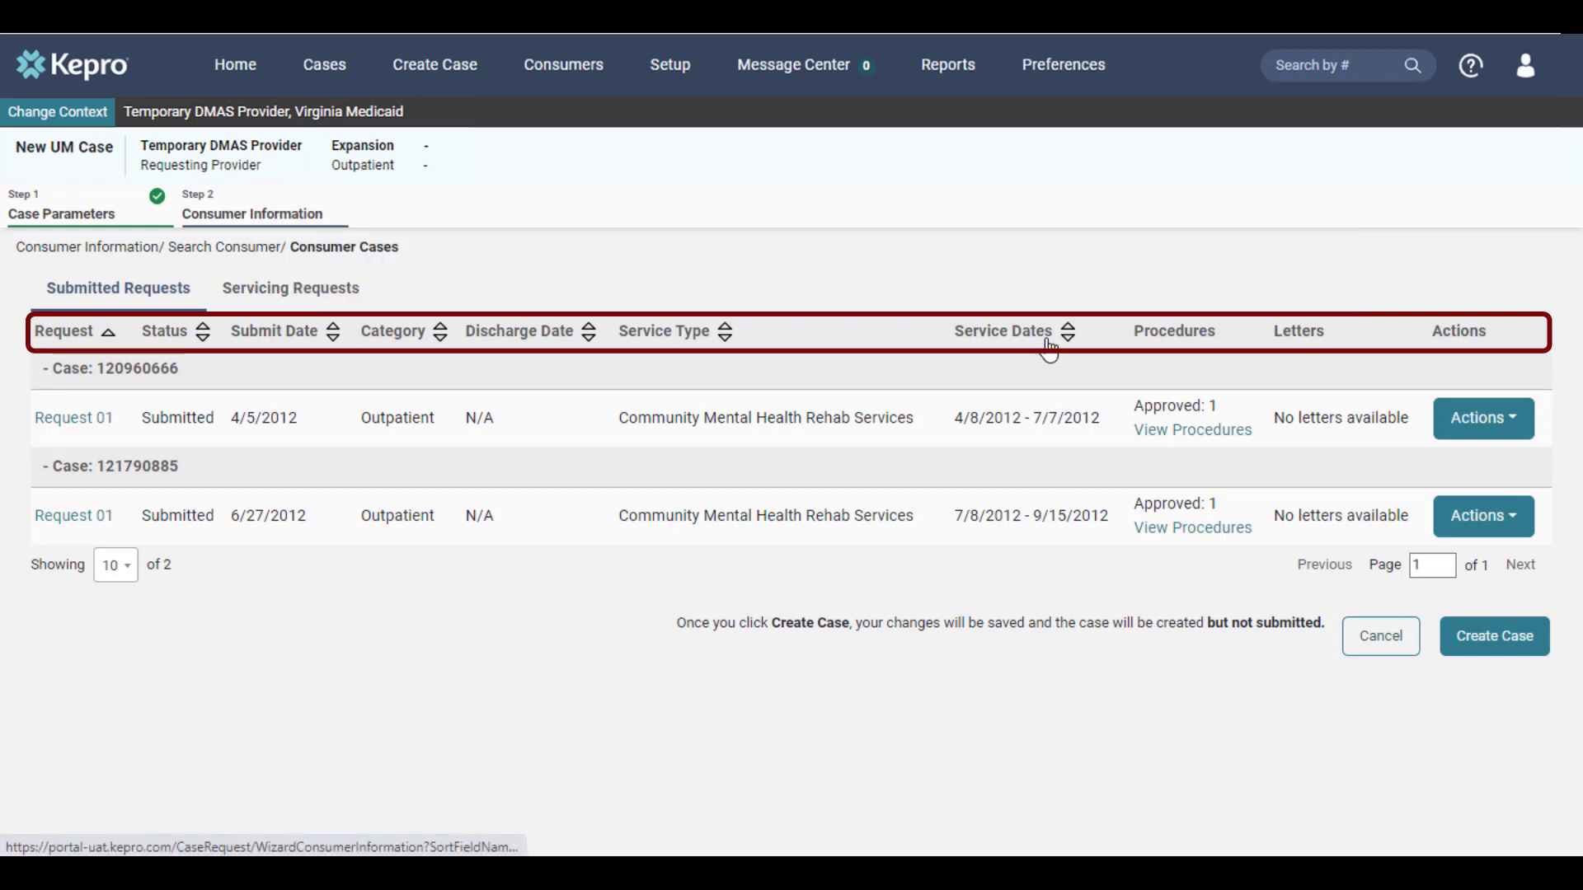
Step: Sort the consumer's prior cases by Service Dates and create the new case for this consumer
click(1047, 340)
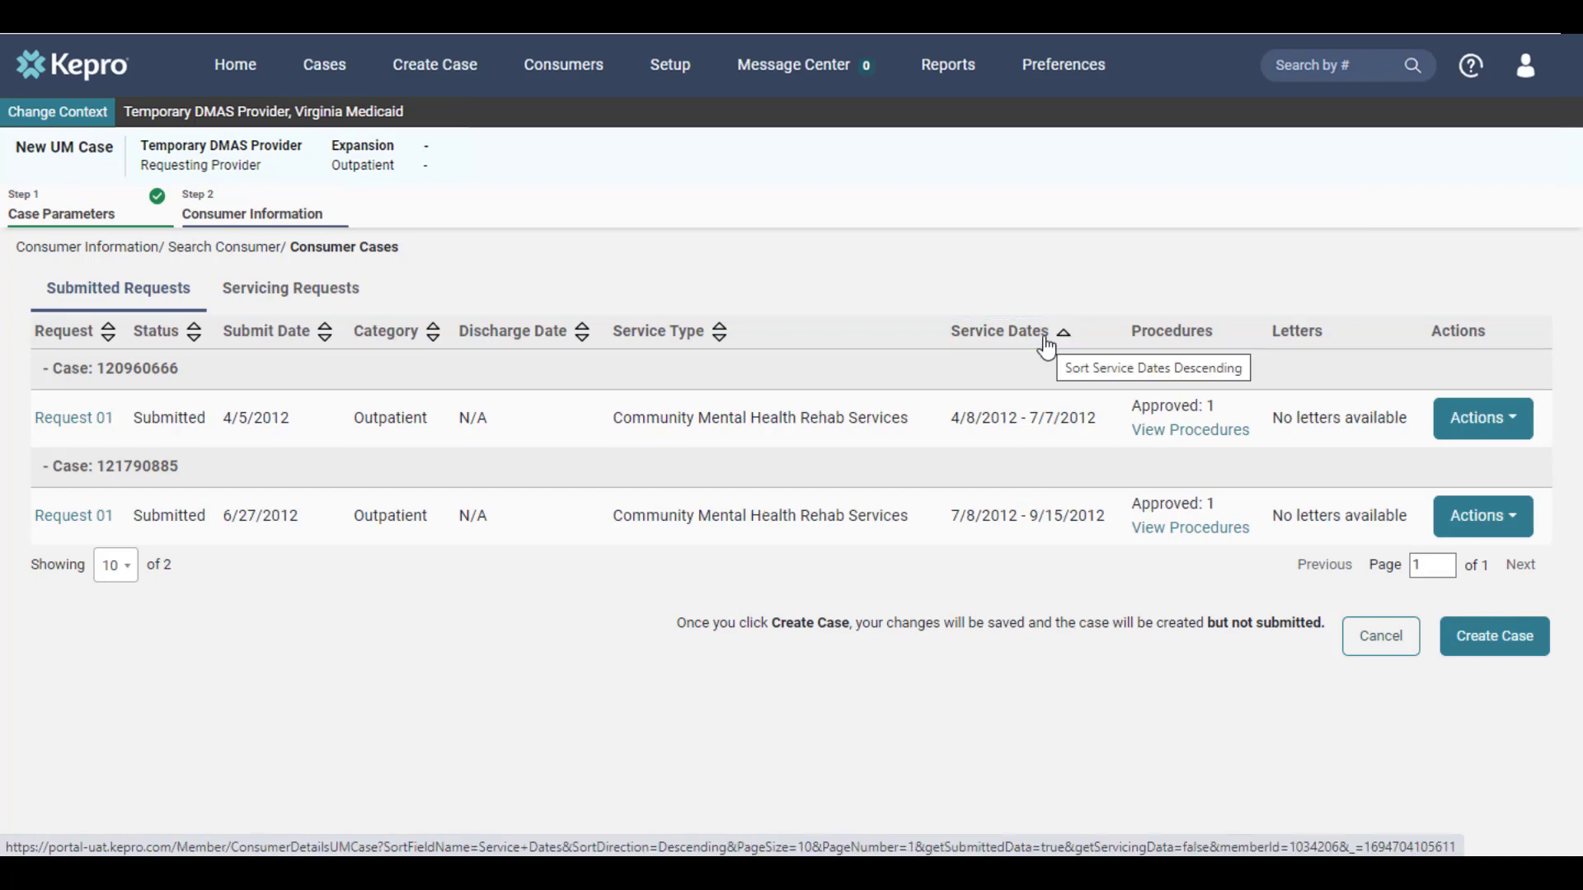
click(1045, 340)
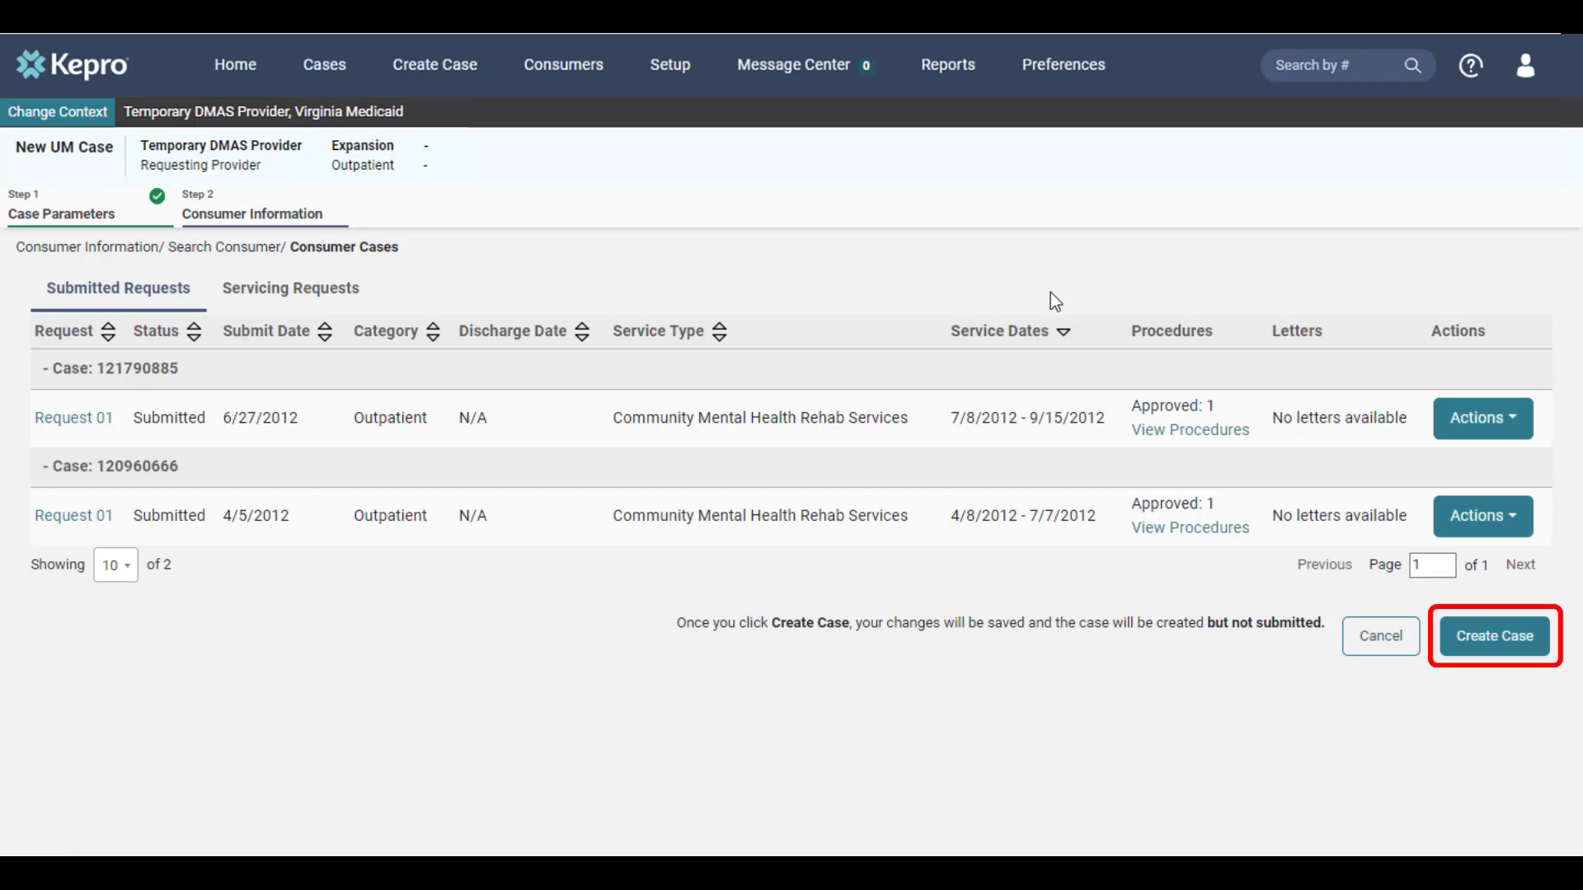
click(1539, 632)
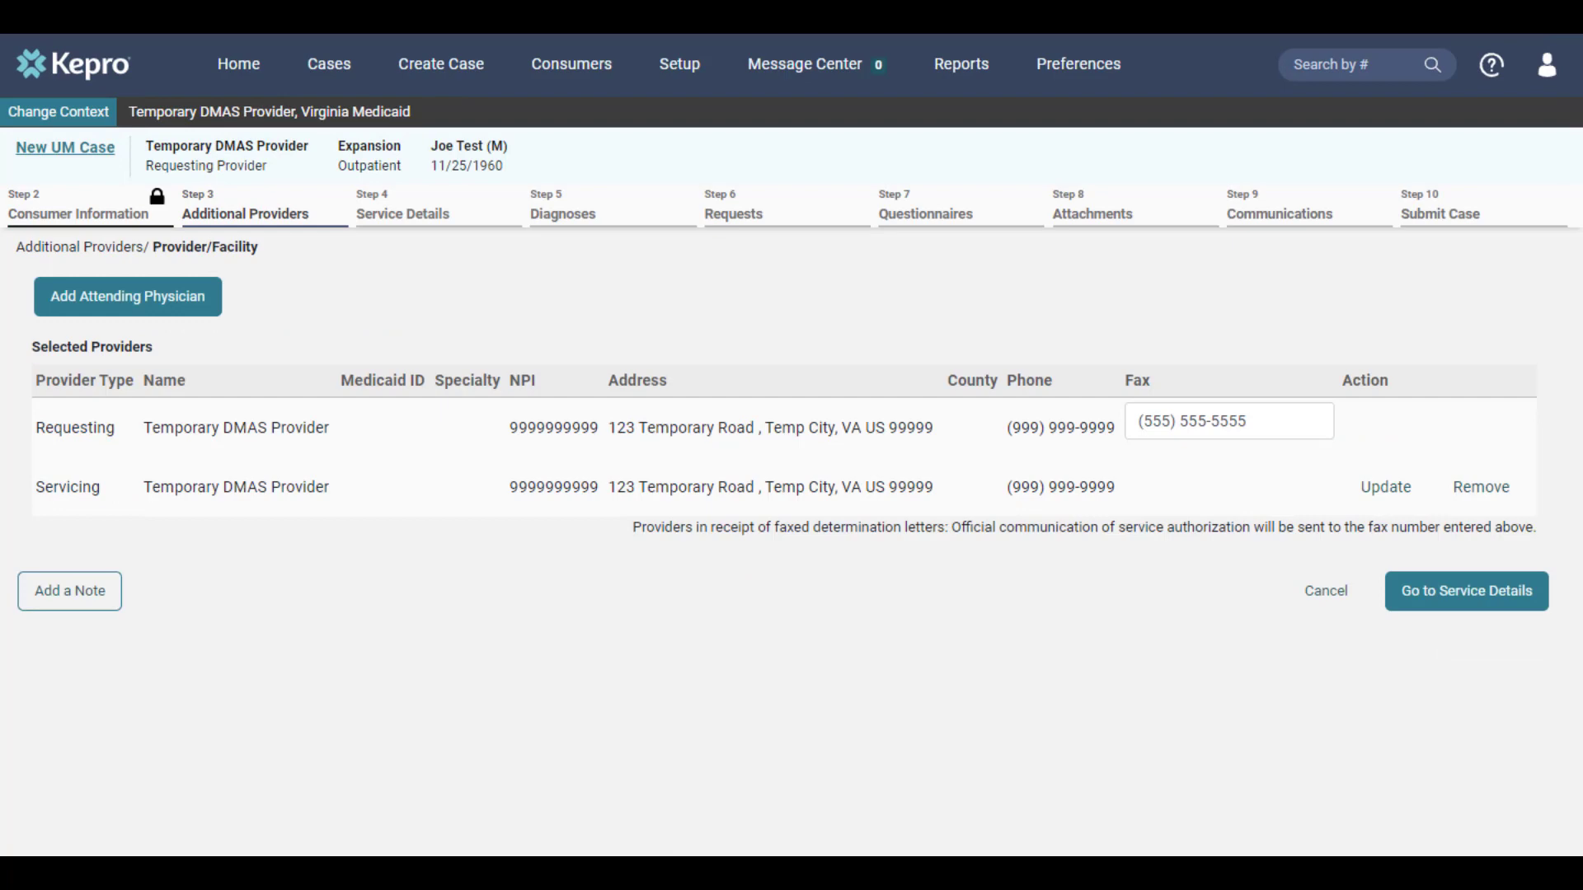
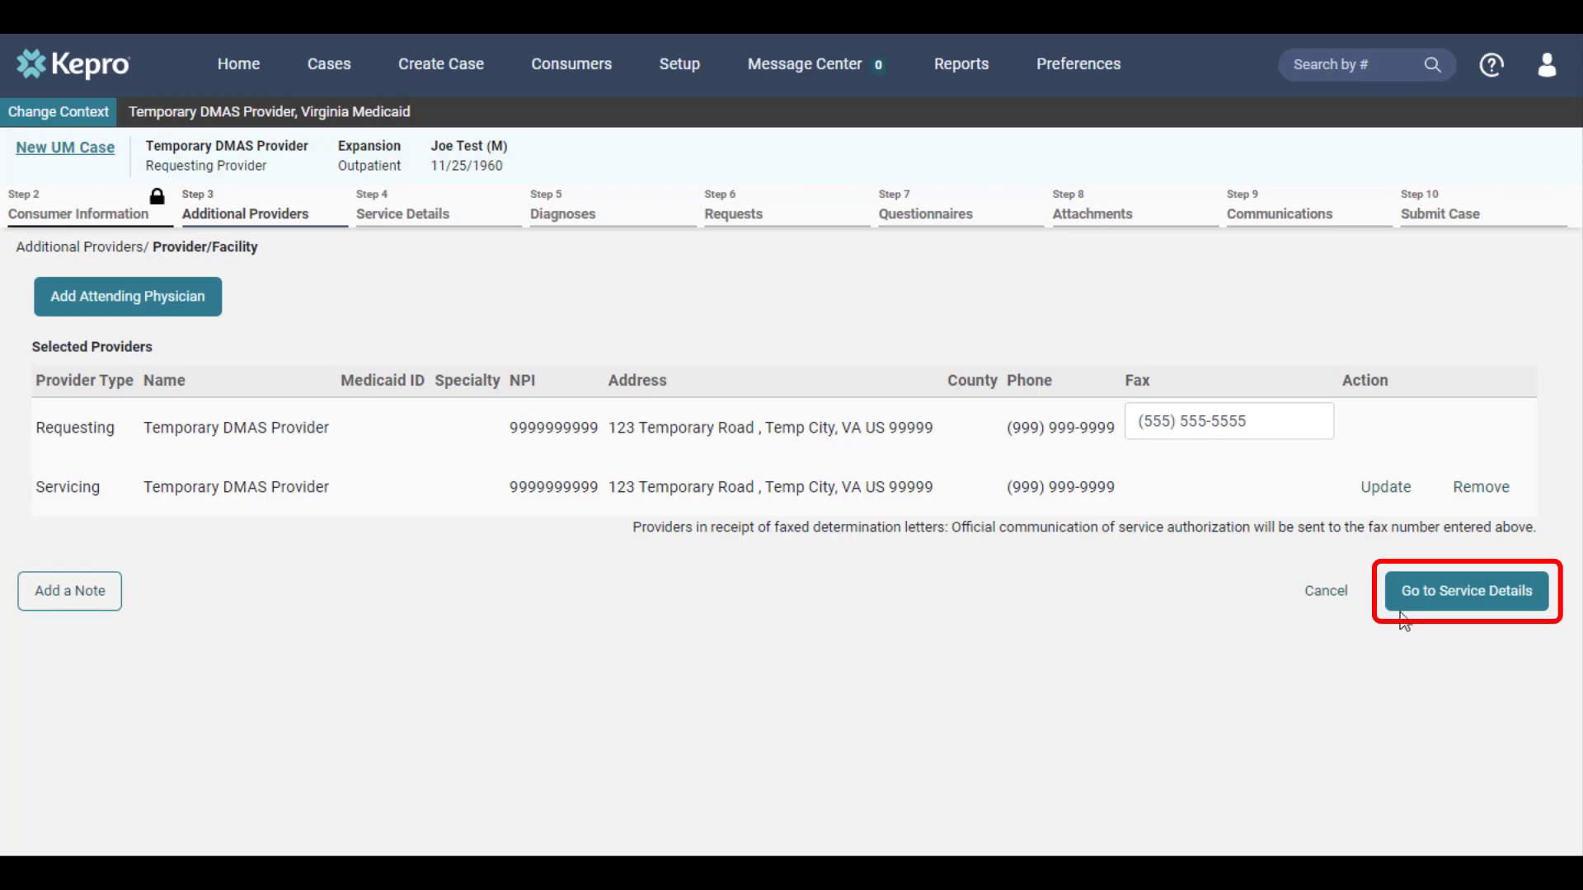
Step: On Service Details, choose service type 0650 - Community Mental Health Rehab Services
click(1435, 609)
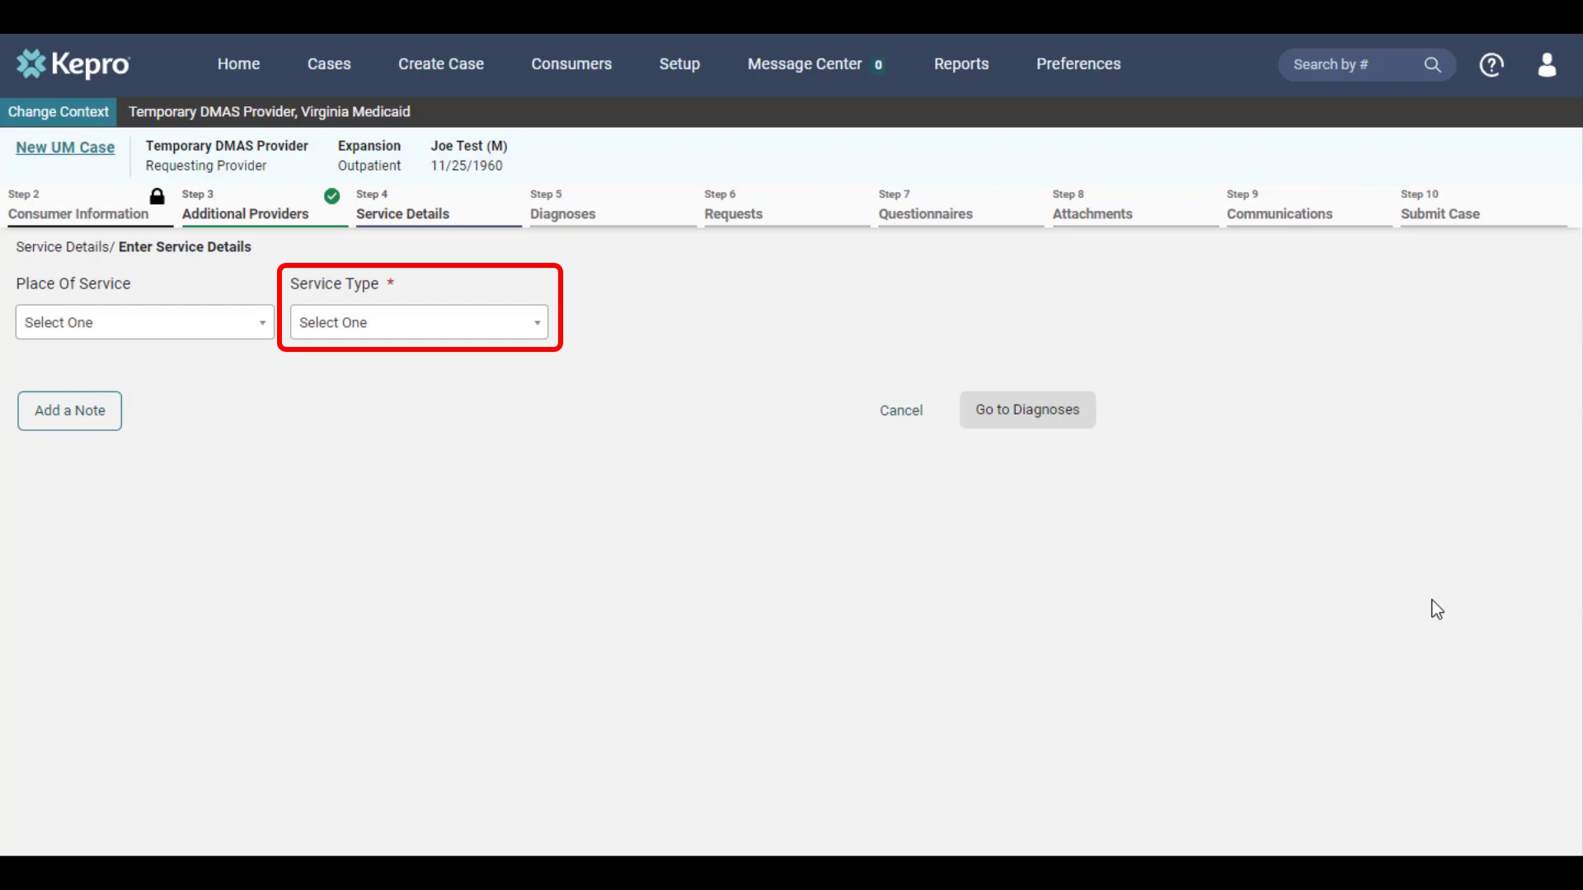
click(486, 328)
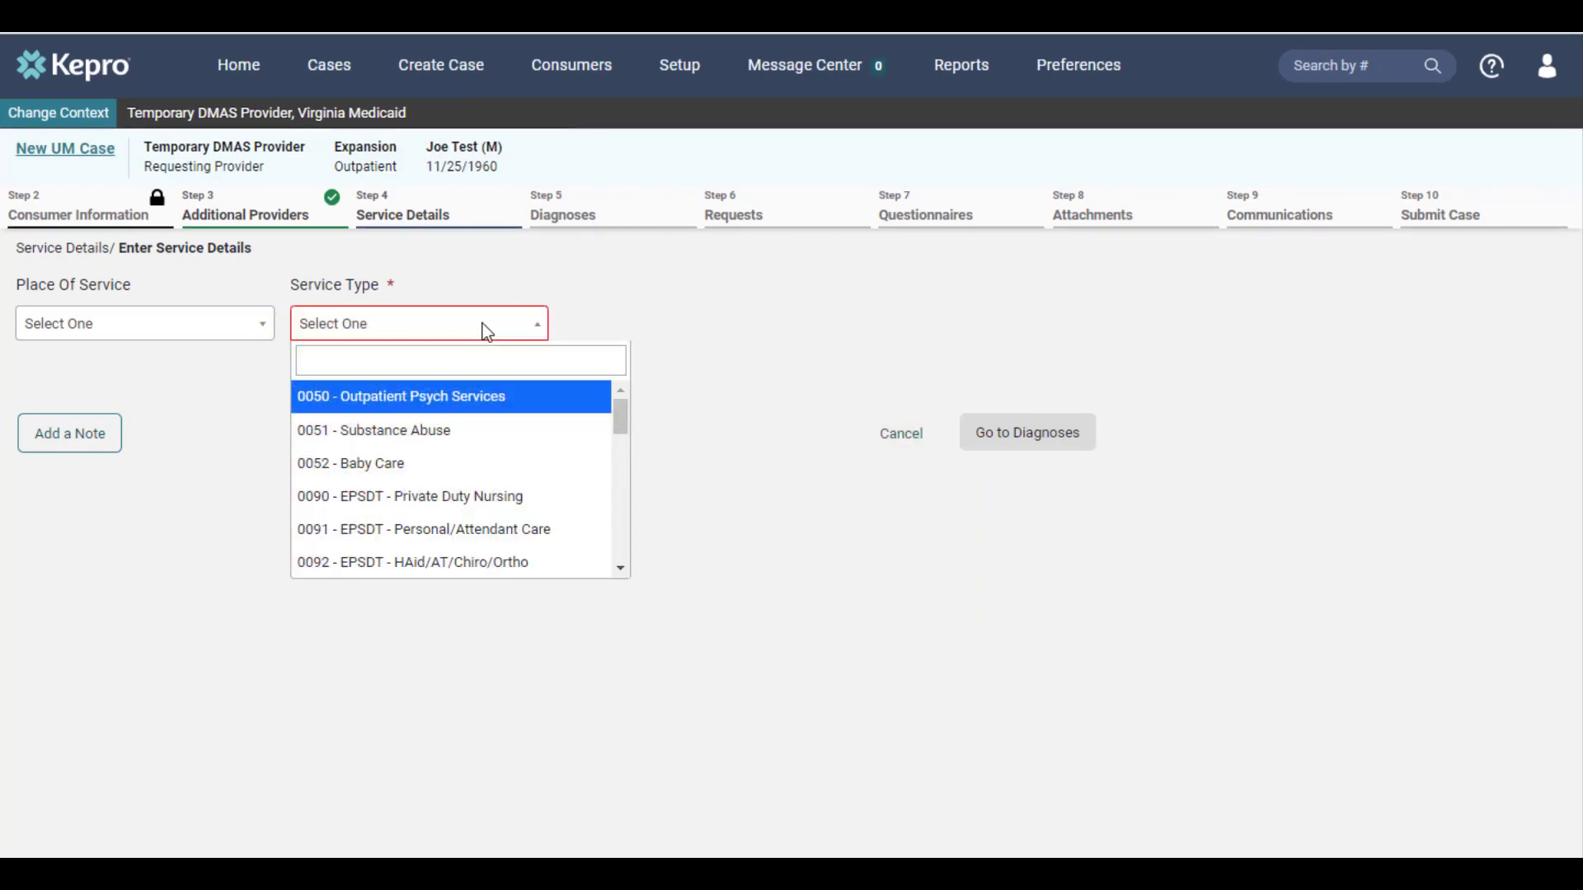
scroll(495, 434, down, 5)
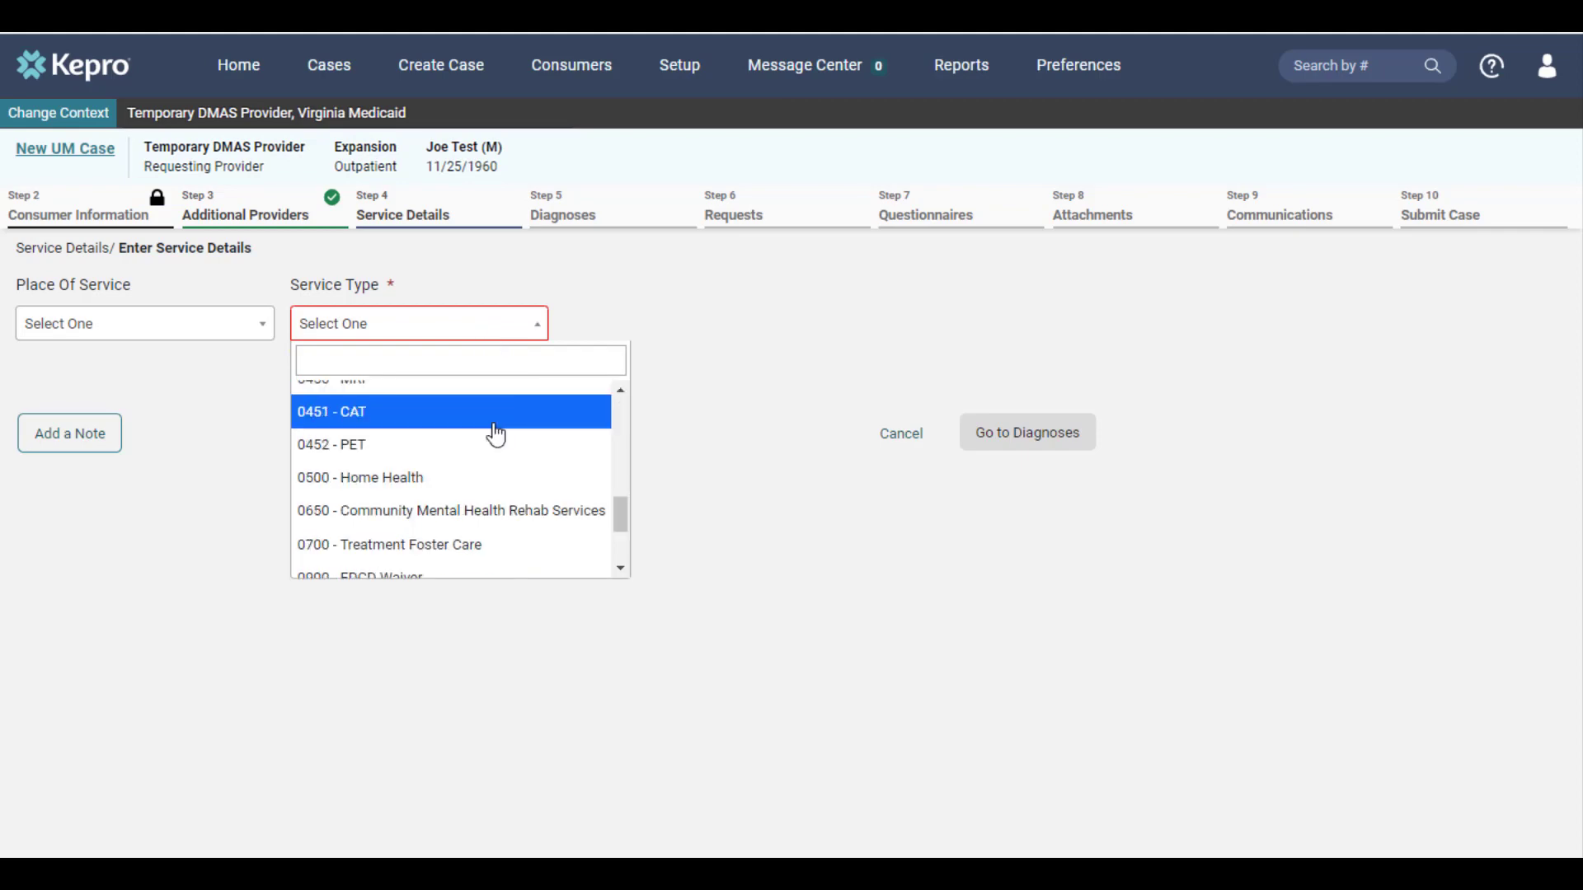
click(531, 512)
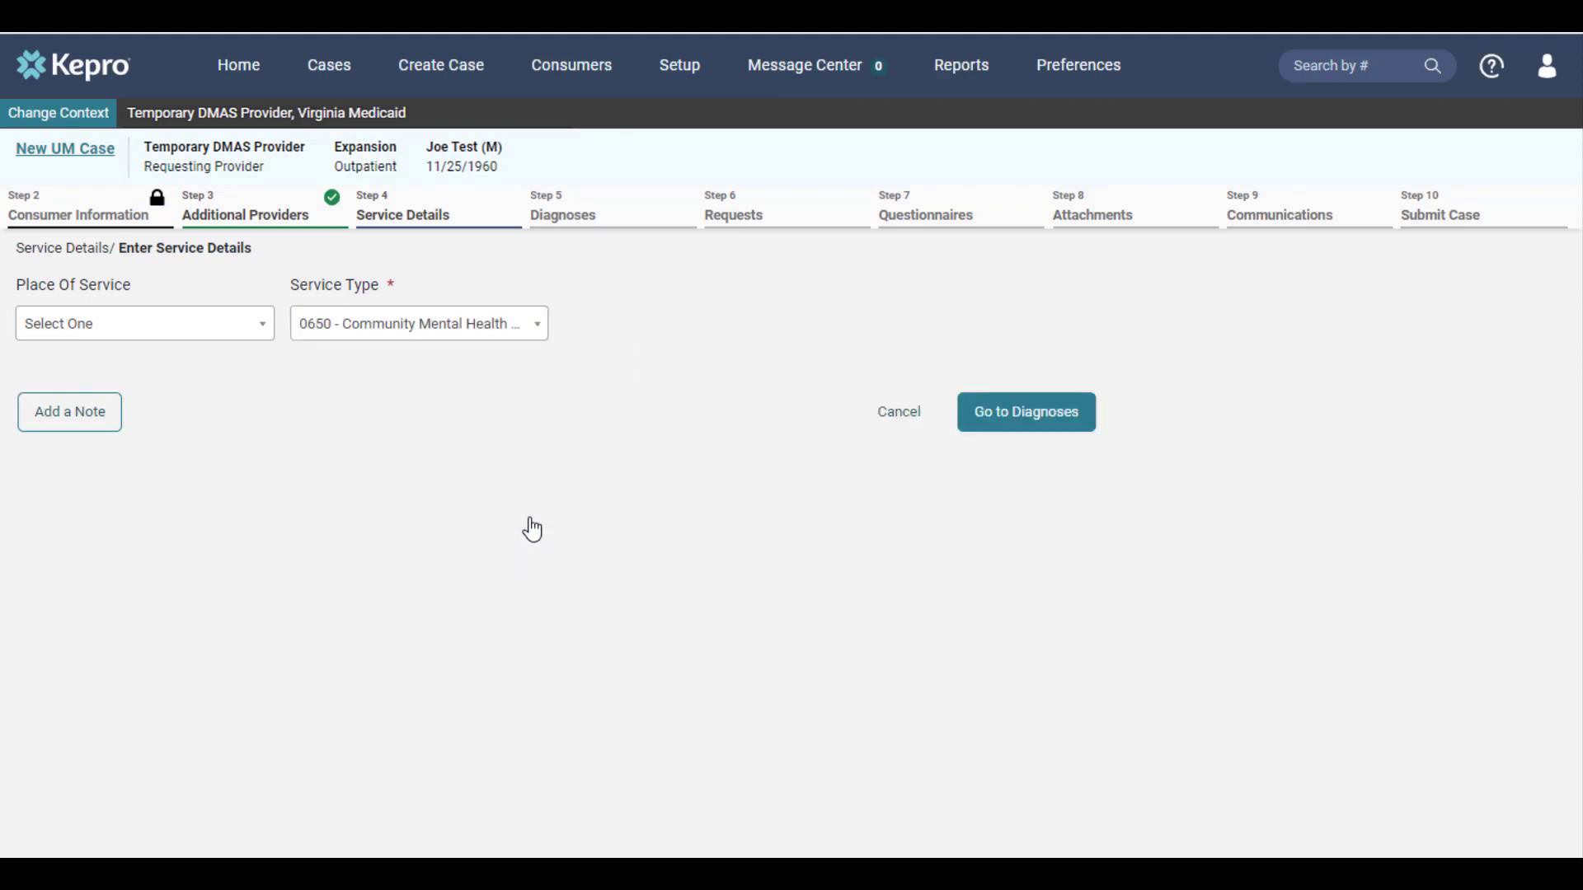
click(1021, 431)
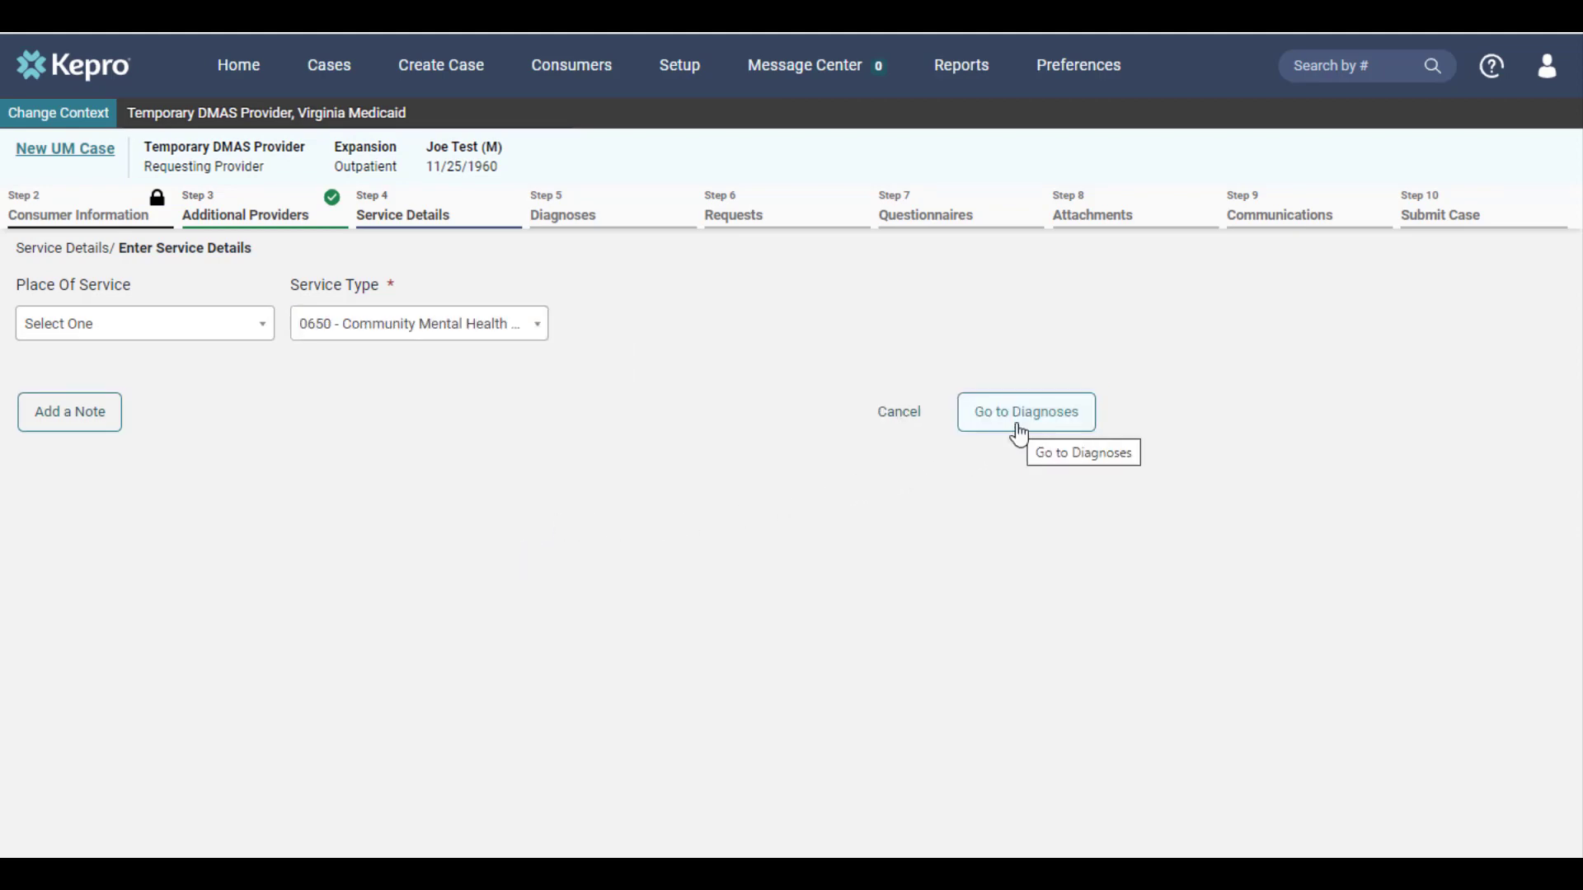
click(1020, 431)
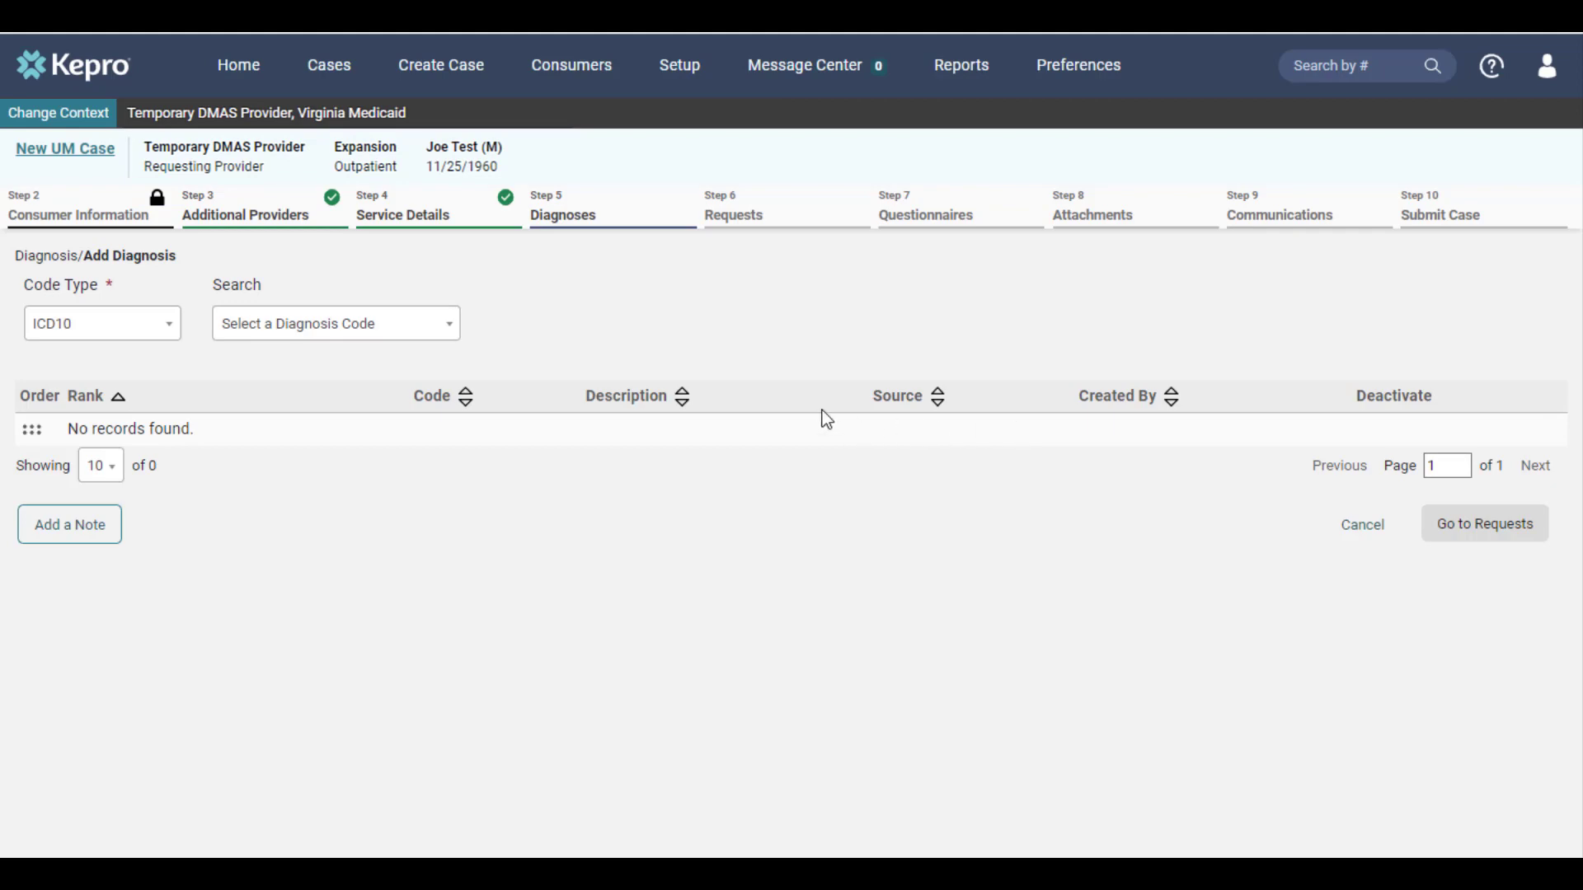
Step: Search for diagnosis code R68.89 and add Other General Symptoms and Signs to the case
click(329, 333)
text(R68.89)
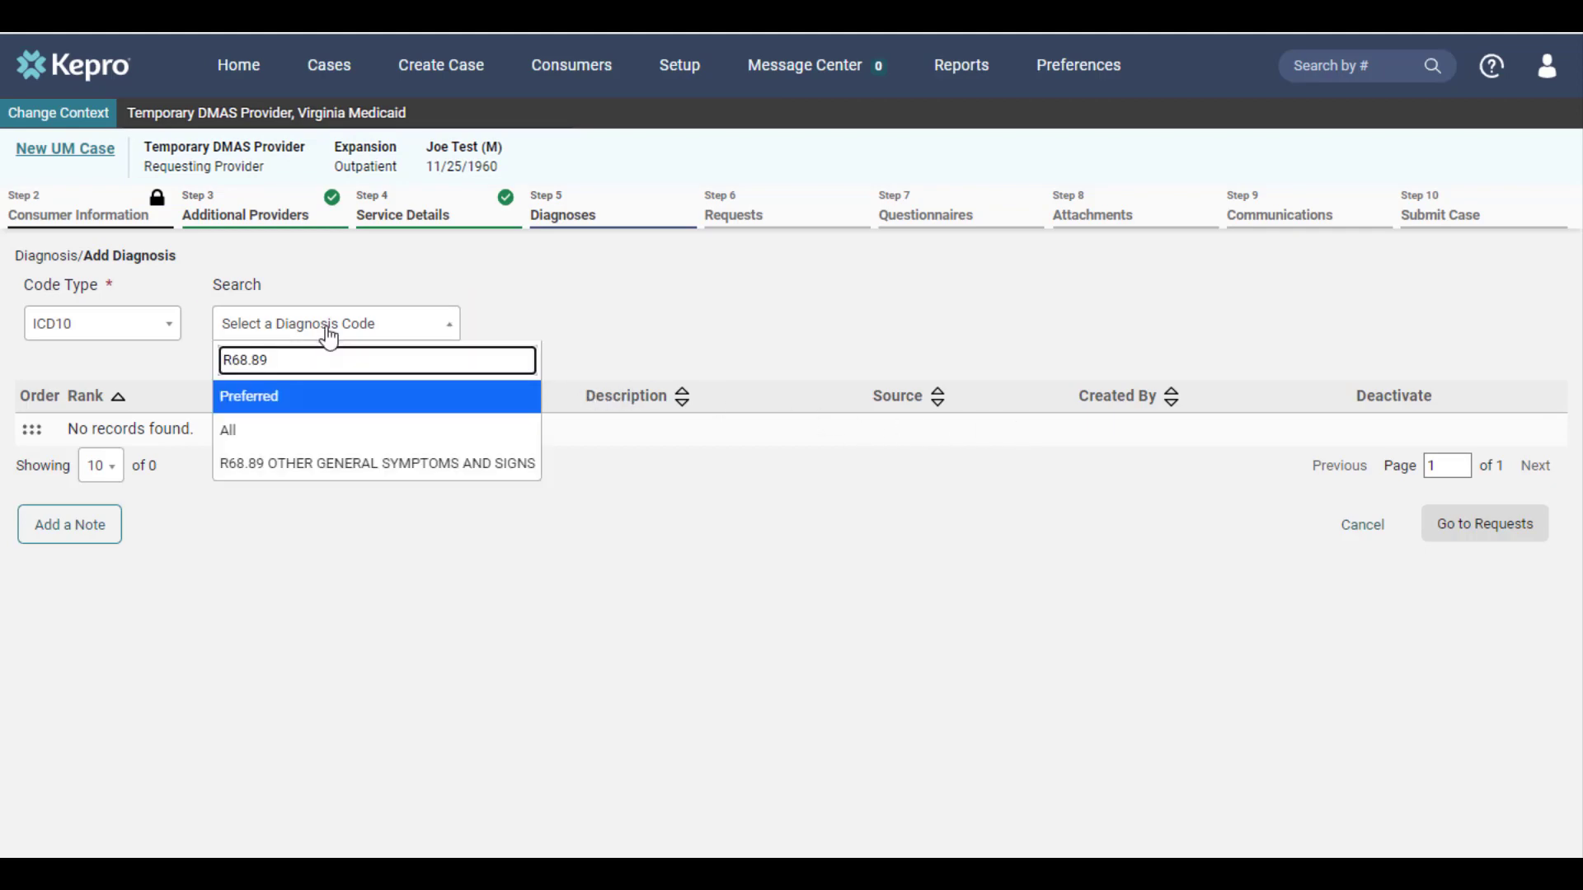
click(346, 470)
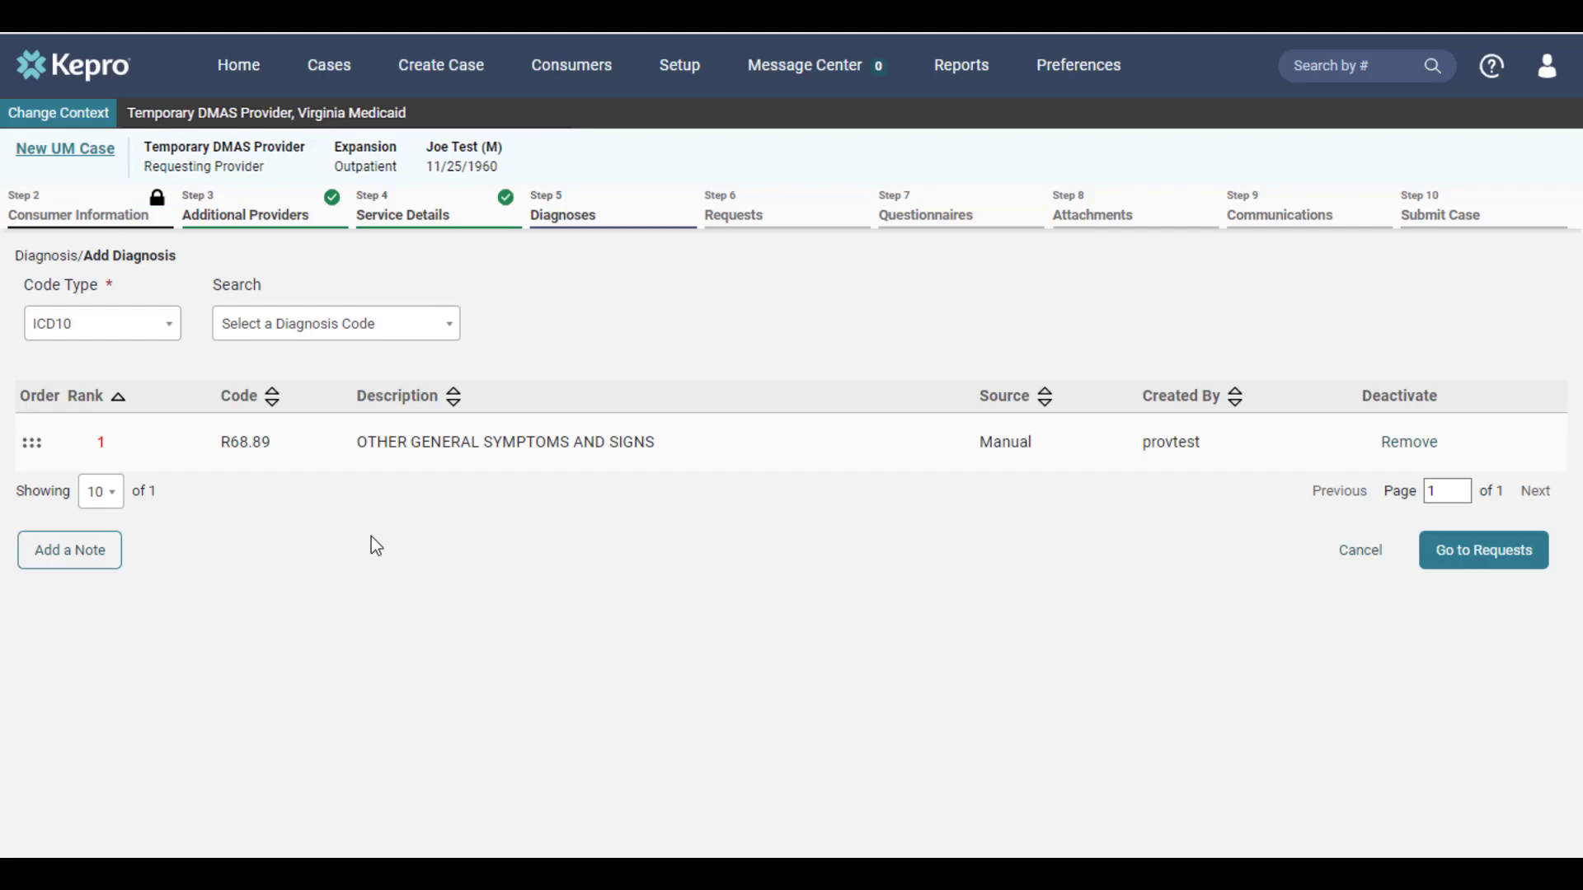
click(1469, 564)
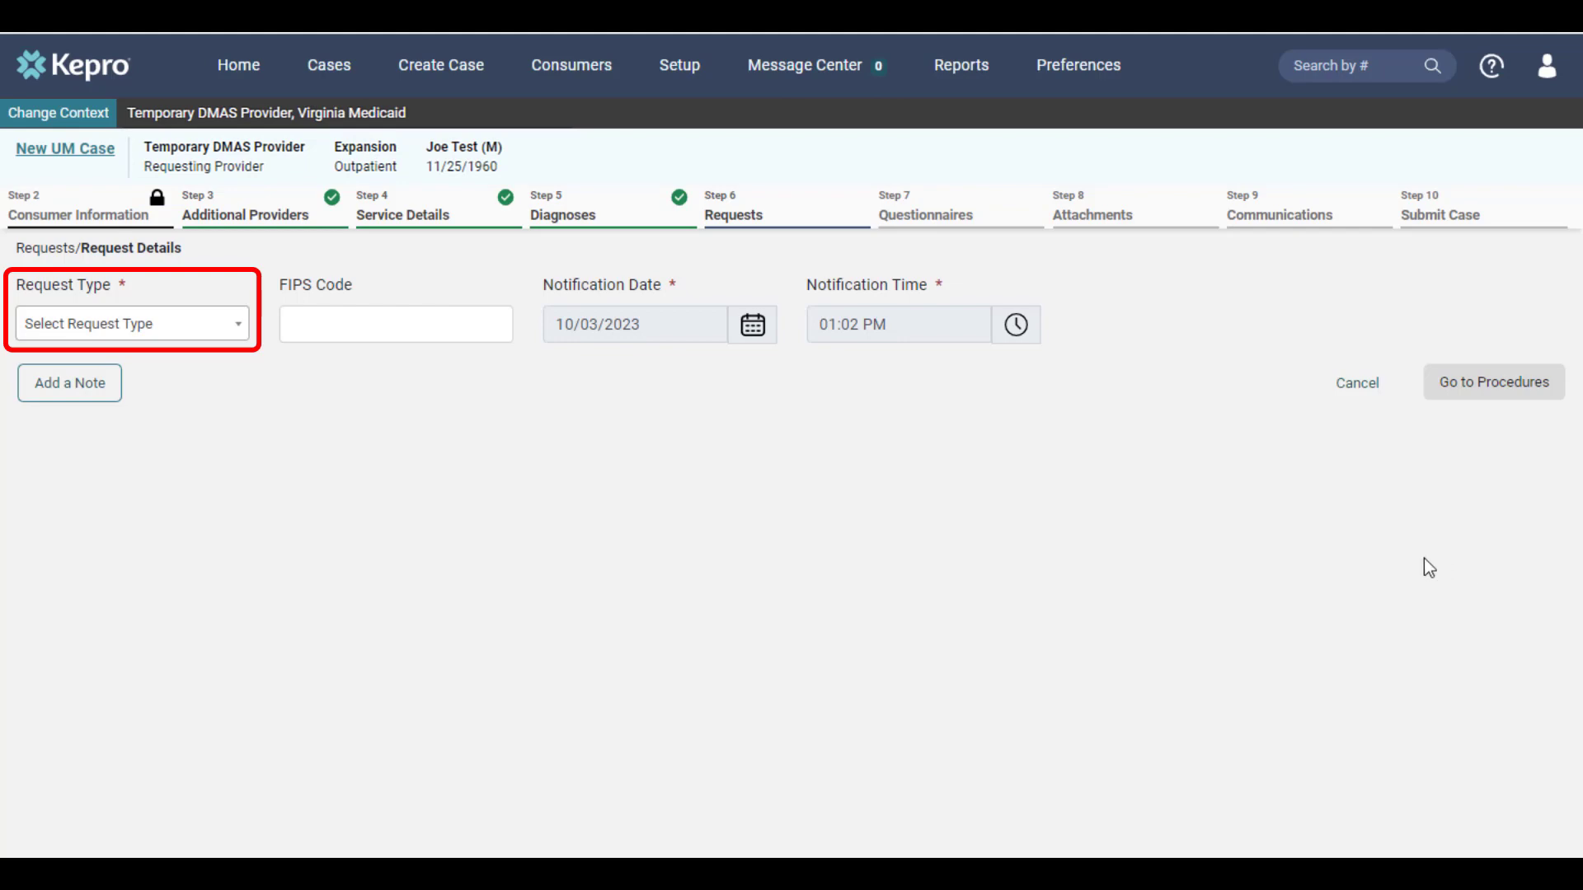
Step: Set the request type to Concurrent
click(230, 345)
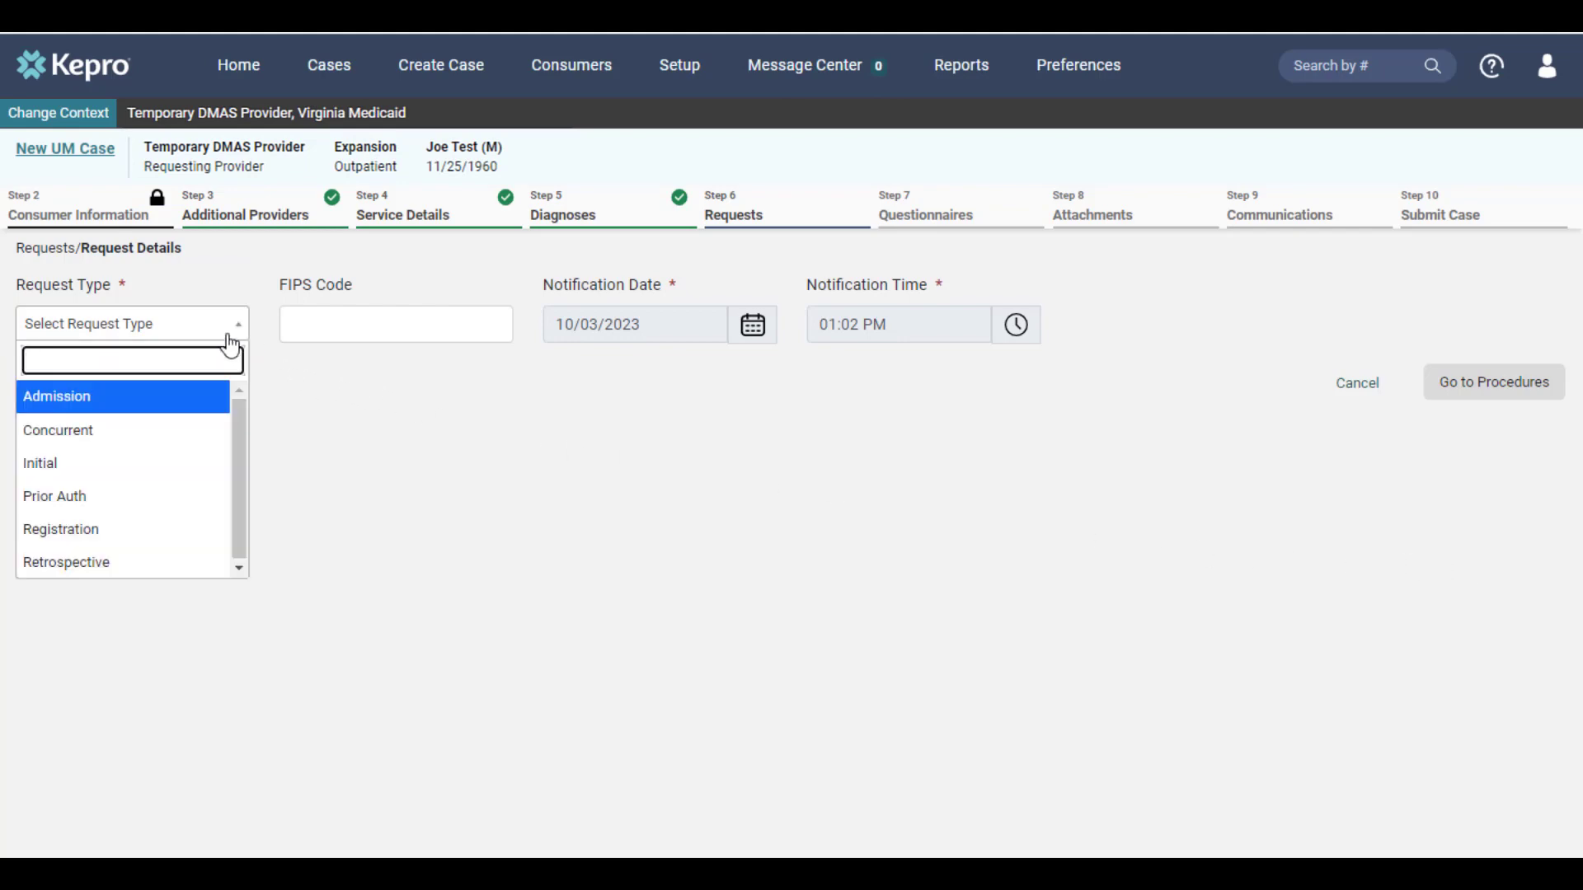
click(177, 438)
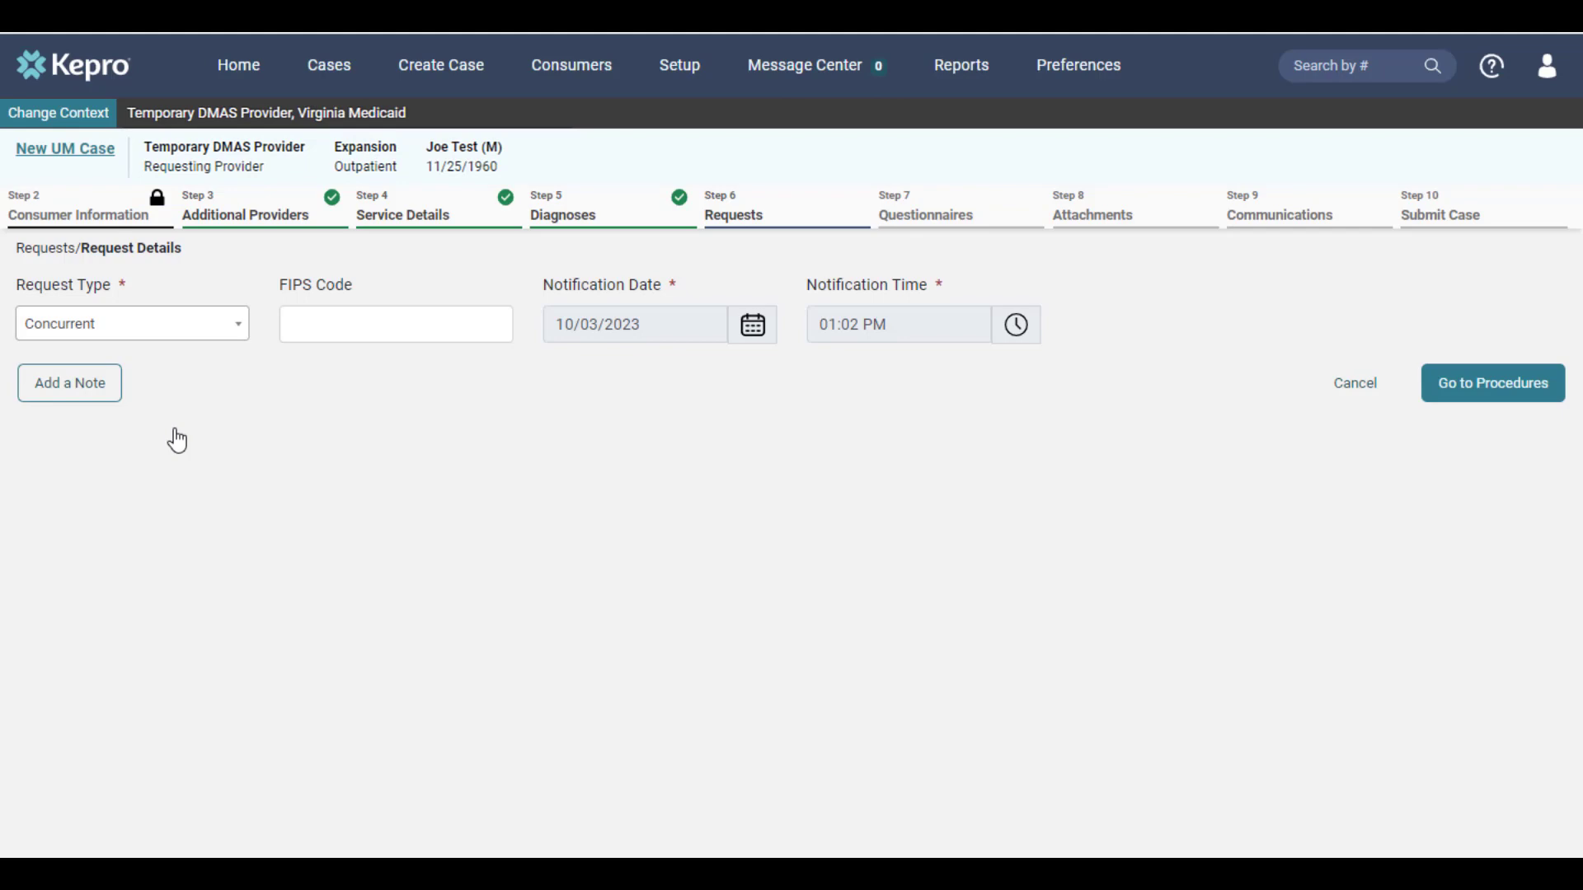
click(1464, 403)
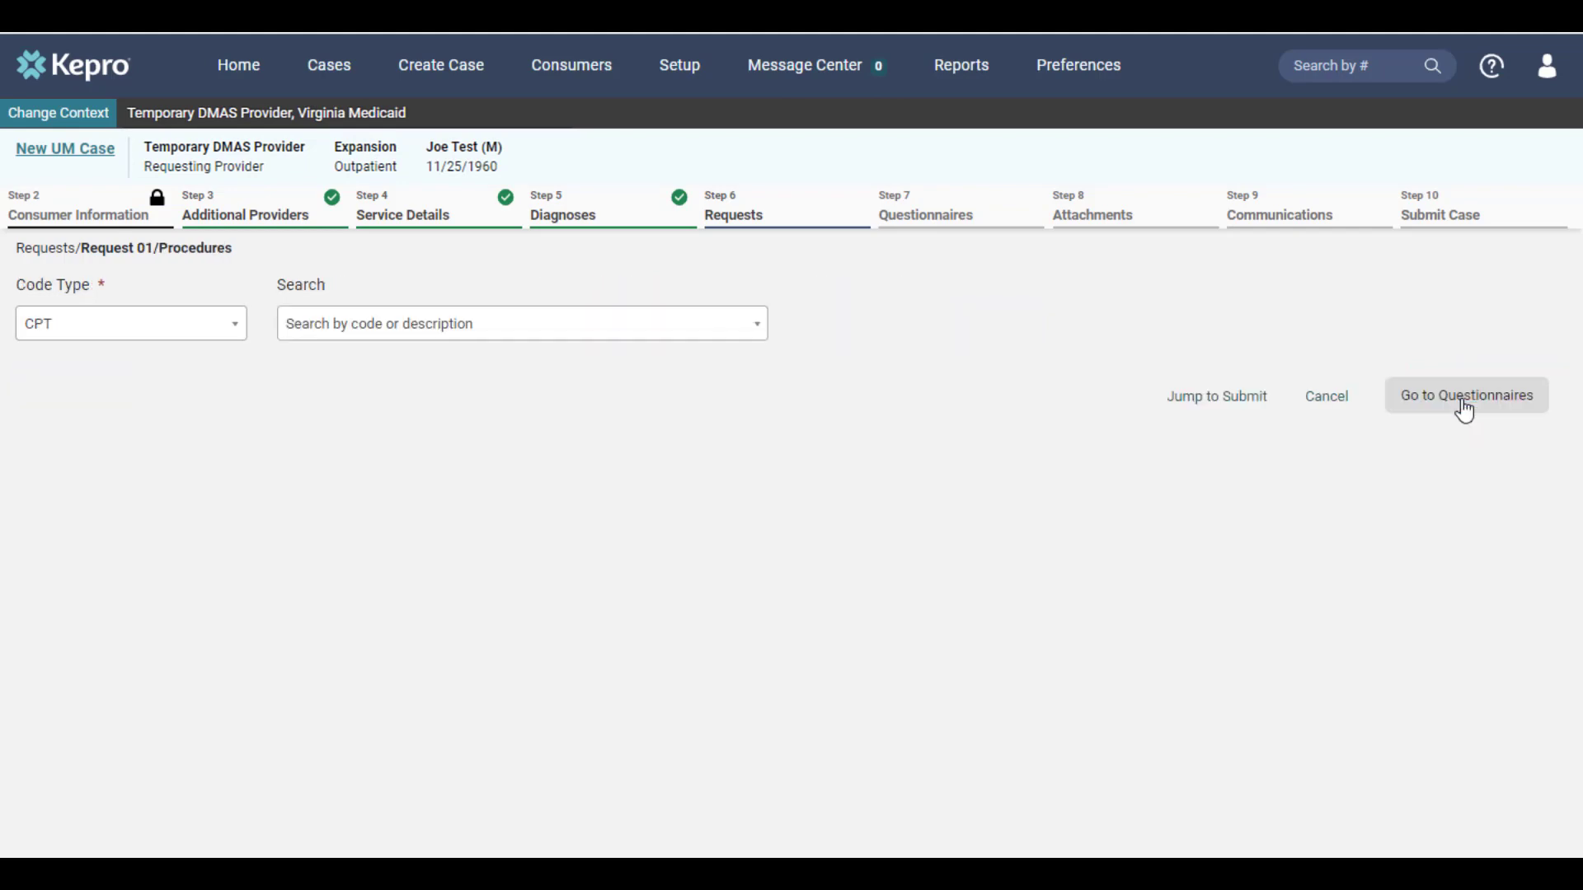
Step: Add procedure H0046 Mental health service, nos to Request 01 for 10/03/2023–10/12/2023
click(391, 328)
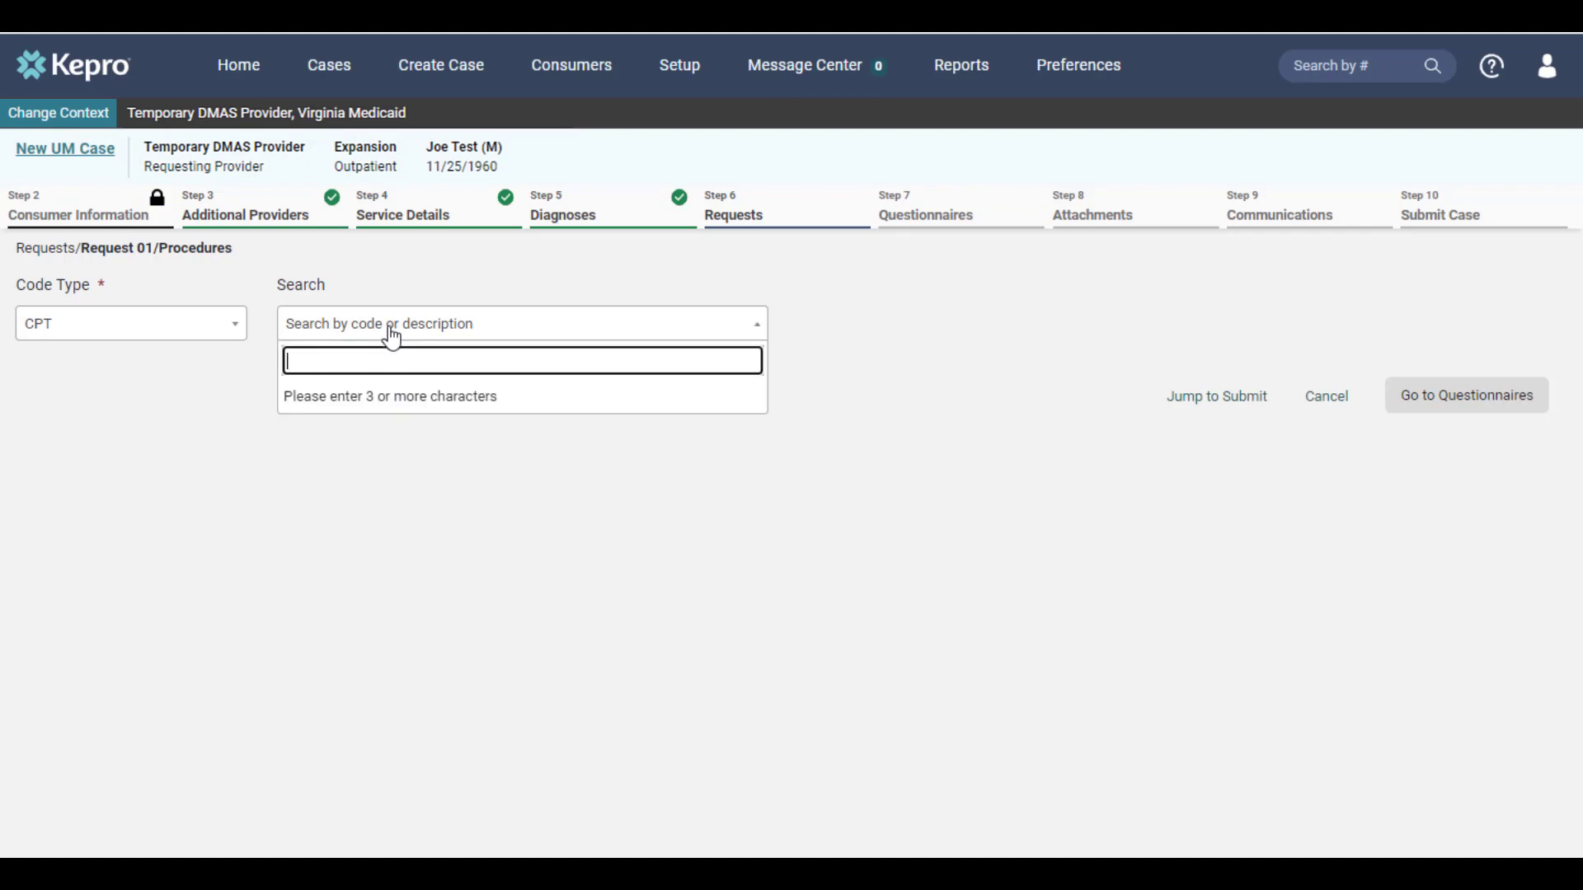
text(h0046)
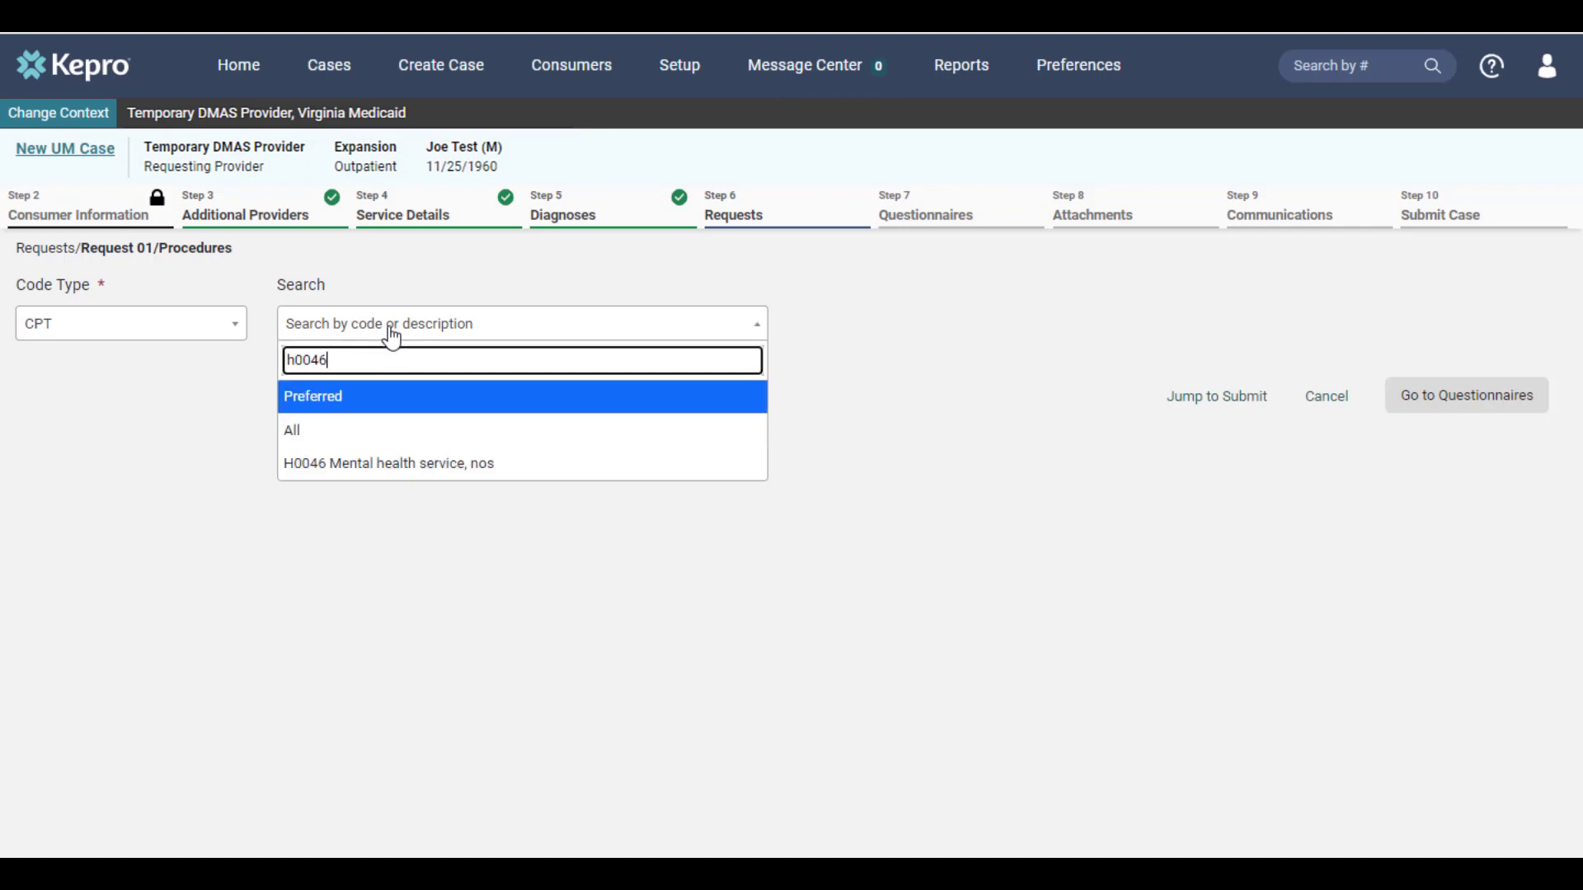
click(531, 480)
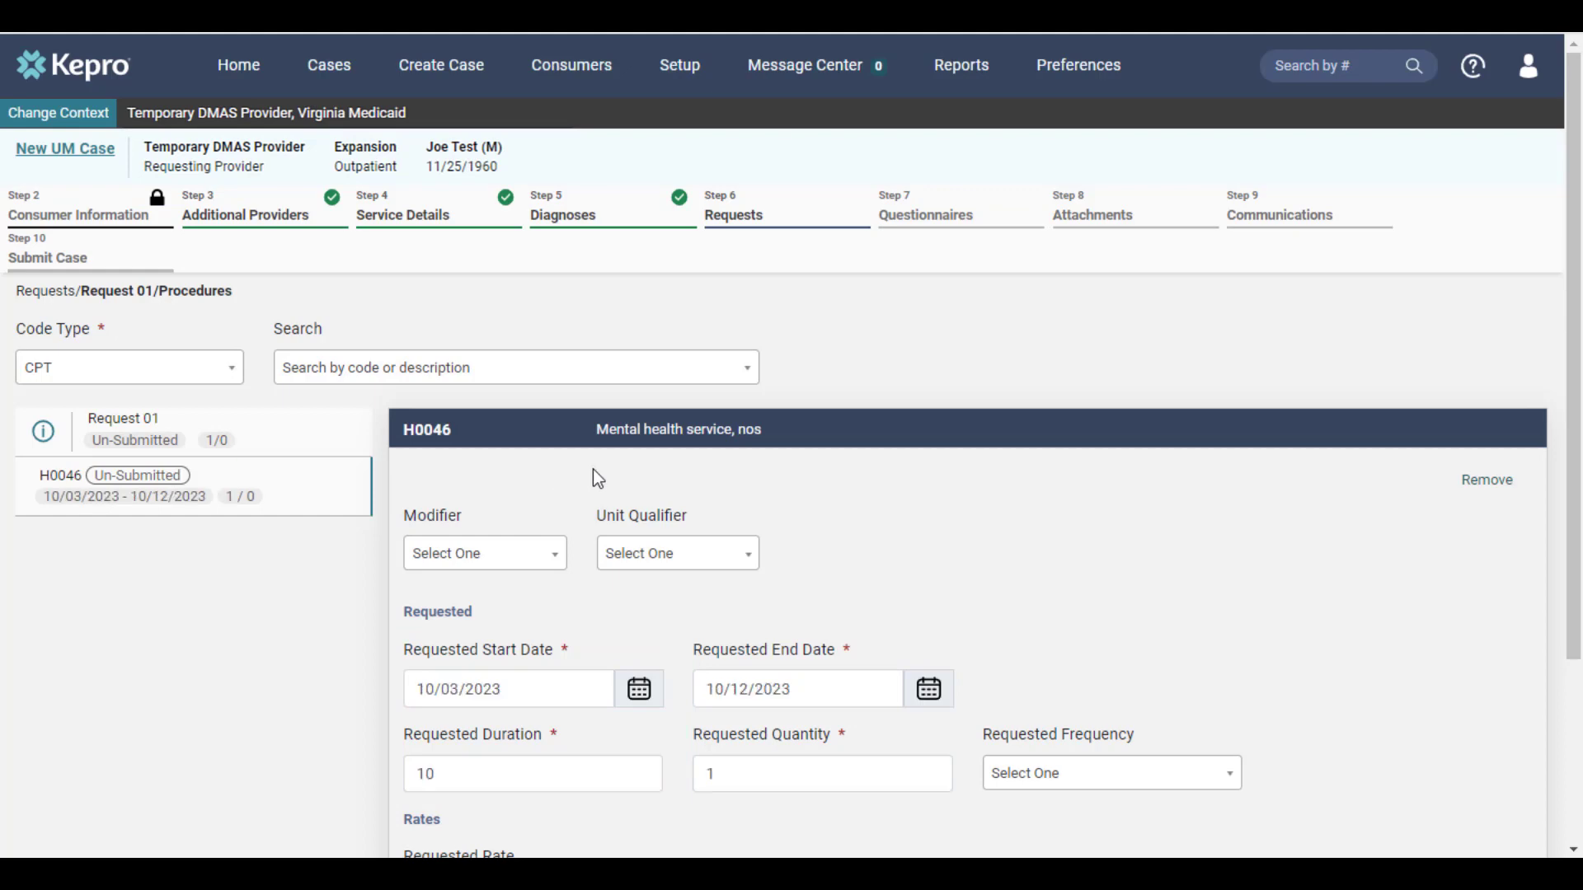
scroll(1081, 564, down, 1)
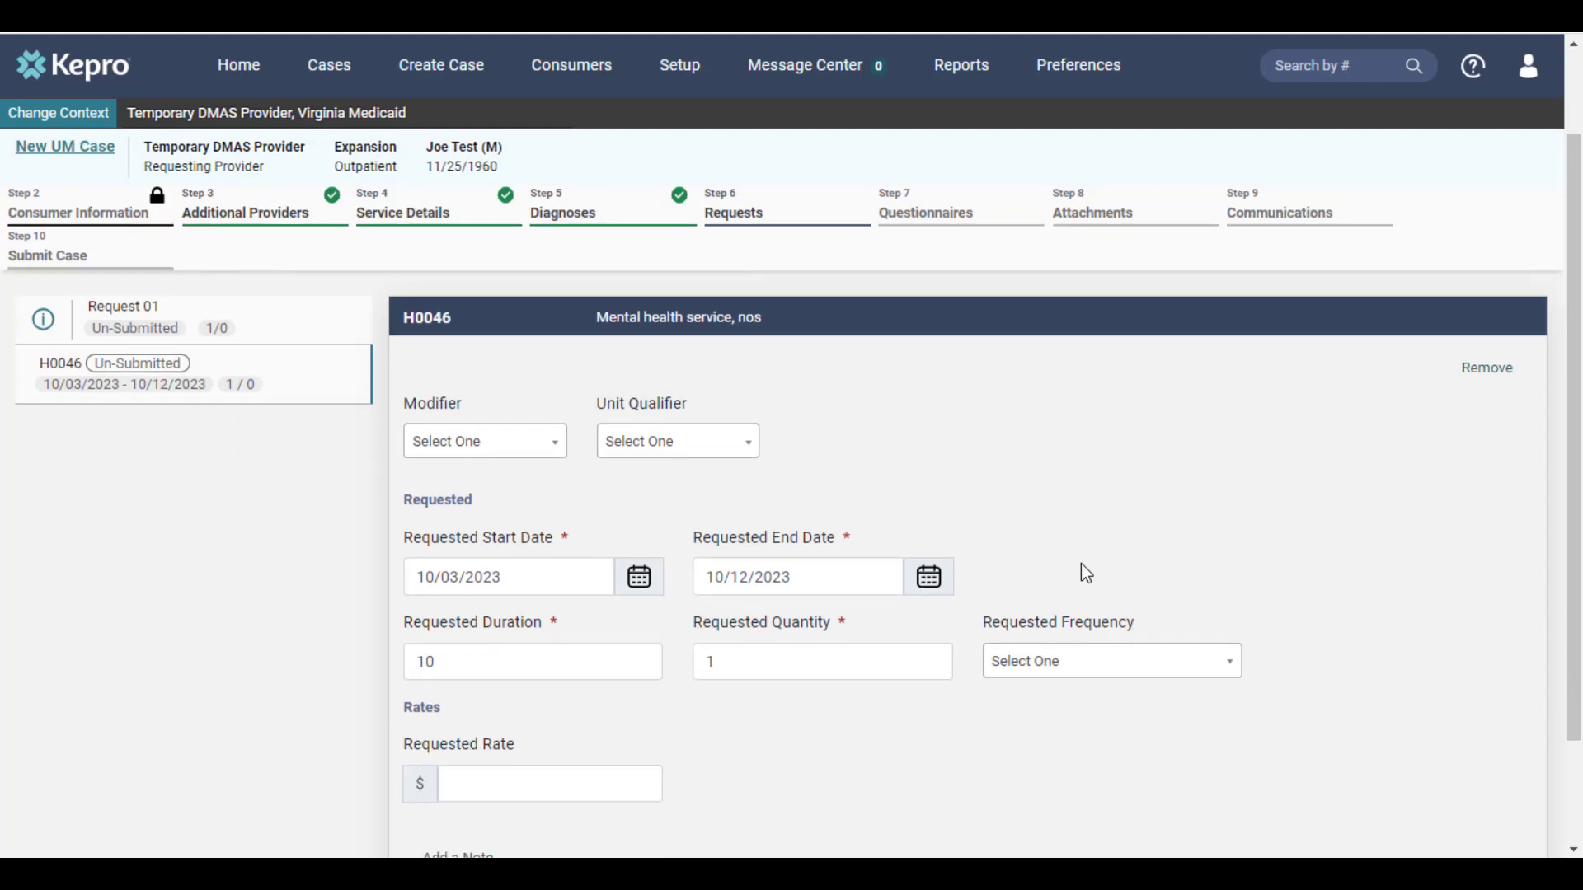
scroll(1081, 565, down, 1)
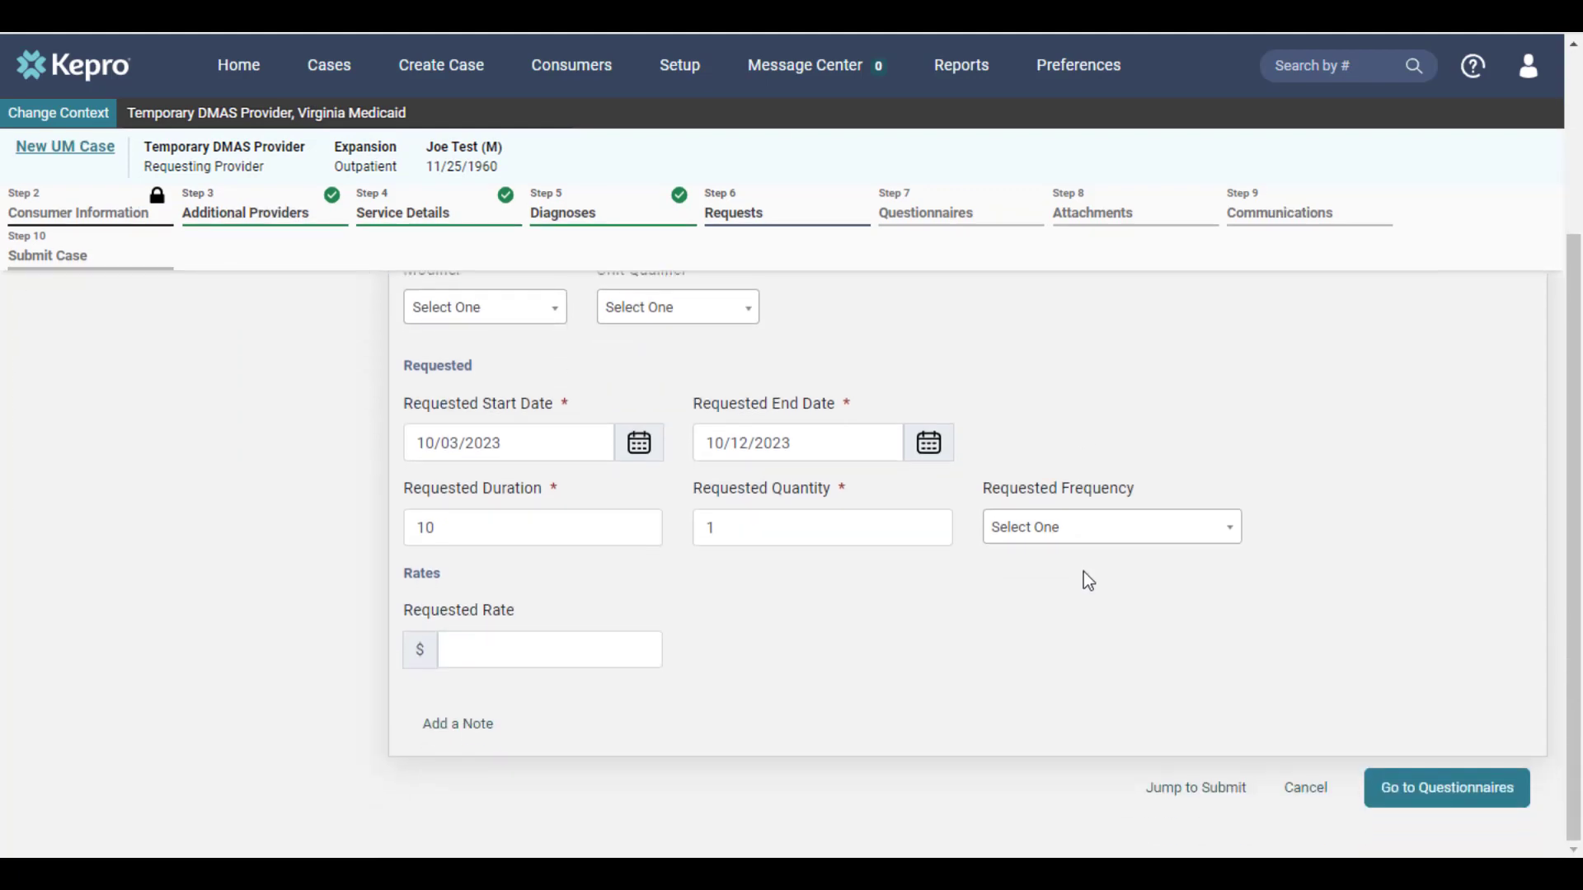
click(1424, 790)
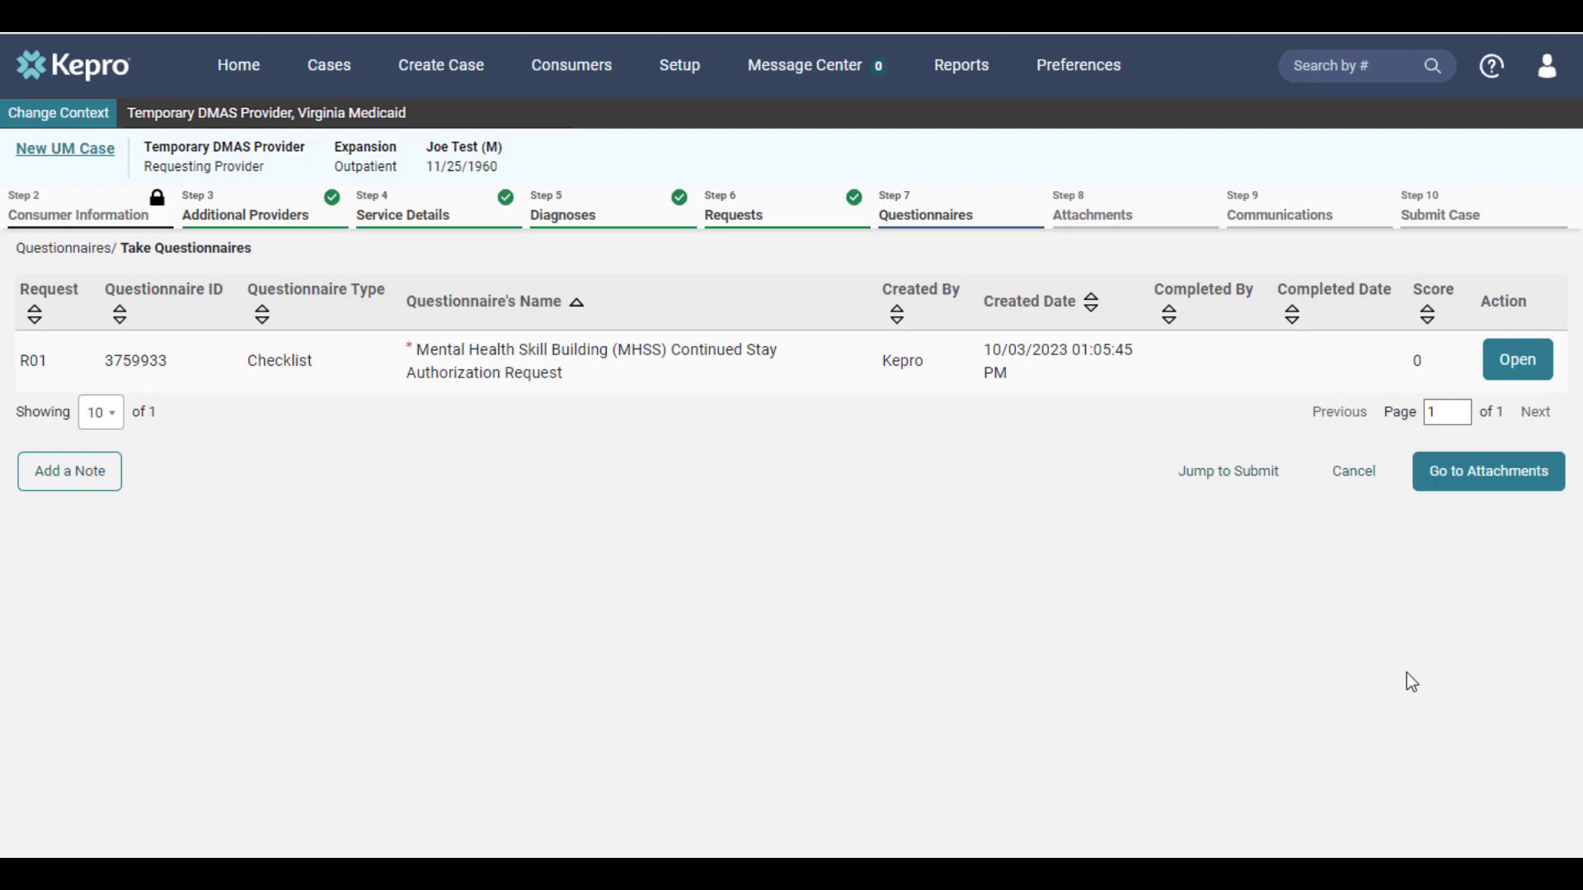
Step: Answer the MHSS Continued Stay Authorization checklist sections and mark it complete
click(1500, 375)
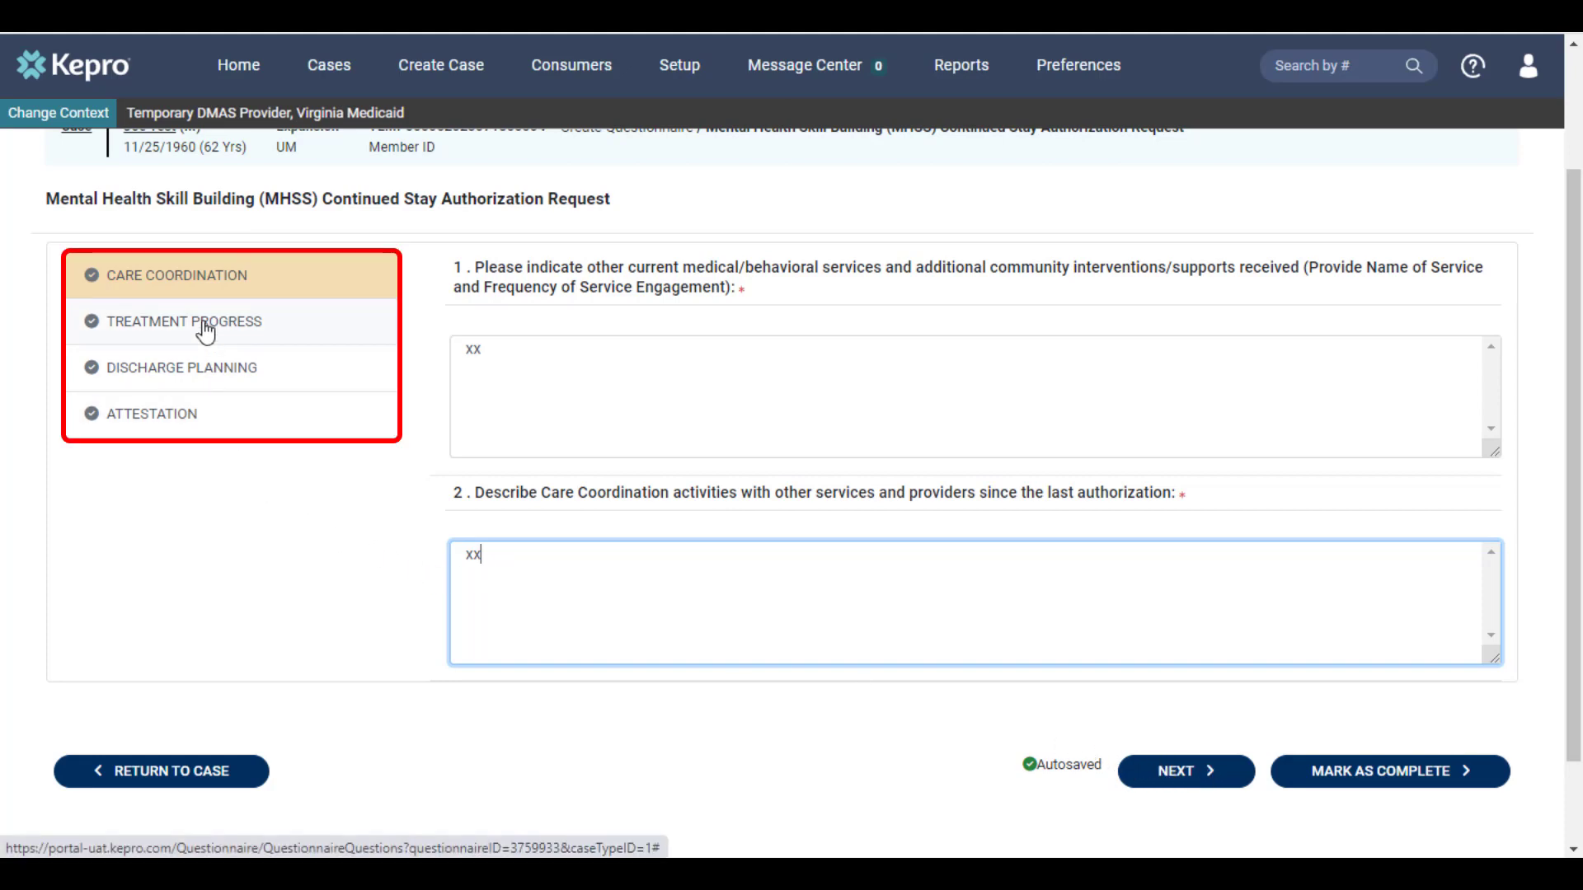
click(1187, 783)
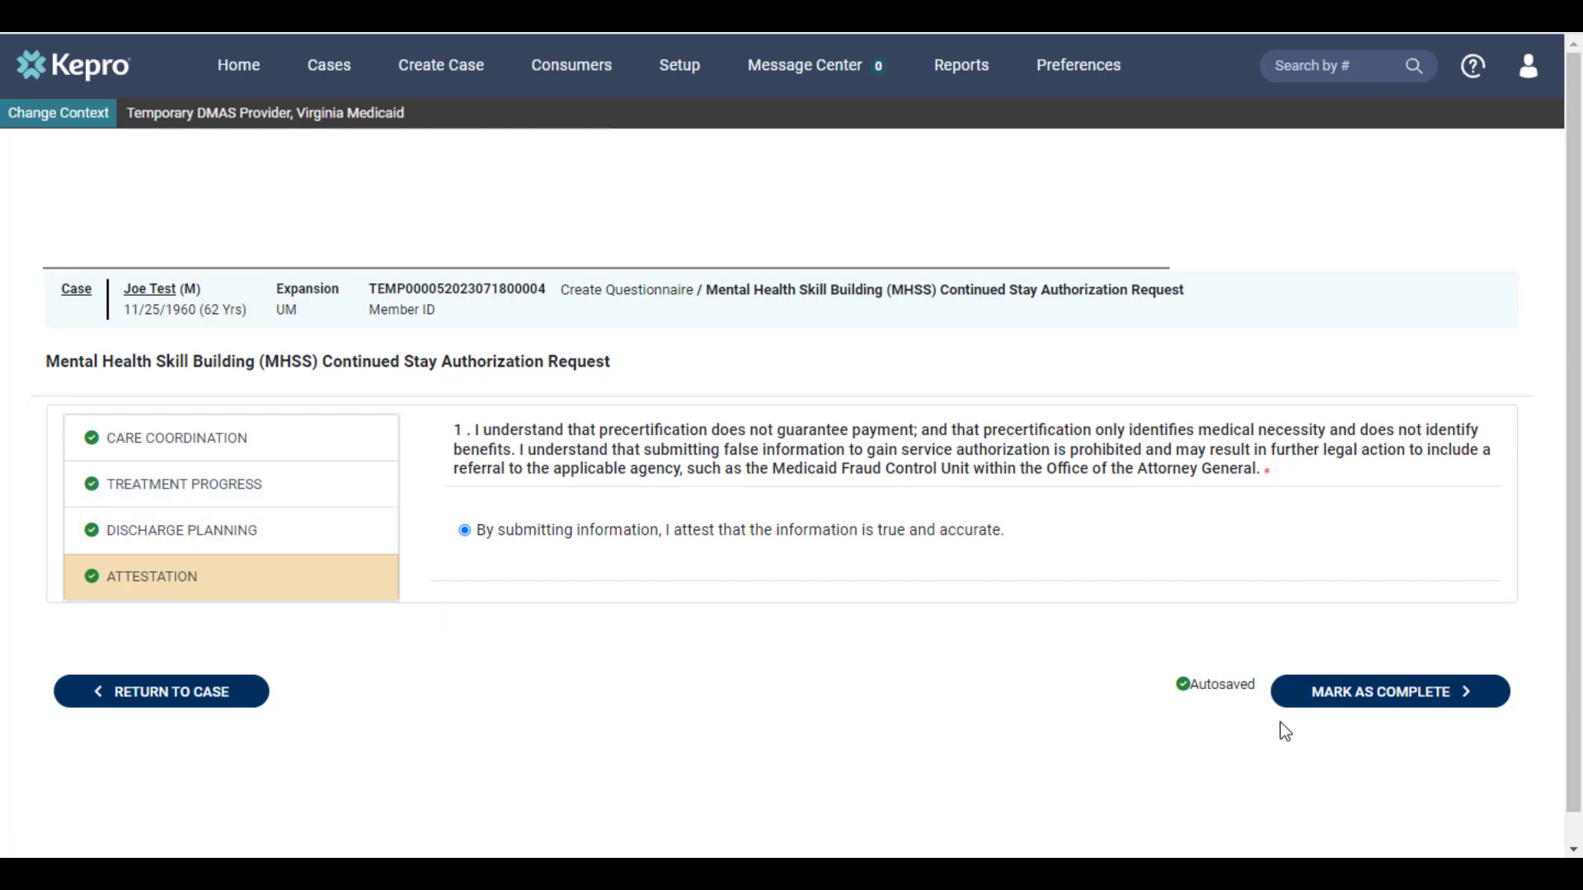
click(1334, 707)
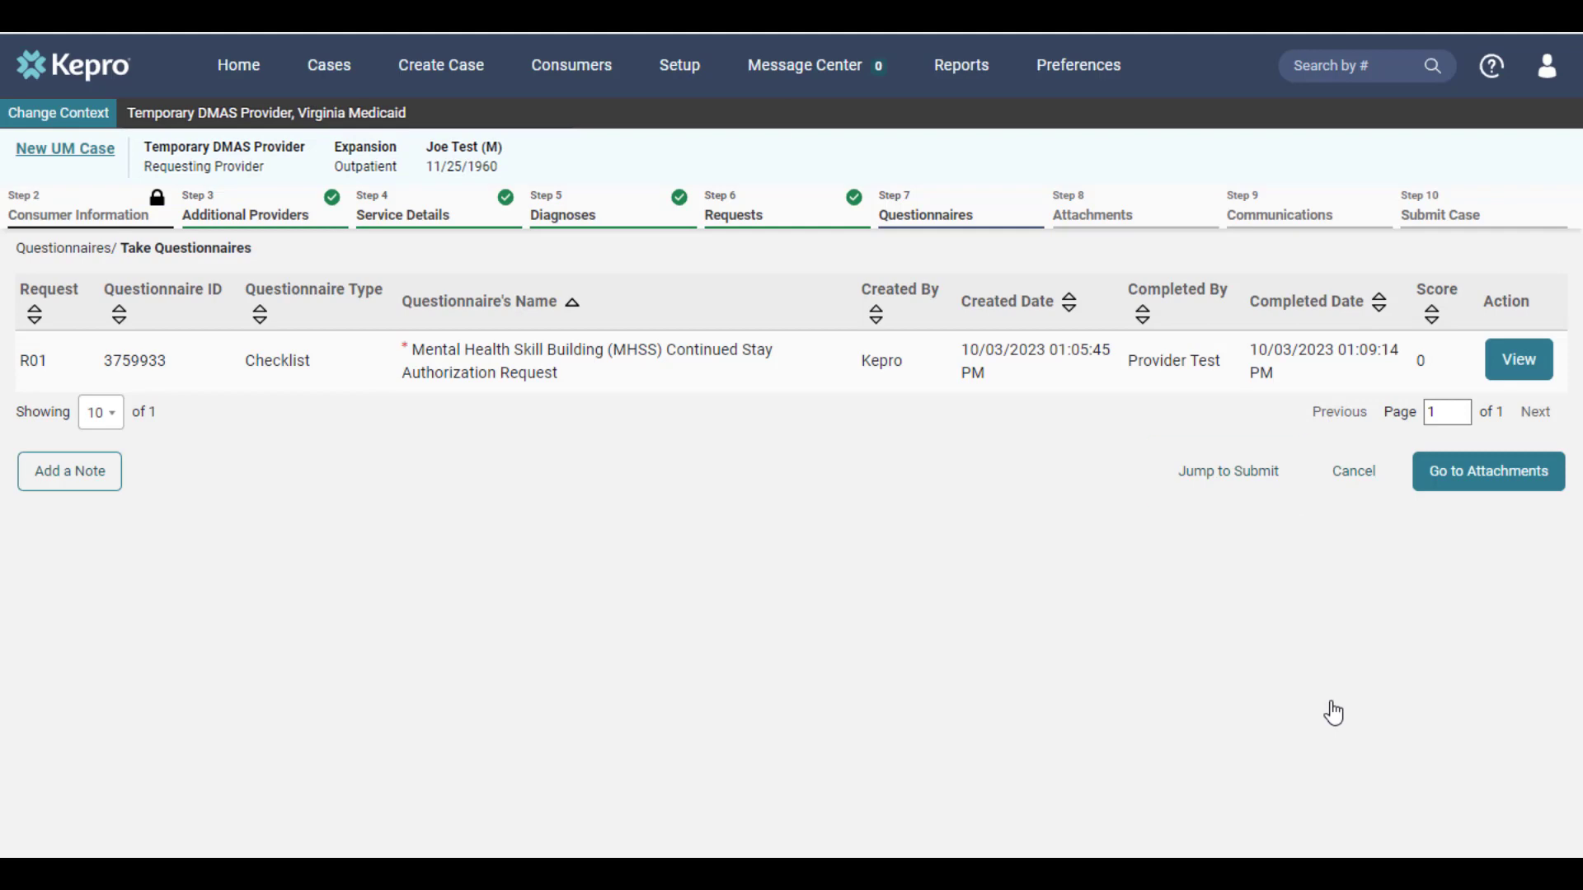
Step: Review the concurrent UM-Outpatient case, then submit it and agree to the precertification disclaimer
click(1231, 473)
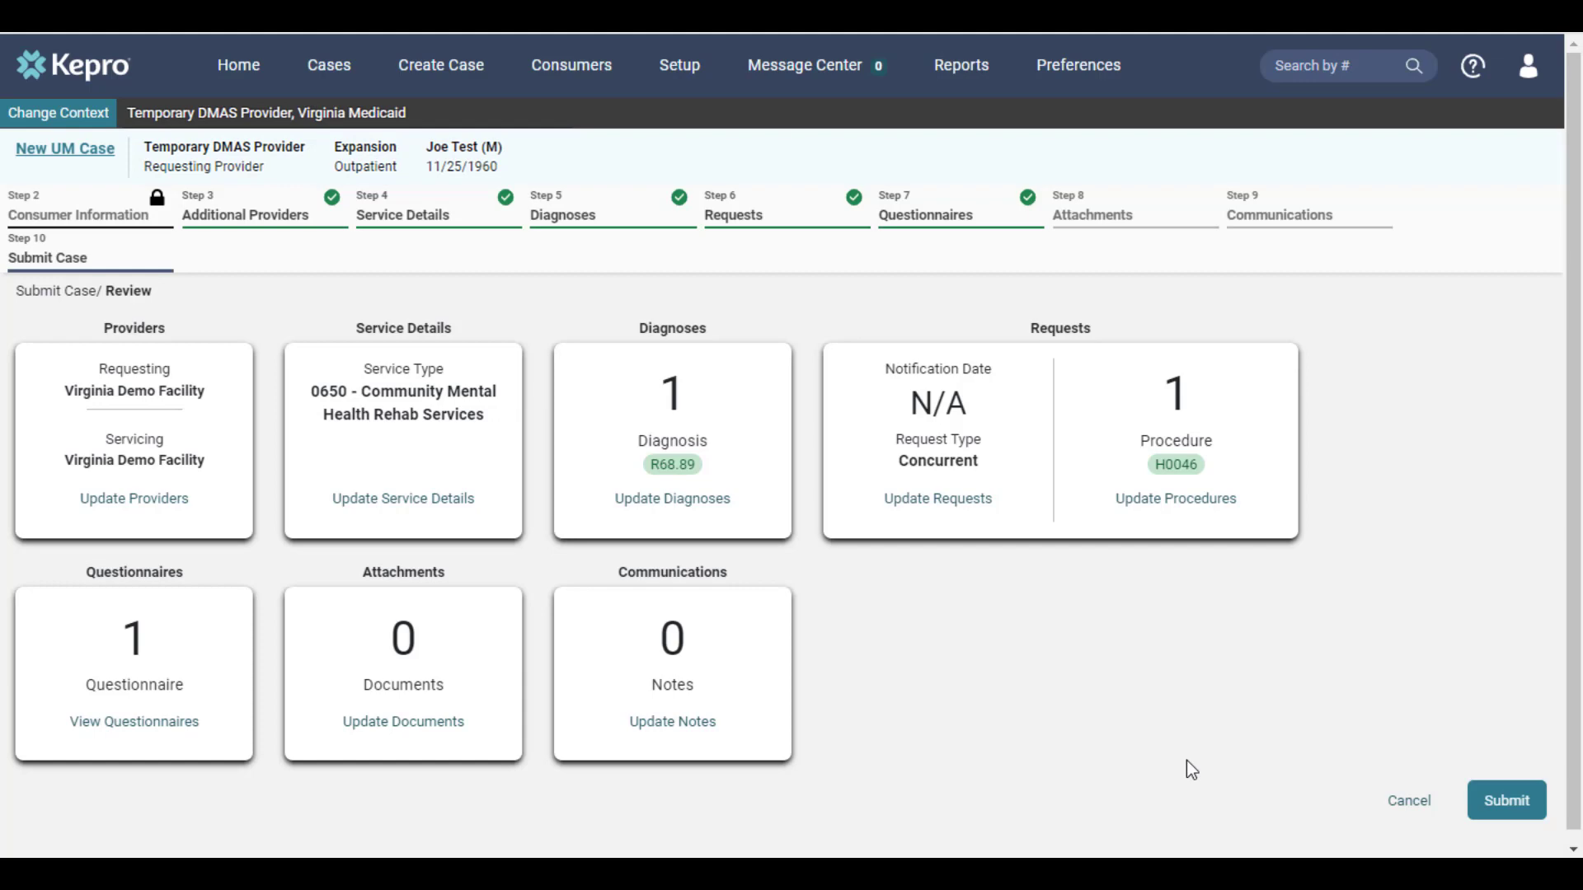
click(1499, 802)
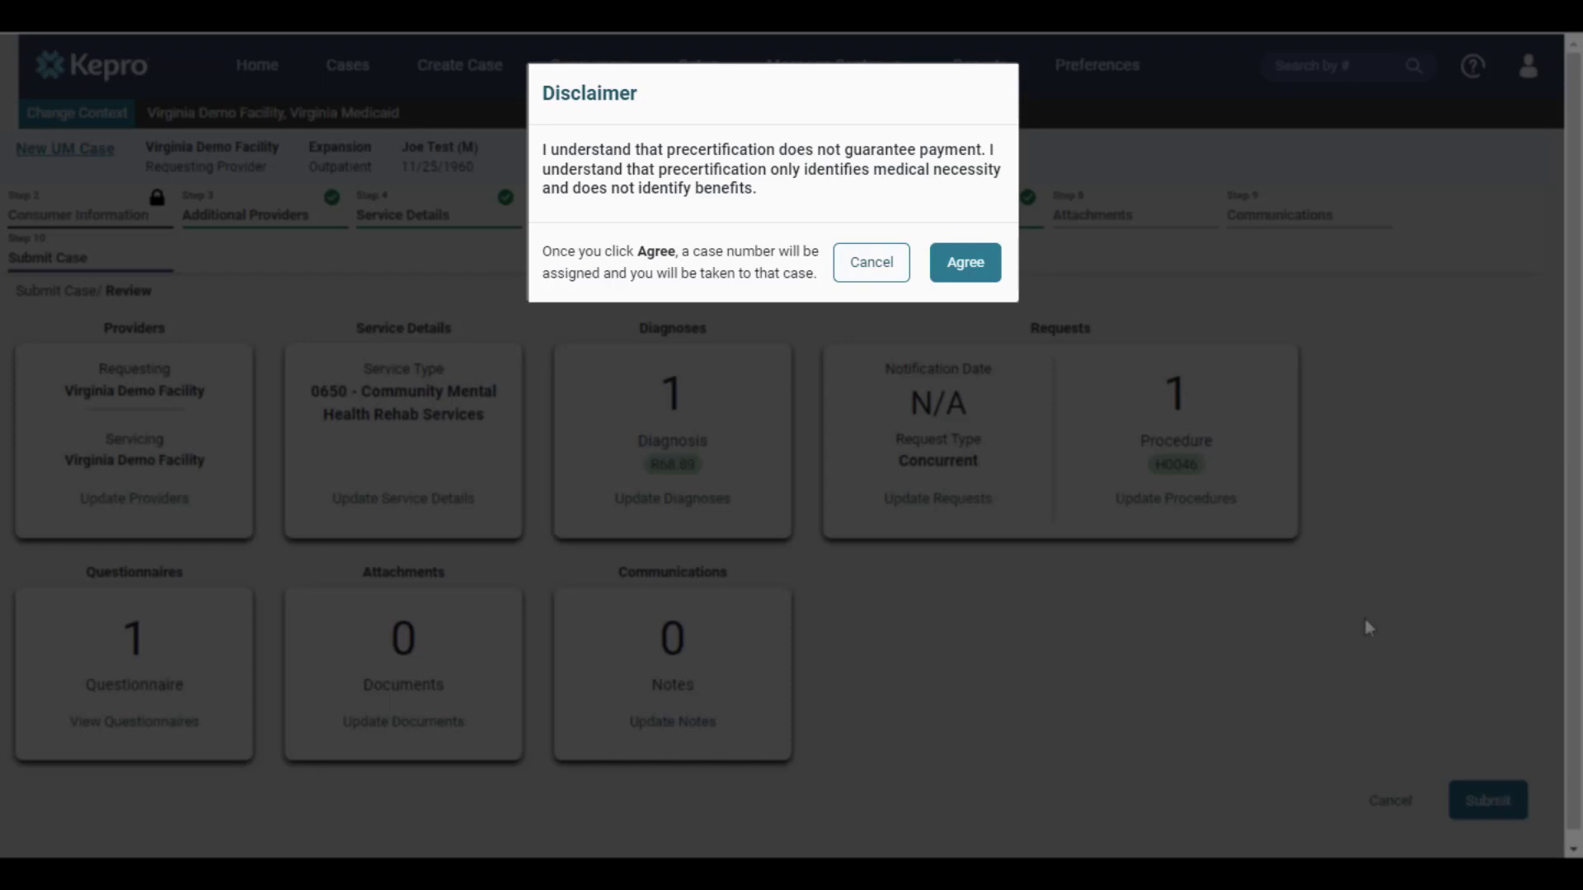
click(977, 271)
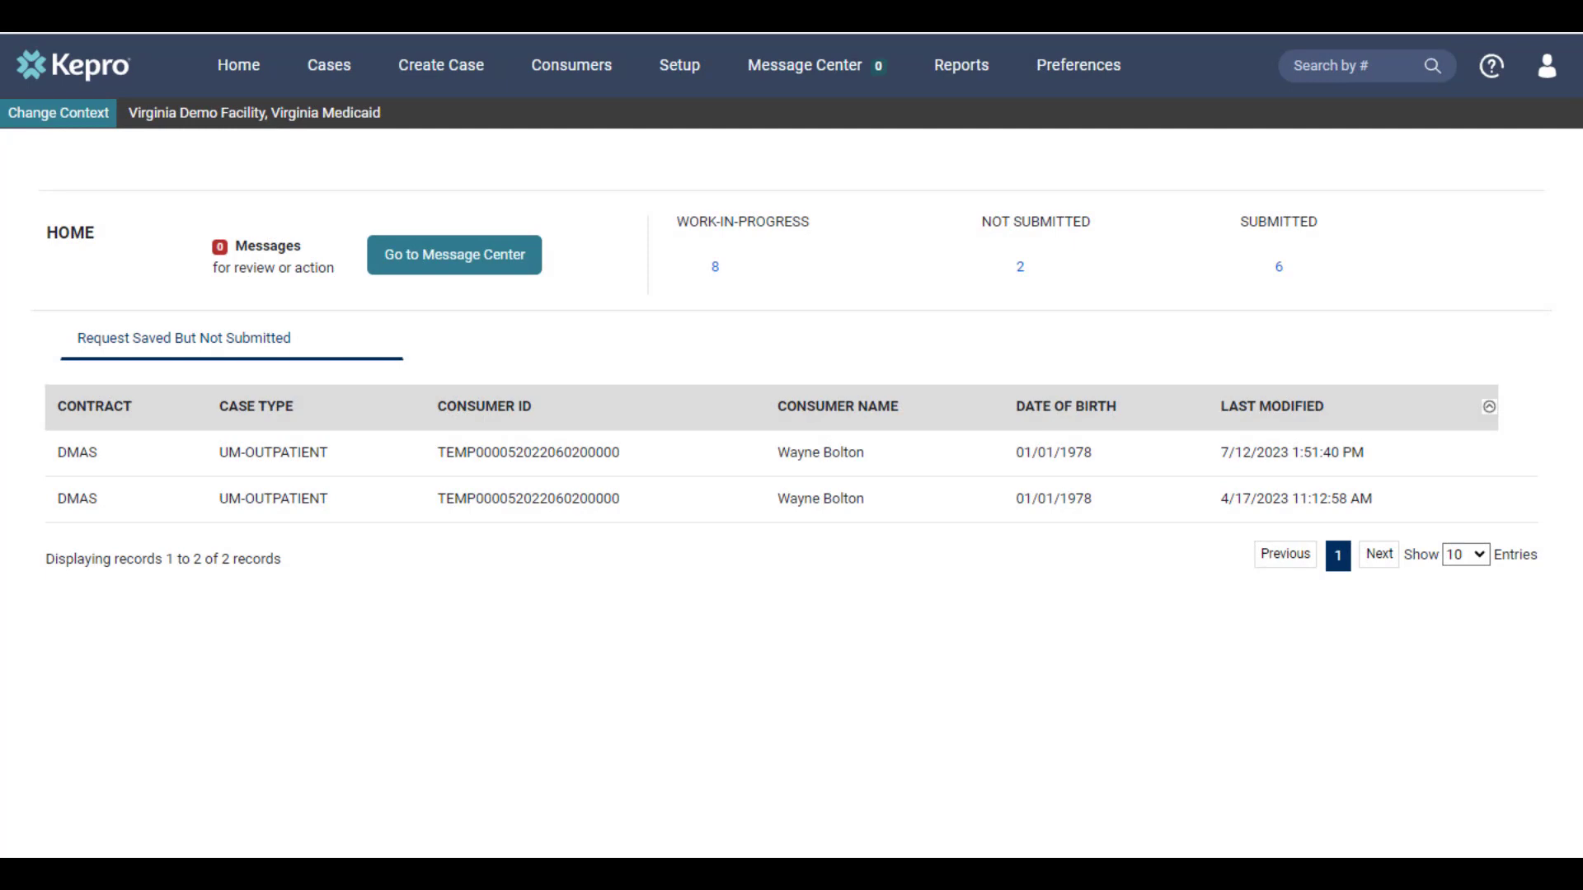
Step: Start a new case on the DMAS contract as an Outpatient request
click(452, 74)
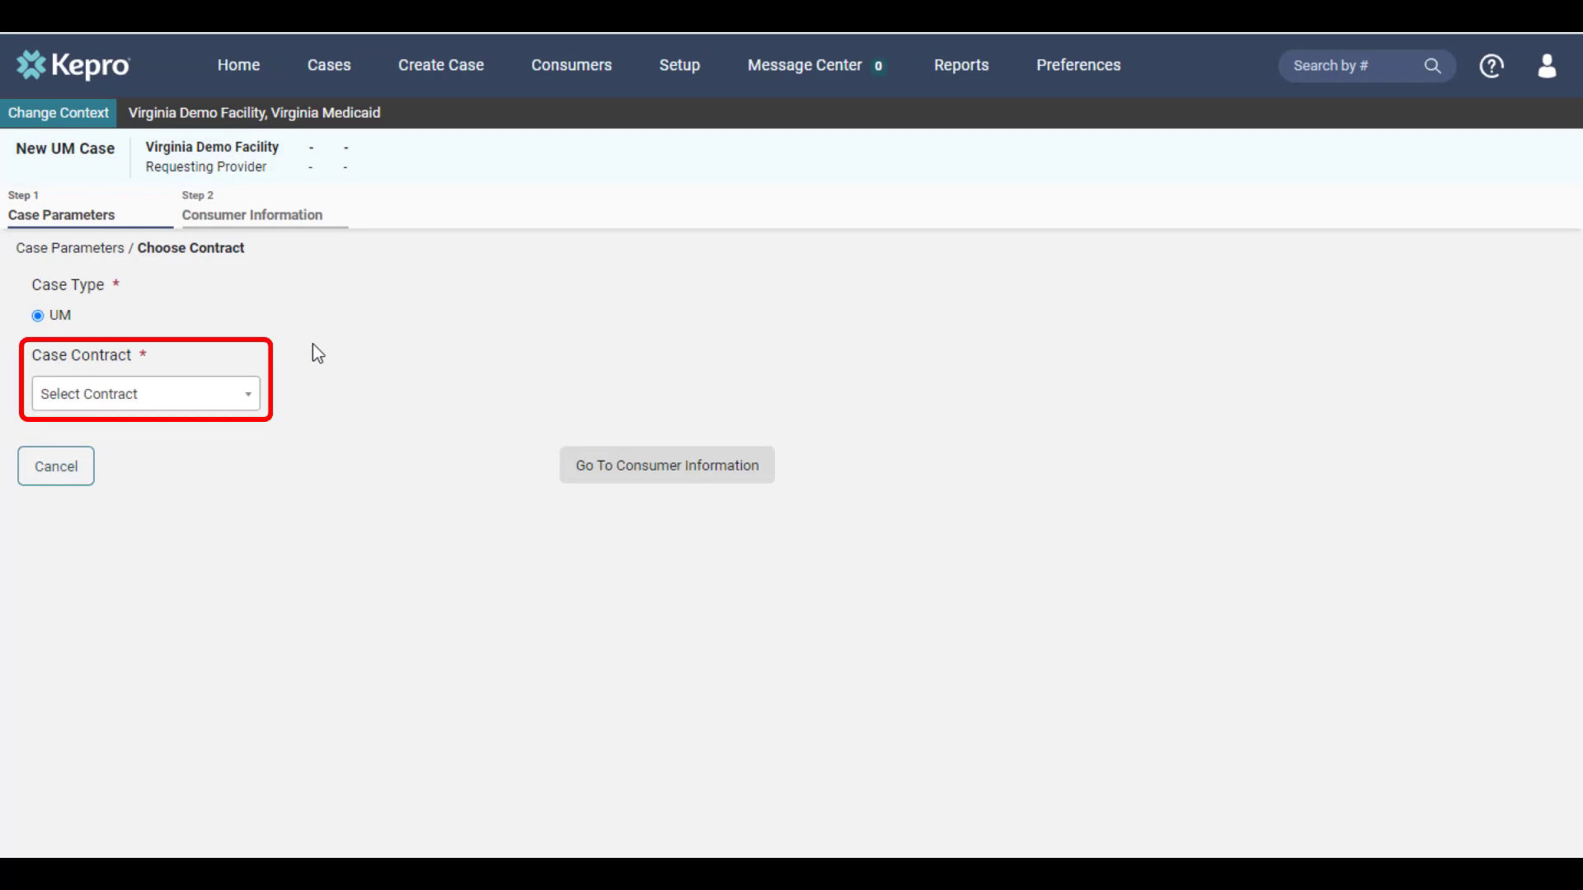
click(246, 407)
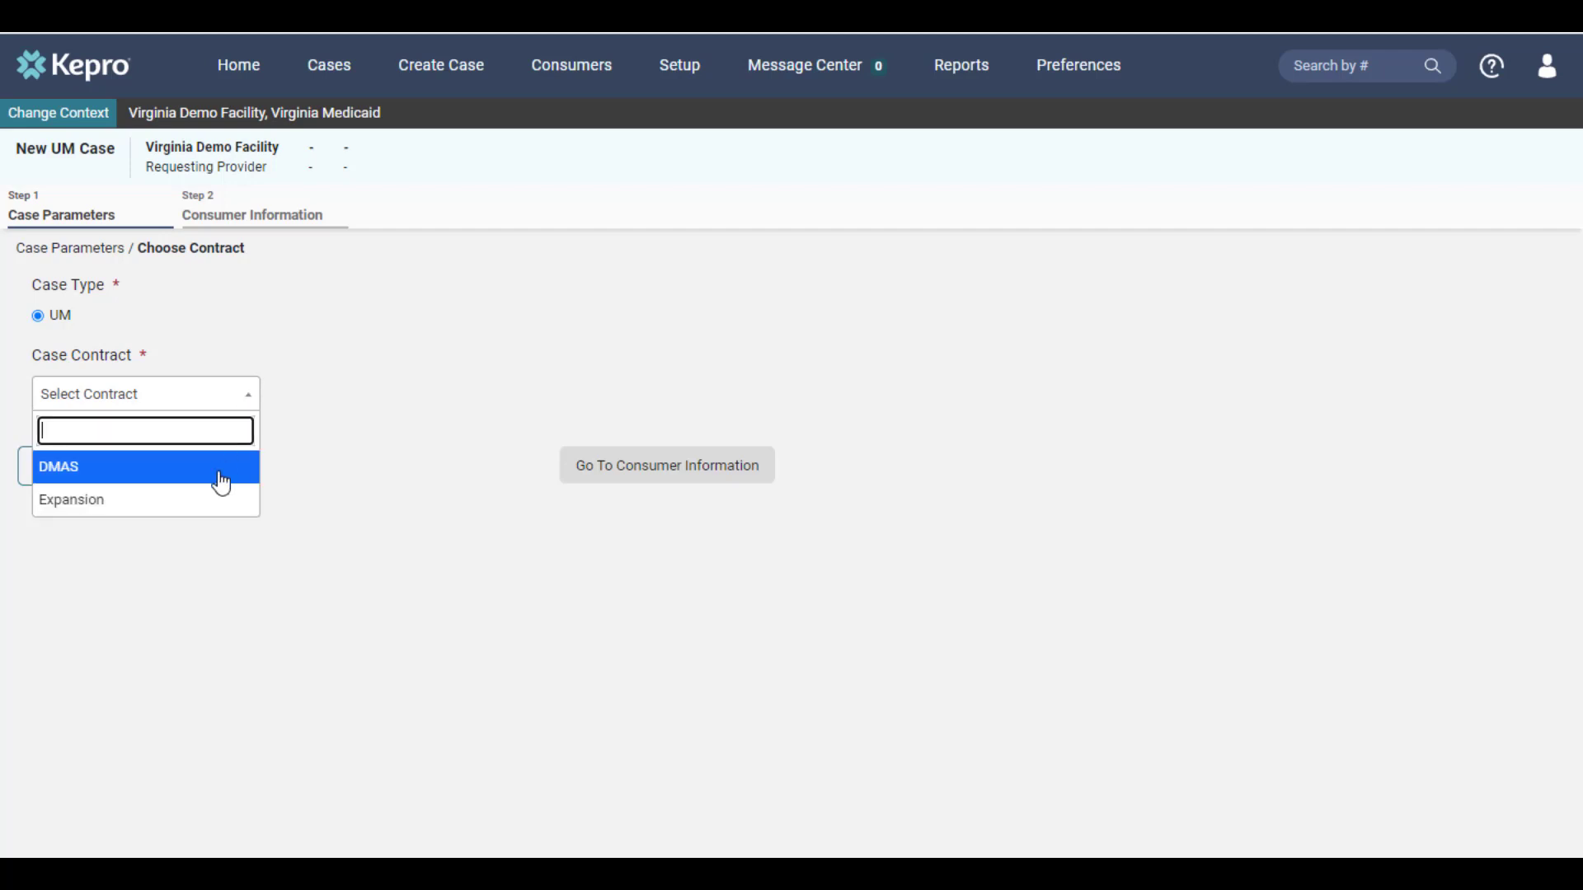
click(221, 484)
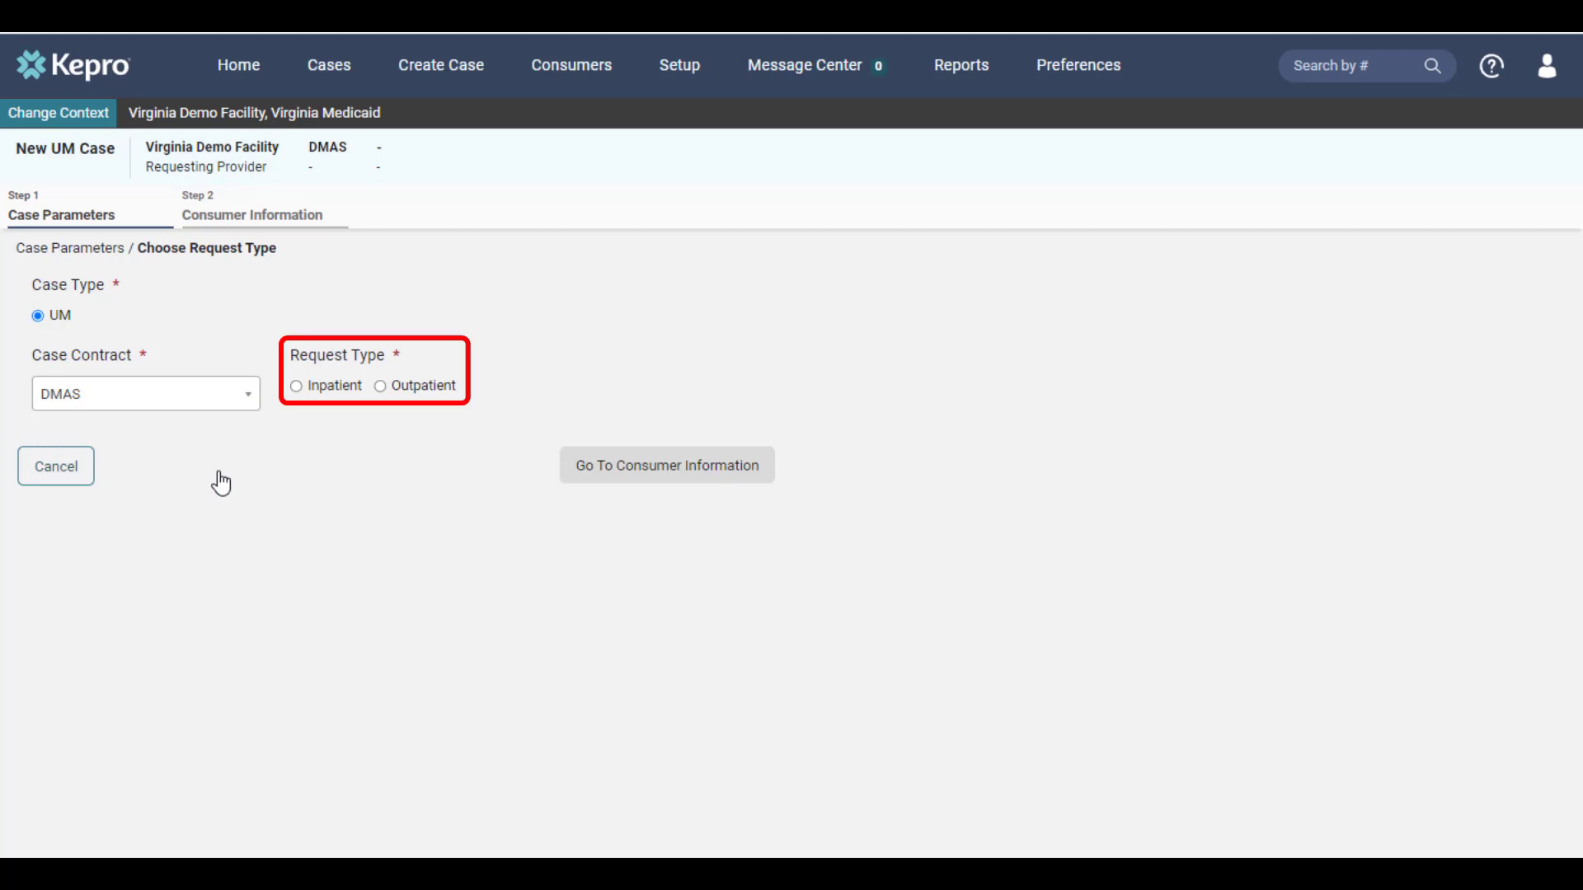
click(422, 389)
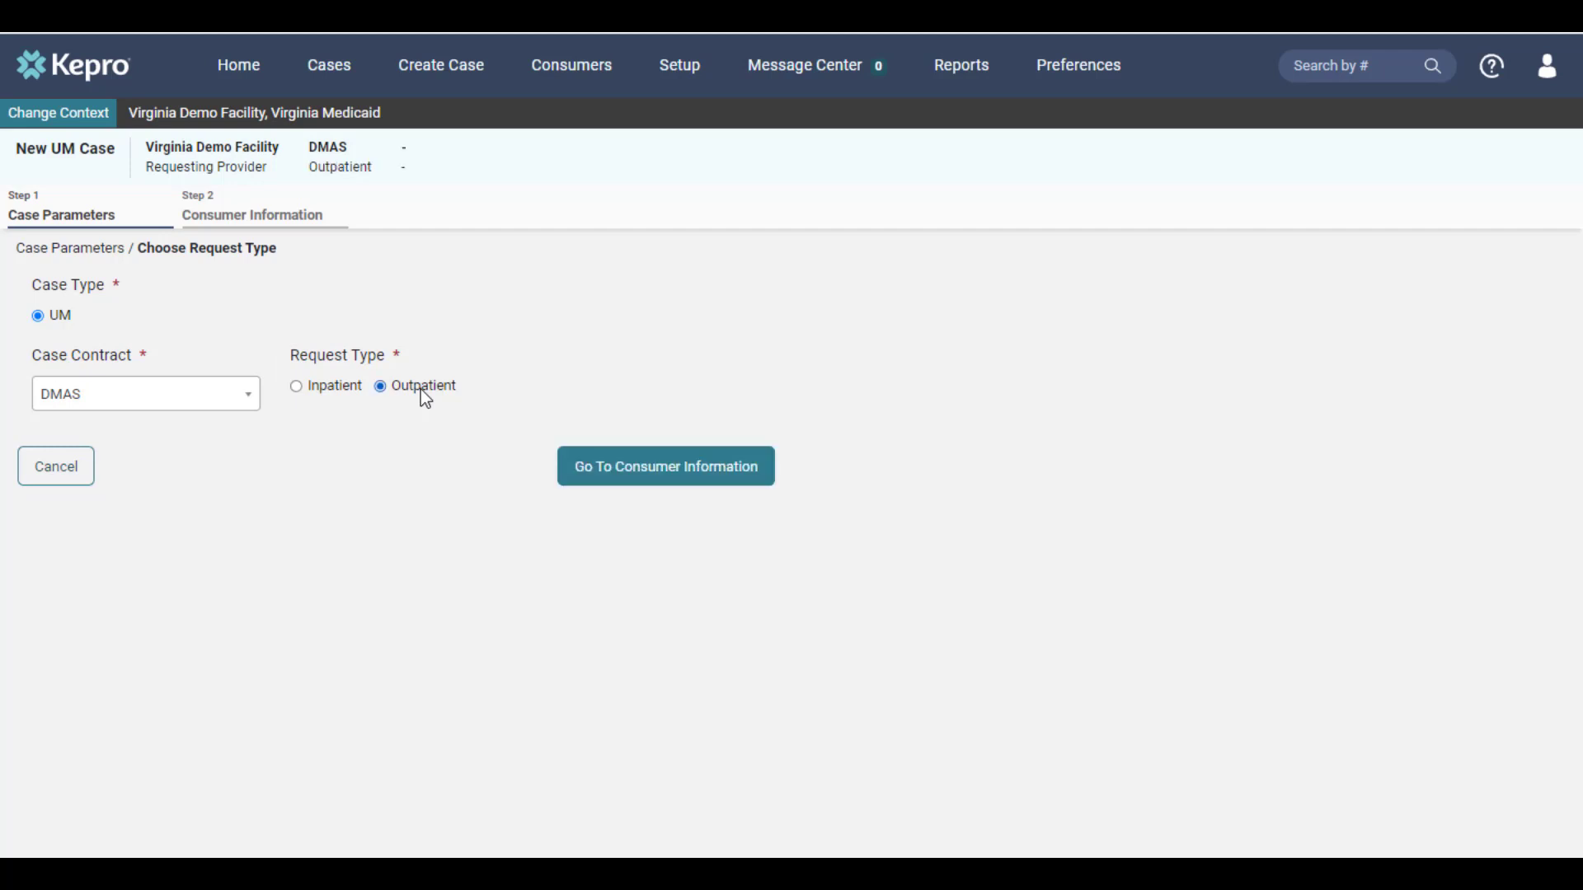
click(617, 471)
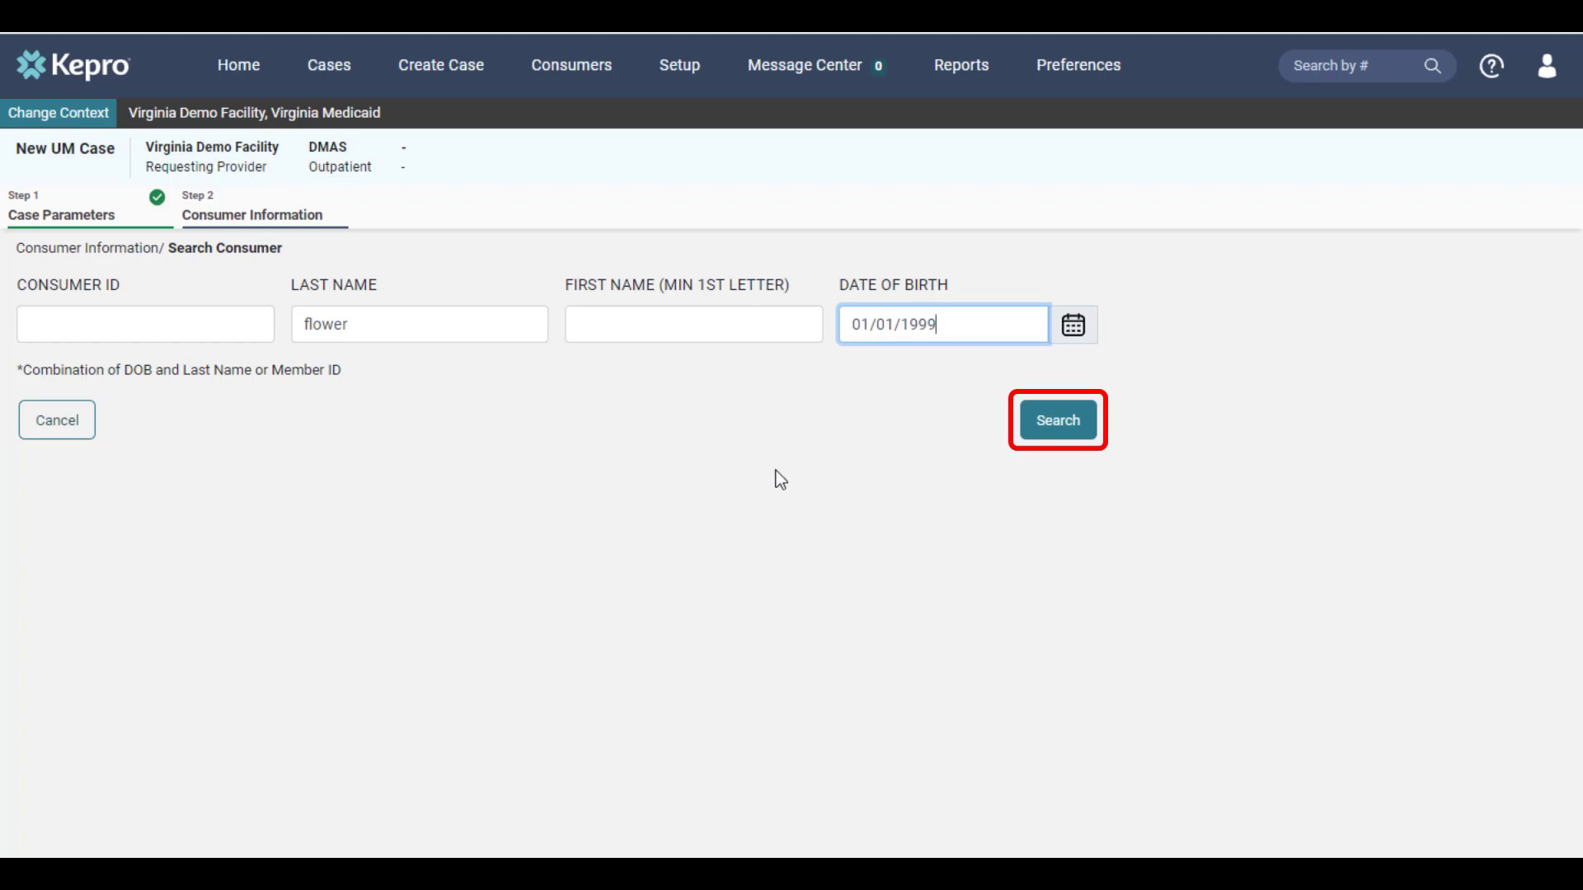
Step: Find the consumer by last name and birth date, choose the match, and create the case
click(1046, 450)
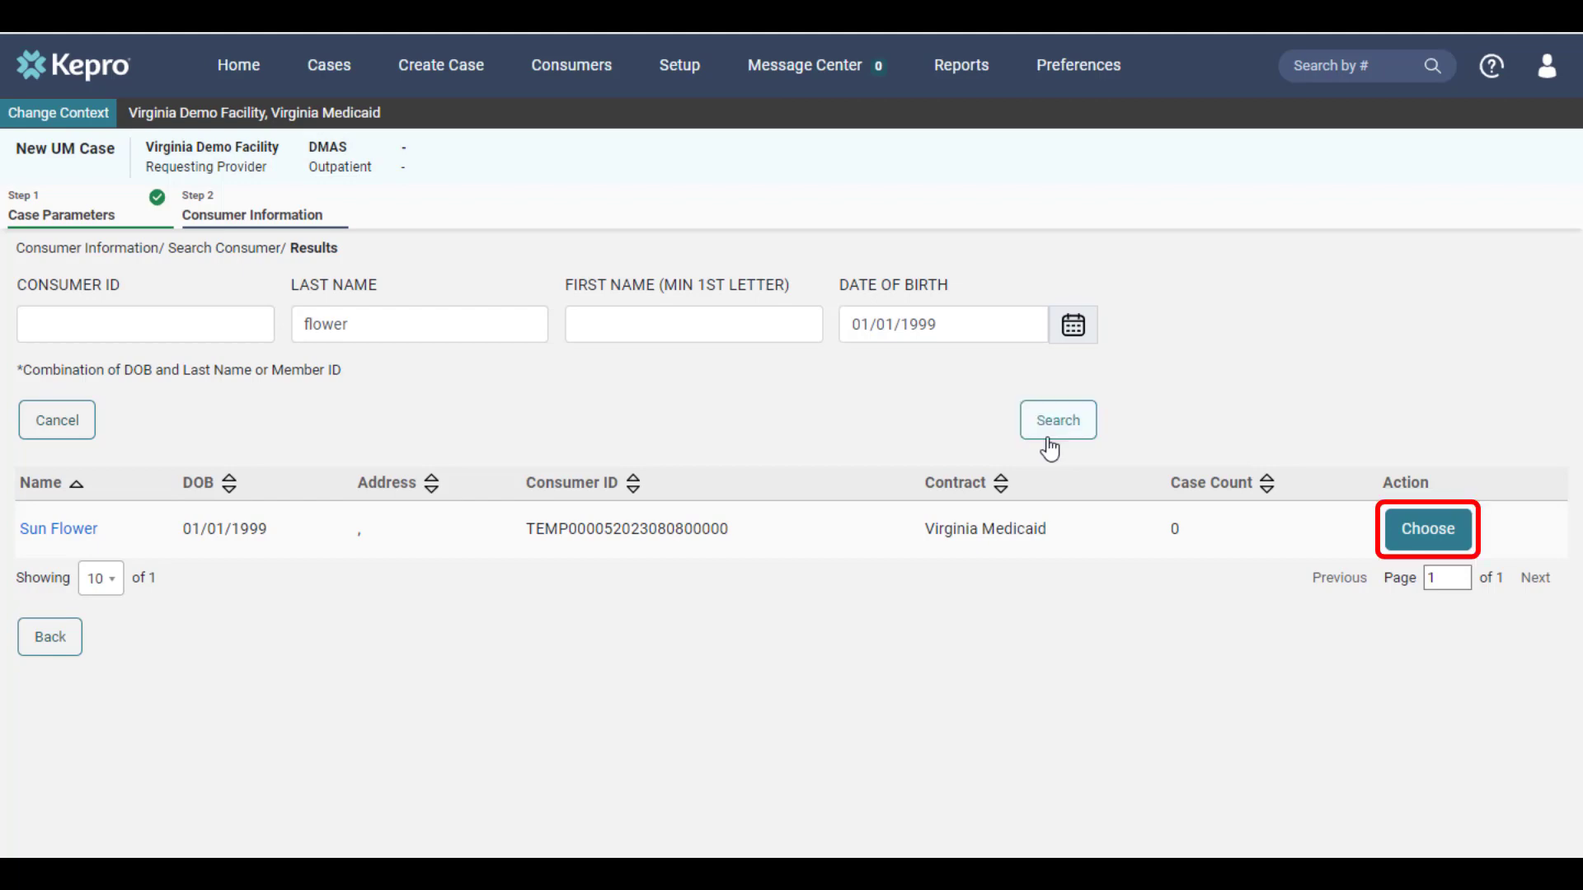
click(1408, 539)
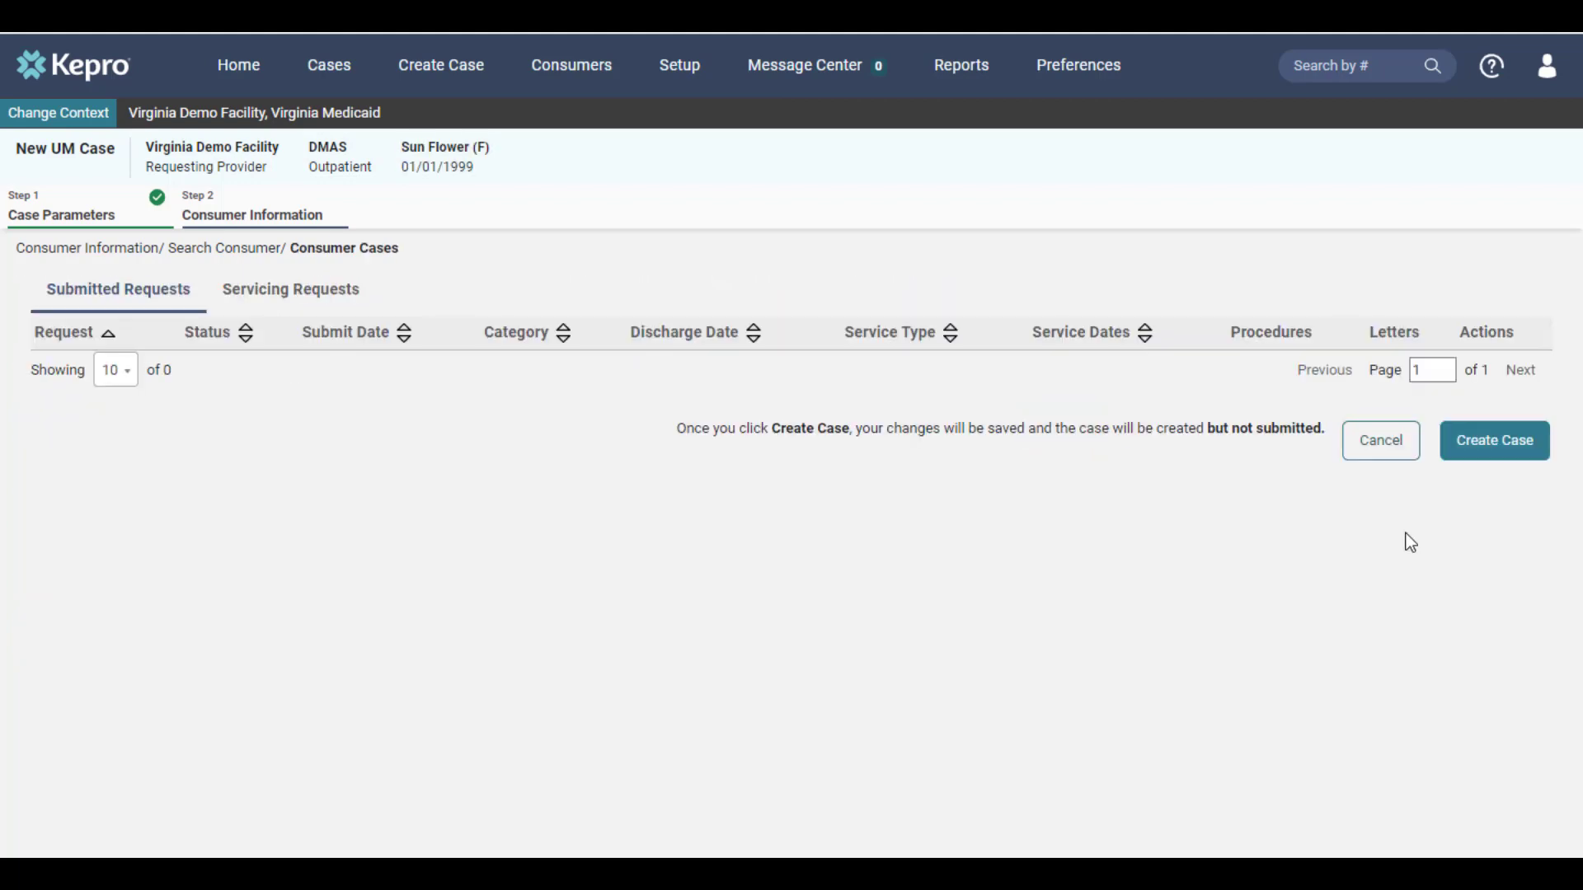
click(1491, 458)
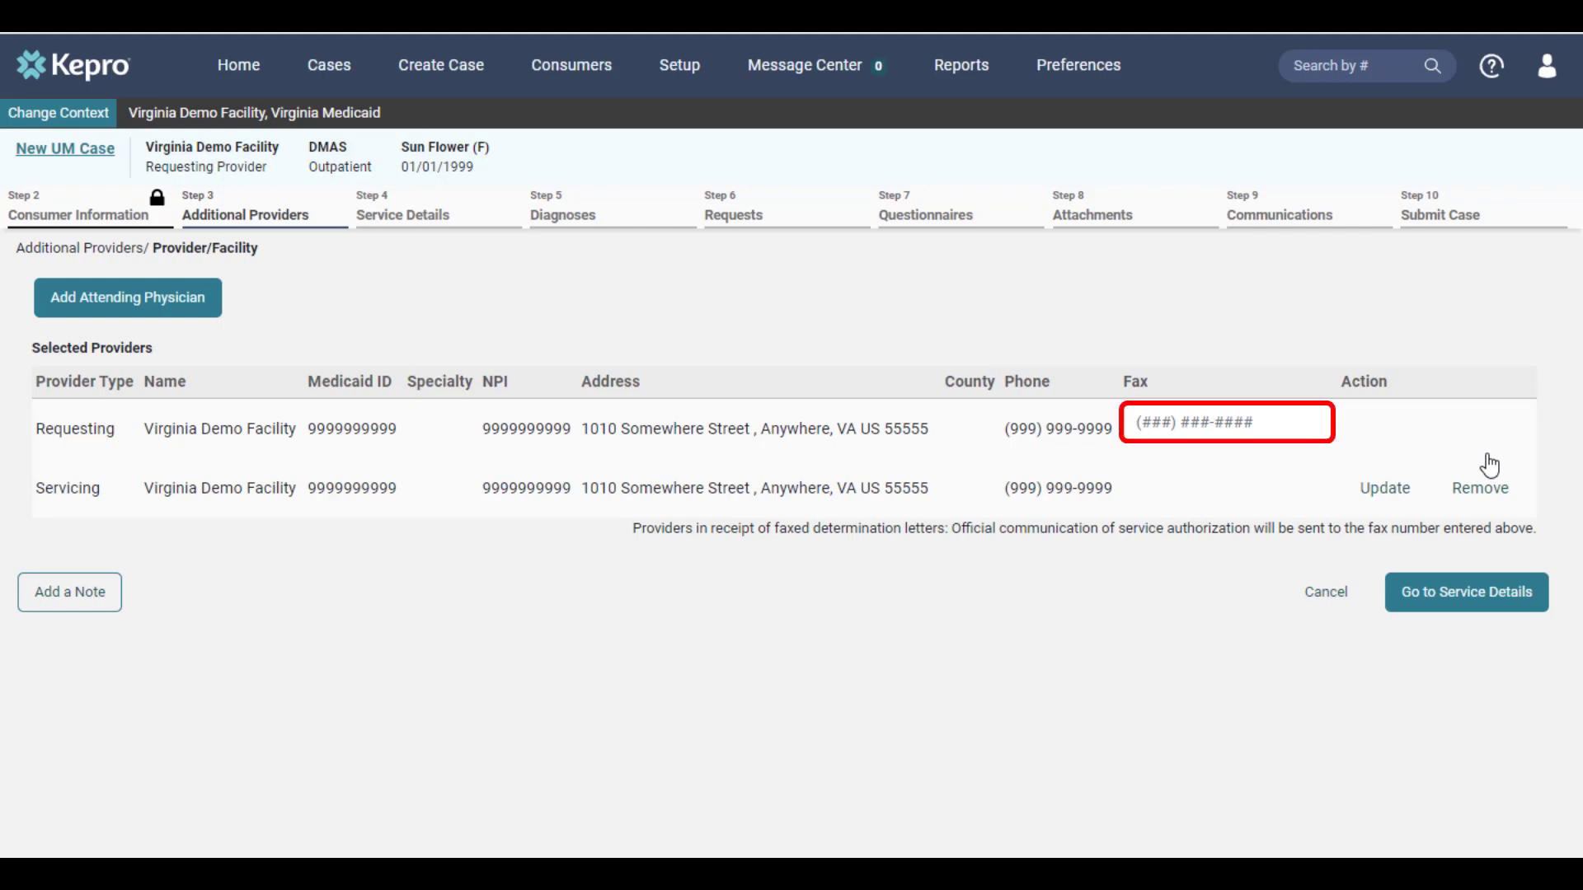
Step: Enter the requesting provider's fax number
click(1268, 429)
text(55555)
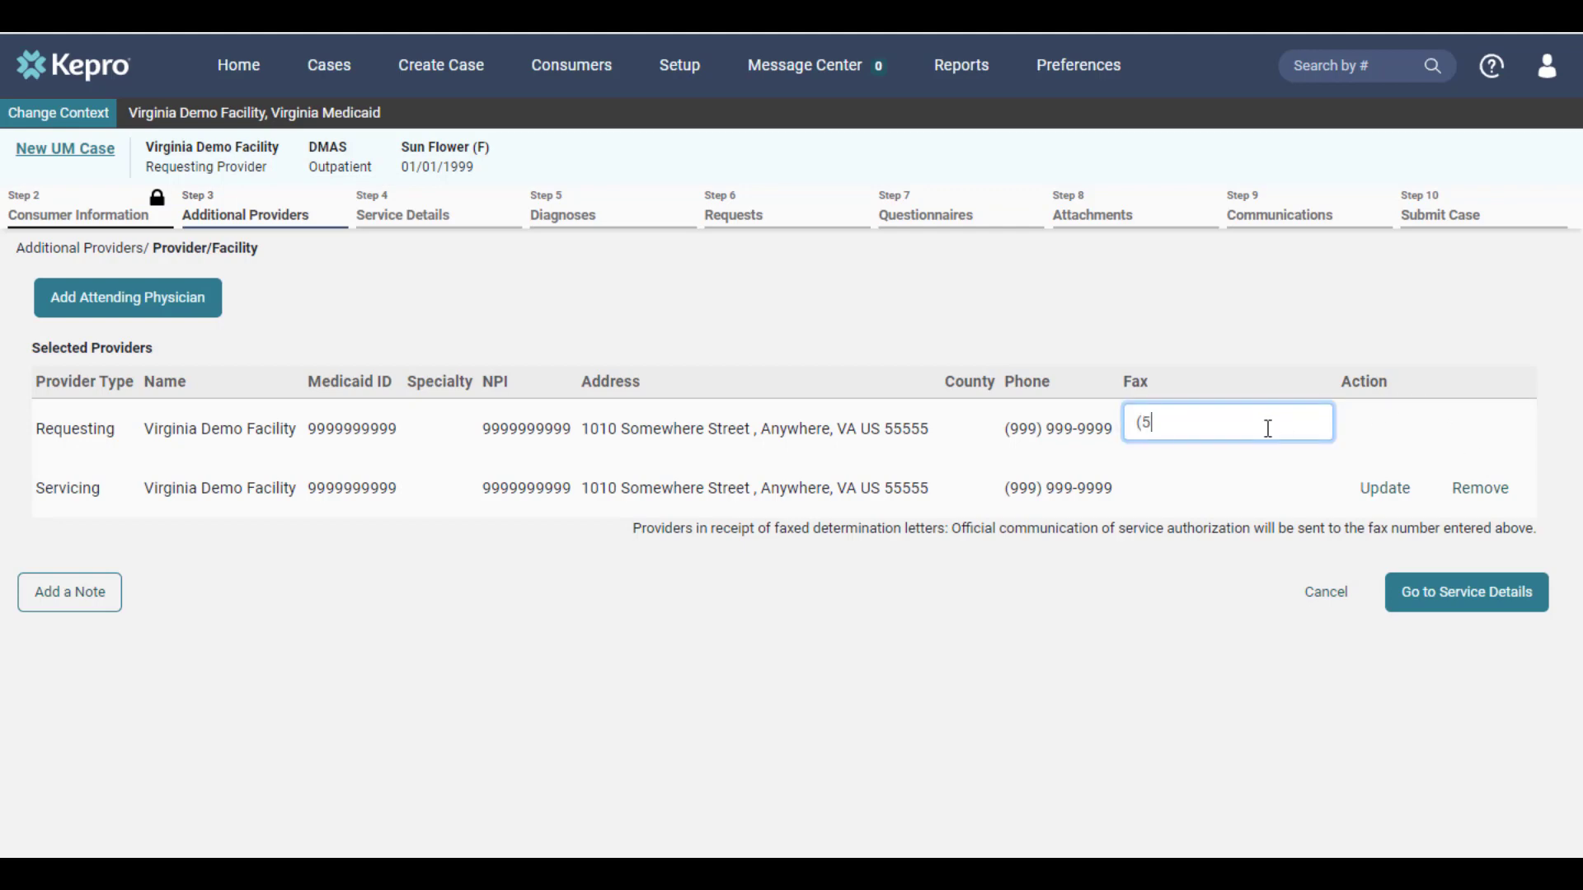
text(55555)
click(1254, 578)
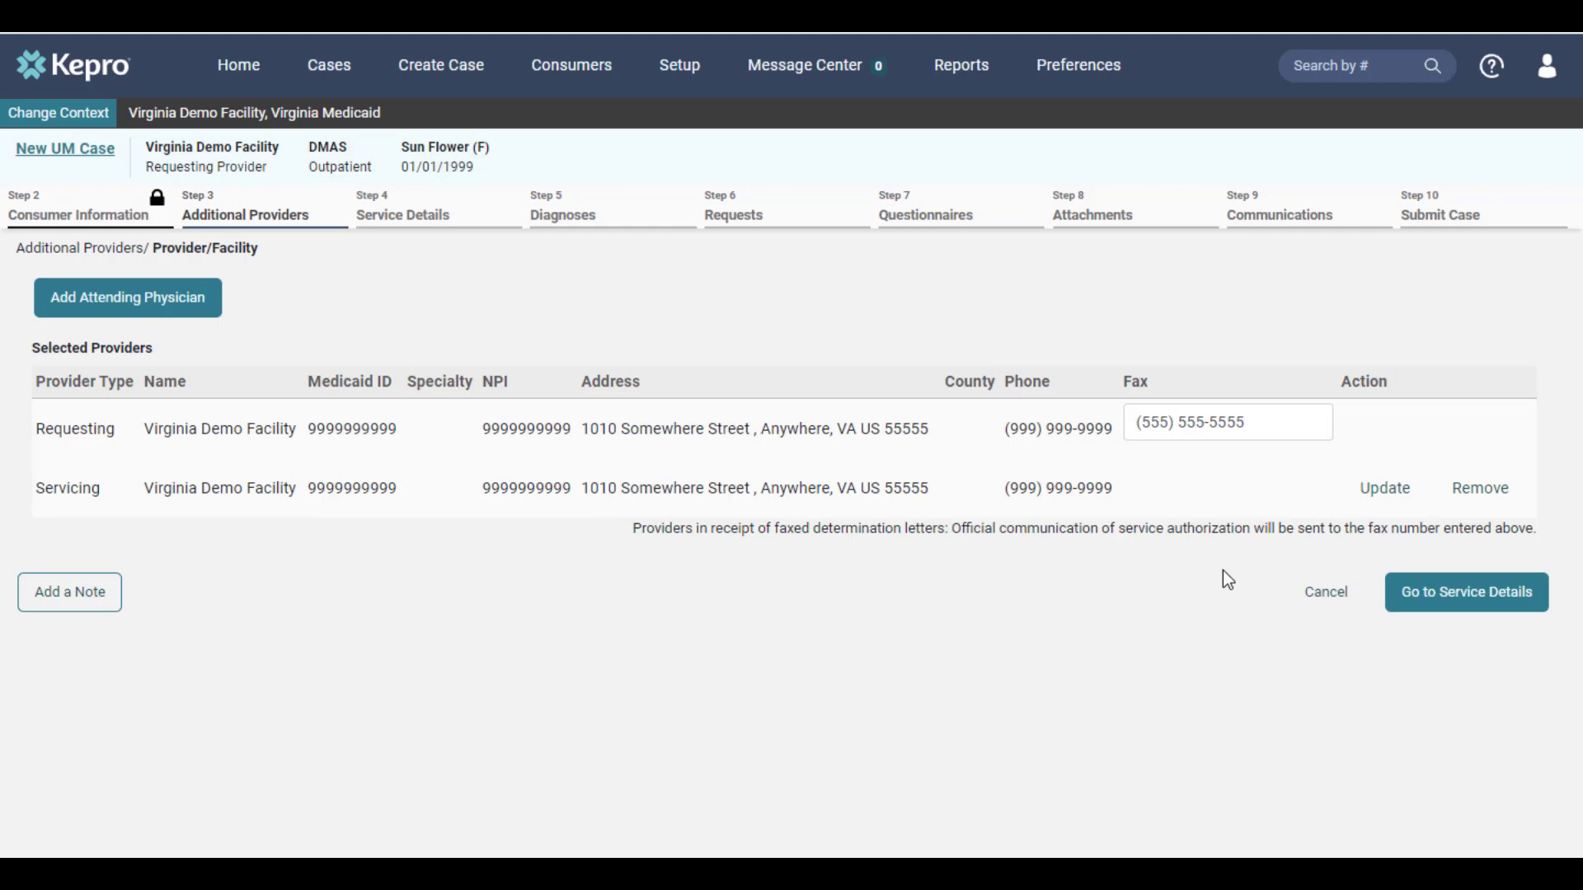
Step: Set the service type to 0650 - Community Mental Health Rehab Services
click(1421, 612)
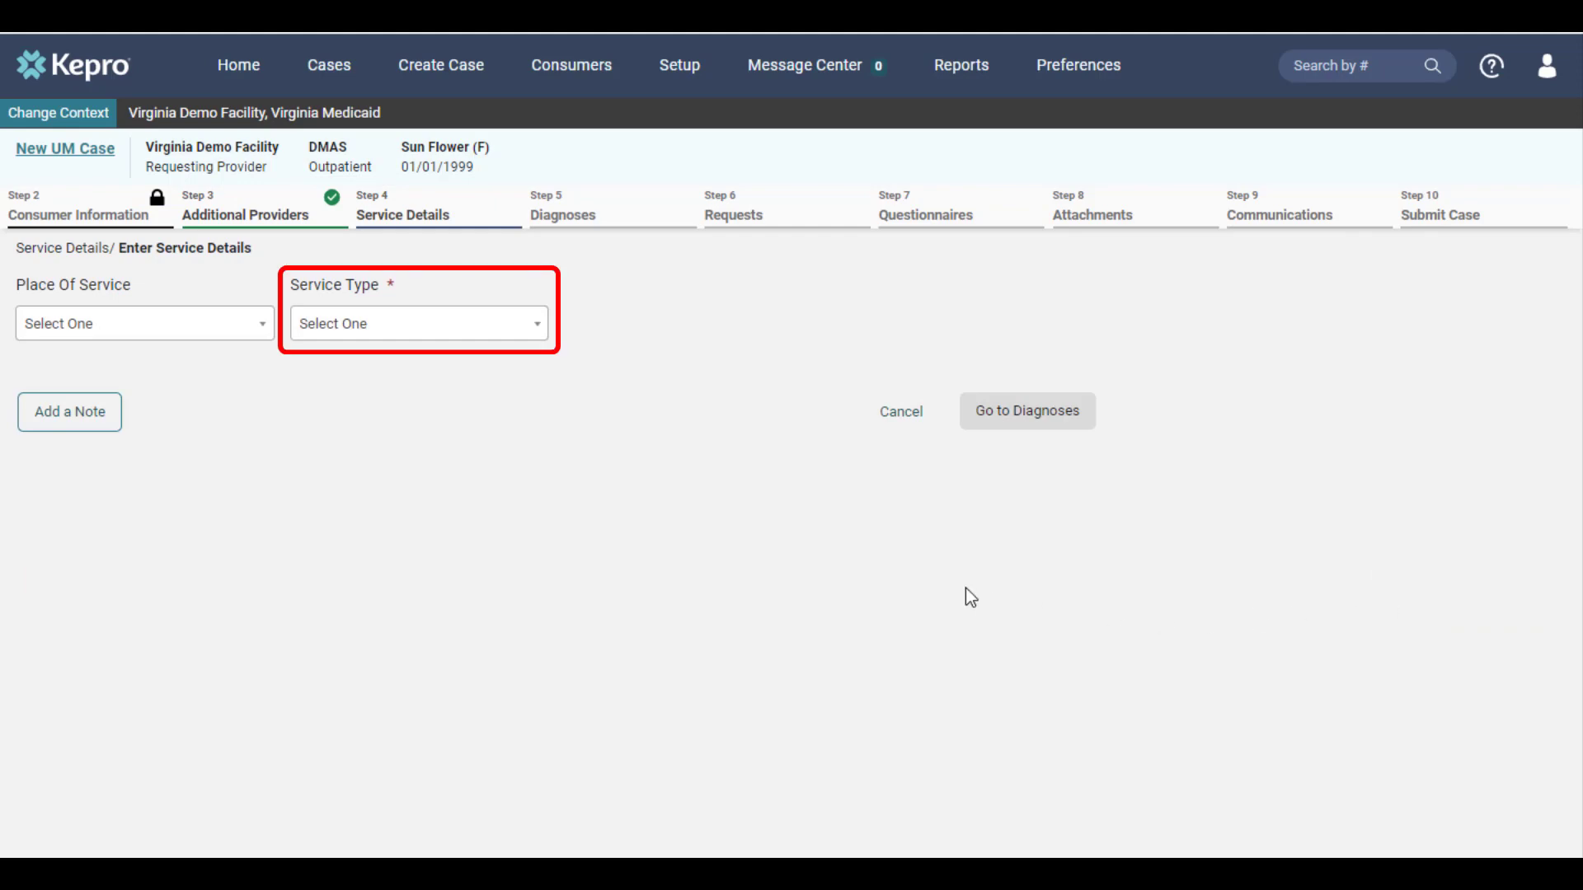
click(525, 342)
scroll(486, 429, down, 5)
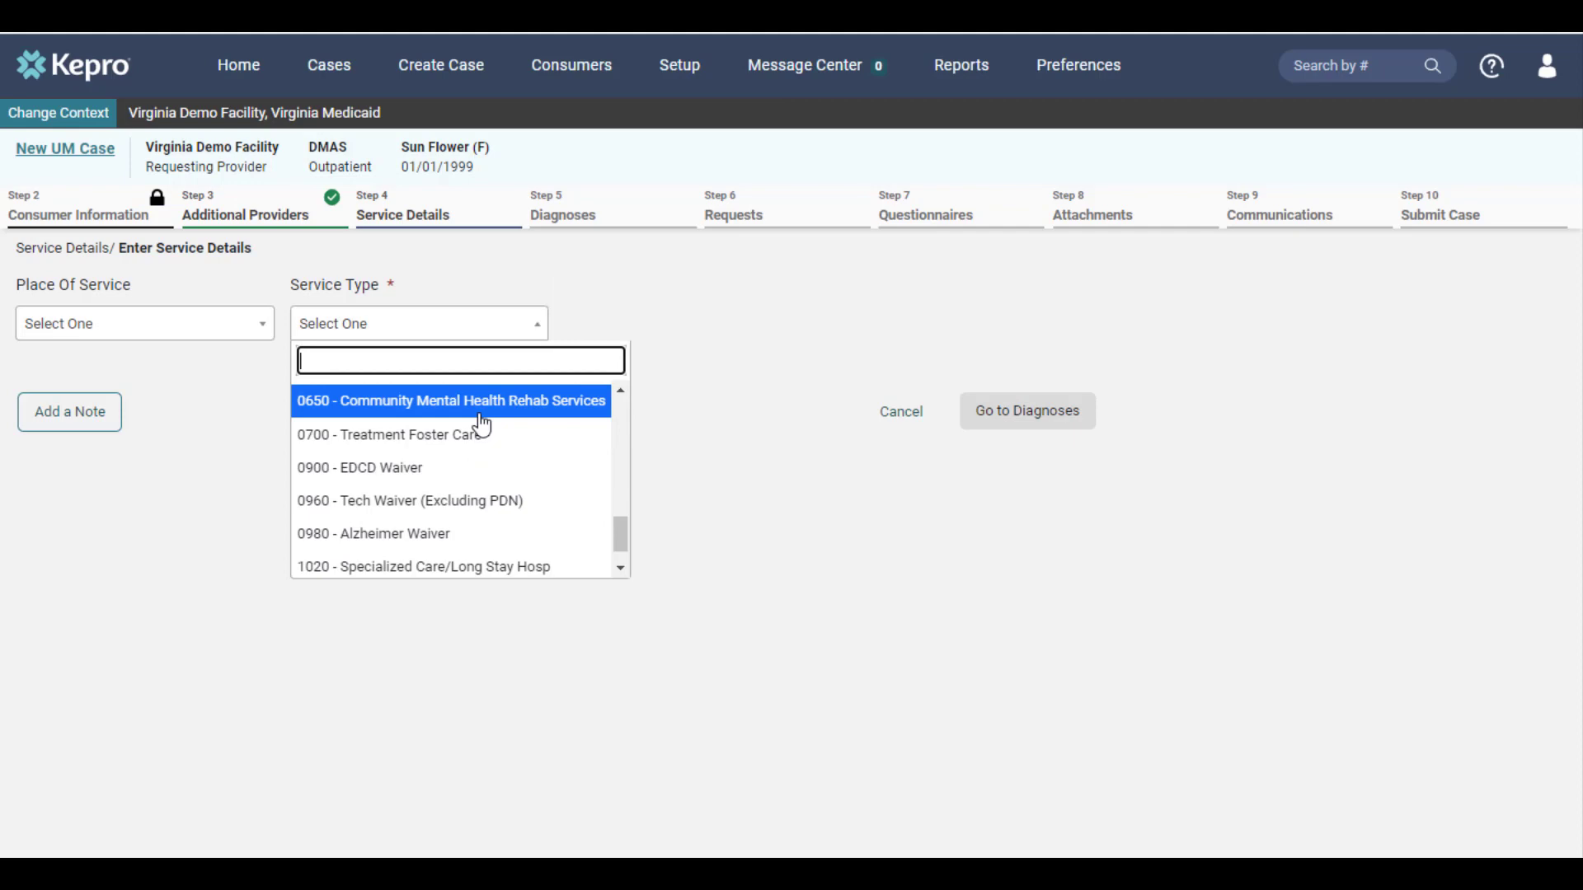
click(479, 412)
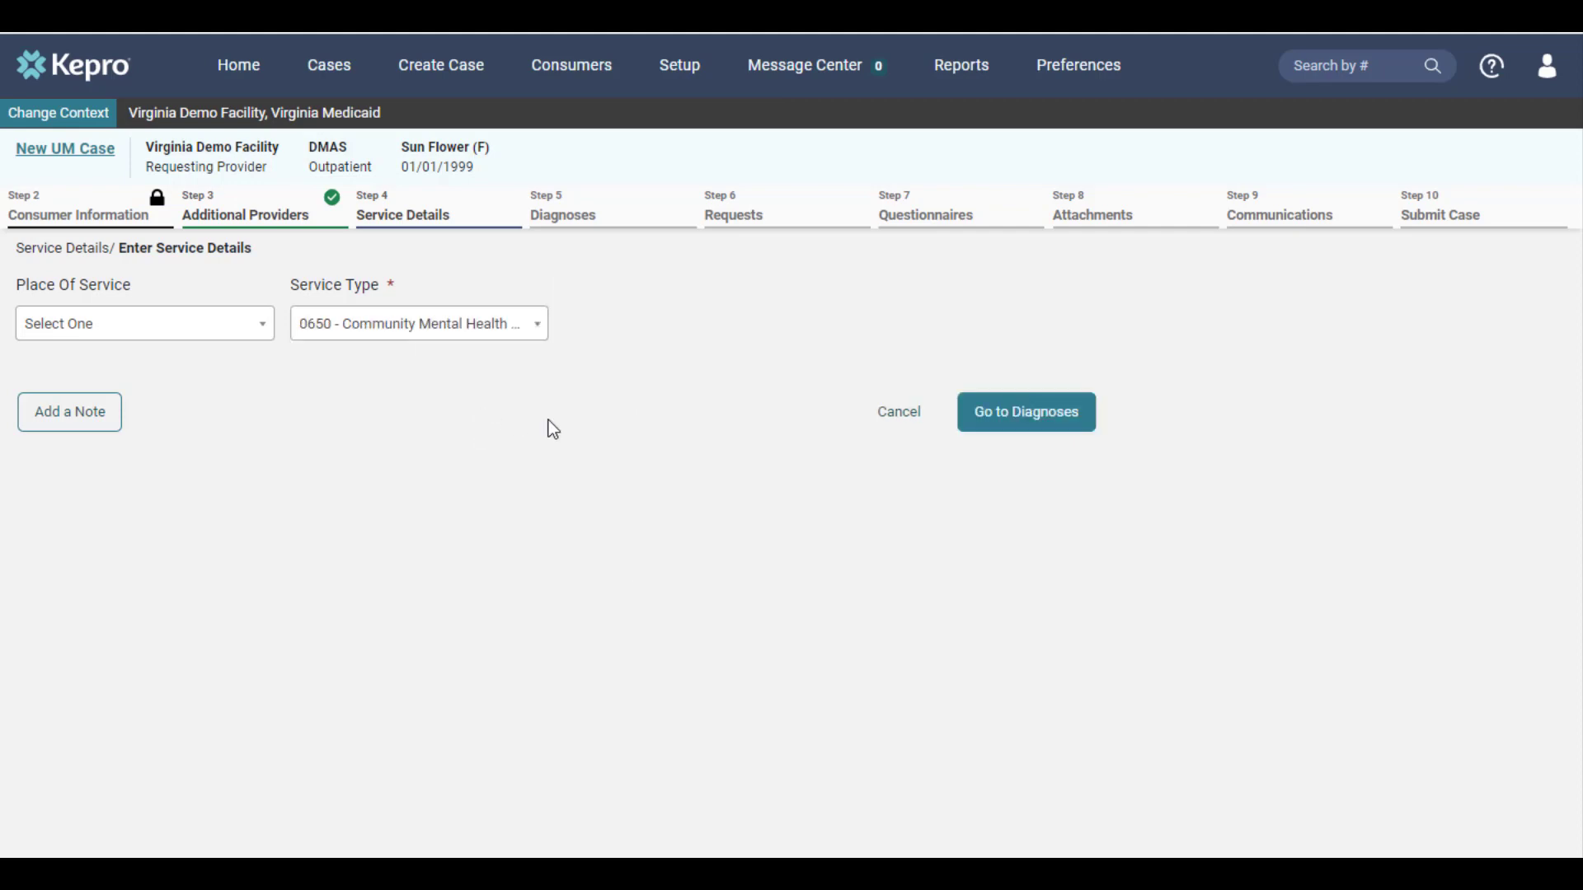
click(1000, 429)
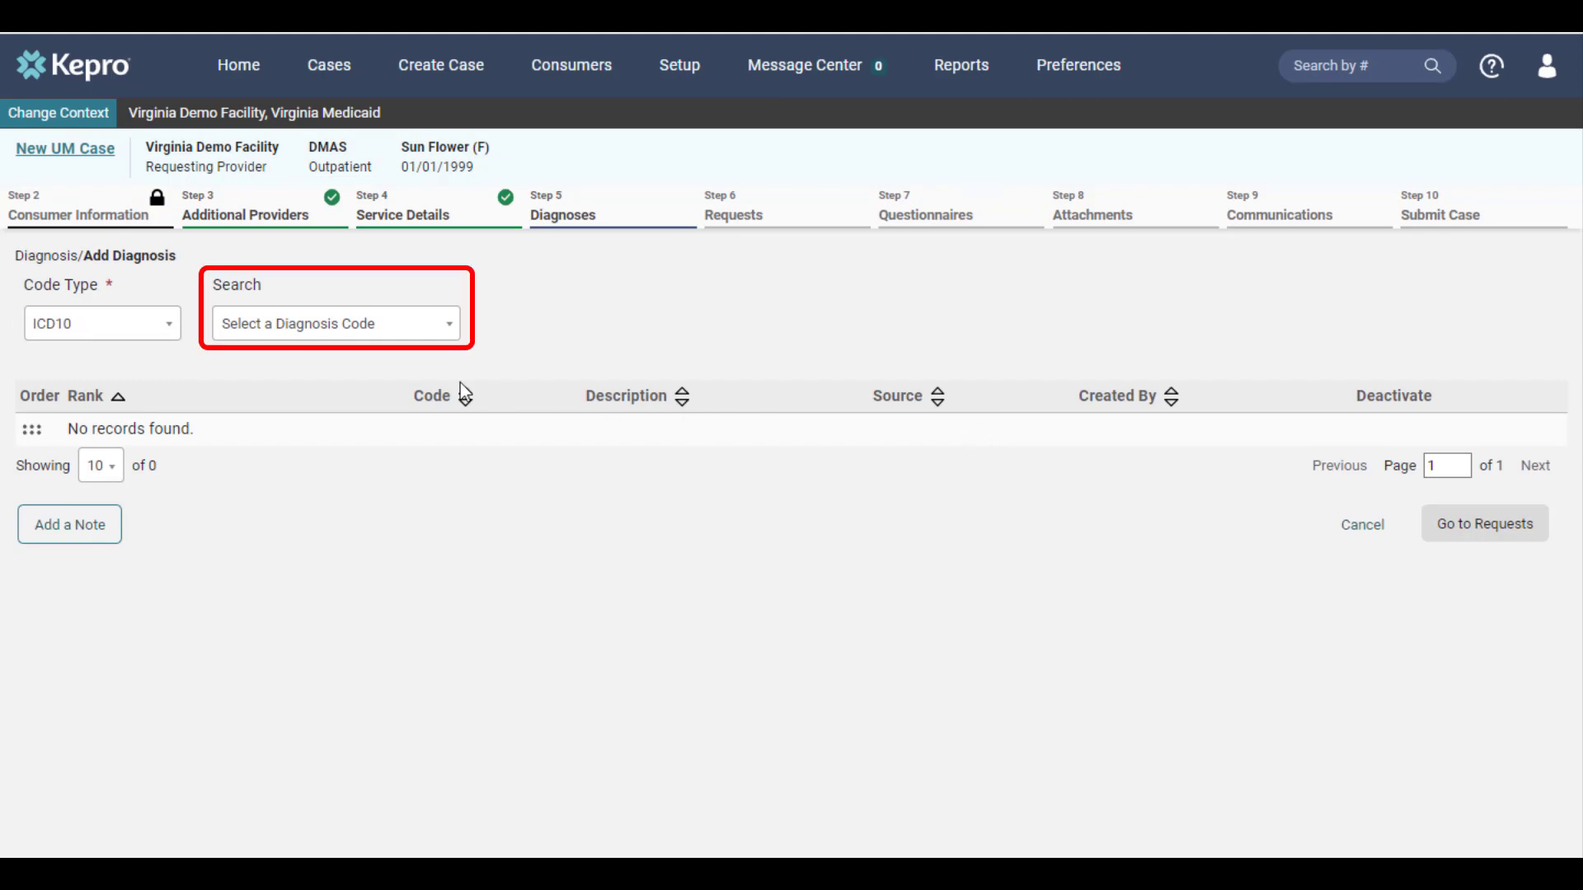
Step: Search for r68.89 and add diagnosis R68.89 Other General Symptoms and Signs
click(364, 336)
text(r68.89)
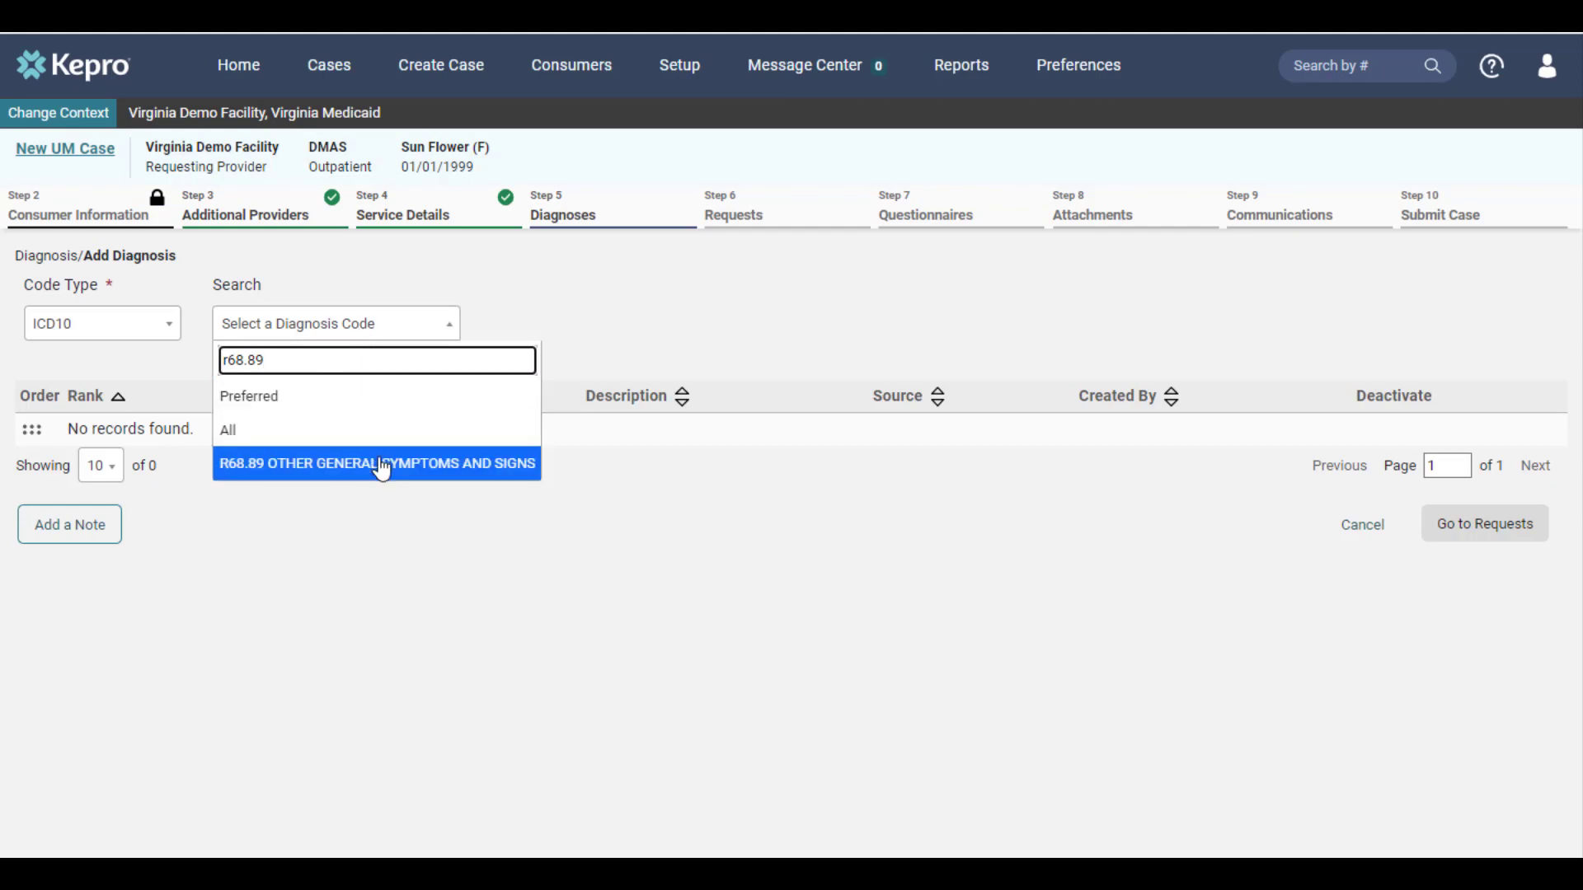
click(381, 464)
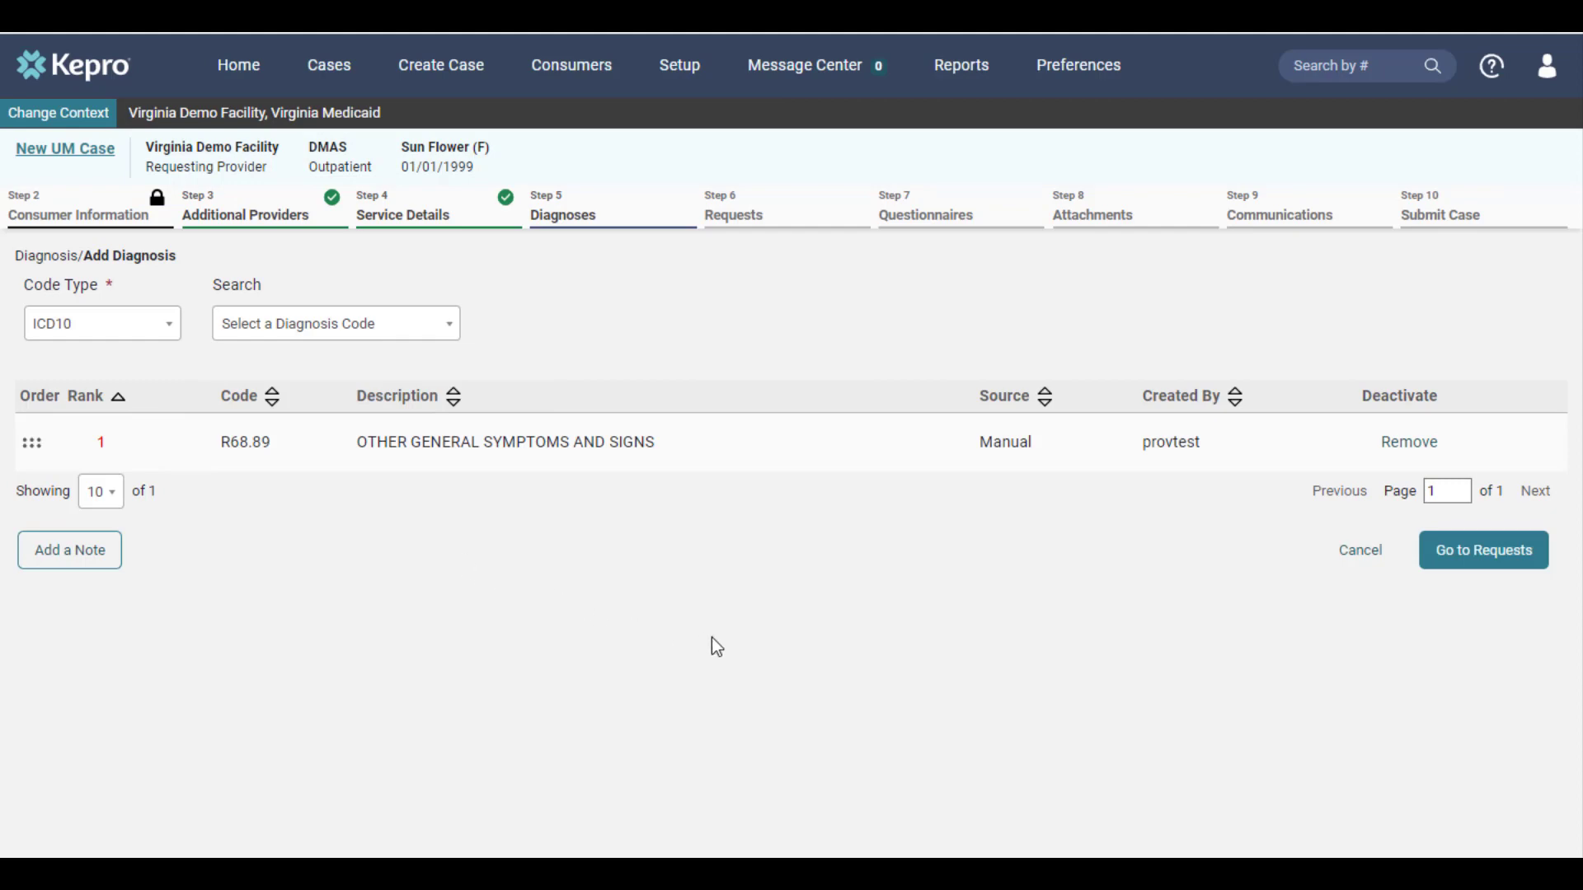
click(1483, 569)
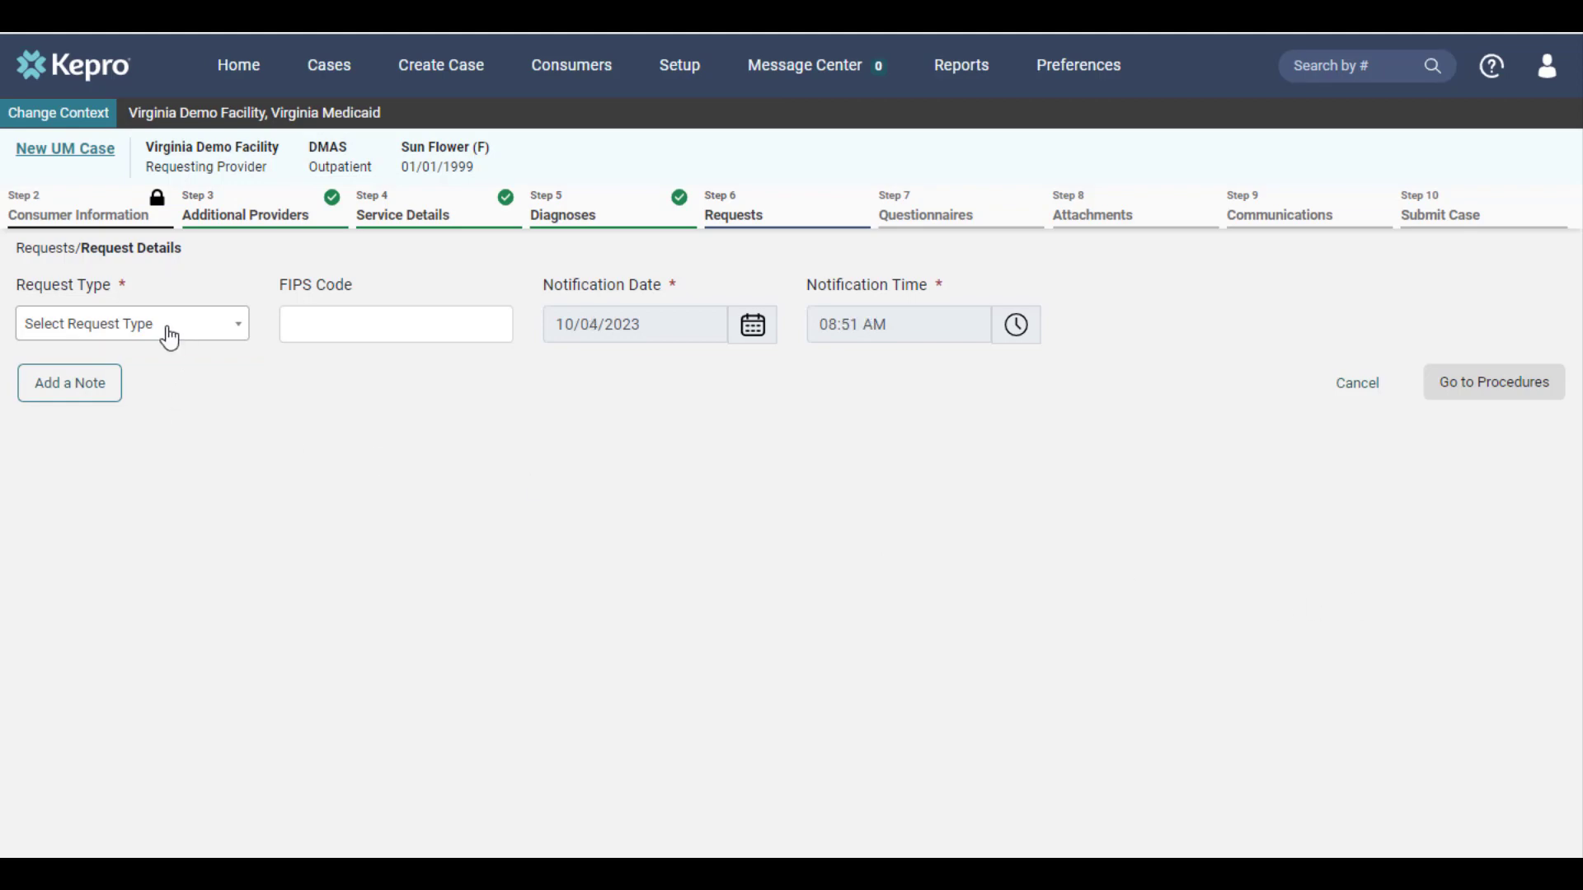
Step: Set the request type to Registration
click(169, 338)
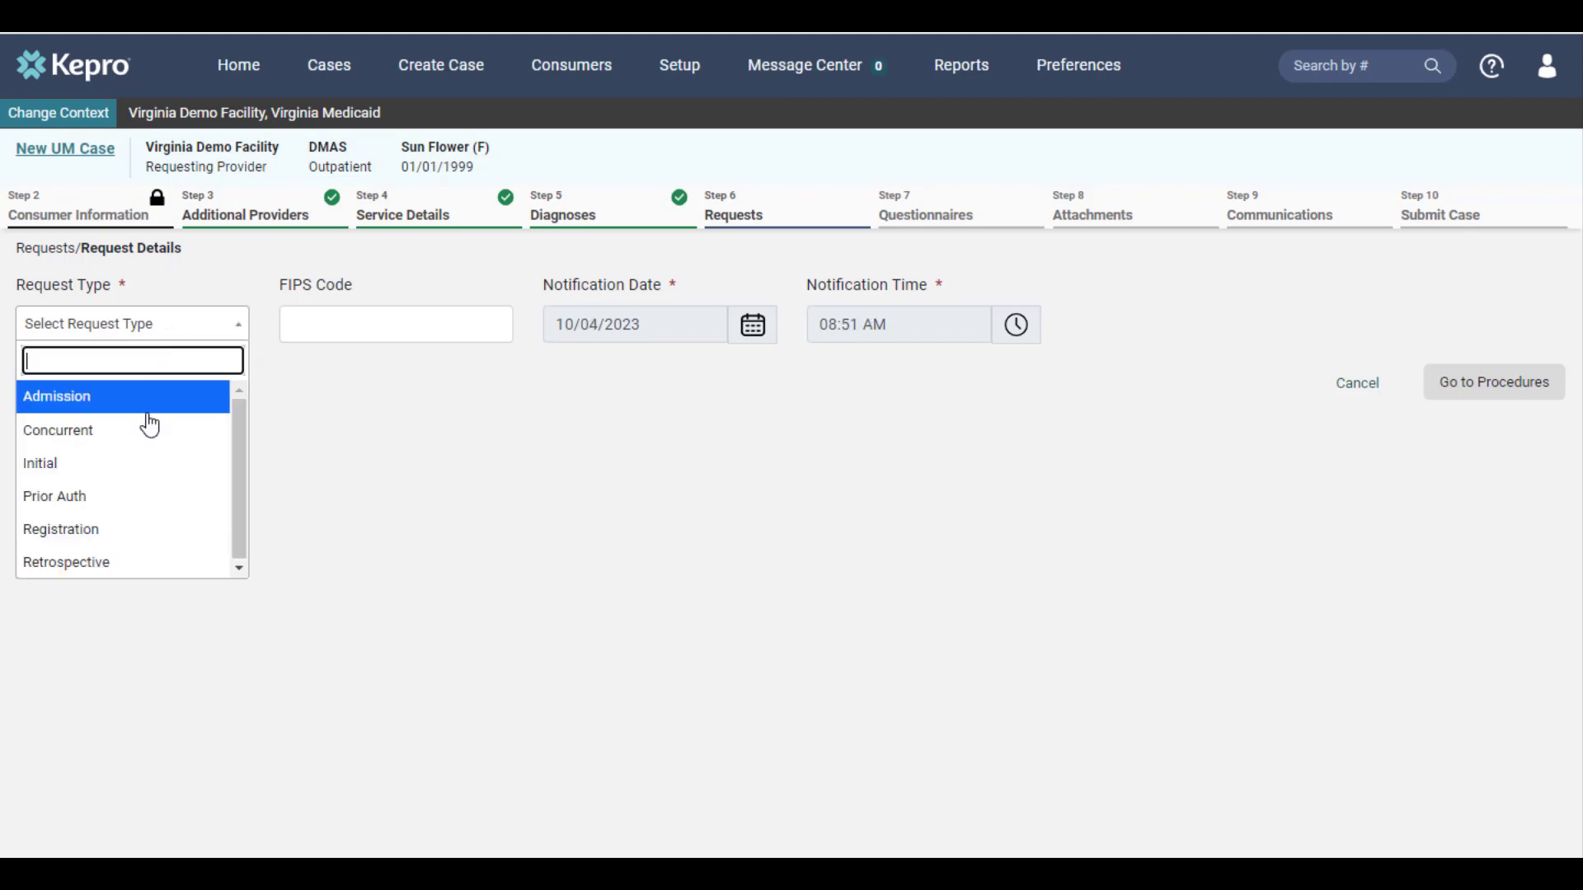
click(130, 537)
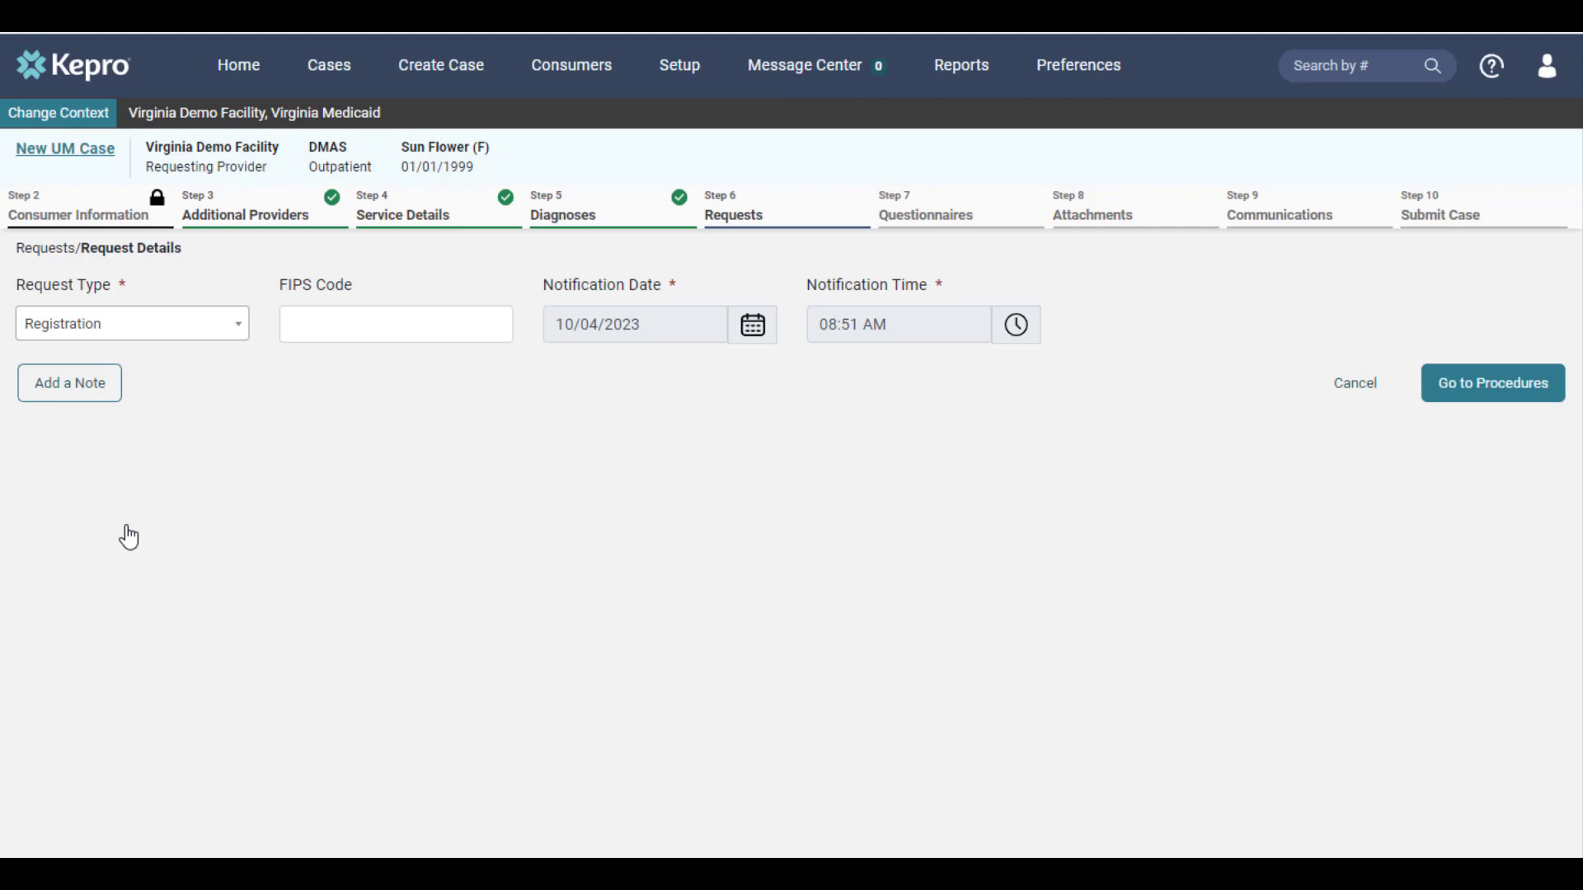
click(1448, 398)
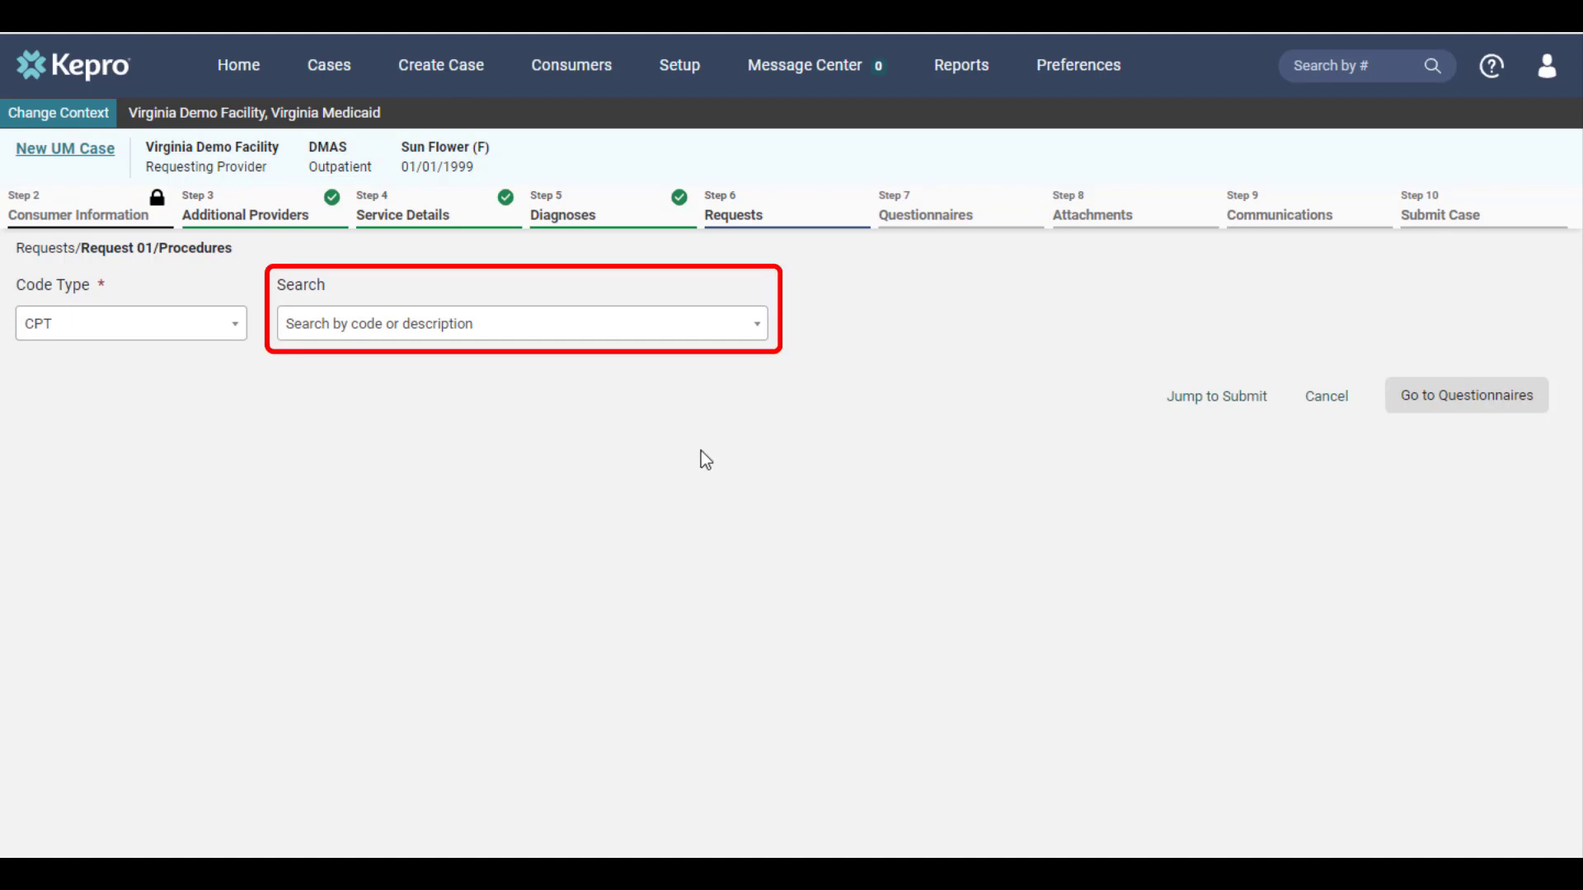
Step: Add procedure H0023 Alcohol and/or drug outreach to Request 01 for 10/03/2023–11/01/2023
click(538, 324)
text(h0023)
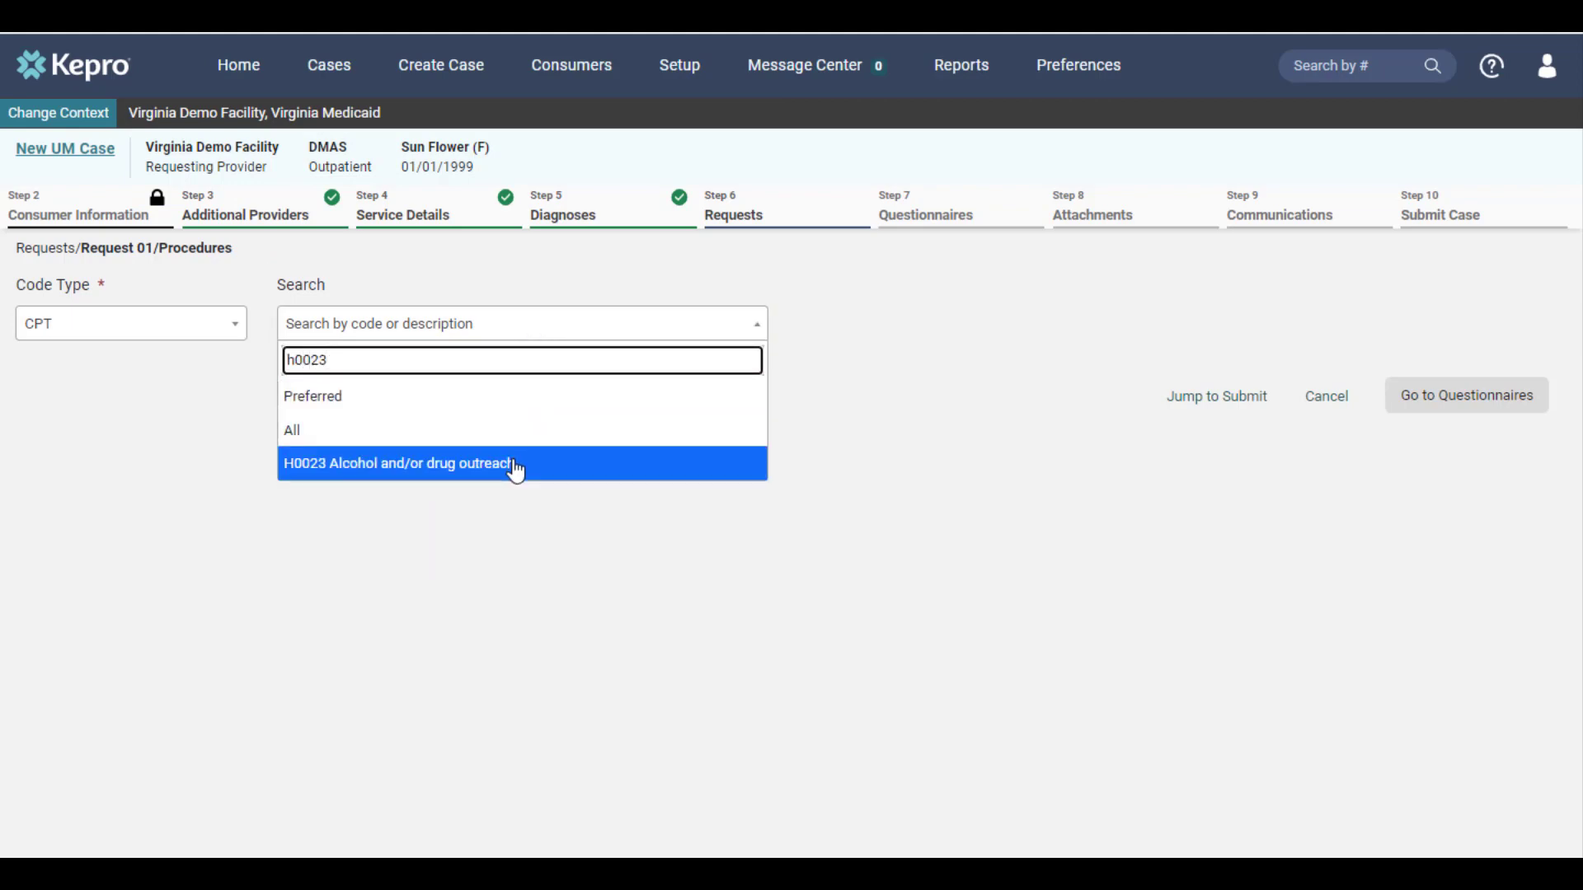
click(516, 463)
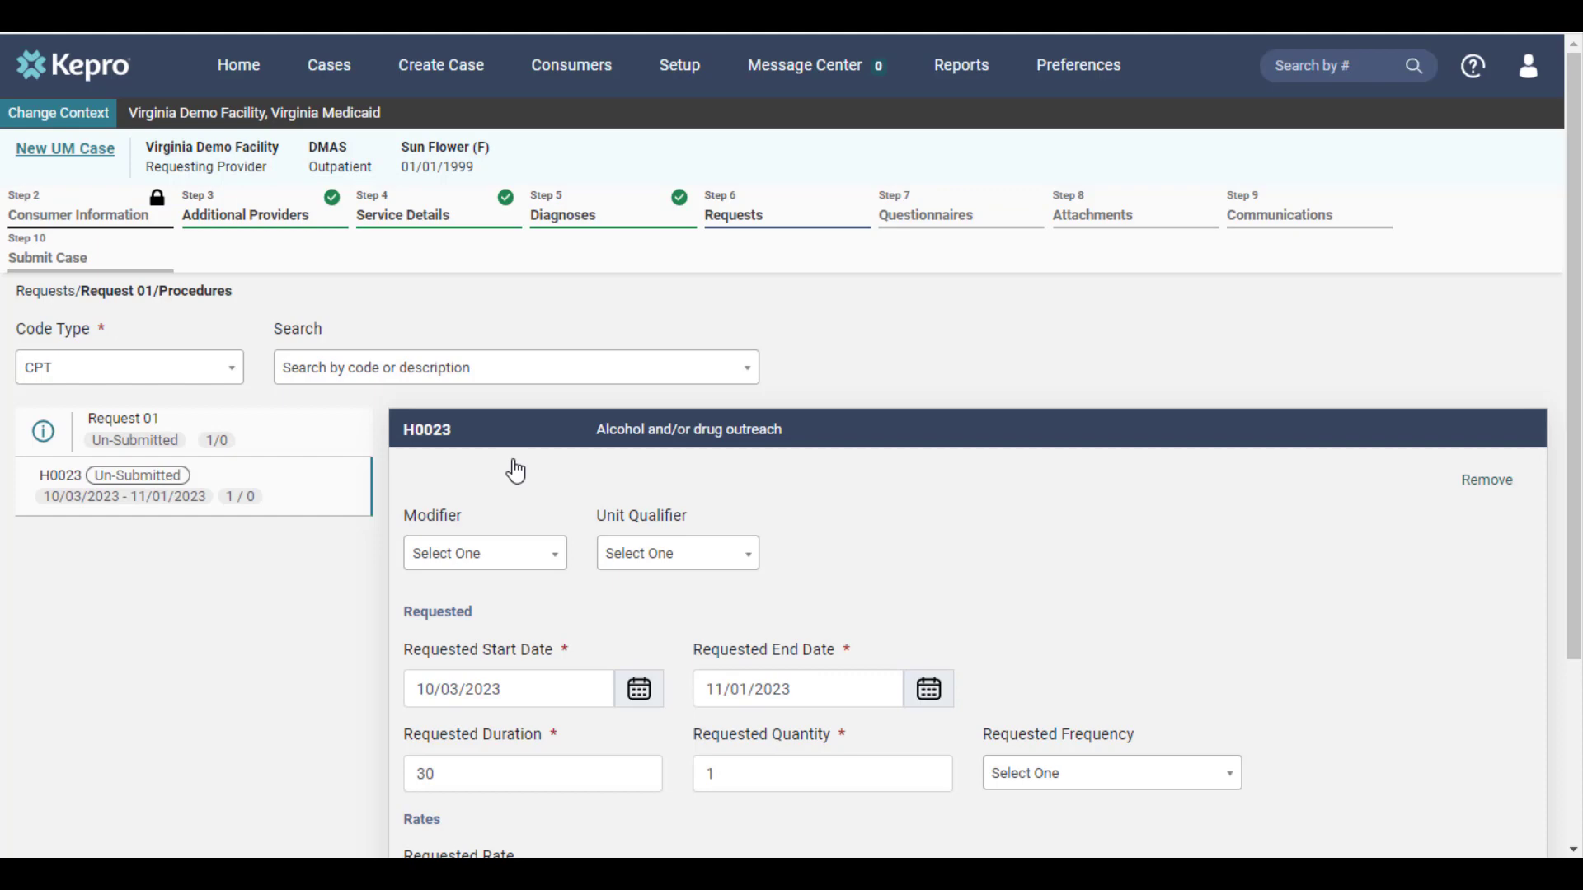
scroll(932, 598, down, 3)
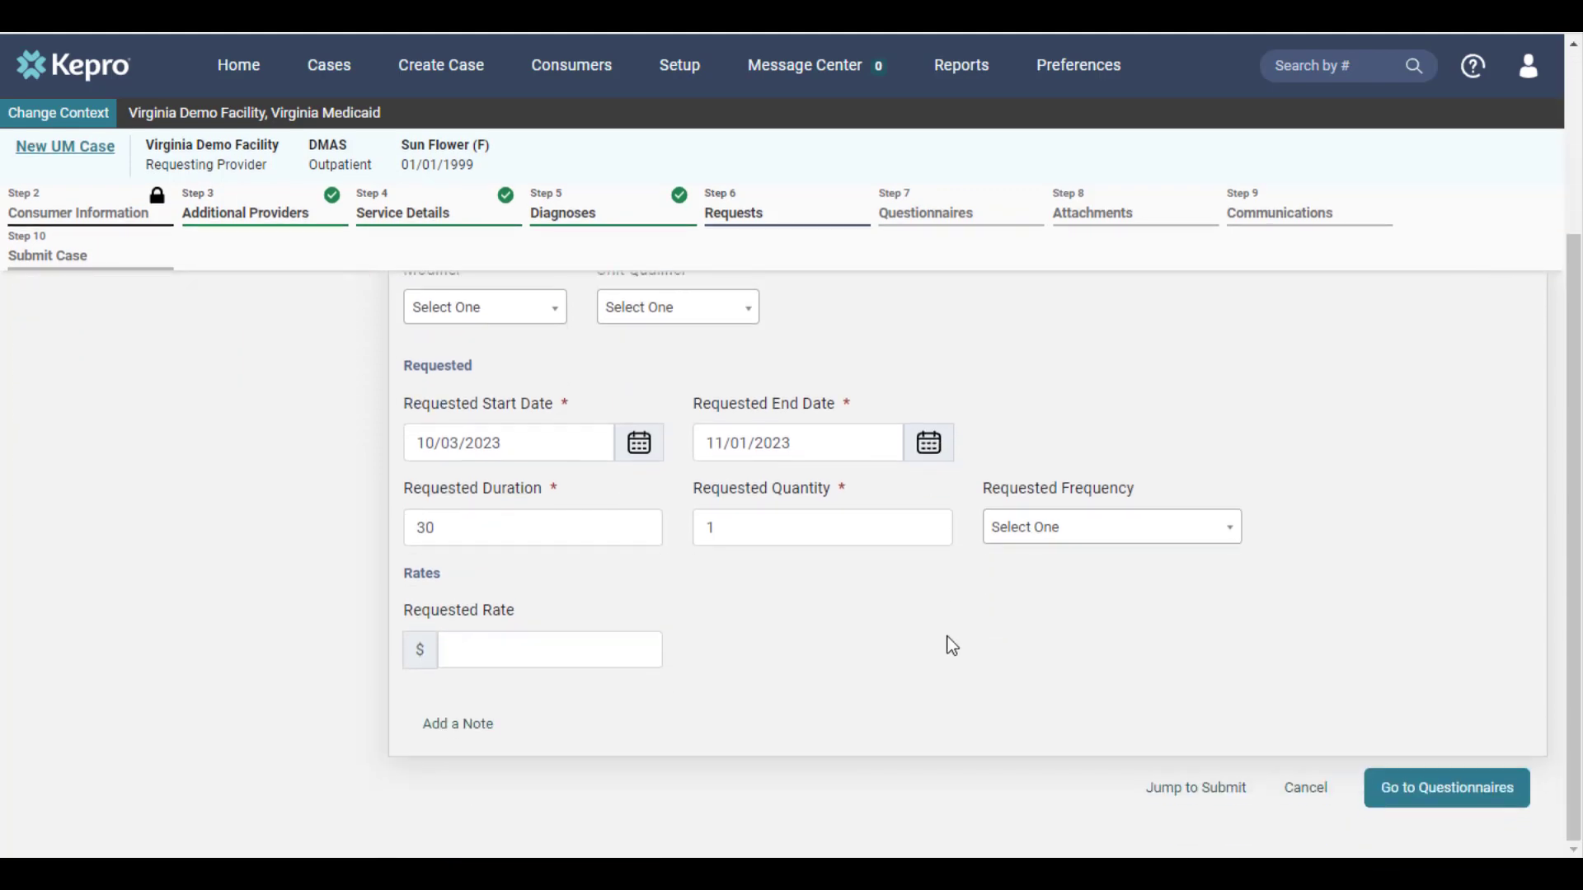
click(1434, 792)
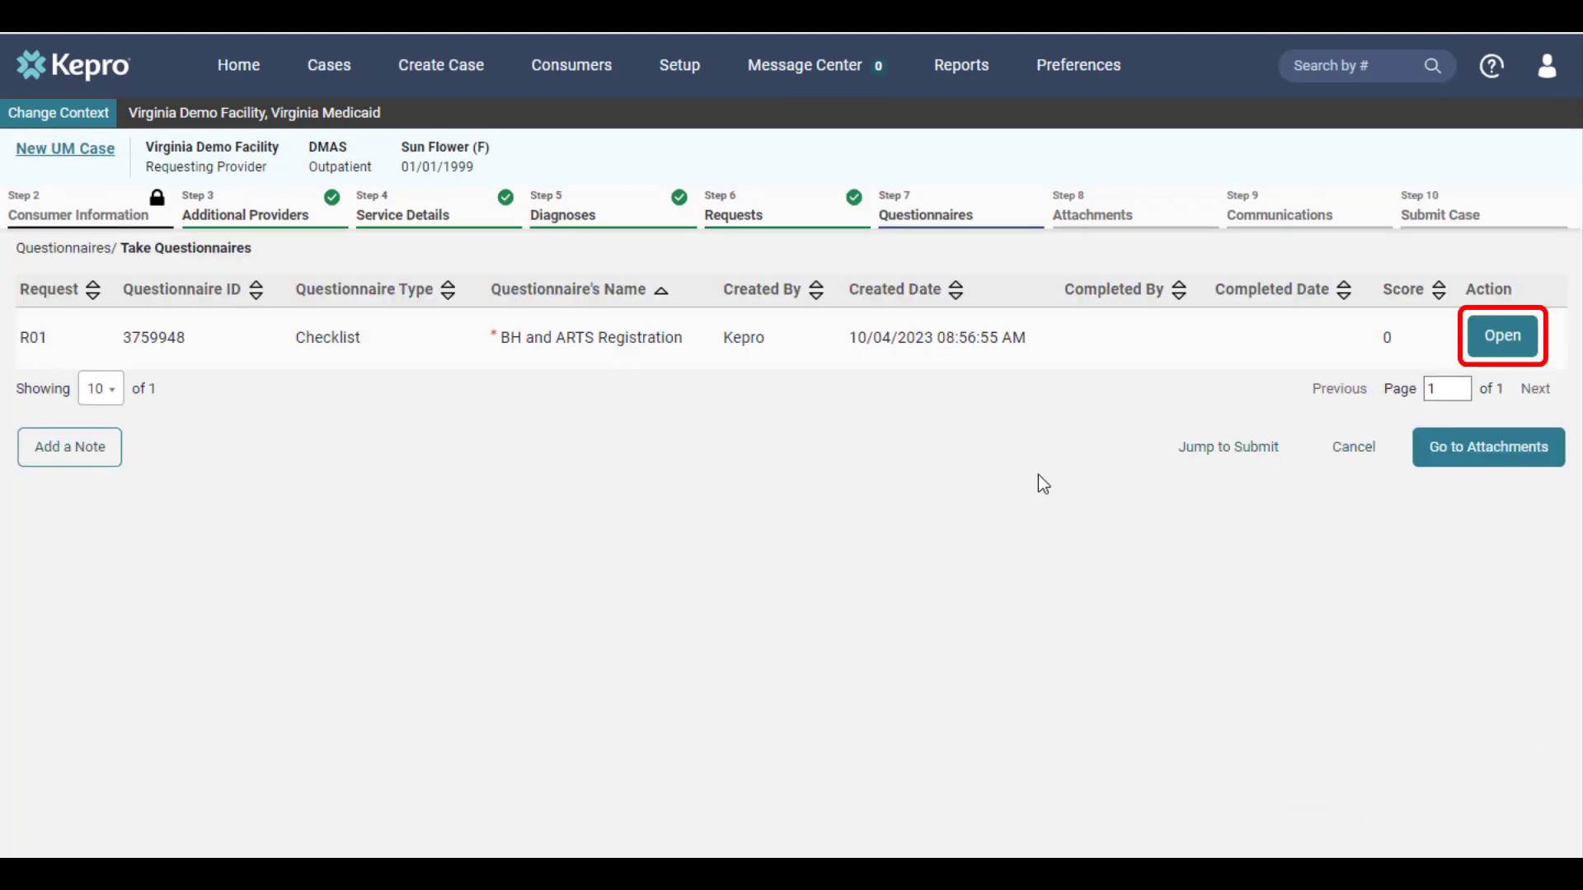
Step: Answer Yes to the medical necessity question on the BH and ARTS Registration questionnaire and mark it complete
click(1482, 353)
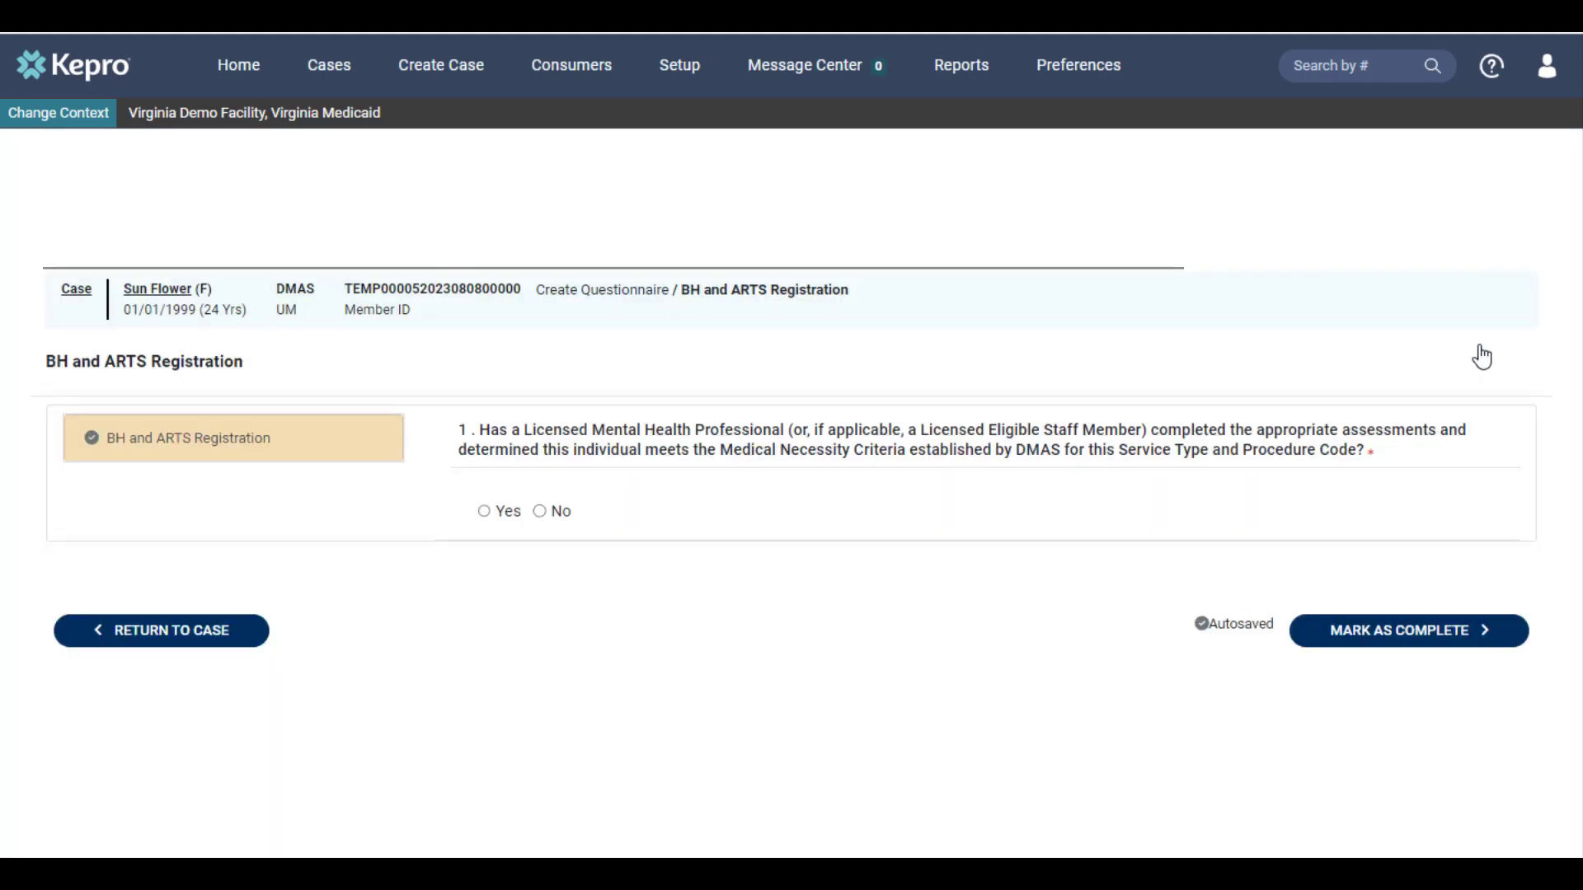
click(501, 519)
click(1393, 637)
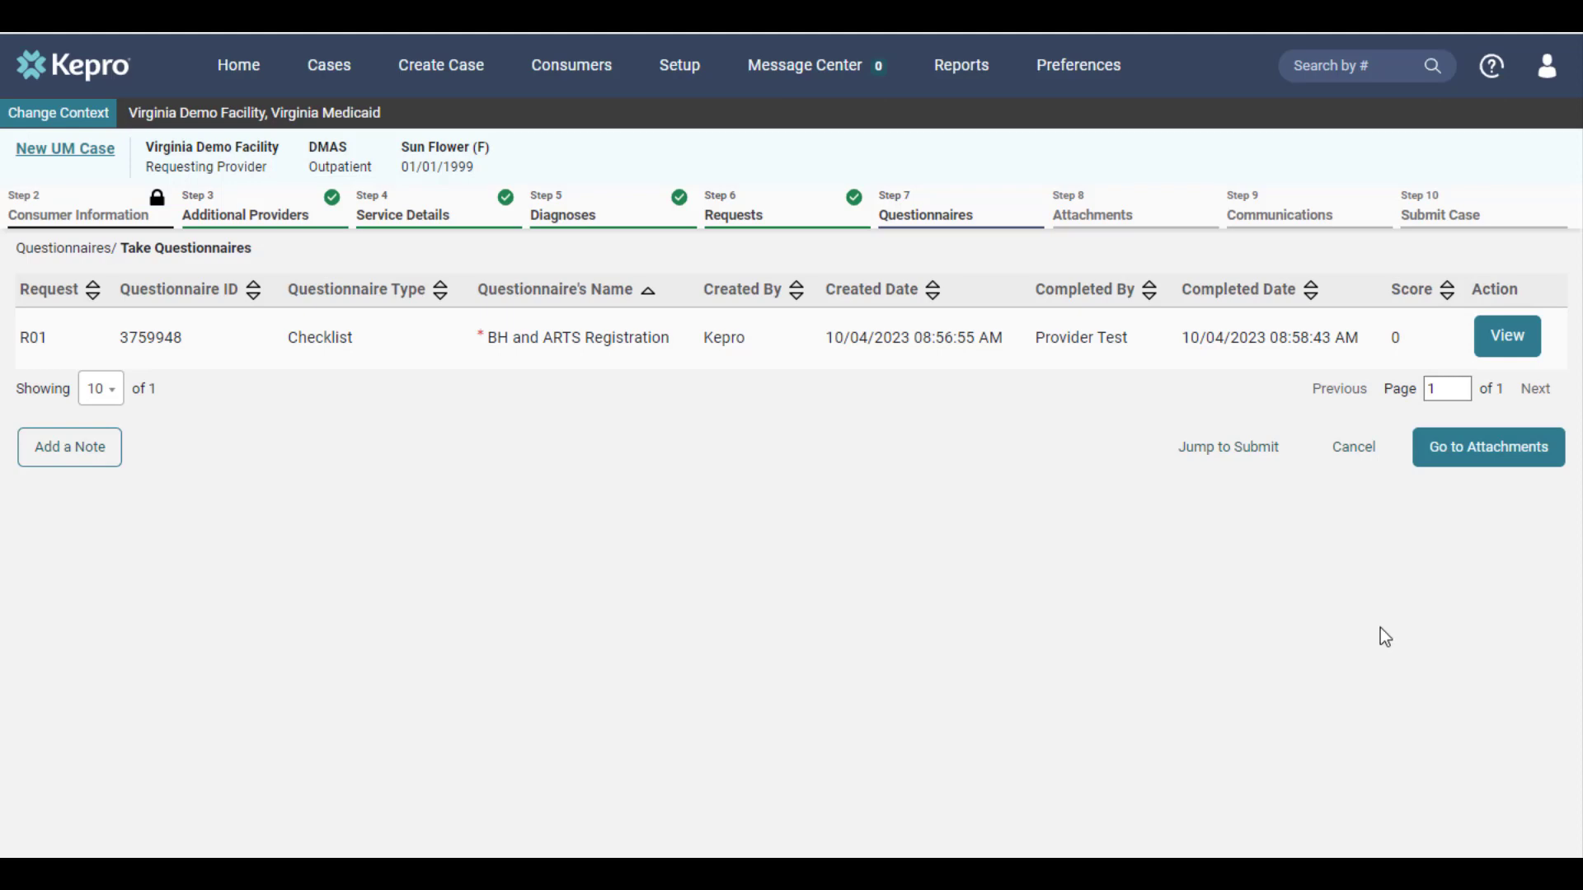
Step: Jump to the review page, submit the new case and agree to the precertification disclaimer
click(1237, 460)
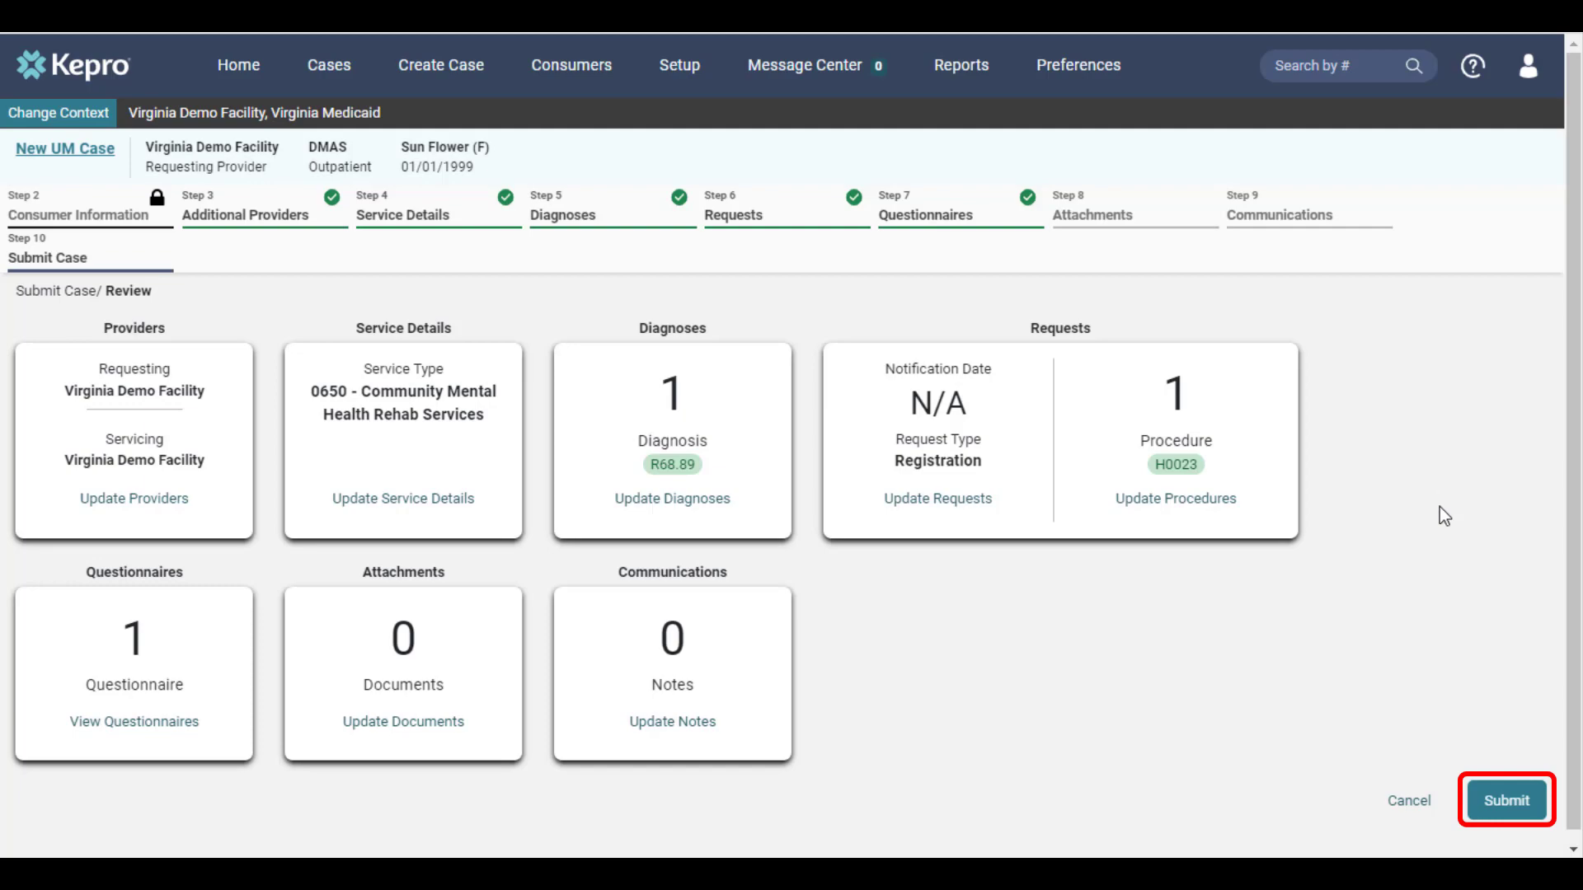
click(1520, 804)
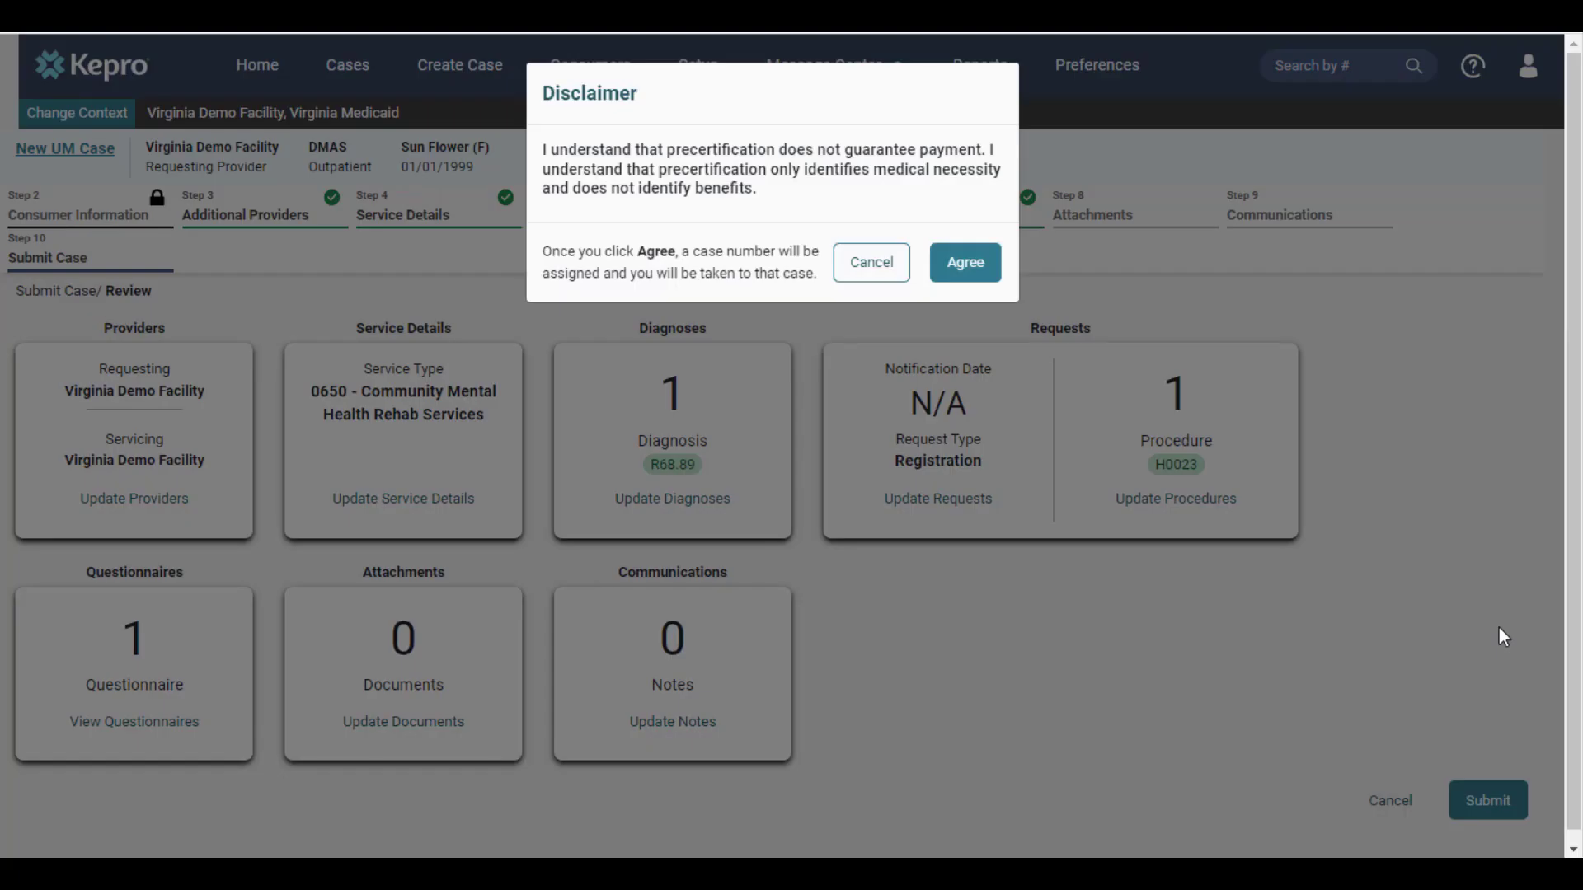
click(980, 277)
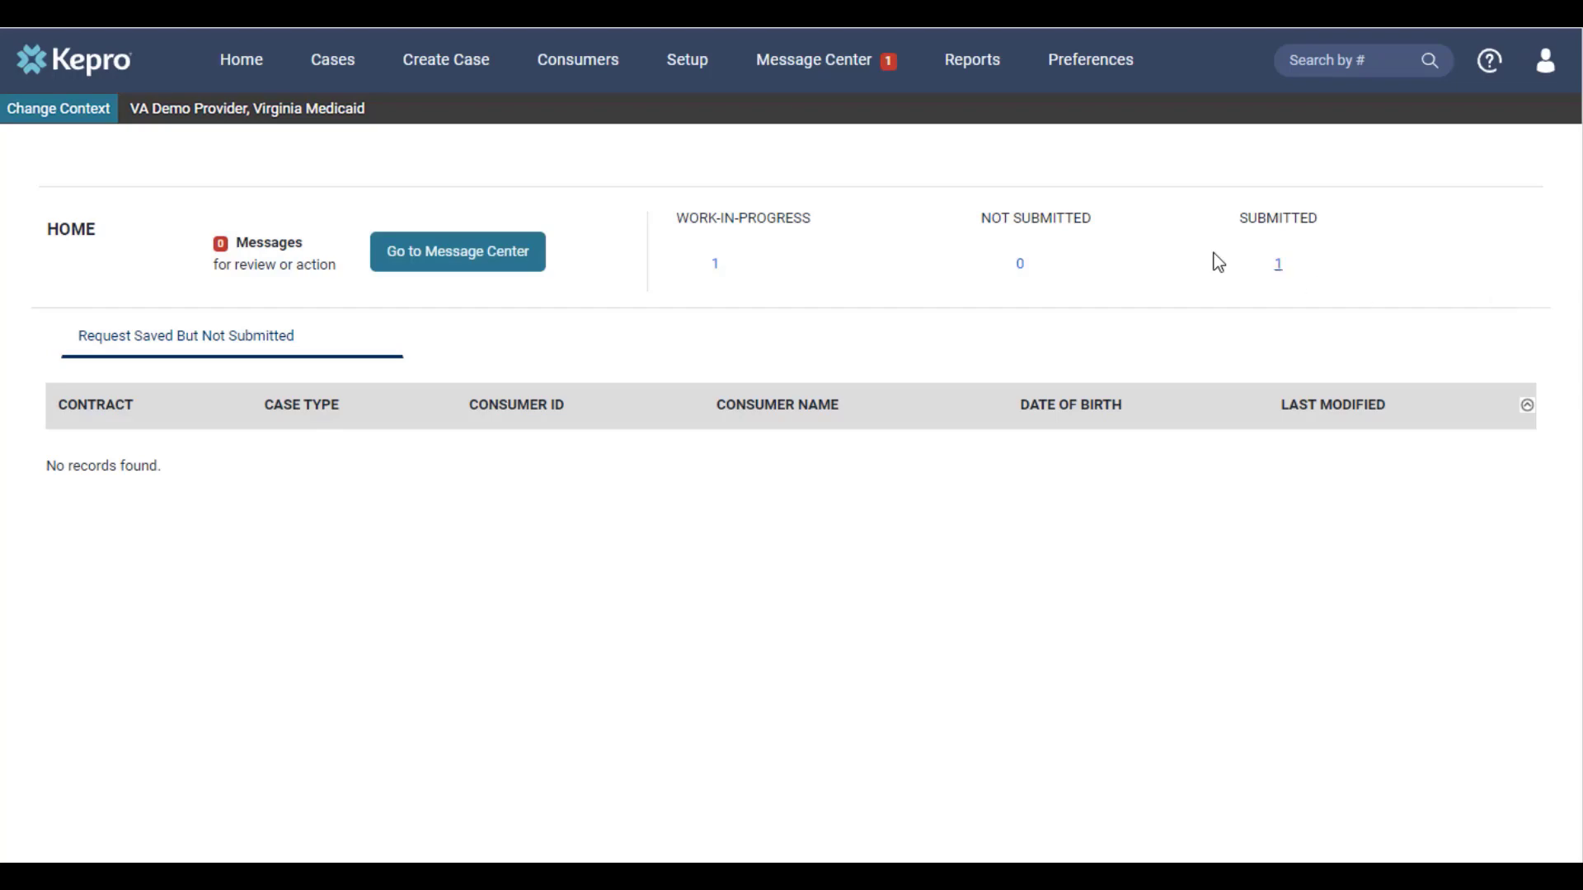
Step: Expand the 'Additional information needed' message in the Message Center to read its details
click(868, 69)
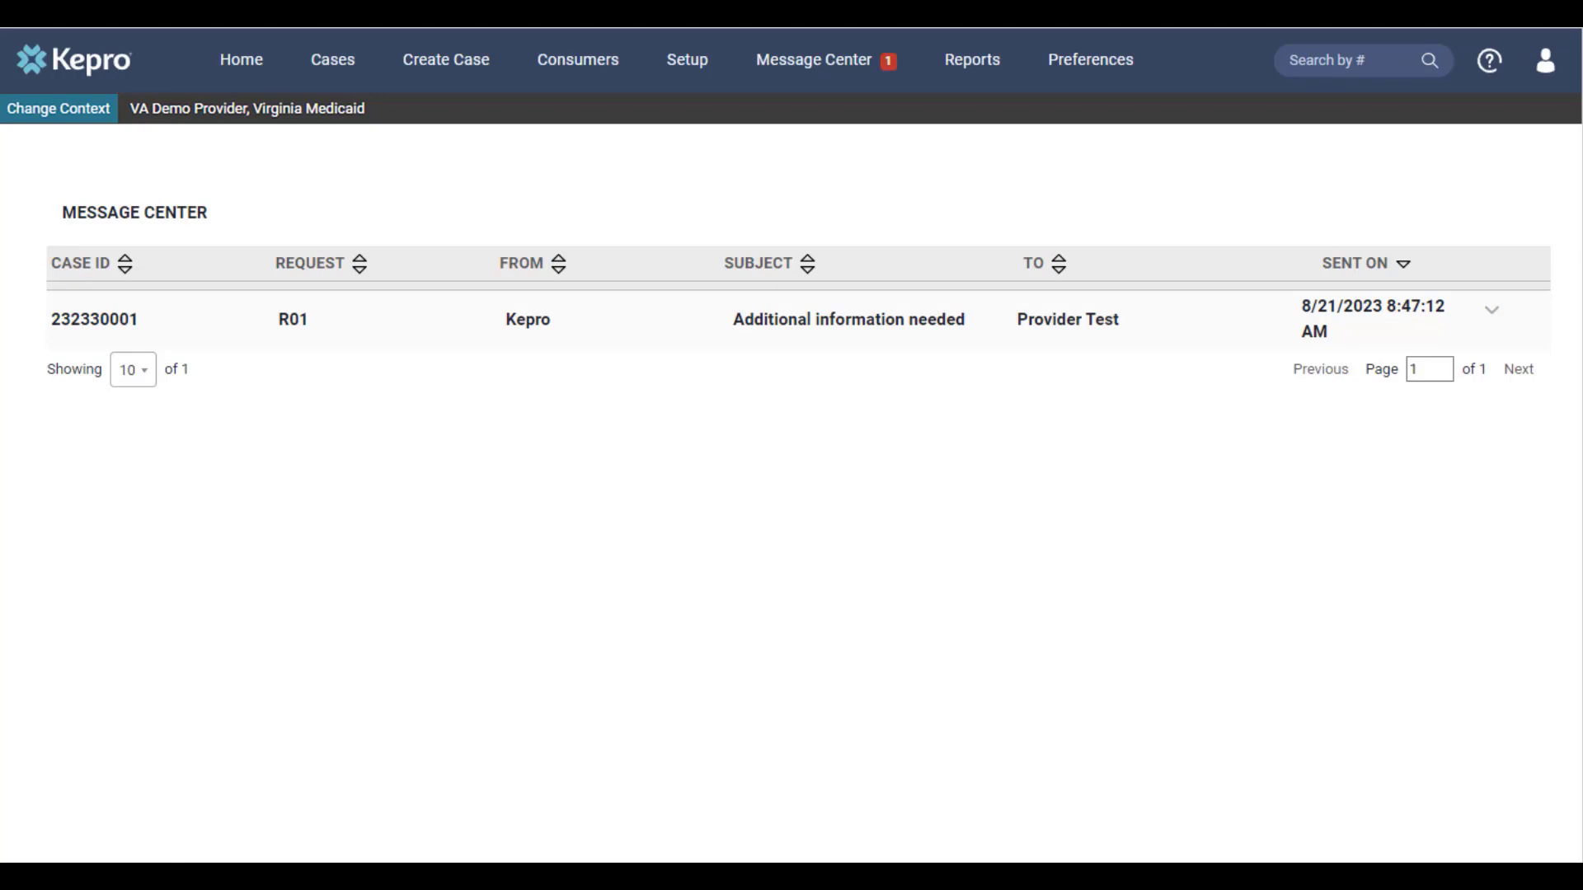
click(1495, 317)
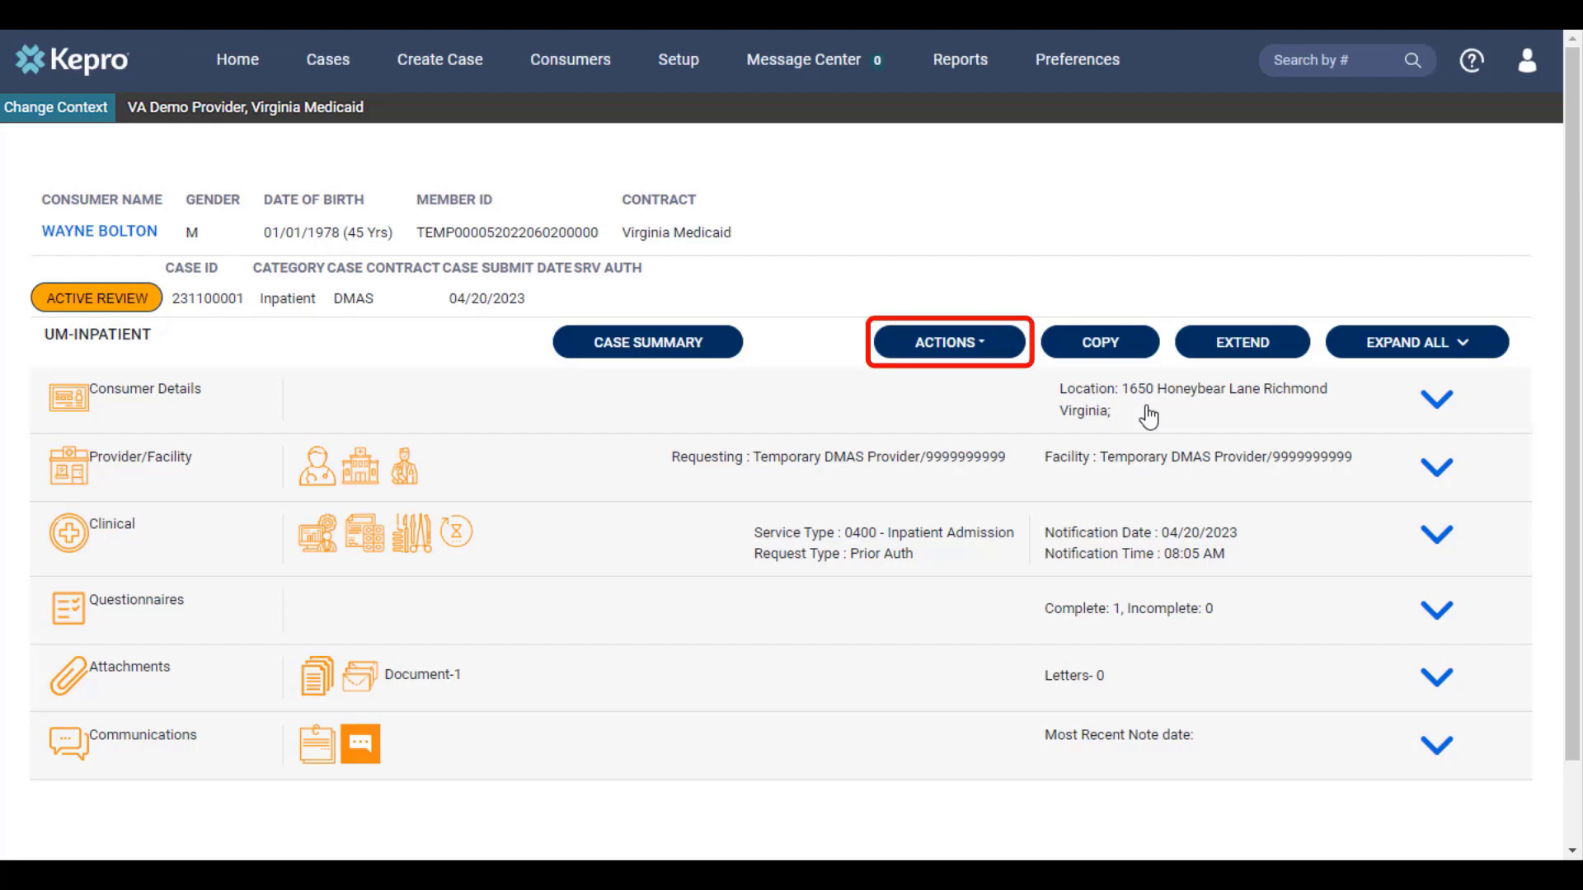
Step: Start adding additional clinical information to the inpatient case for request R01
click(996, 356)
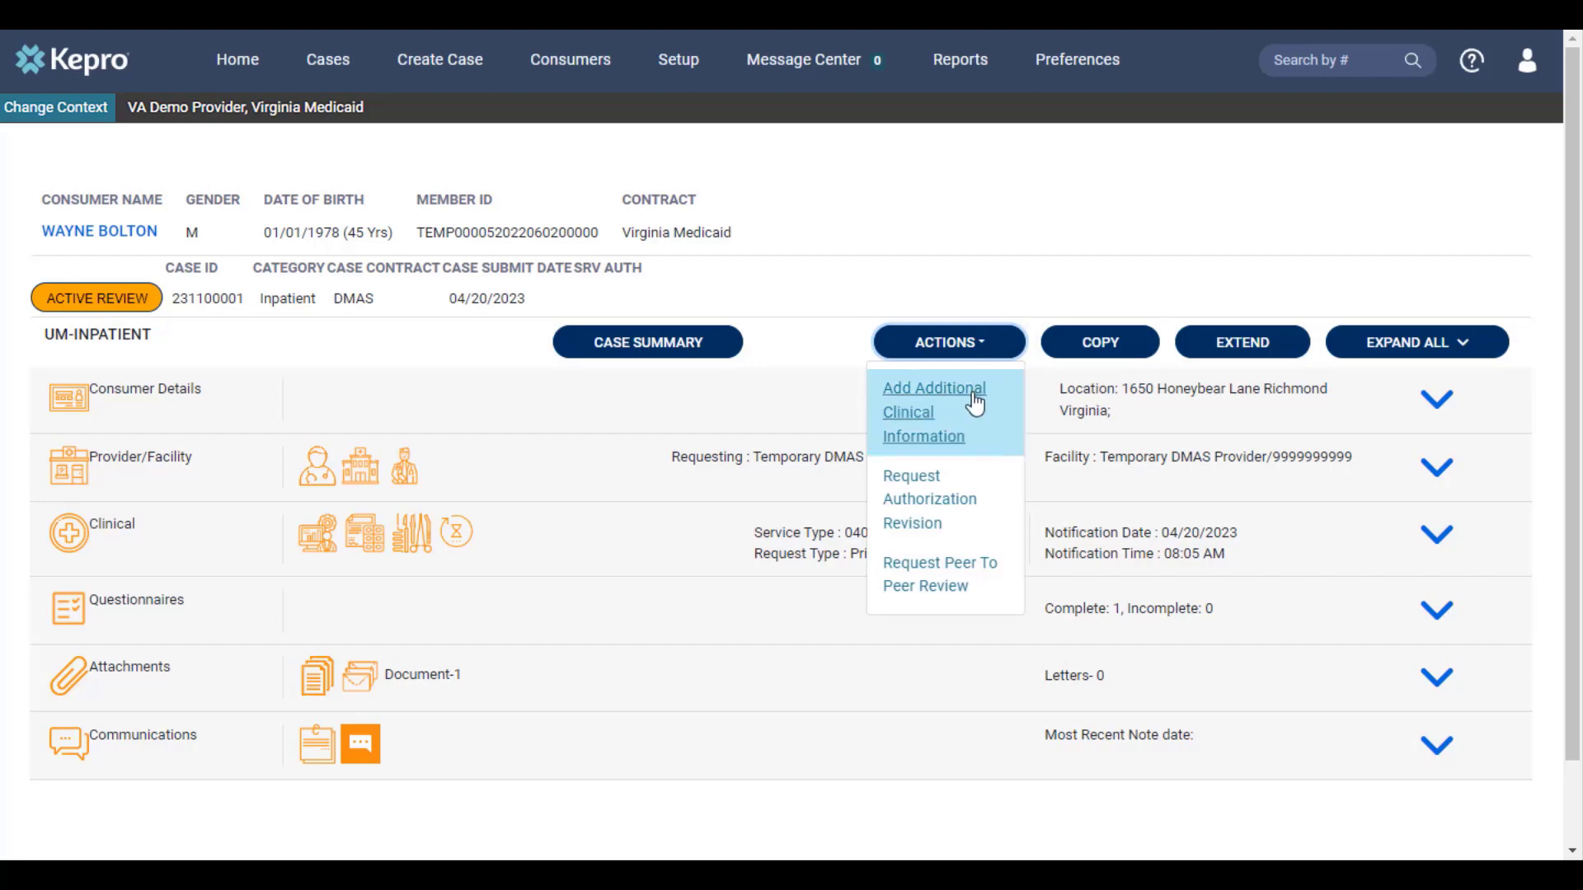
click(975, 404)
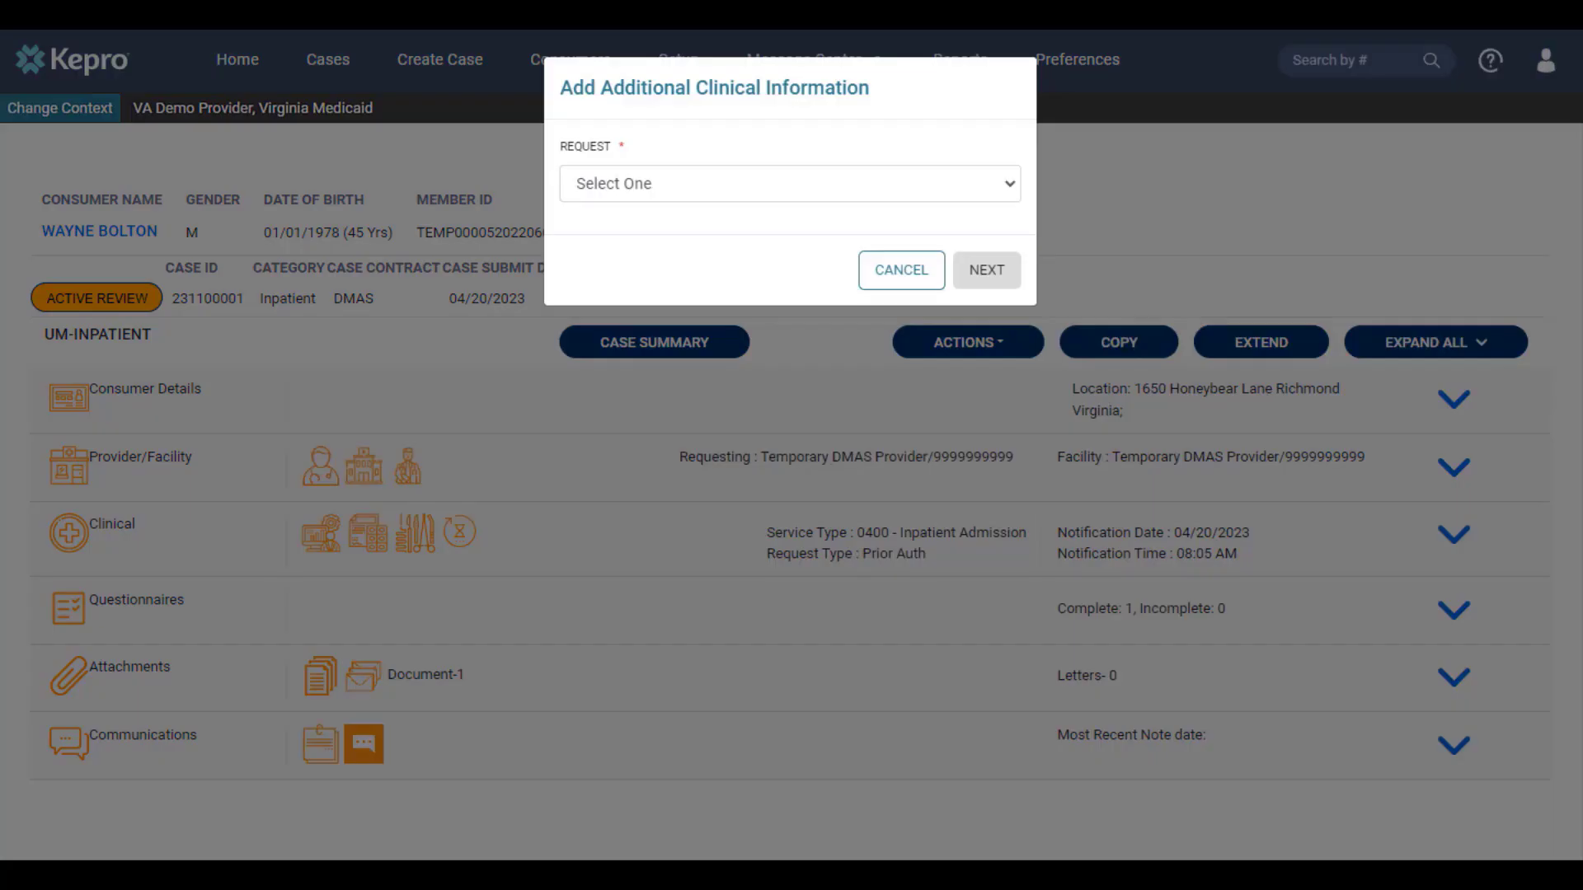
click(641, 189)
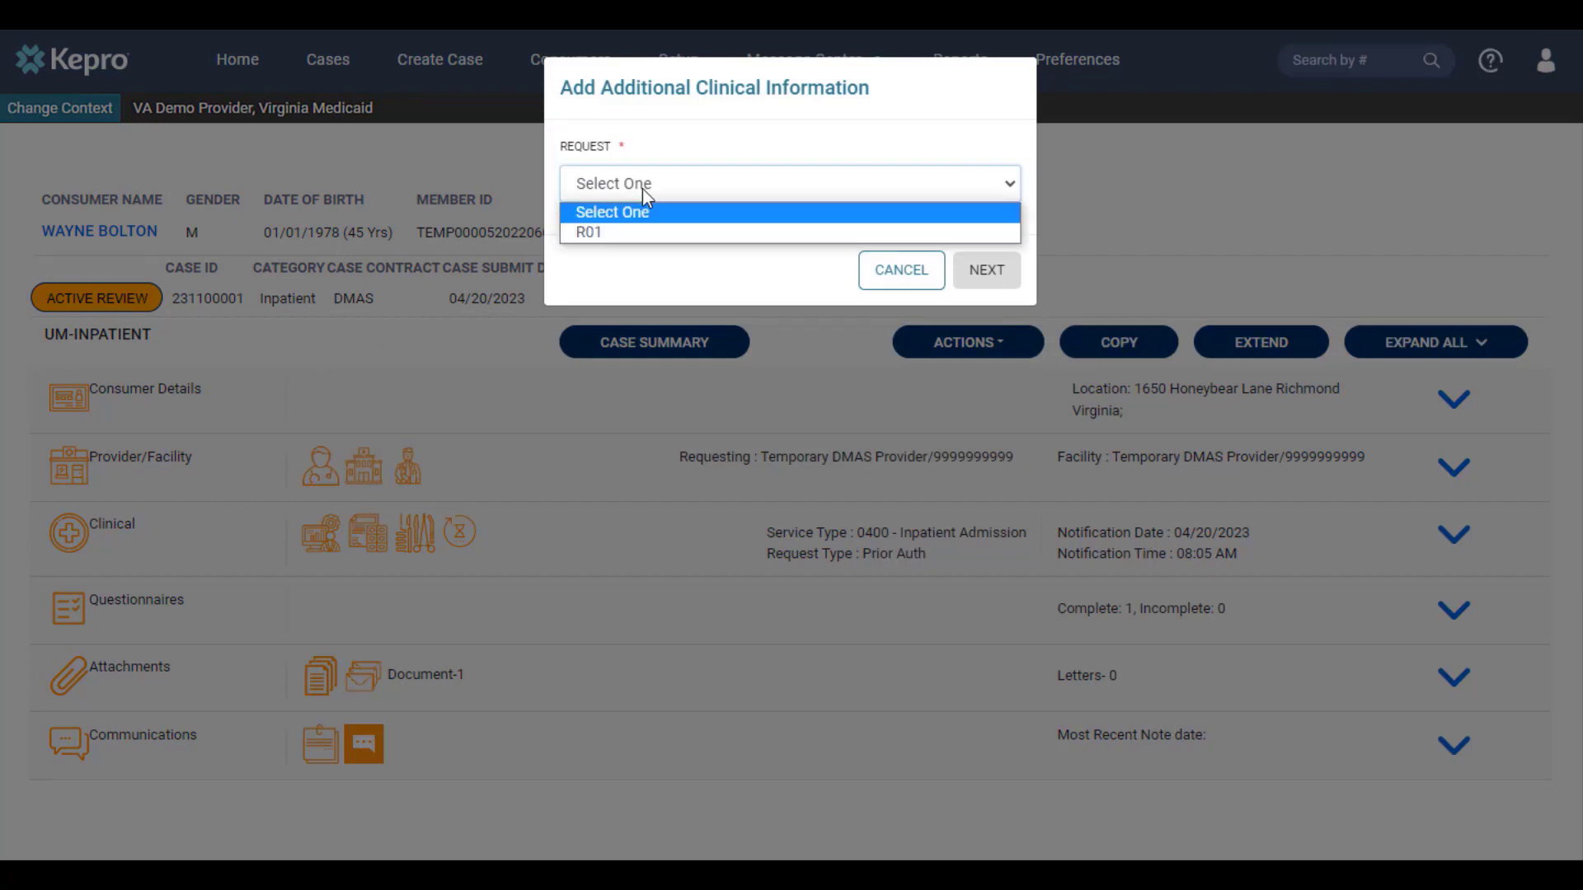
click(636, 234)
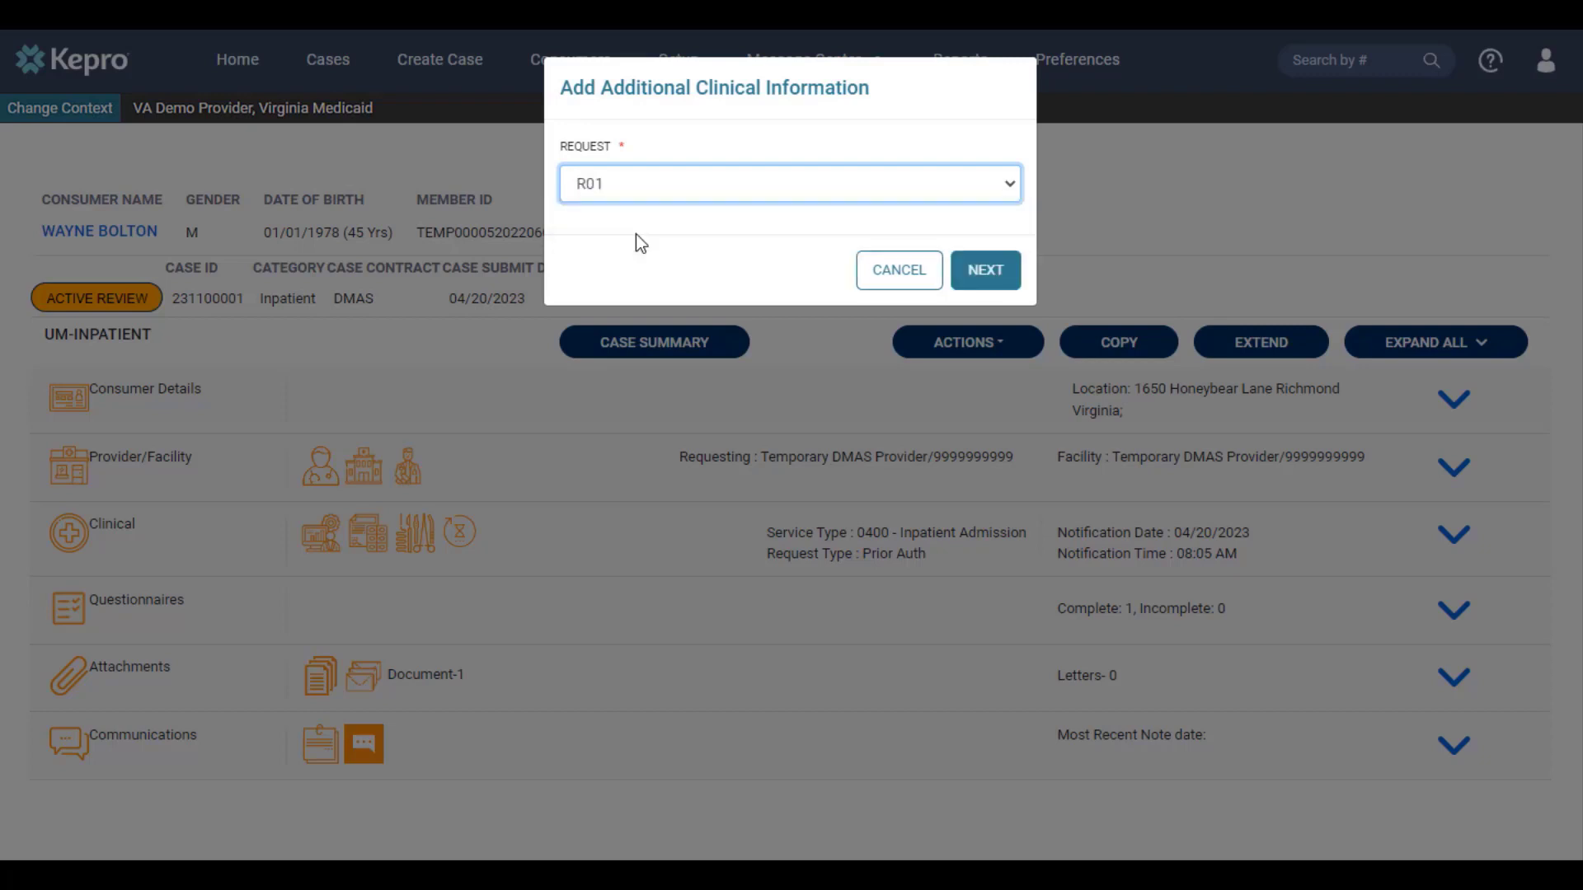
click(972, 284)
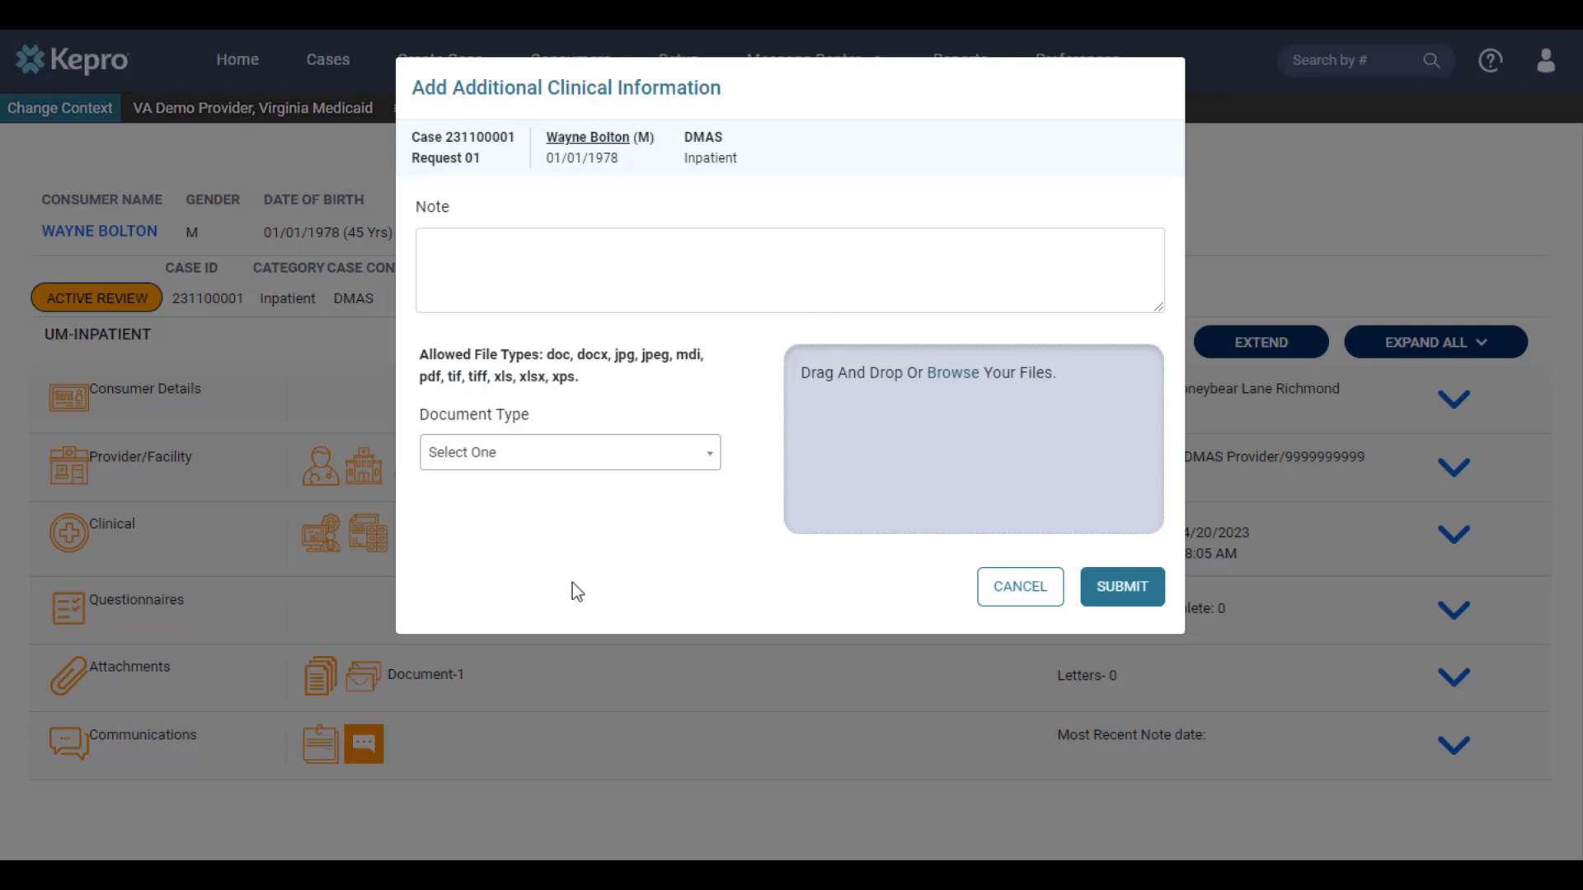
Step: Attach test.pdf and set its Document Type to Progress Summary
click(949, 381)
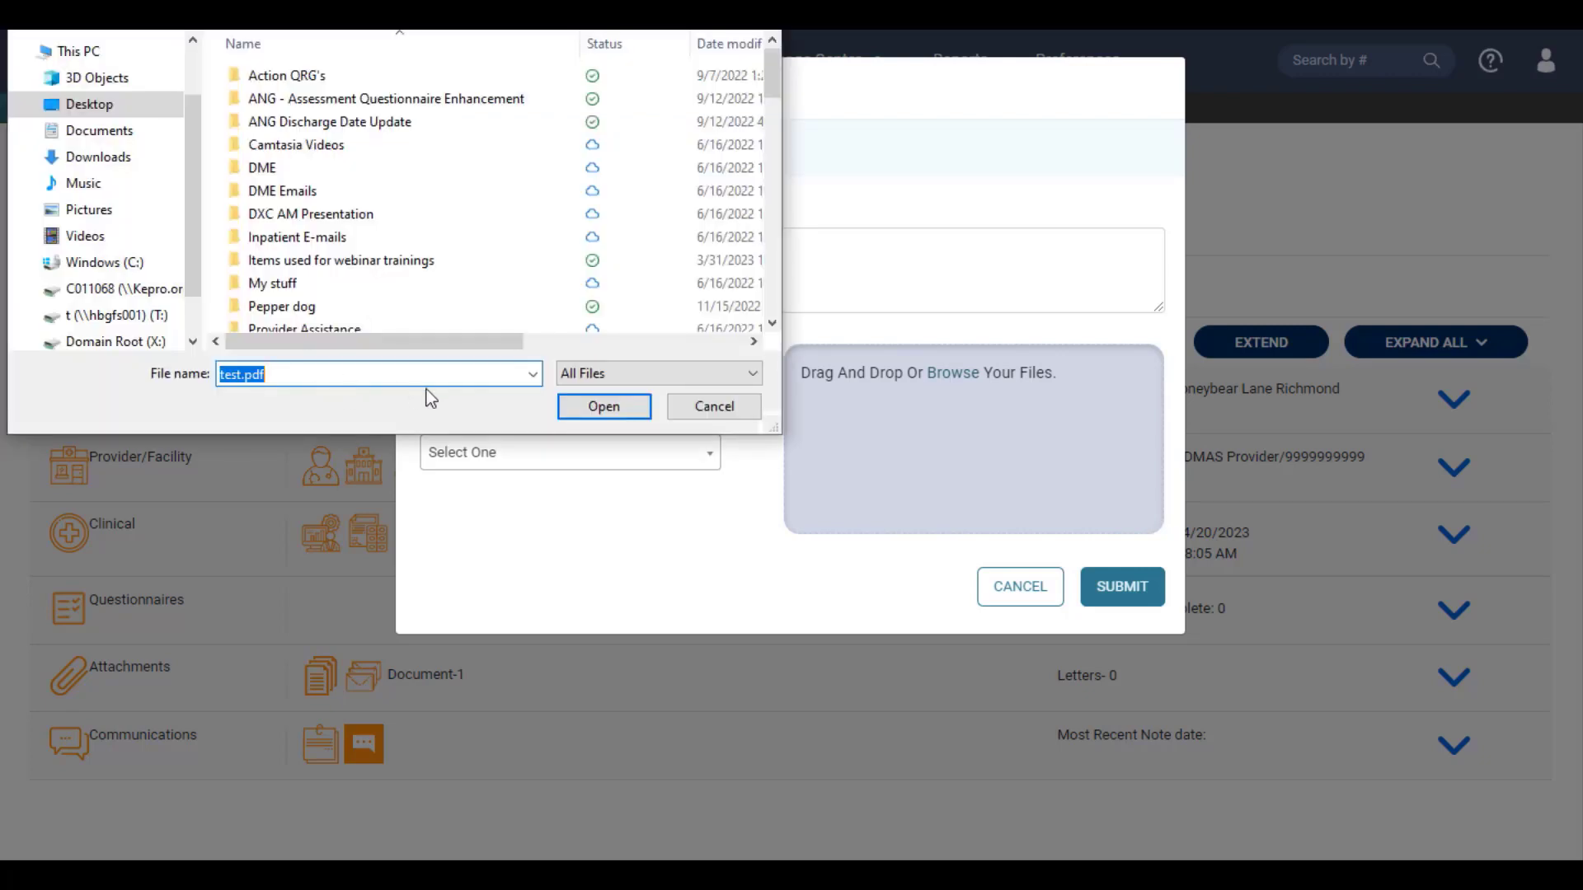
click(606, 409)
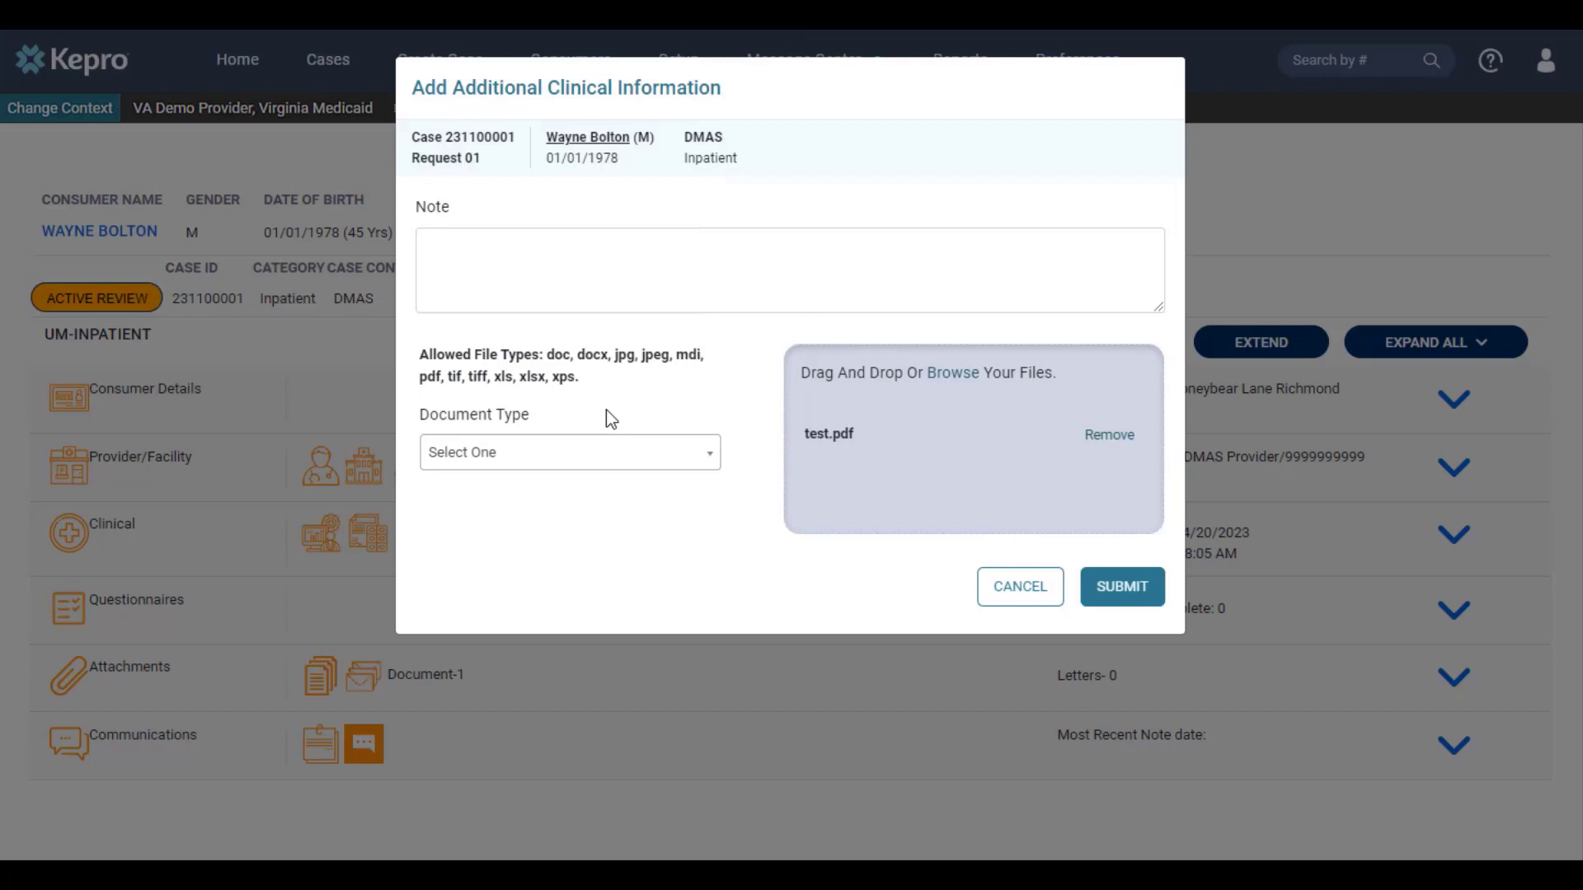
click(561, 470)
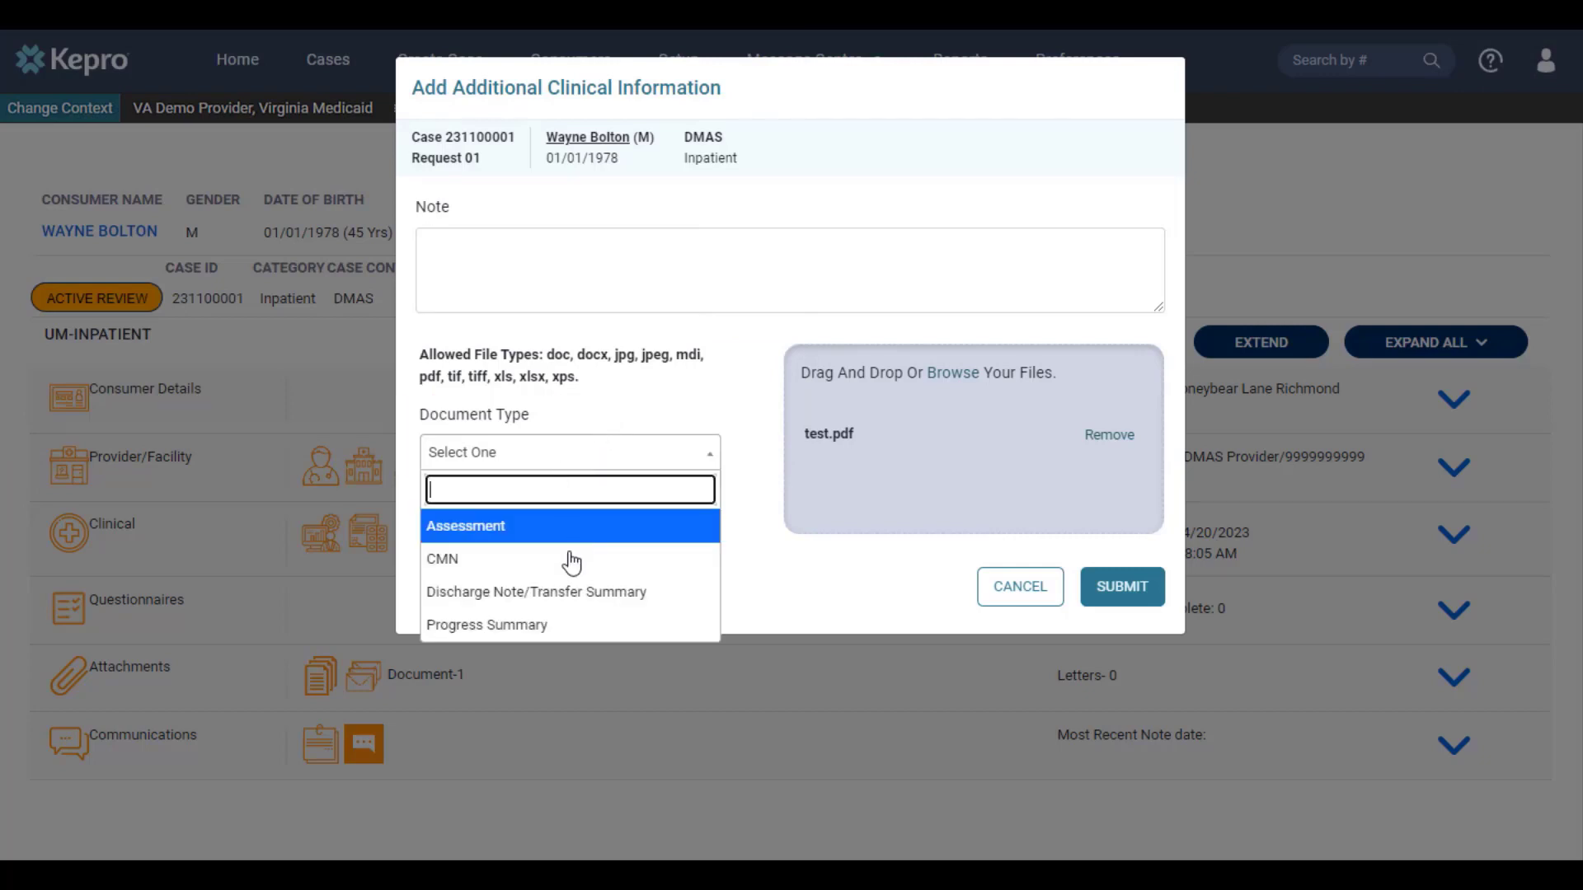
click(575, 626)
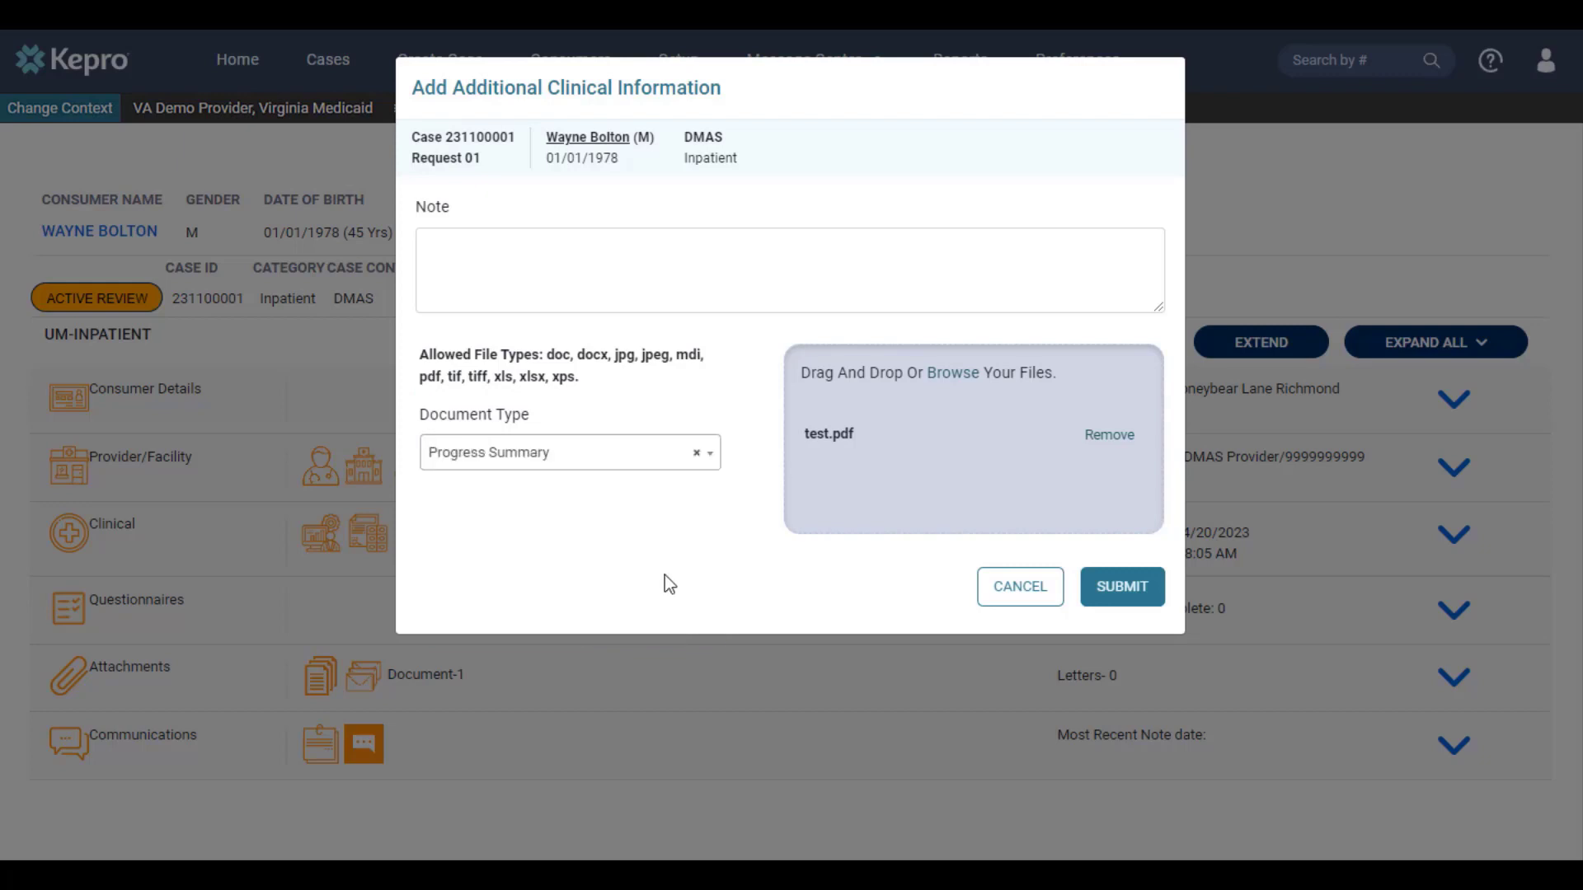
Step: Submit the Progress Summary attachment as additional clinical information for the inpatient case
click(1094, 598)
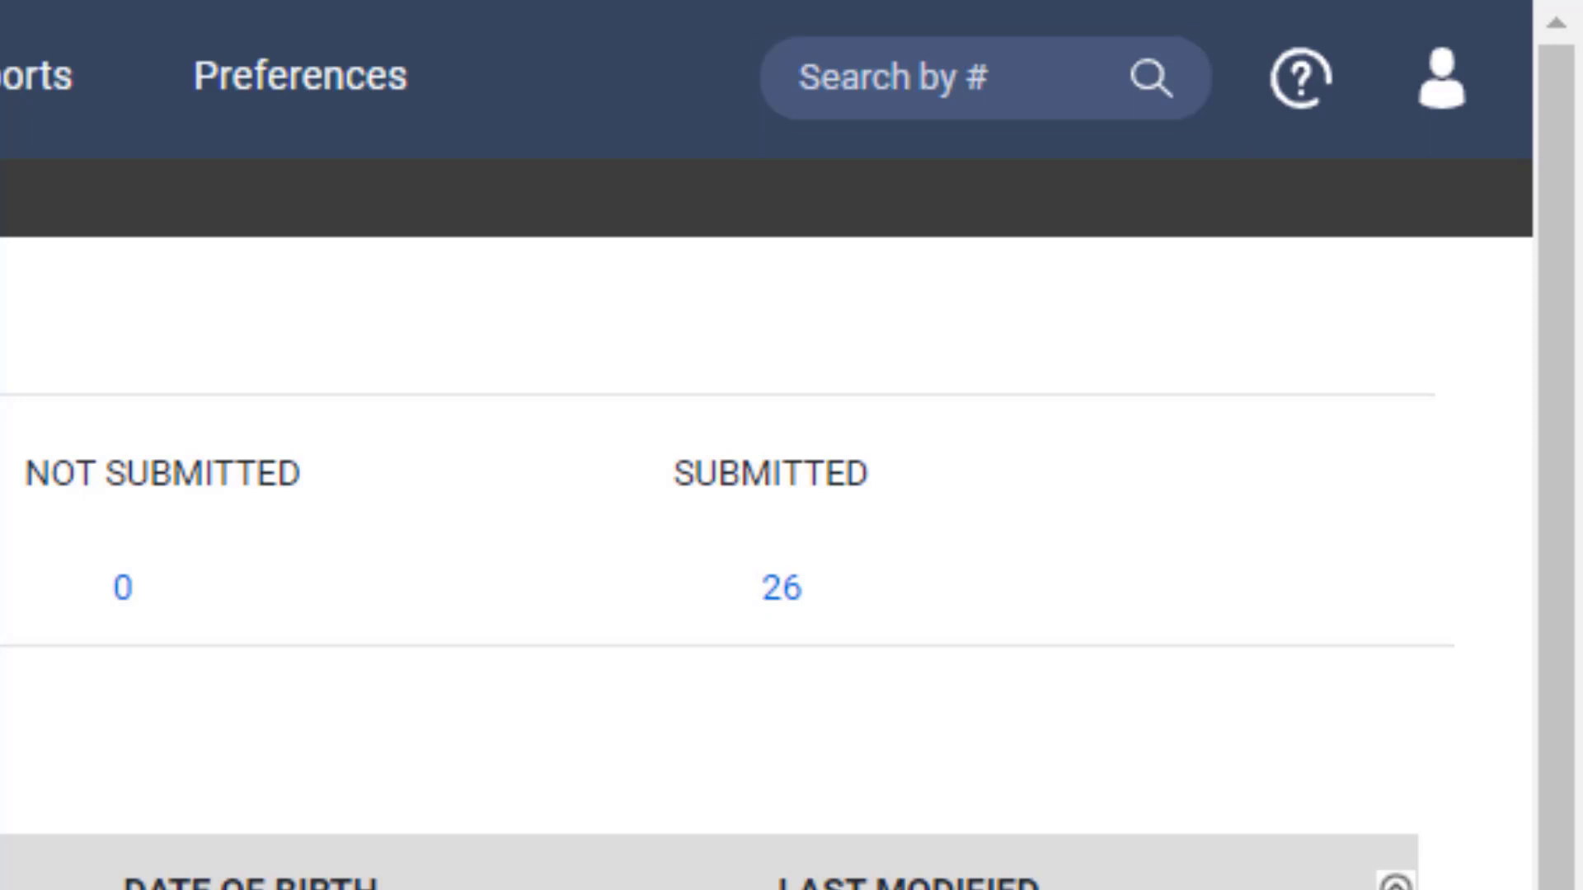
Step: Search 'Search by #' for the completed outpatient case using its case number
click(940, 78)
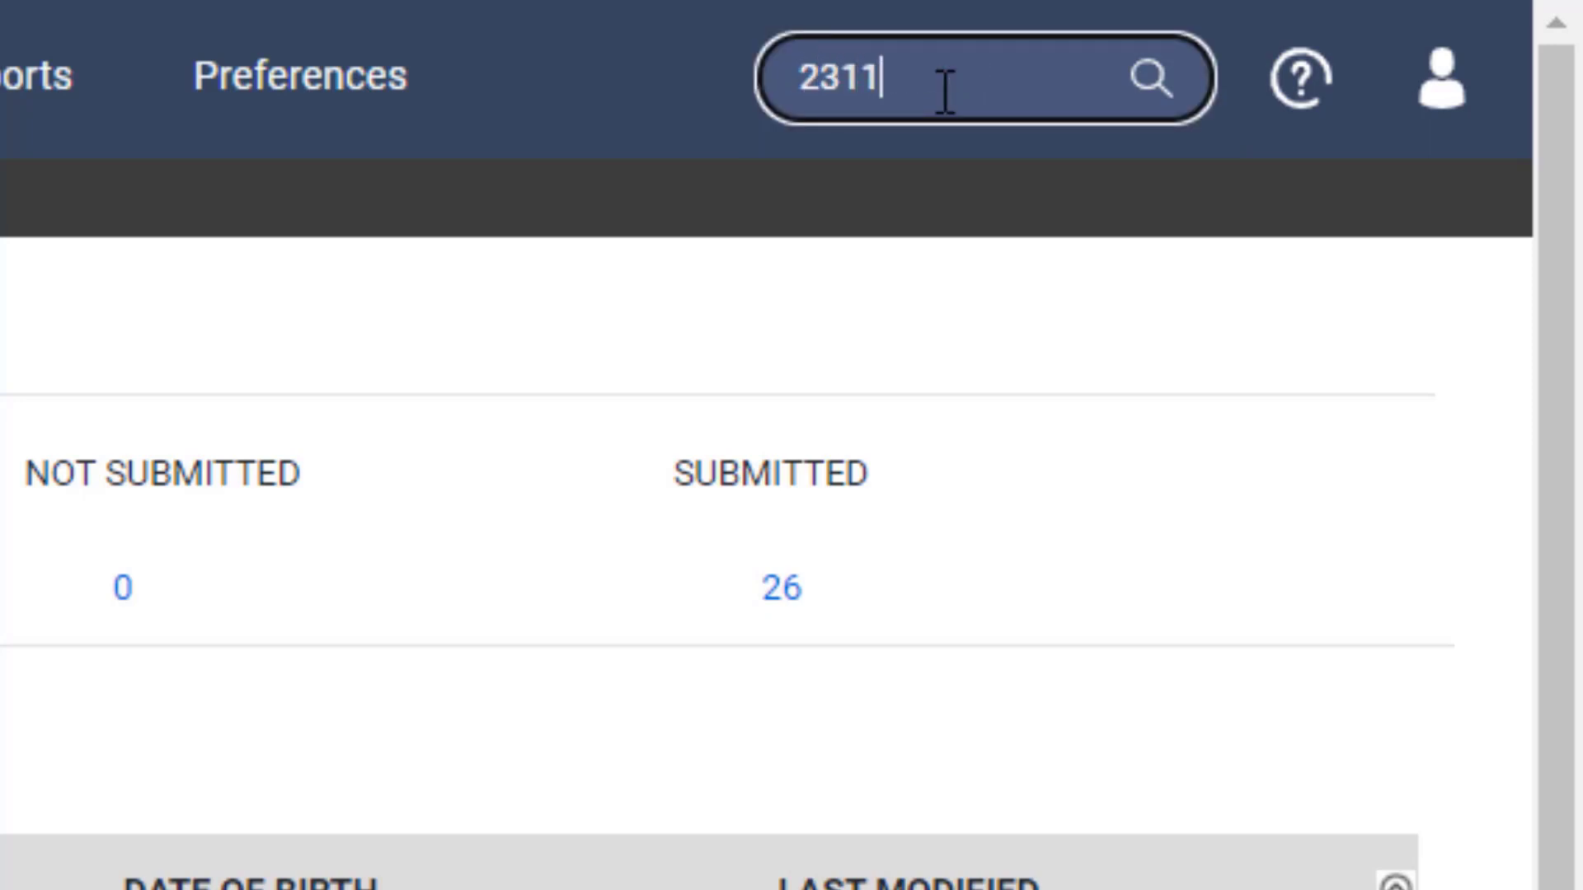
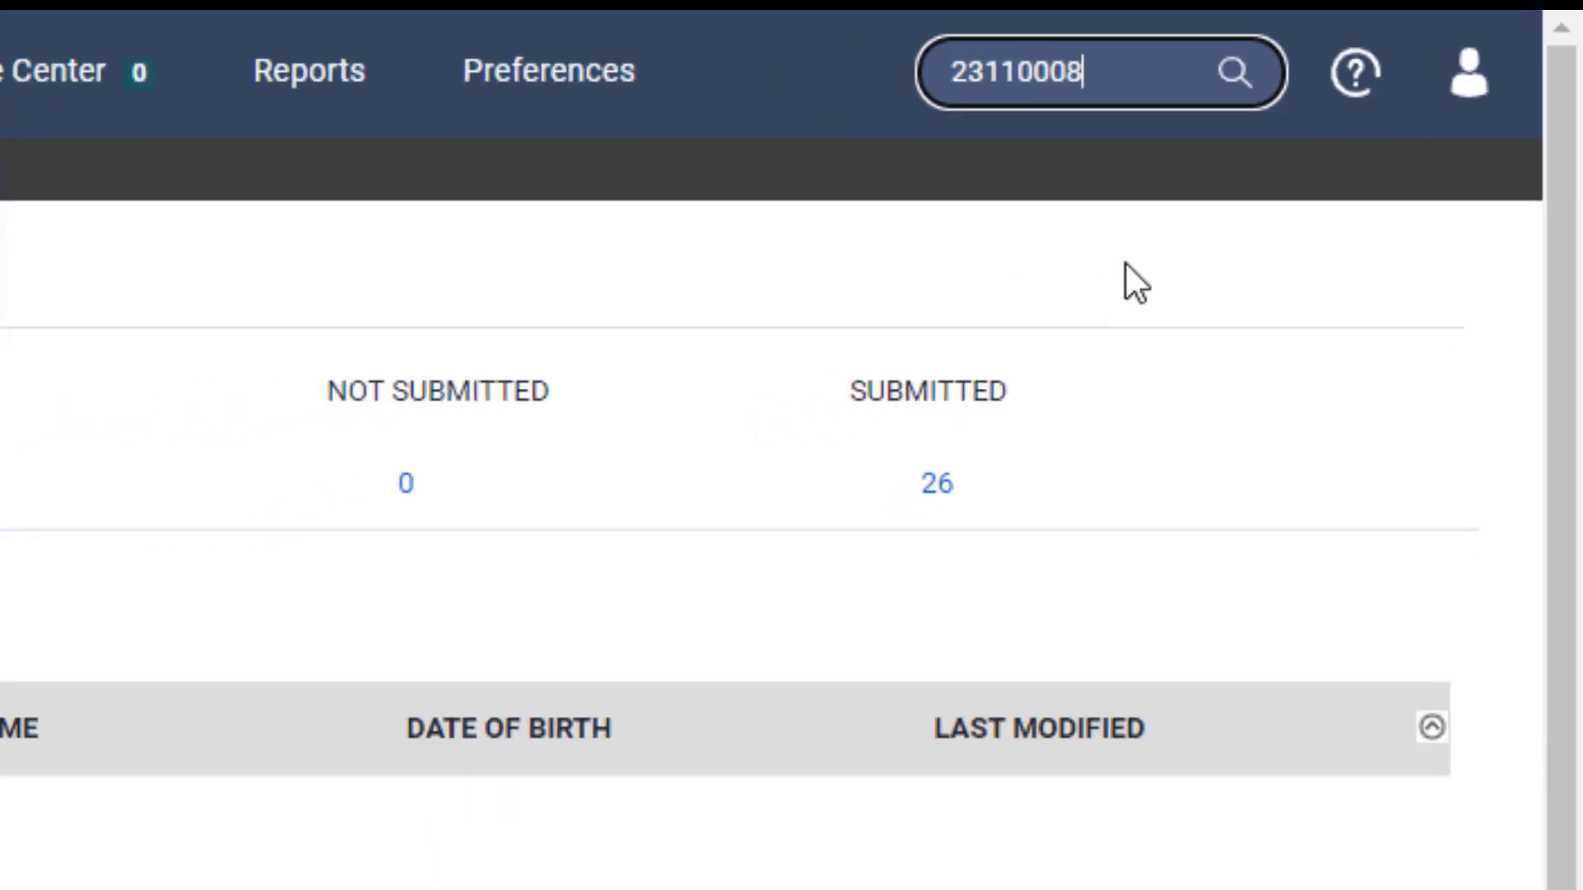
key(Return)
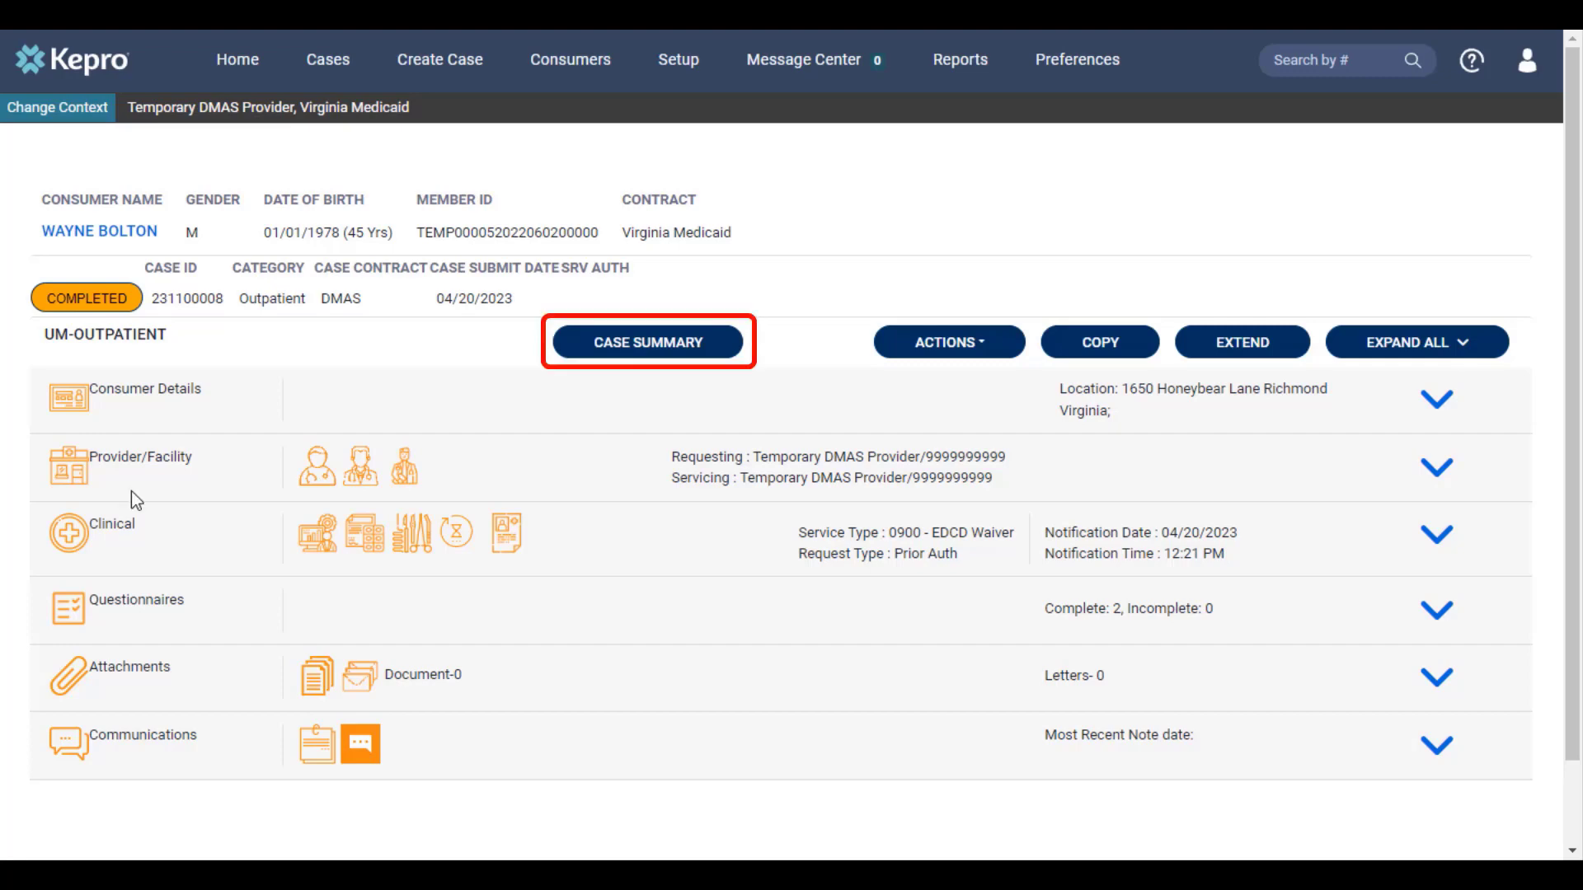
Step: Open the case summary report and scroll down through its questionnaires and documents to the Letters section
click(663, 361)
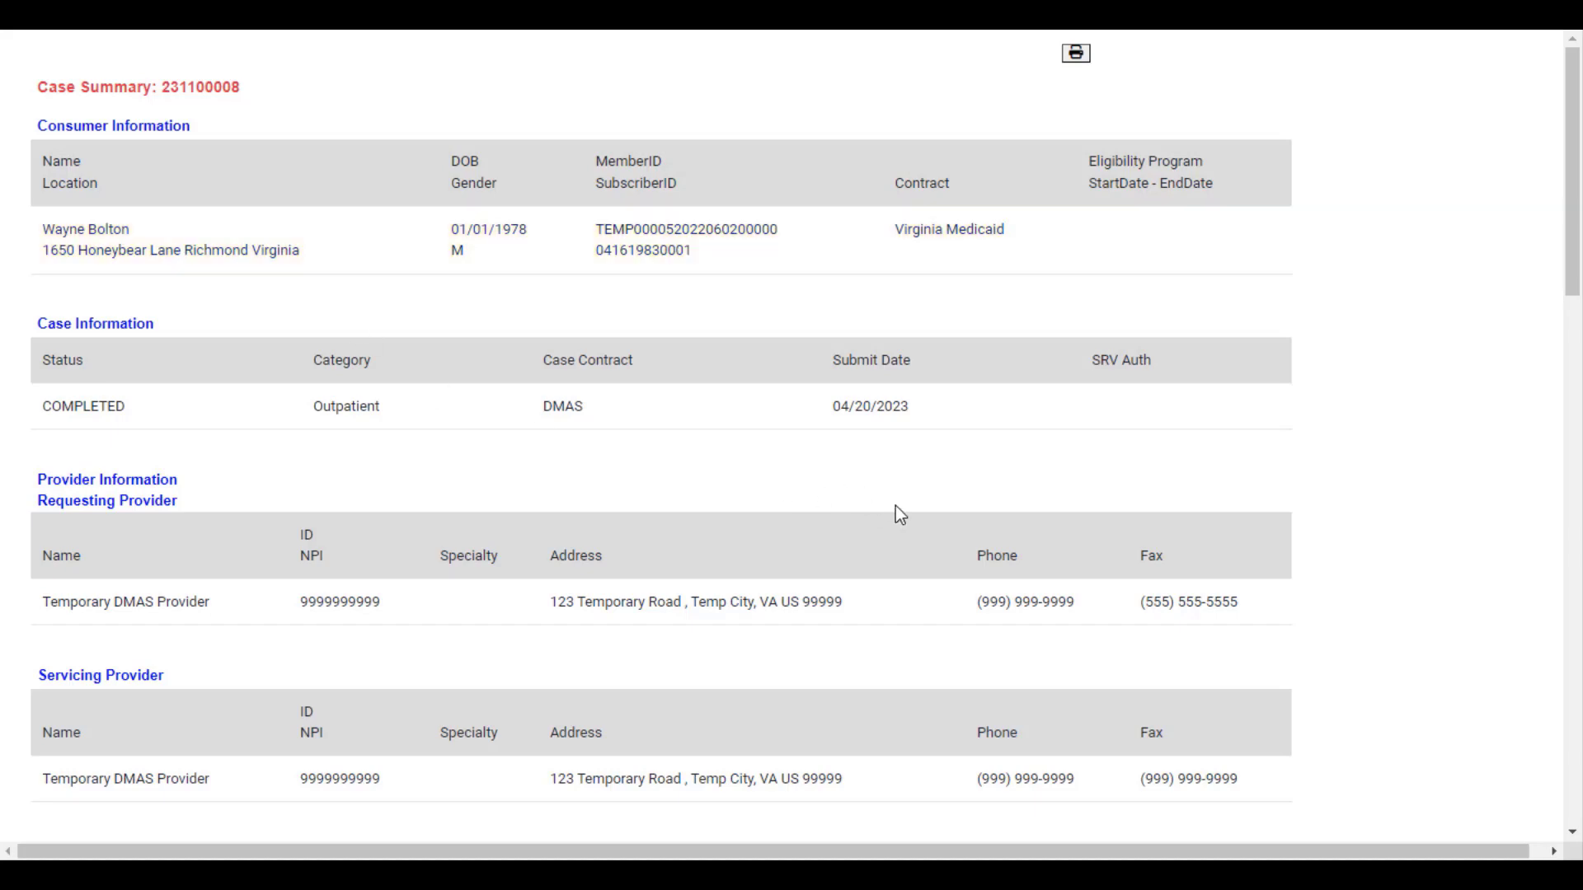
scroll(896, 516, down, 5)
scroll(901, 516, down, 3)
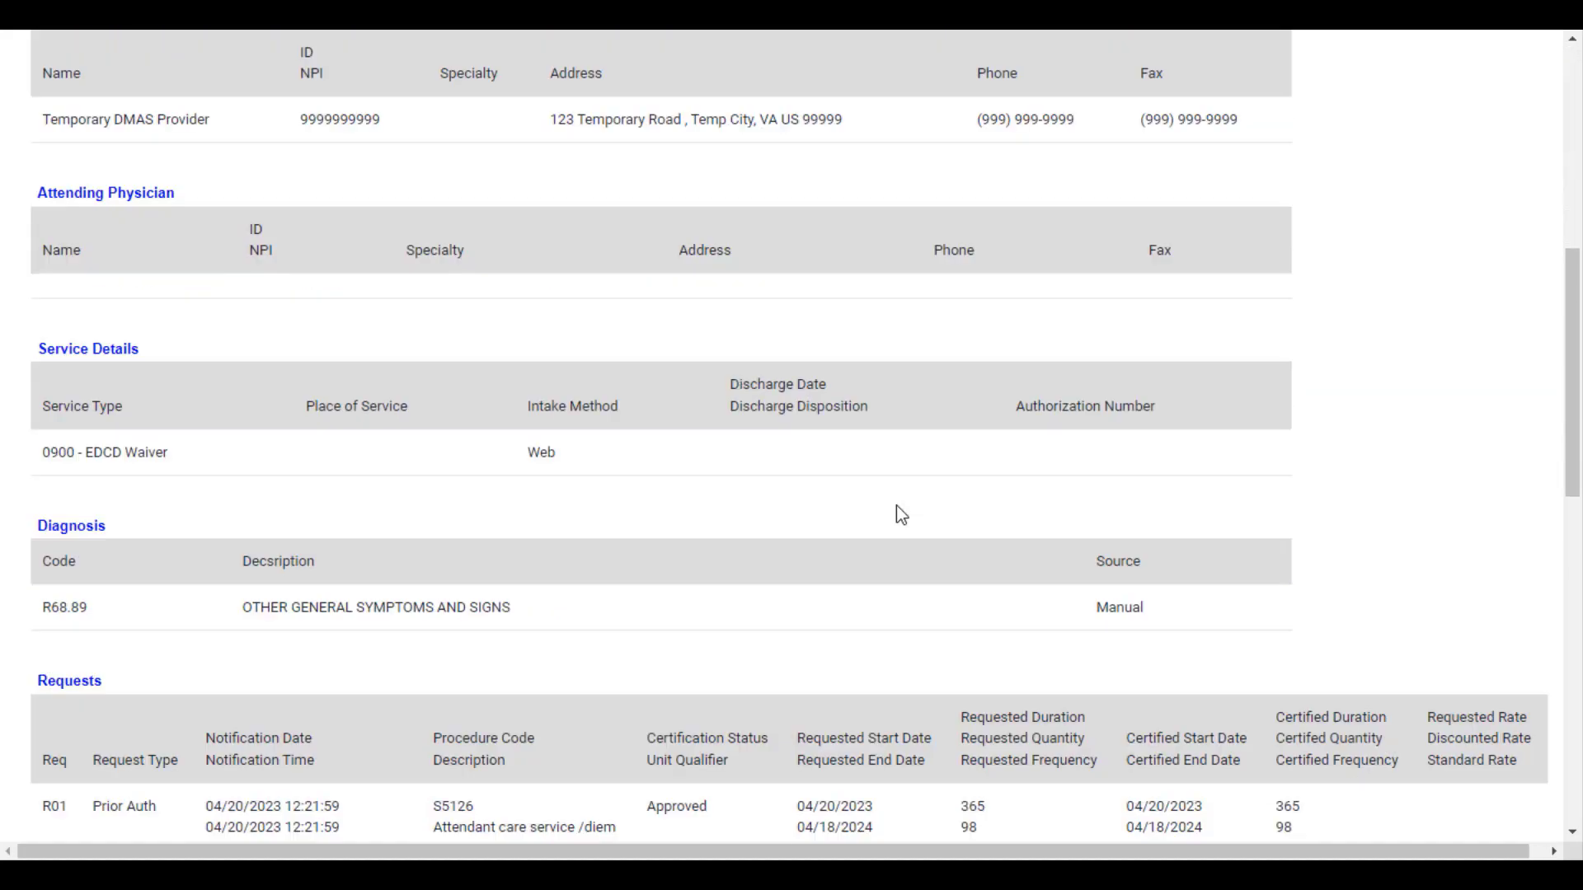
scroll(901, 515, down, 2)
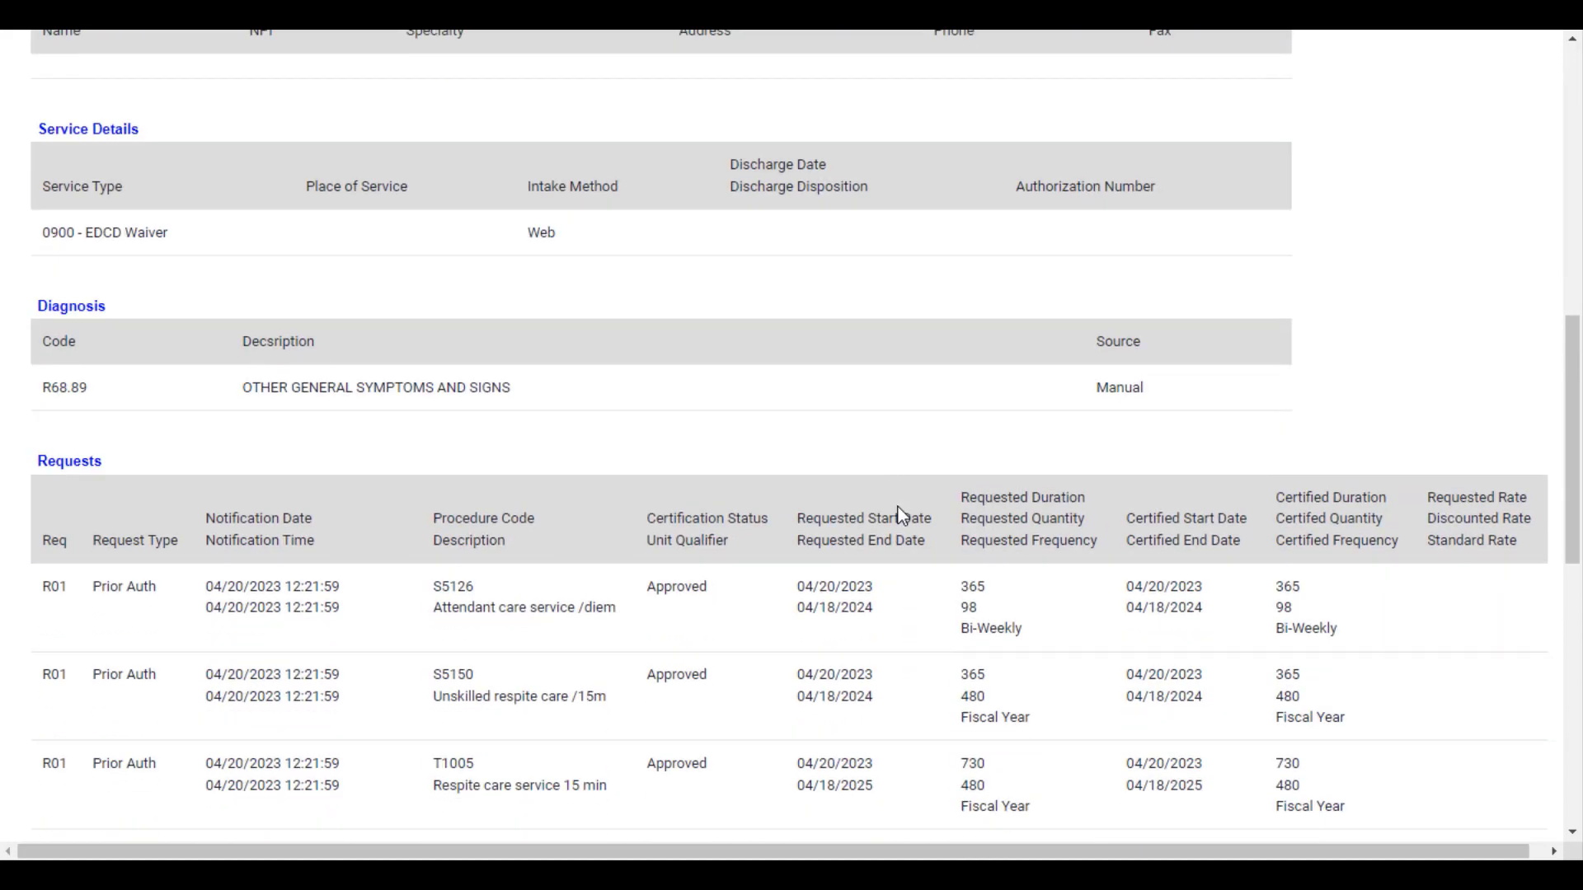
scroll(900, 512, down, 2)
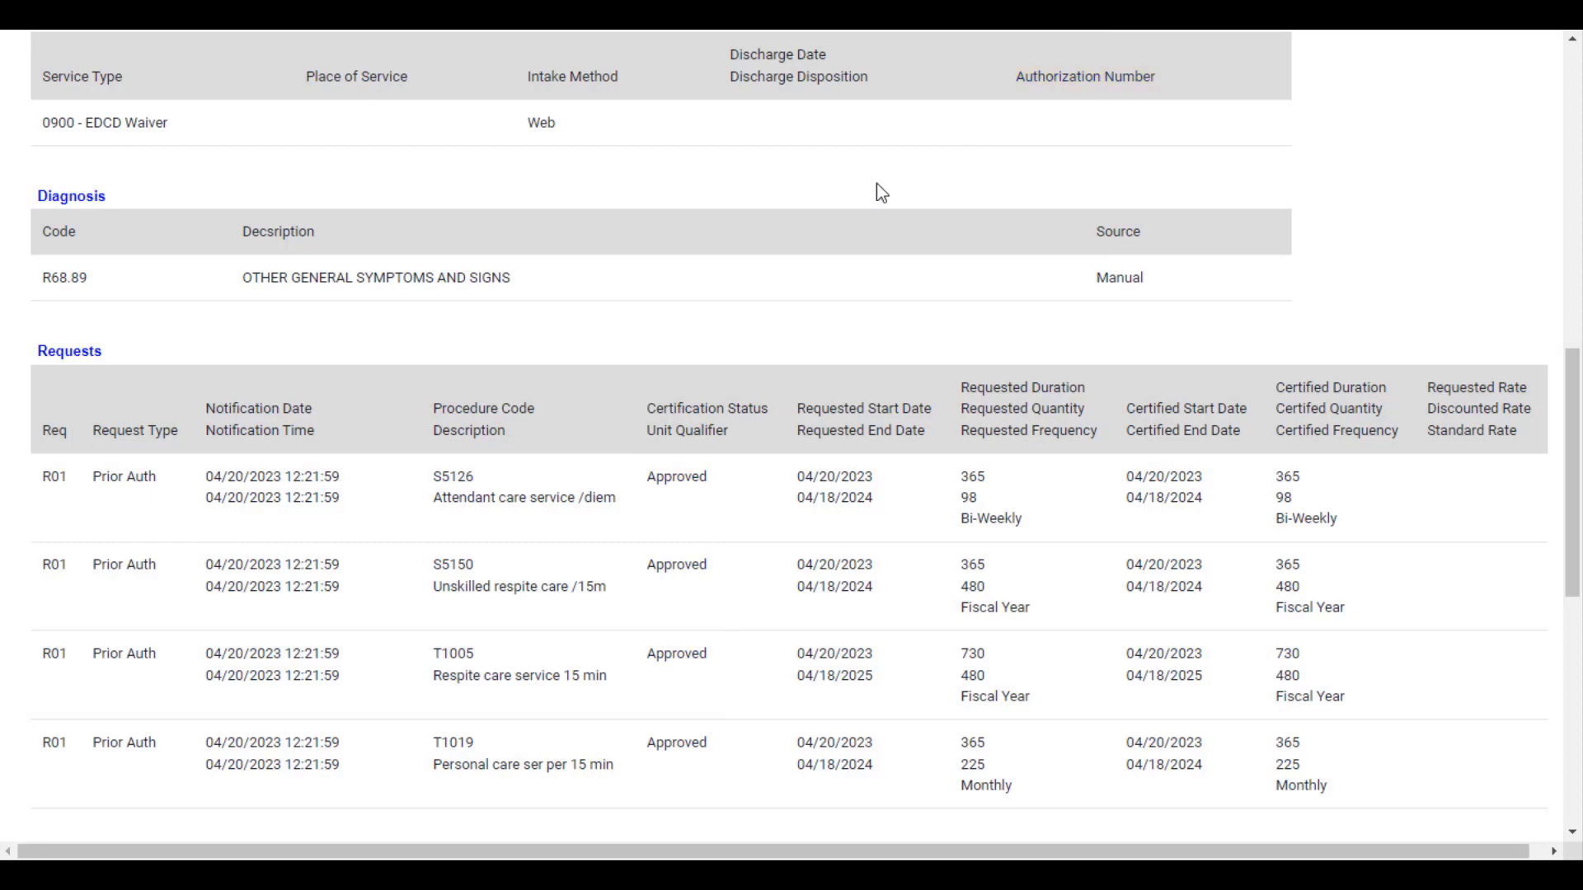
scroll(718, 425, down, 9)
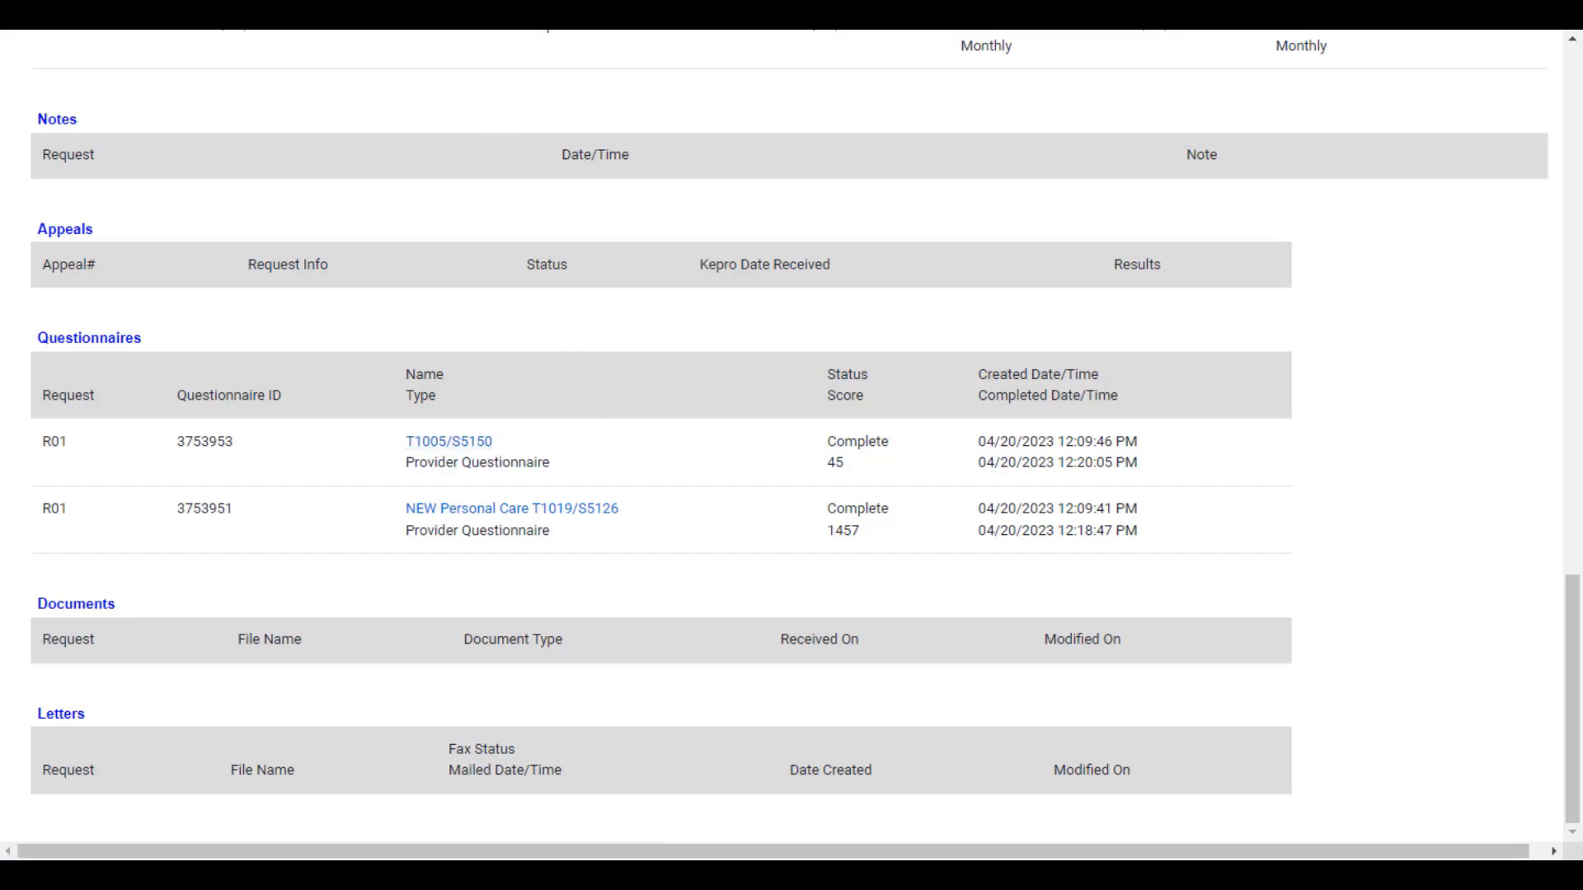
Step: Close the case summary, expand the Clinical section and choose EXTEND on the completed case
key(ctrl+w)
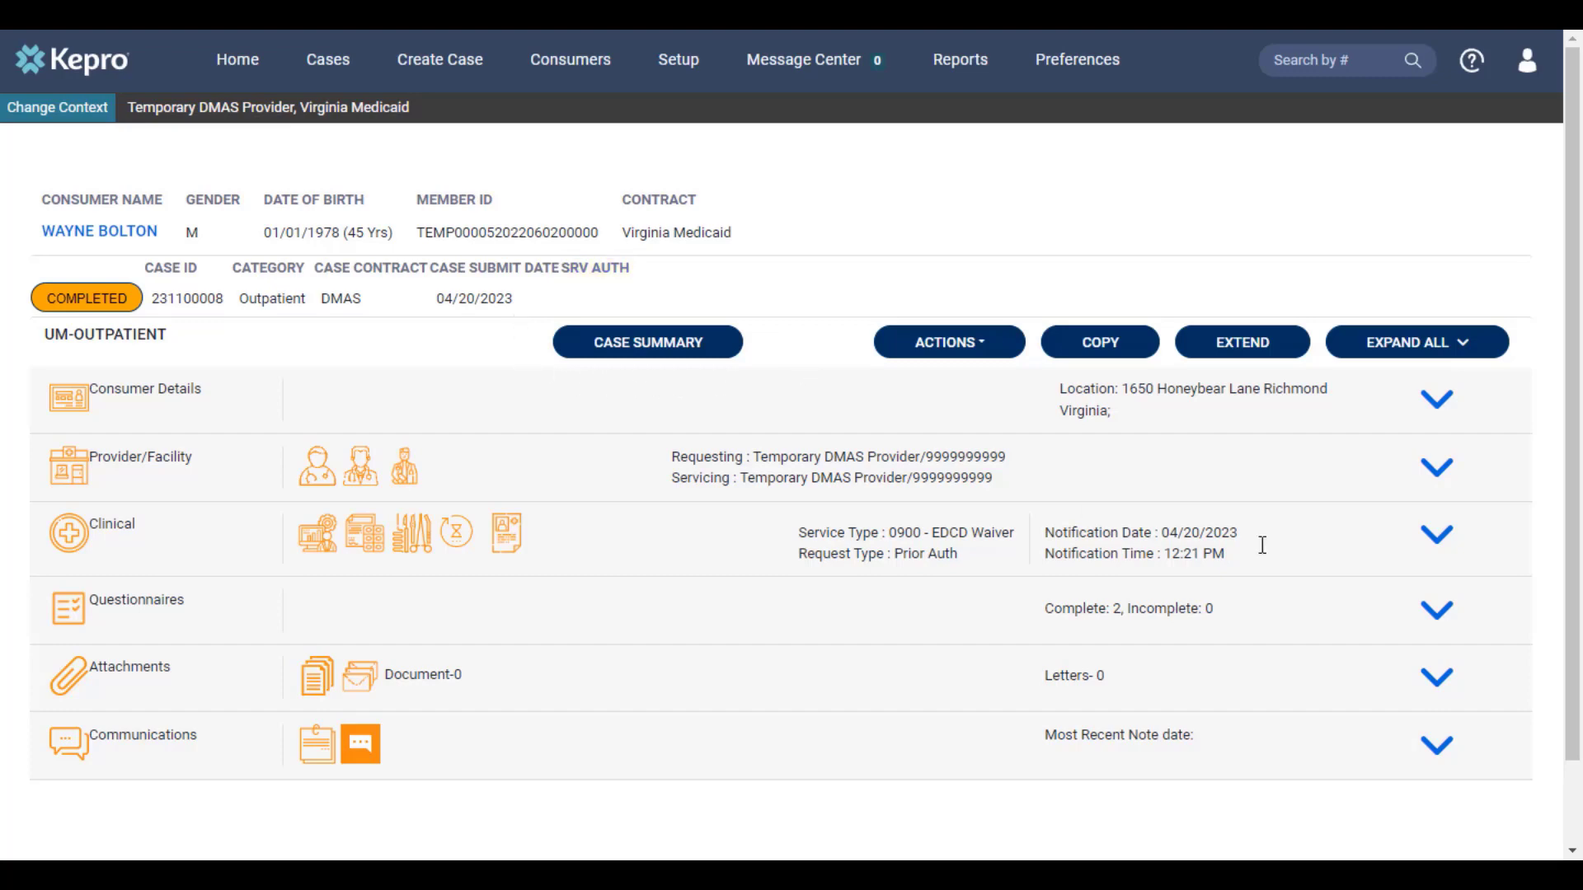
click(1435, 540)
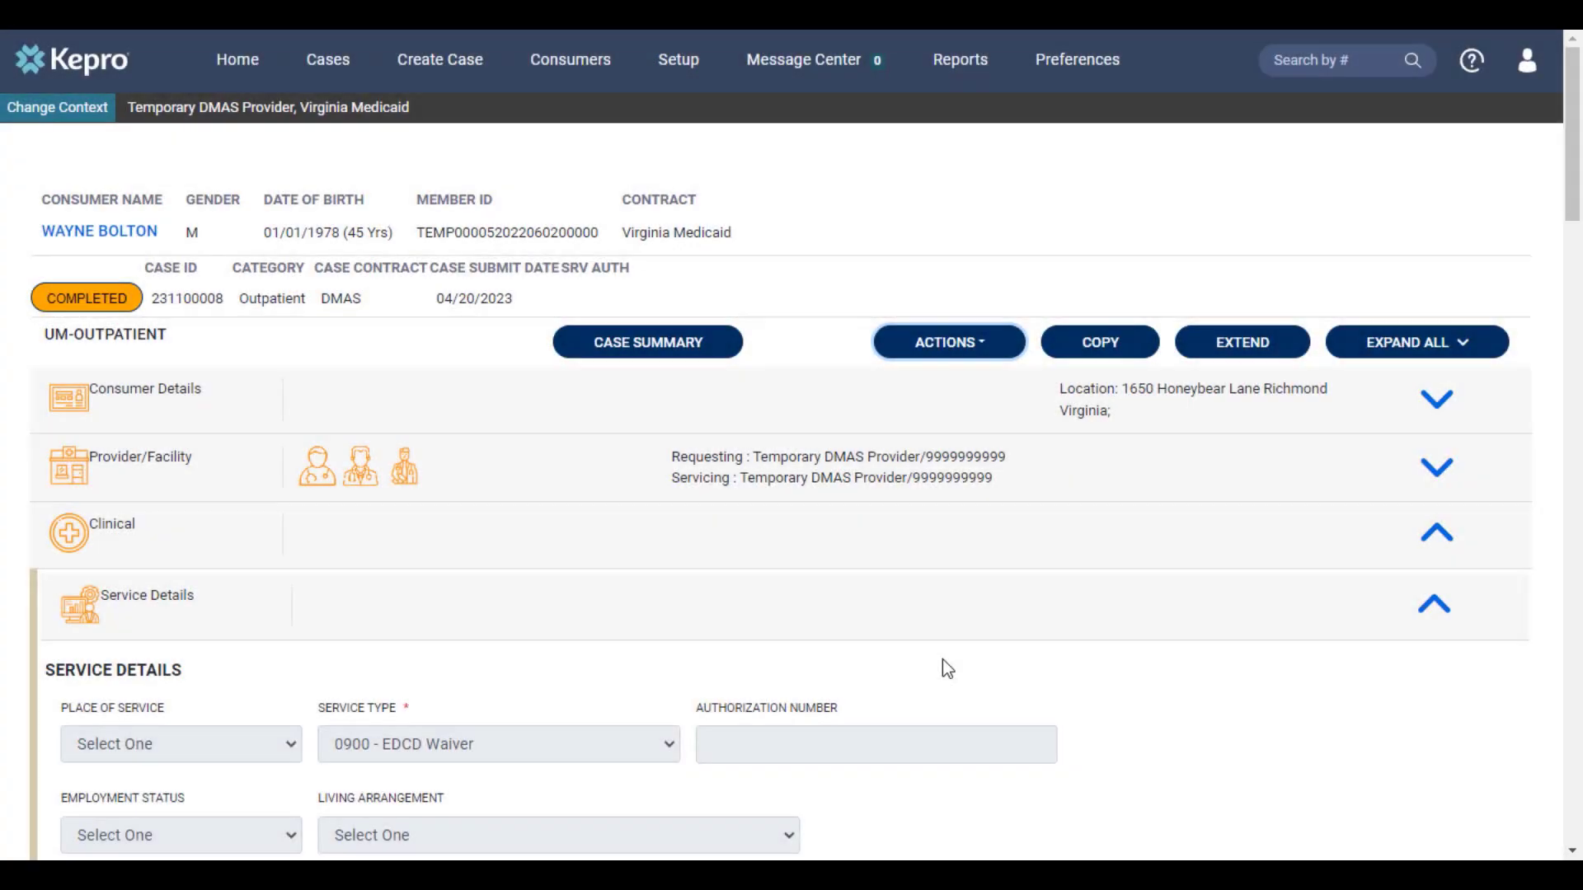
click(1230, 352)
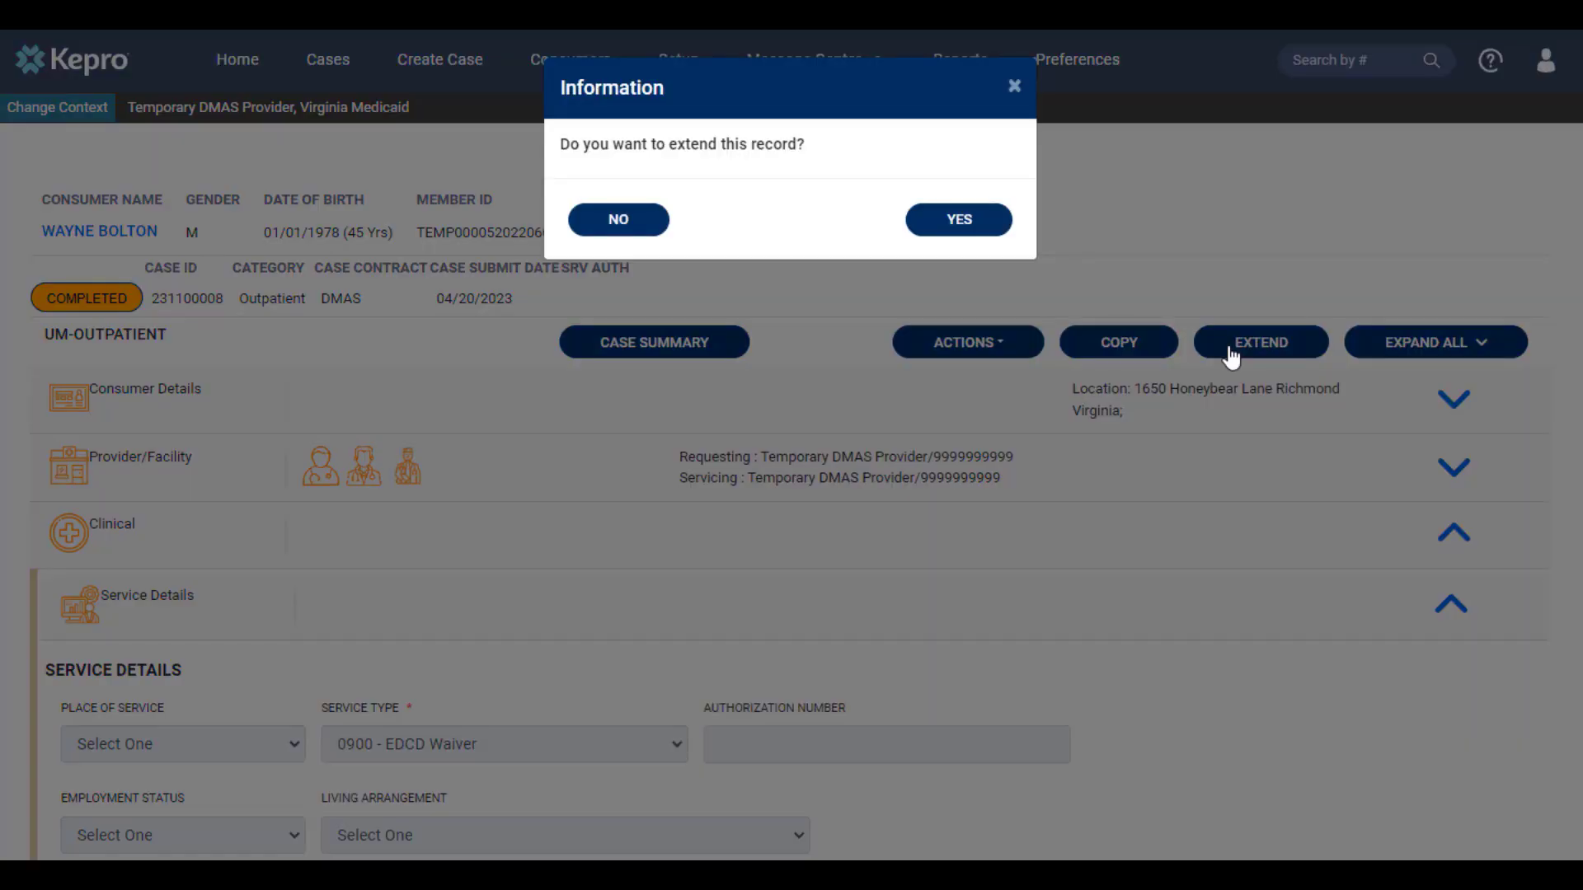
Step: Confirm YES to extending the completed outpatient case
click(974, 235)
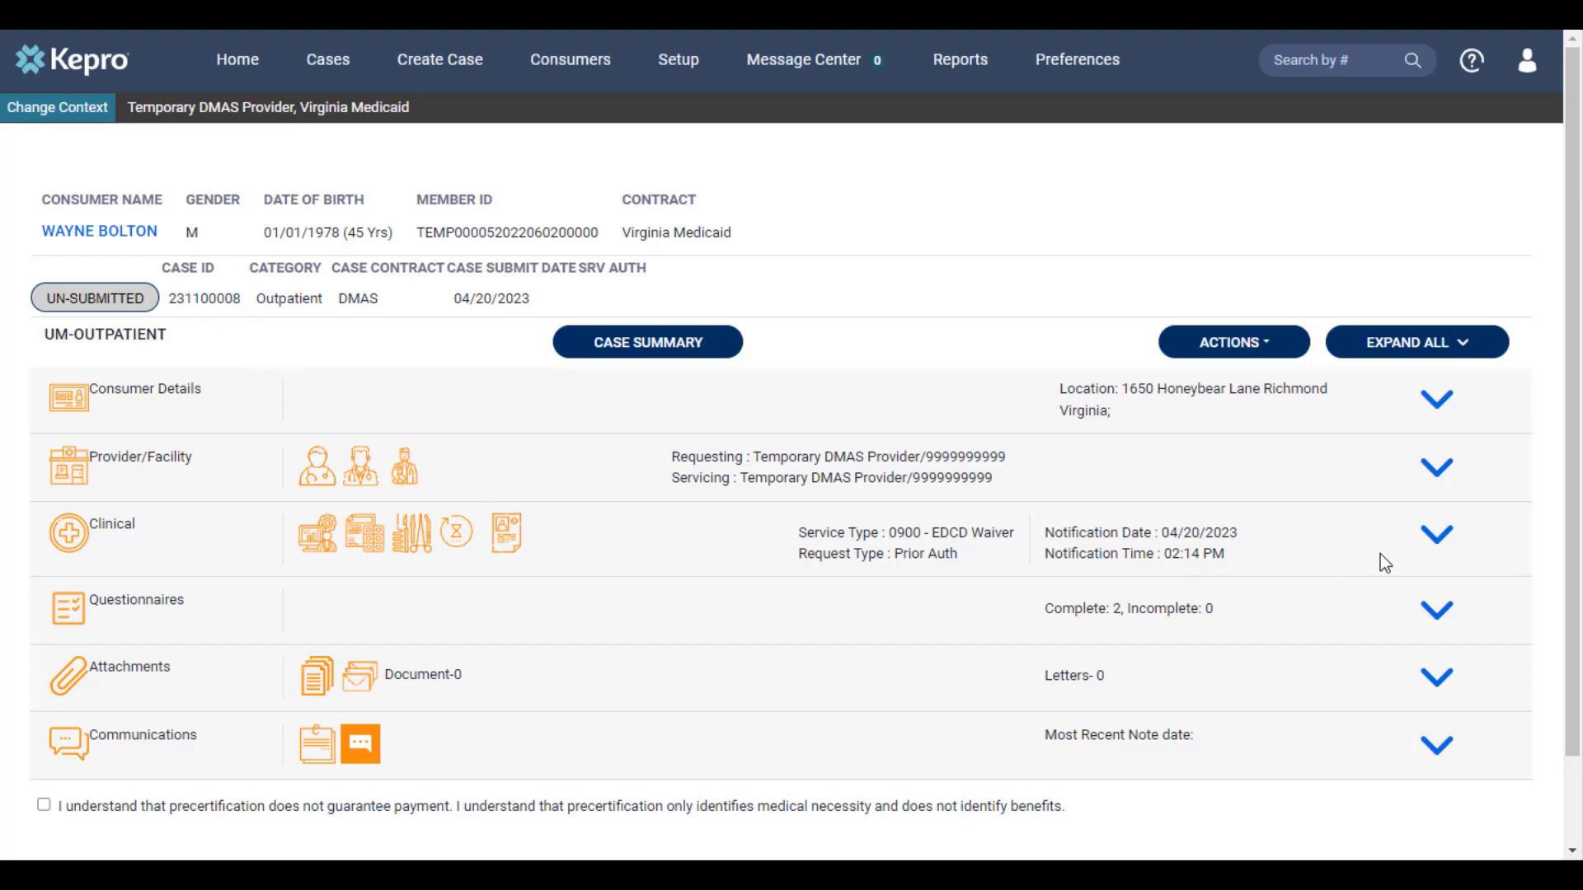
Step: Expand the Clinical section and scroll to Request 02's T1005 and S5150 procedure lines
click(1437, 538)
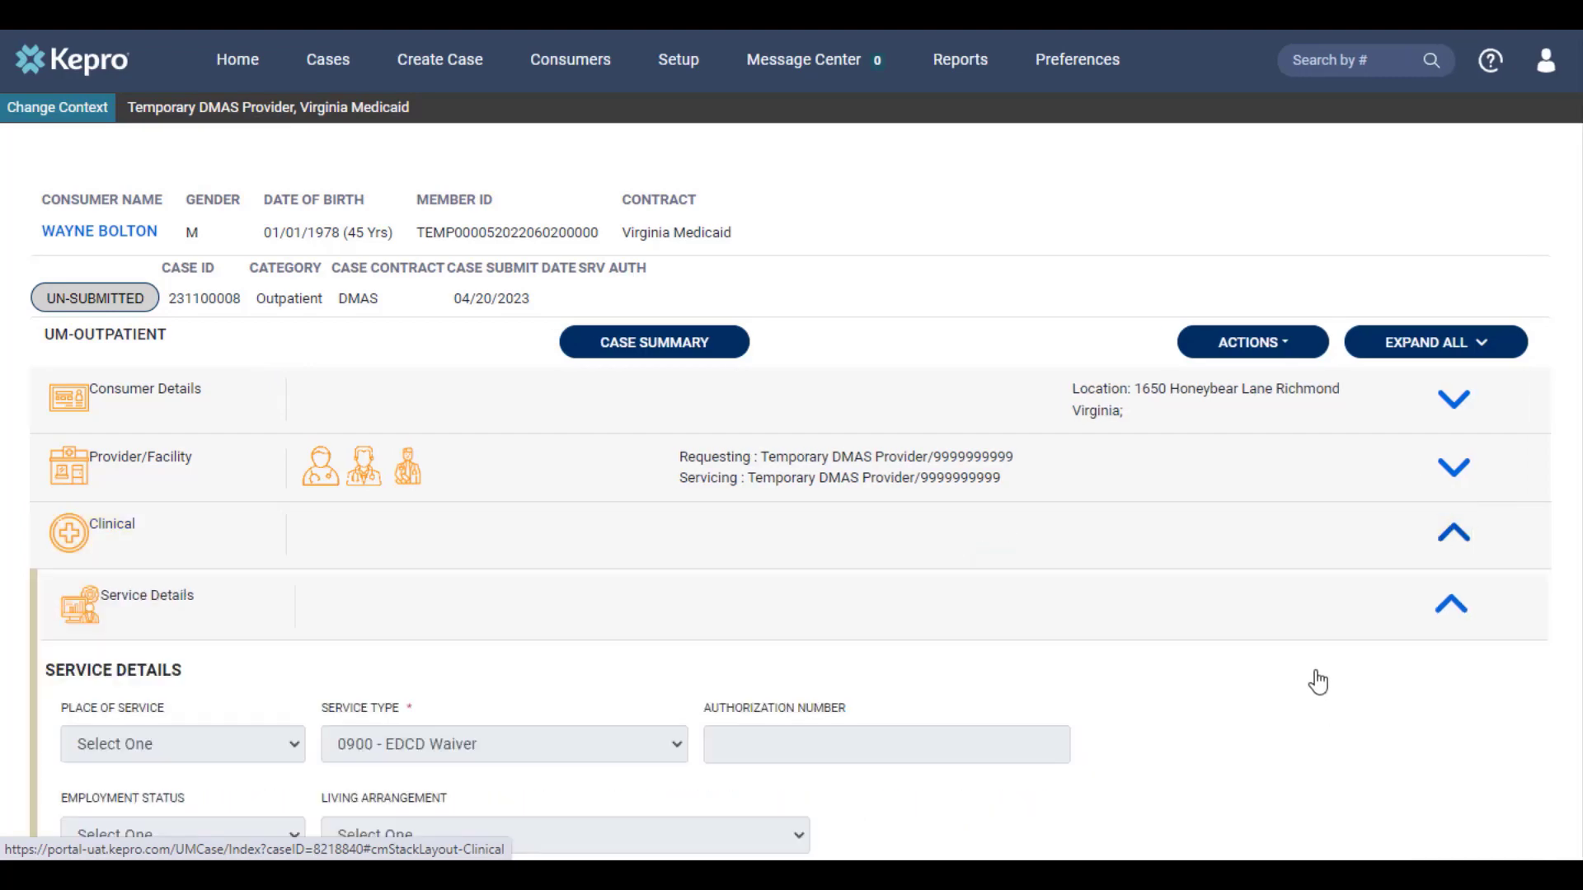
scroll(1319, 680, down, 2)
scroll(1316, 678, down, 3)
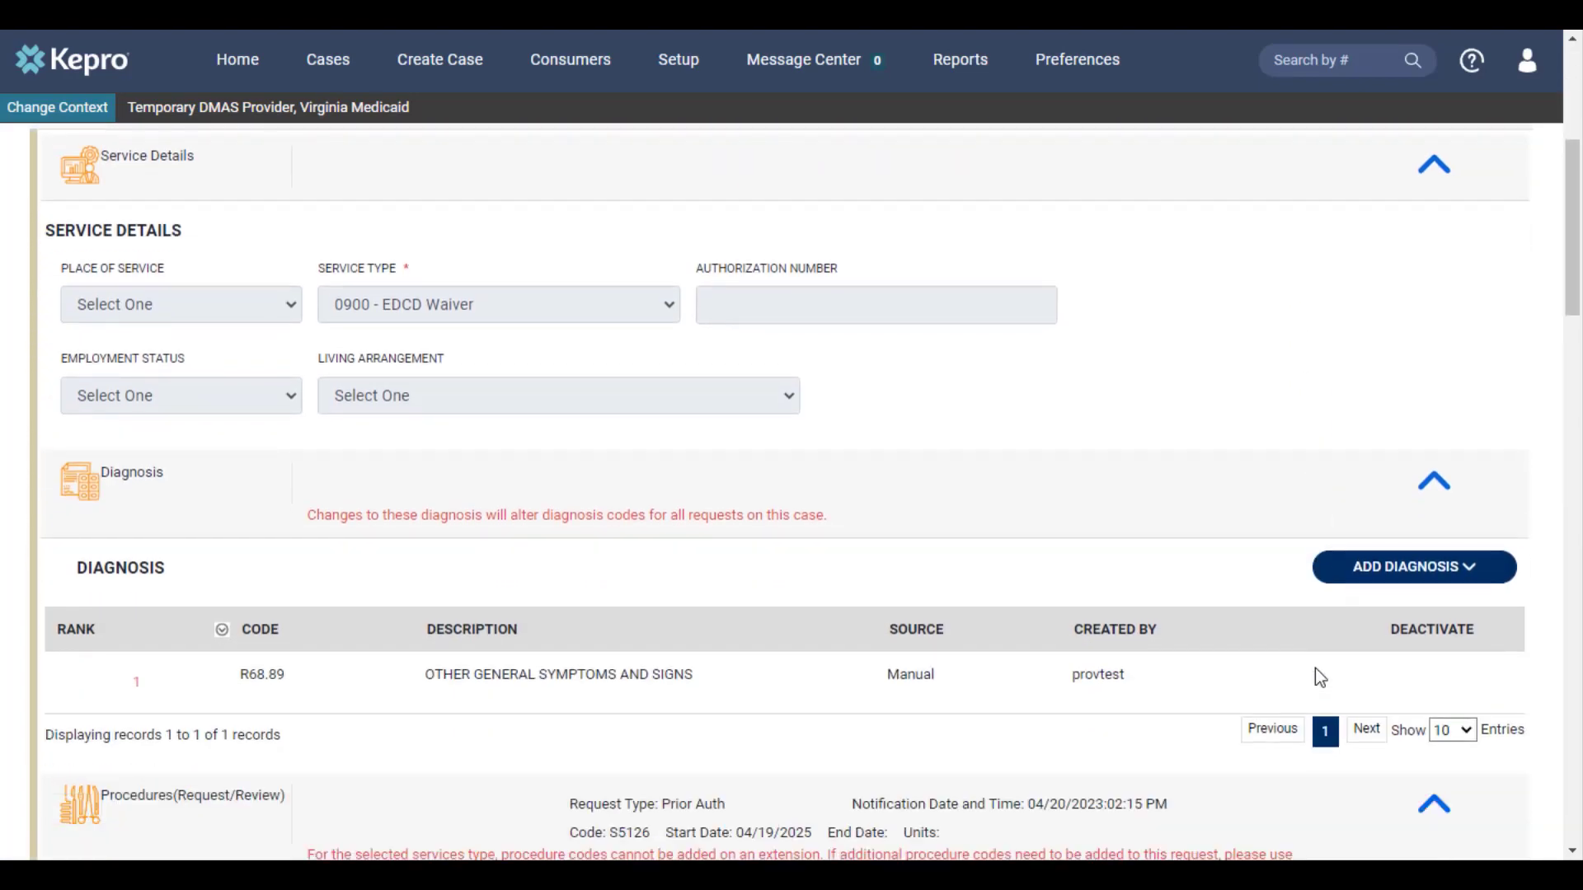
scroll(1316, 674, down, 5)
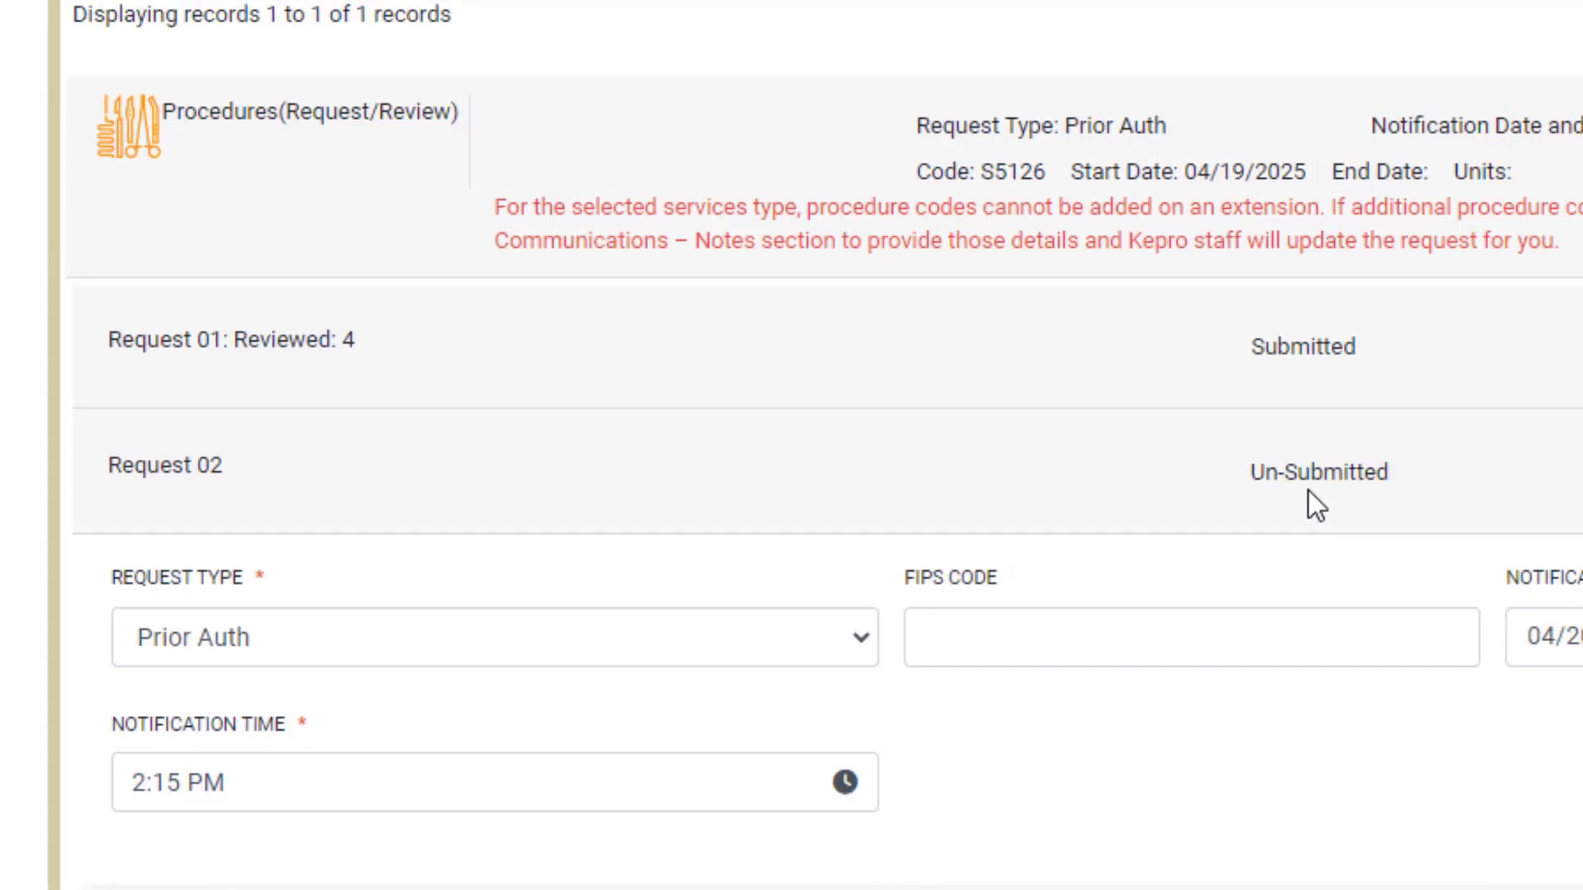
scroll(820, 592, down, 3)
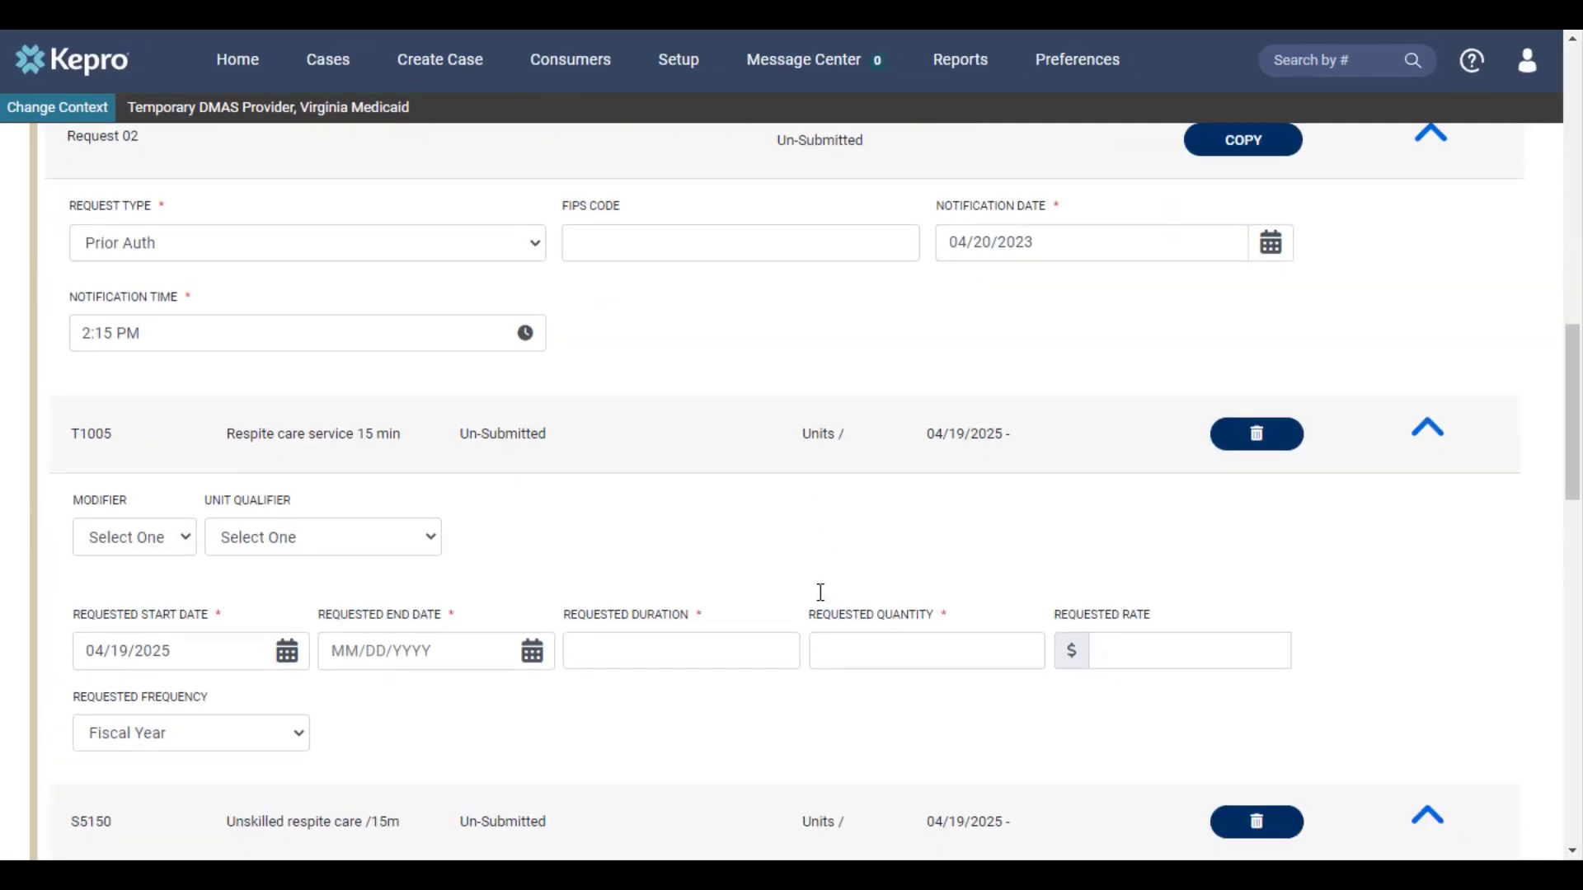
scroll(820, 592, down, 1)
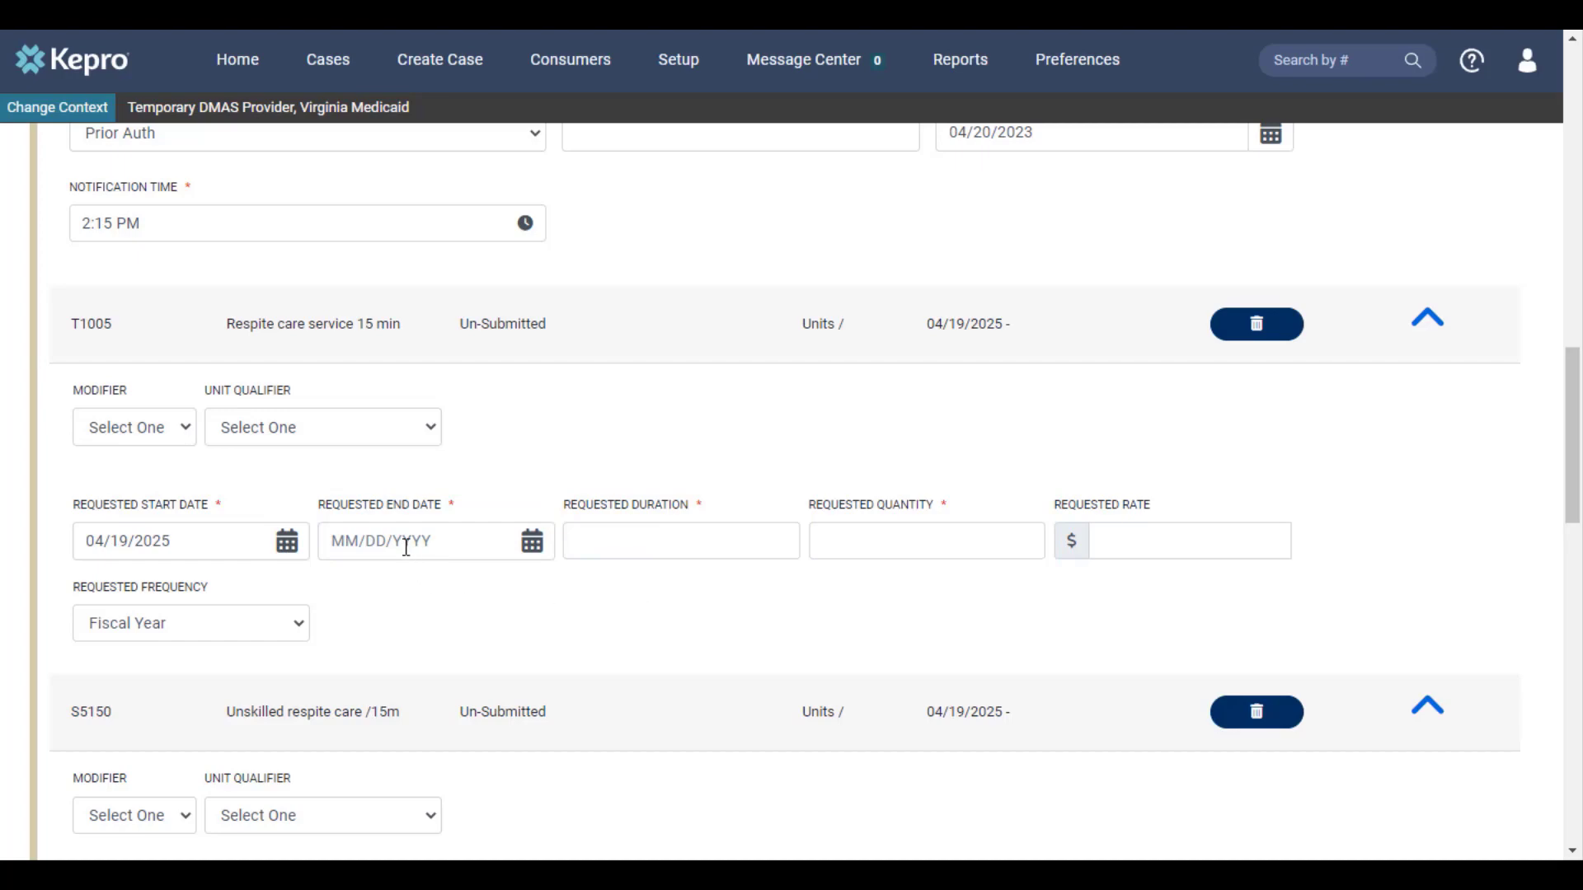
Step: Give the T1005 line an end date of 04/18/2026, duration 365 and quantity 480
click(342, 538)
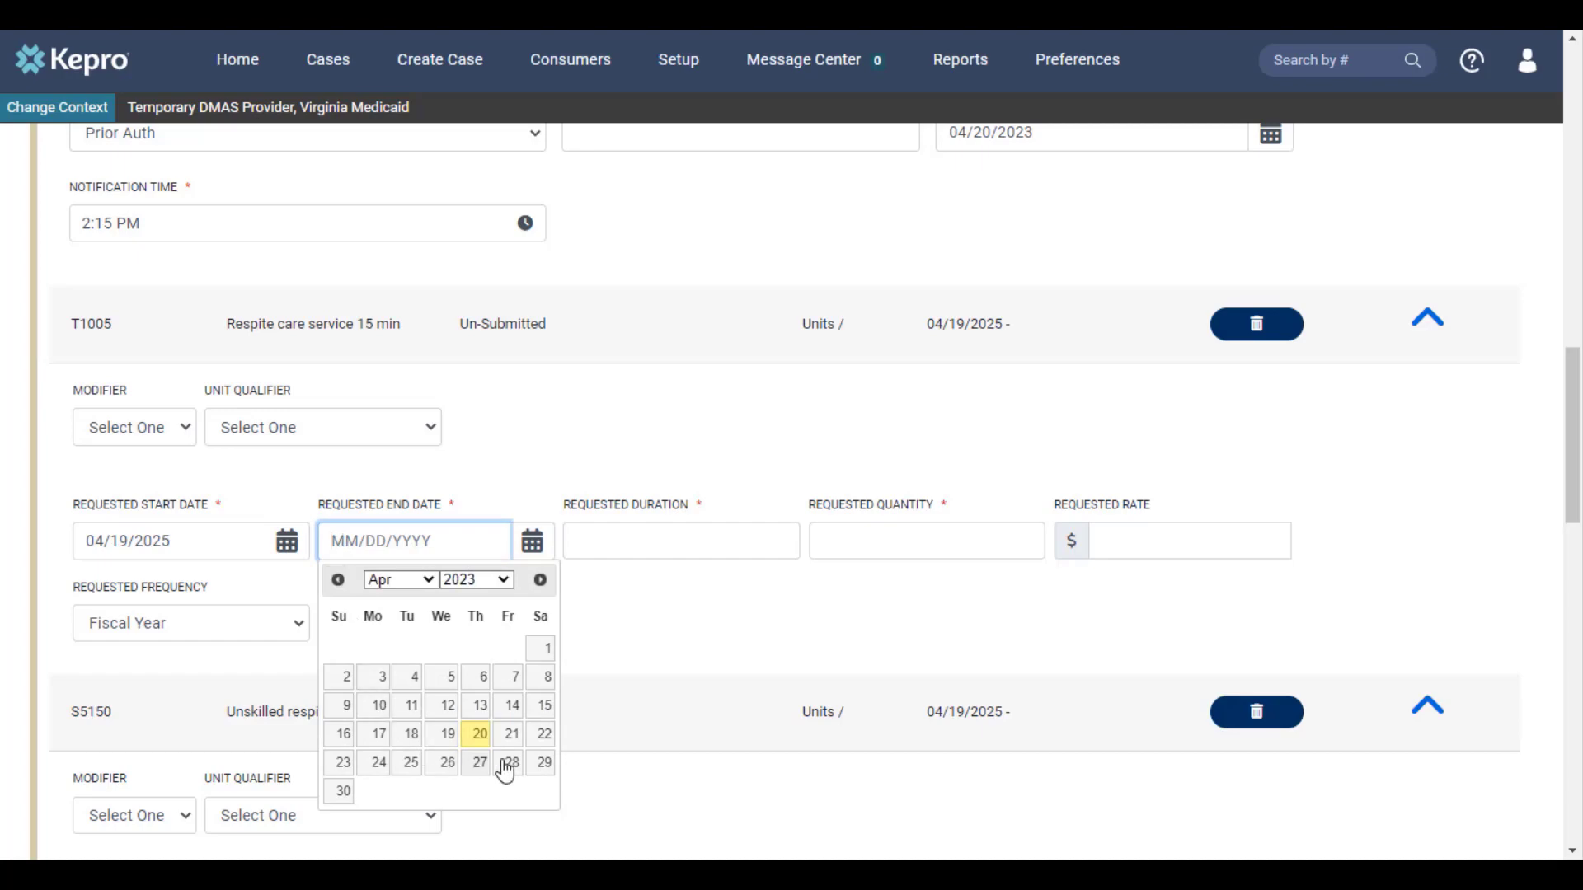
click(661, 547)
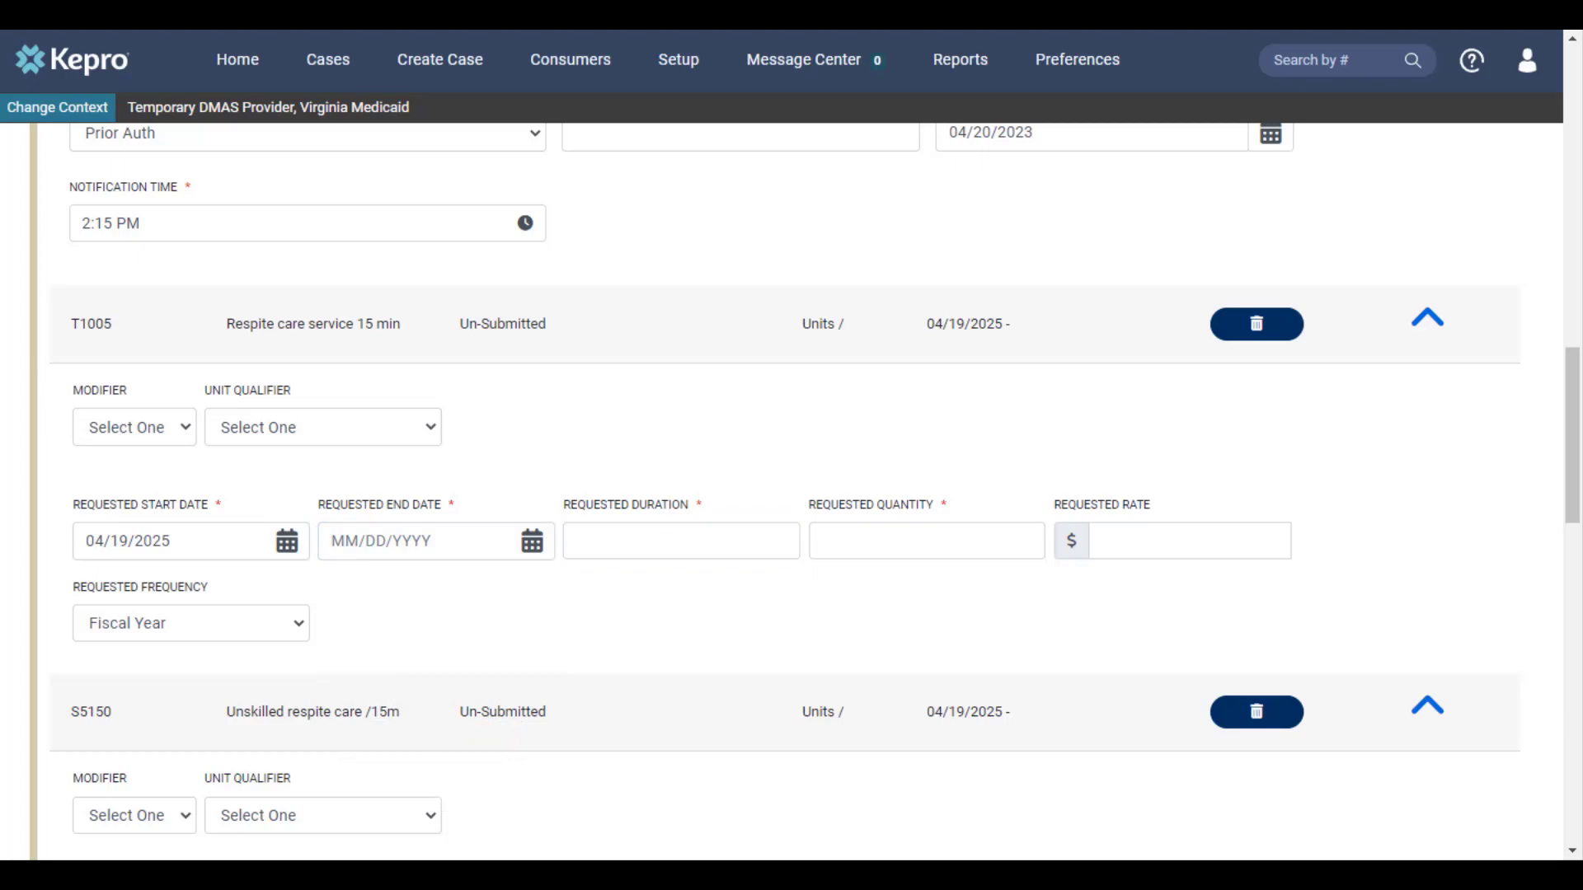
click(740, 544)
text(365)
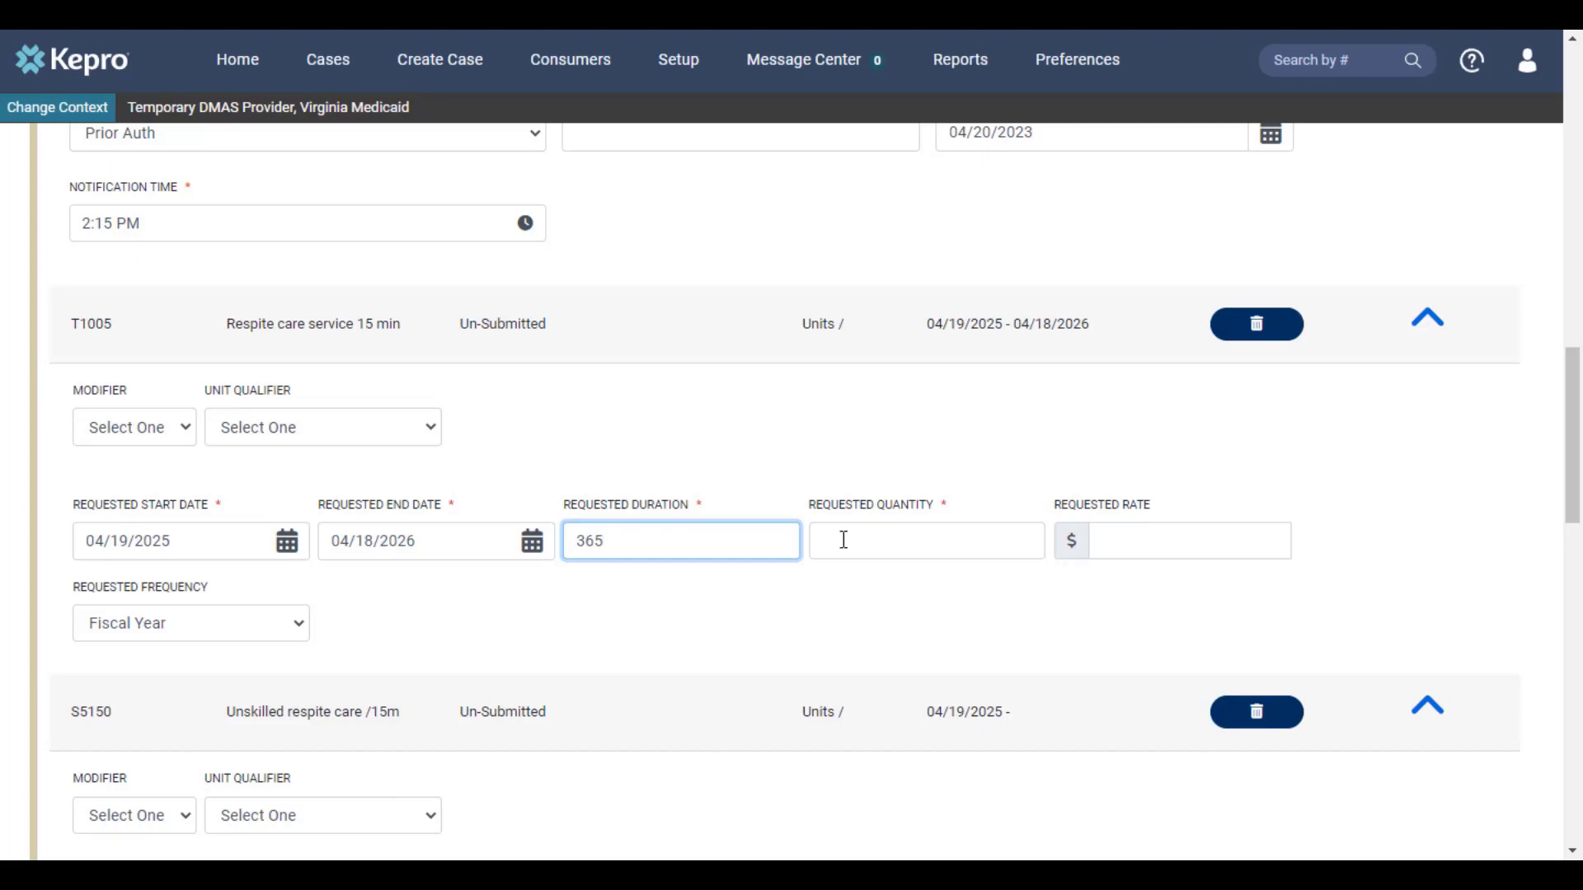
click(843, 540)
text(480)
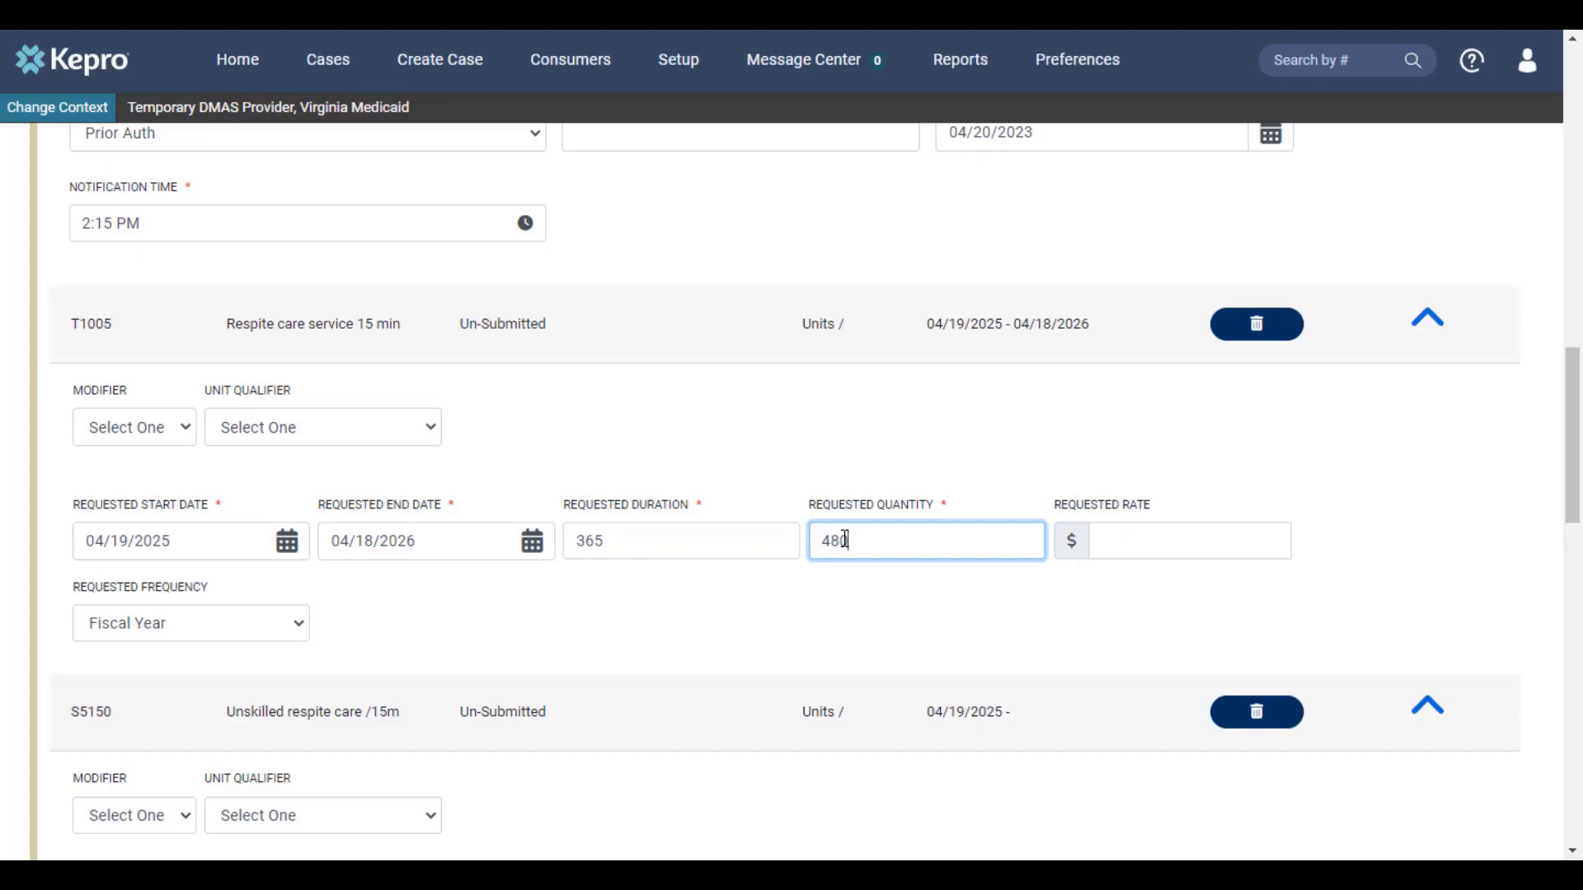
scroll(646, 616, down, 5)
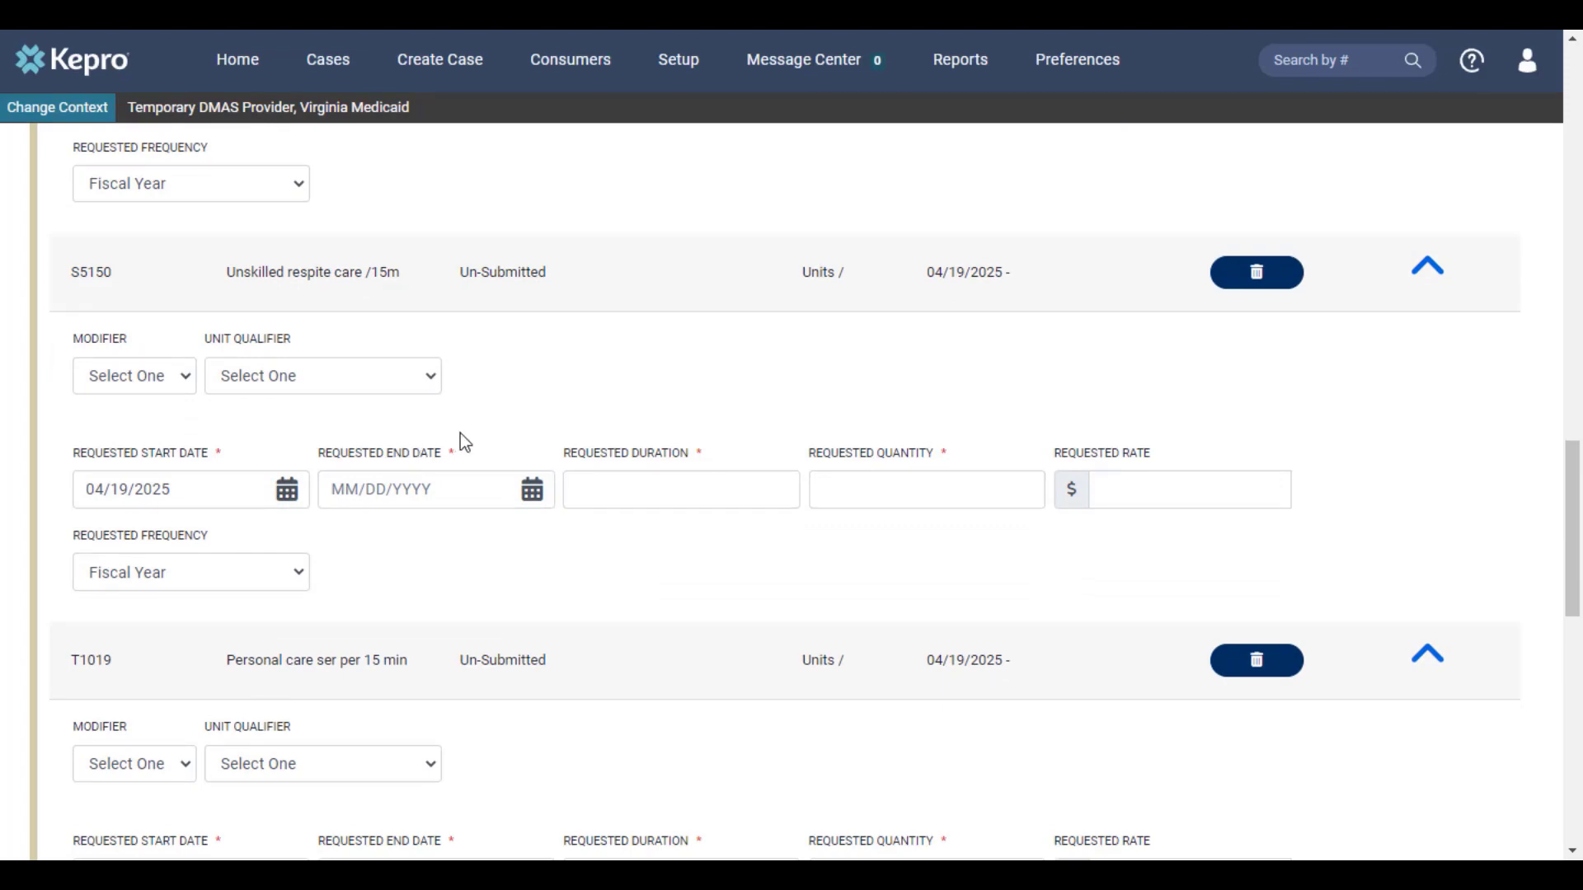
Step: Set the S5150 line's requested duration to 365 and quantity to 480
click(603, 489)
text(365)
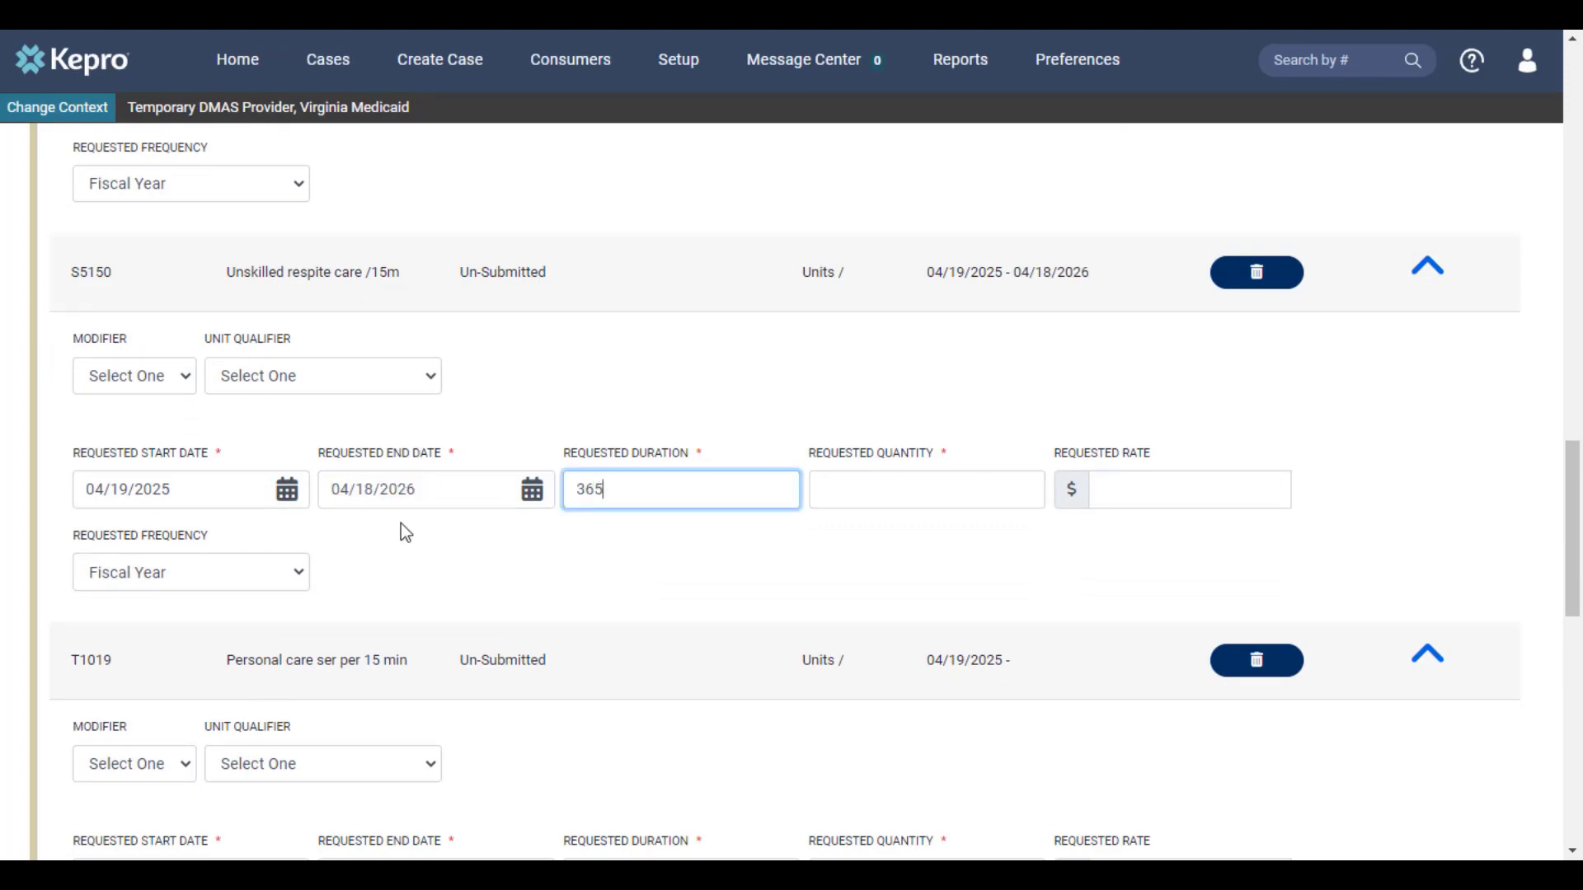
click(865, 480)
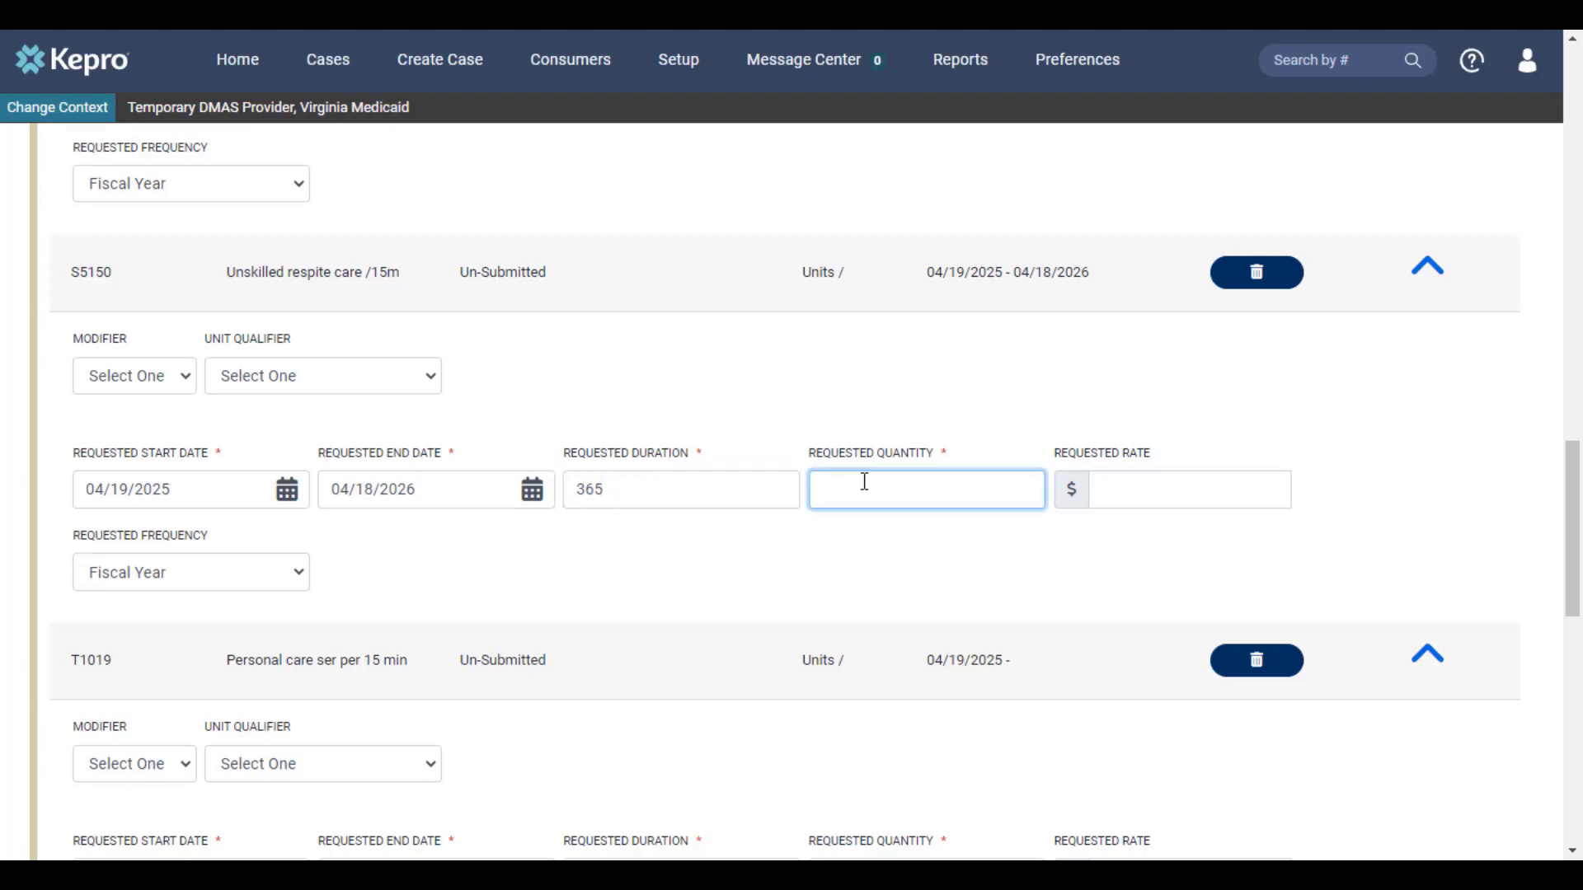
text(480)
scroll(837, 549, down, 4)
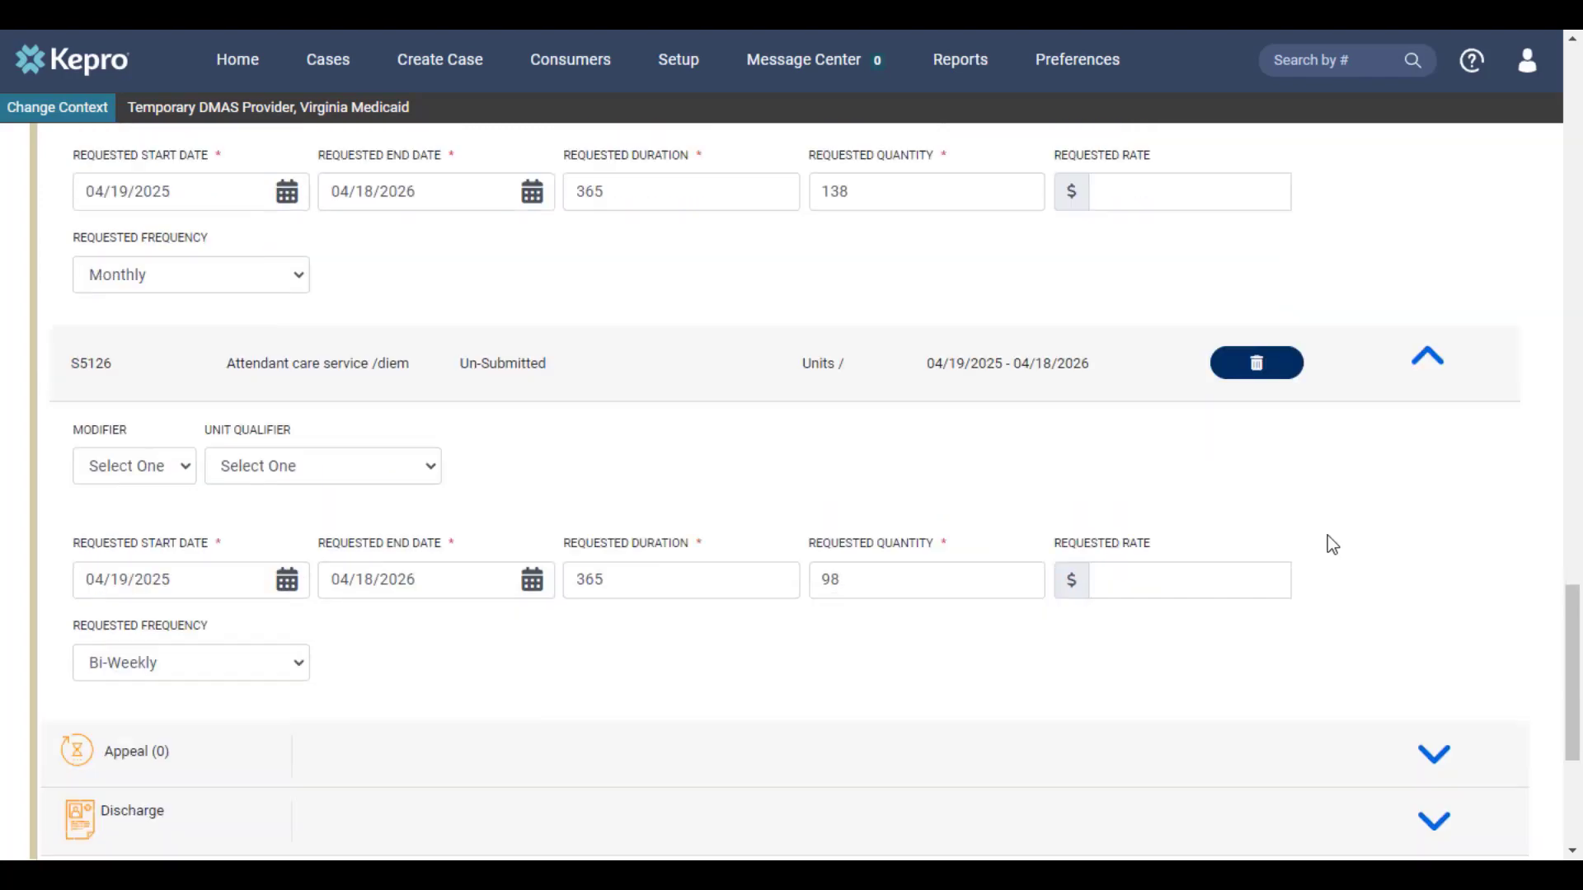
scroll(1327, 537, down, 2)
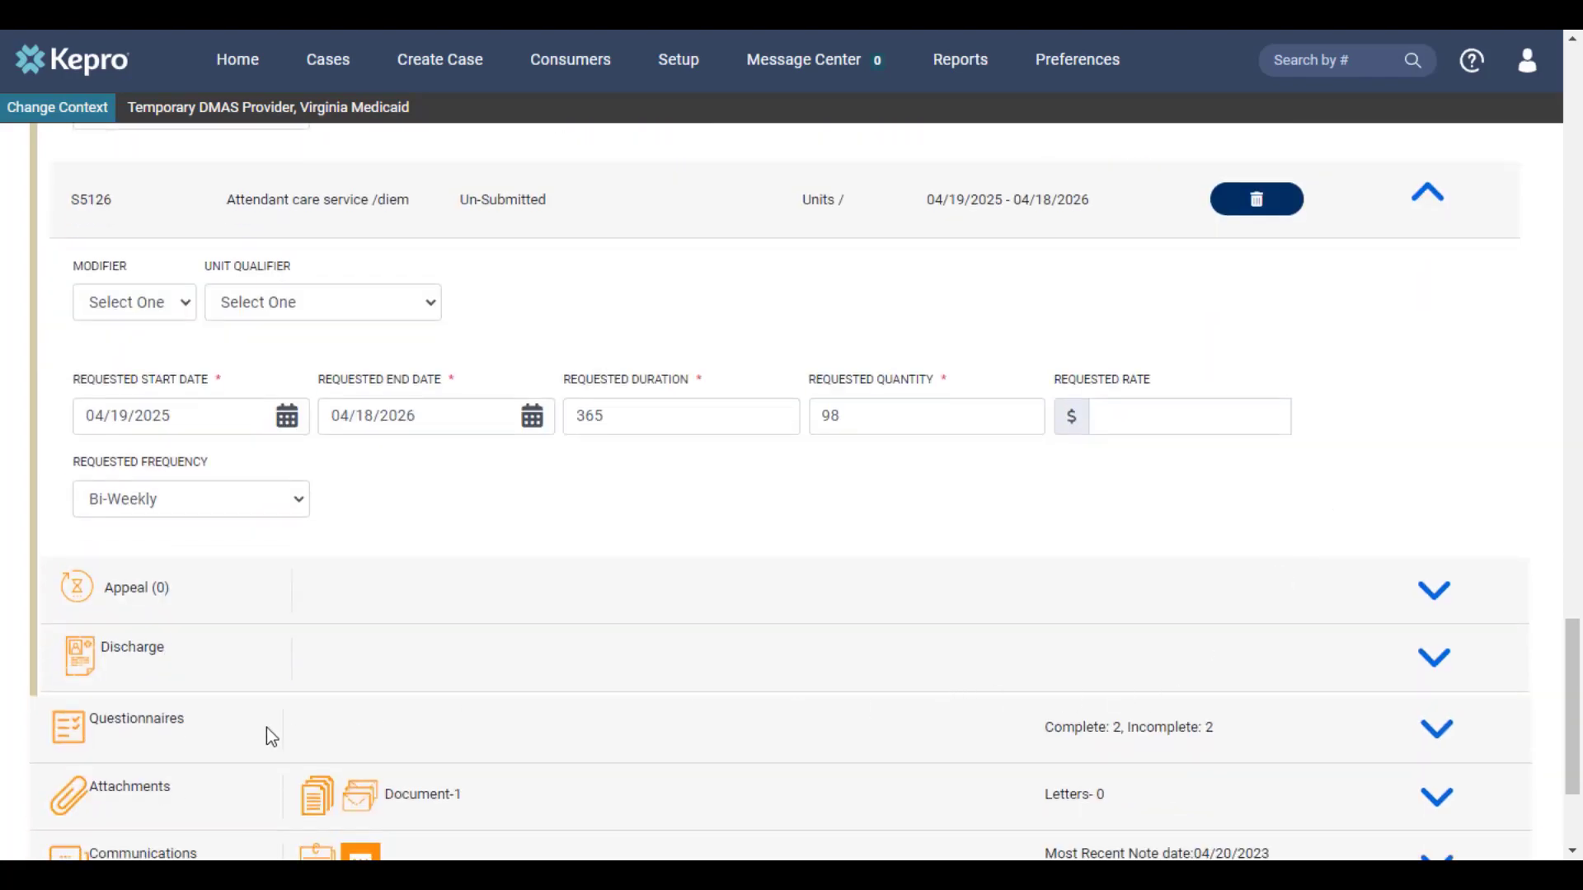
Step: Open the NEW Personal Care T1019/S5126 questionnaire and mark it complete
click(1444, 734)
scroll(1213, 655, down, 3)
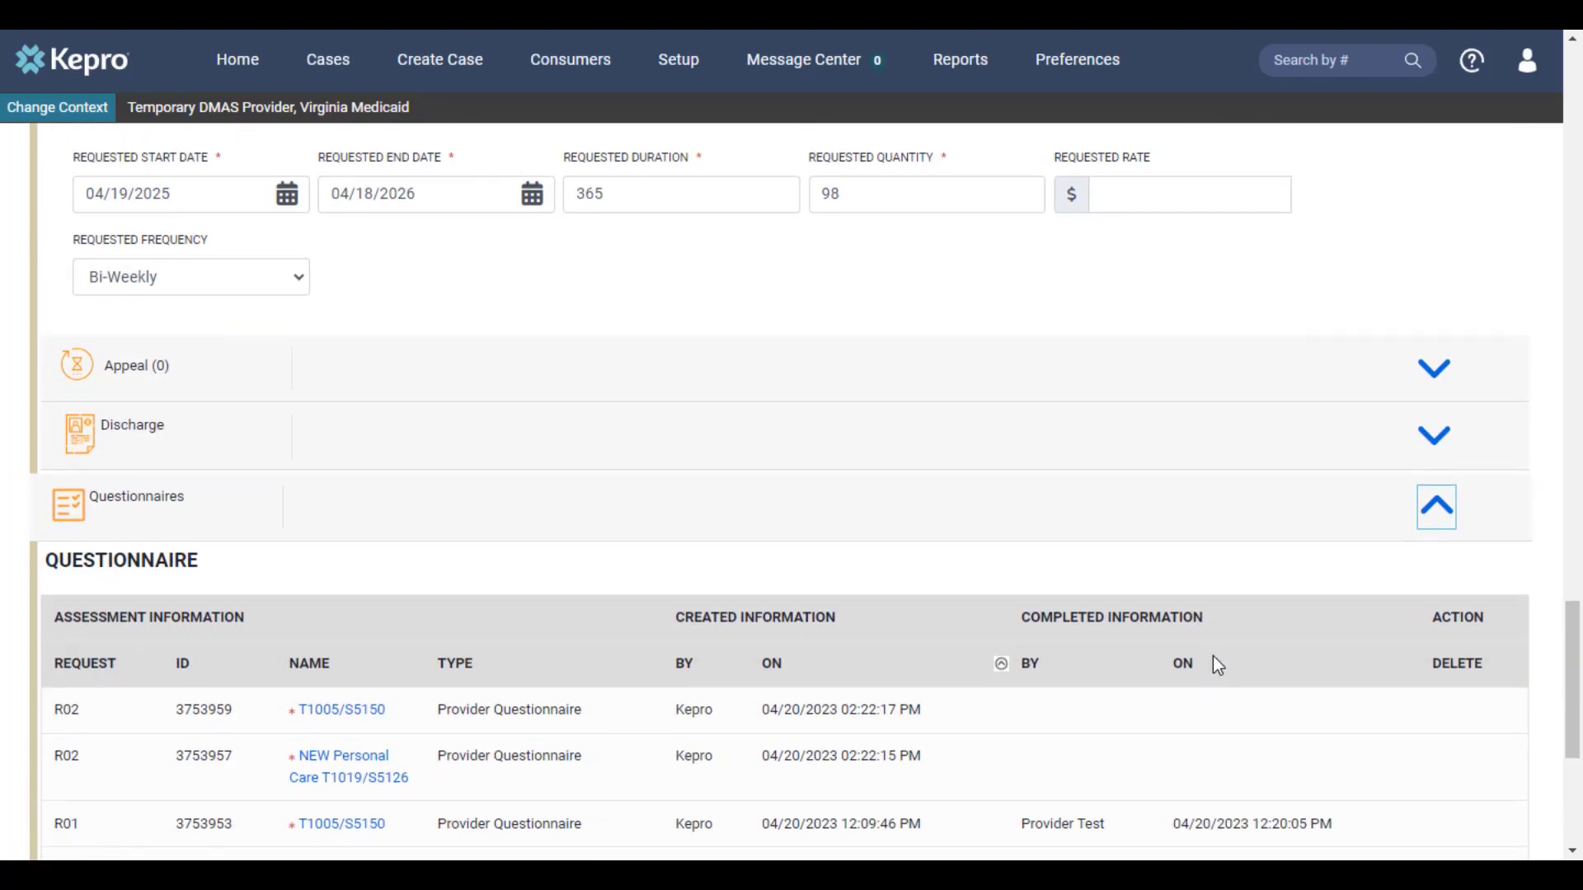
scroll(1213, 655, down, 1)
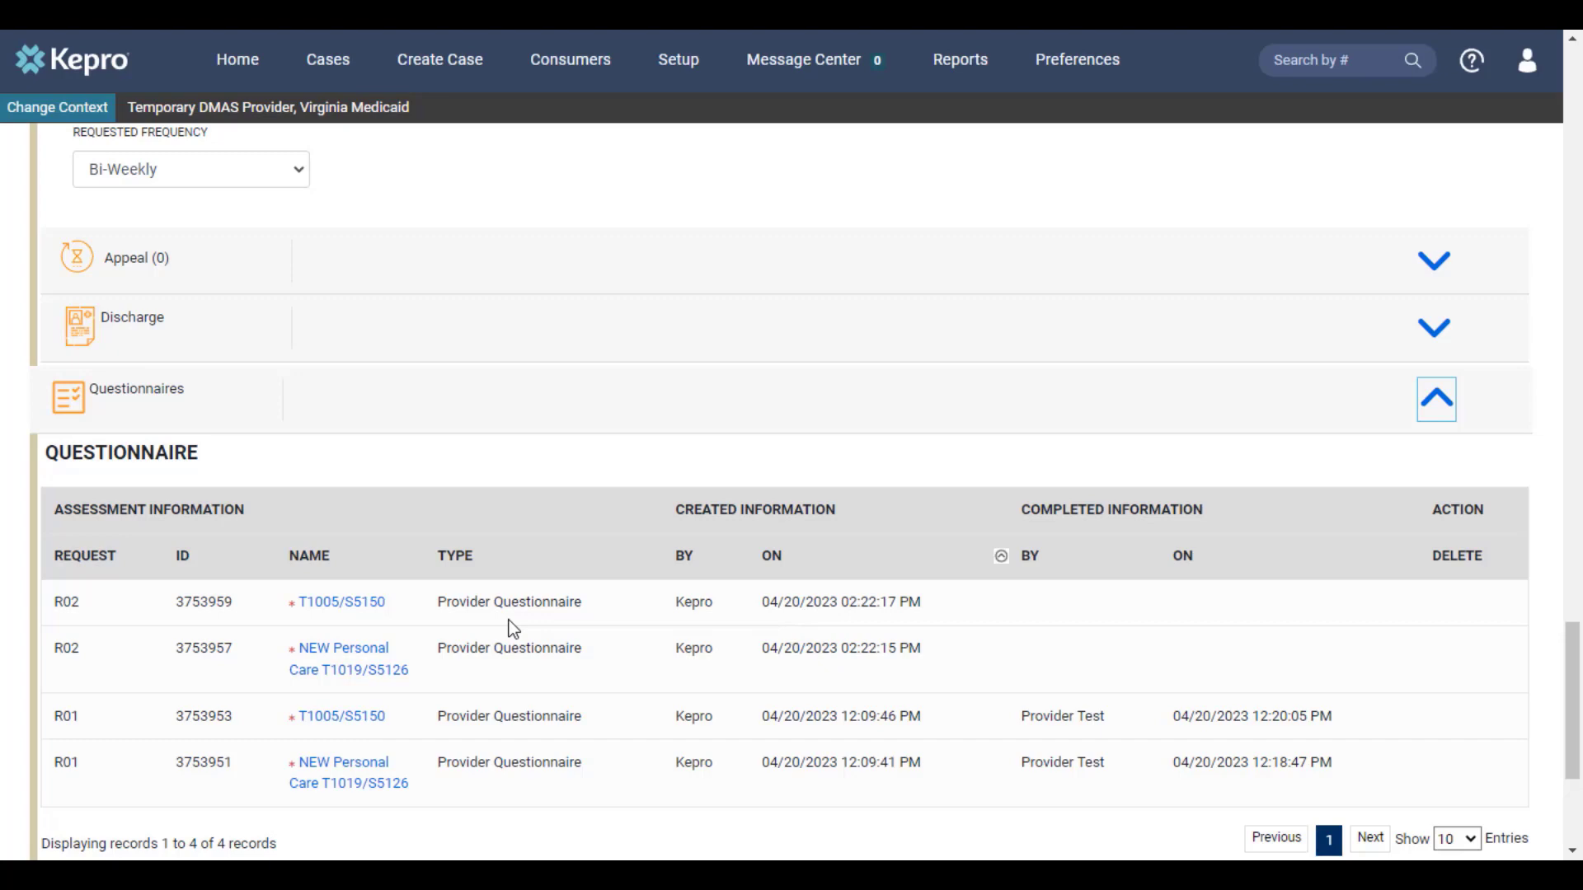
click(357, 665)
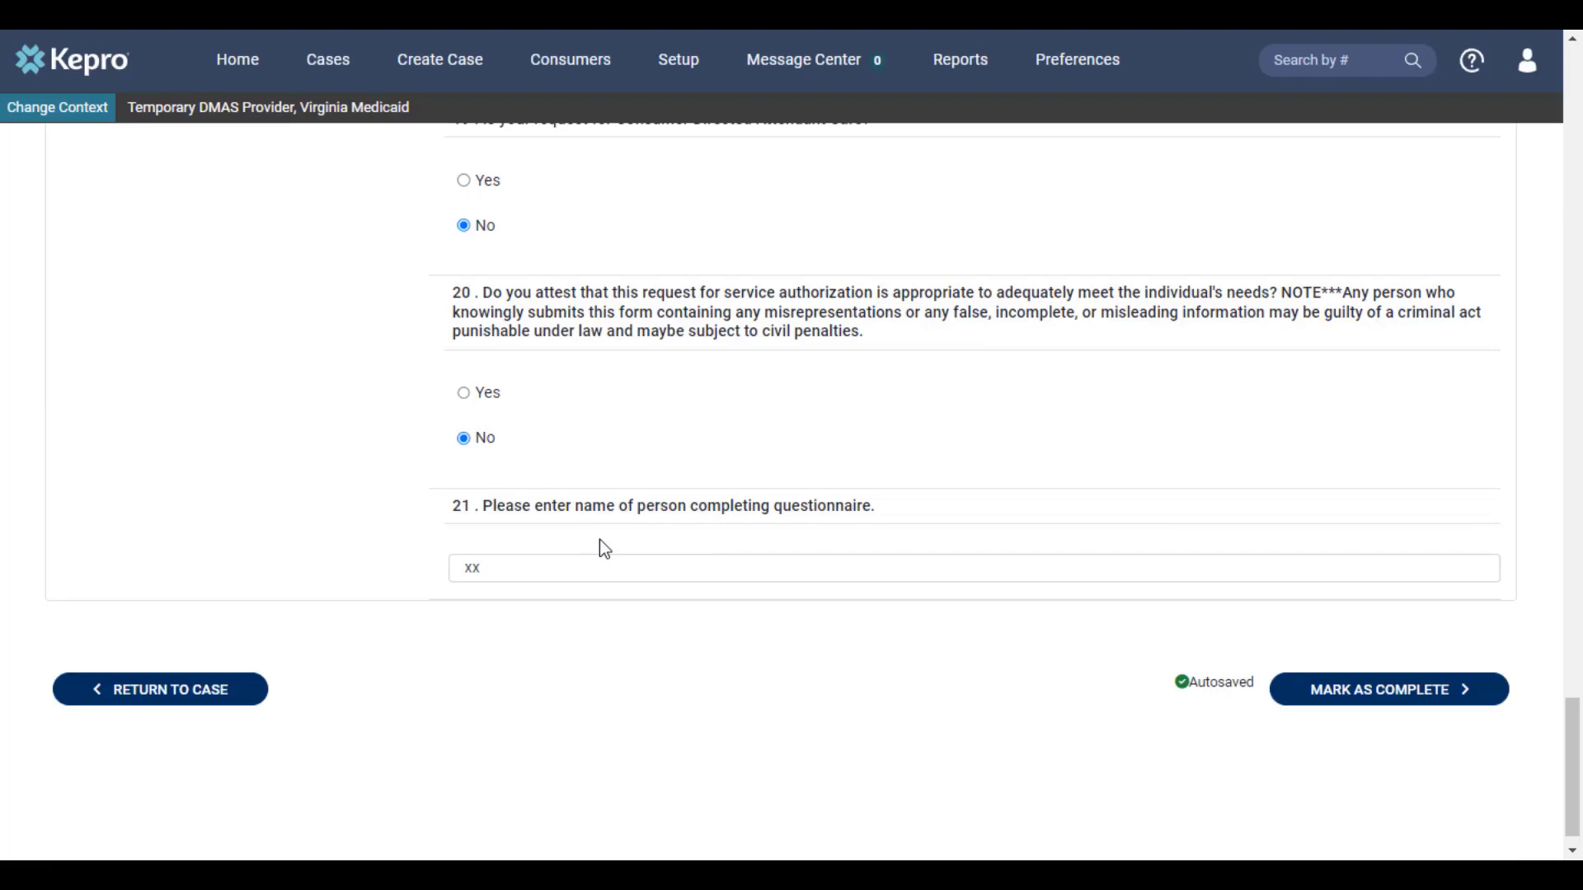
click(1352, 691)
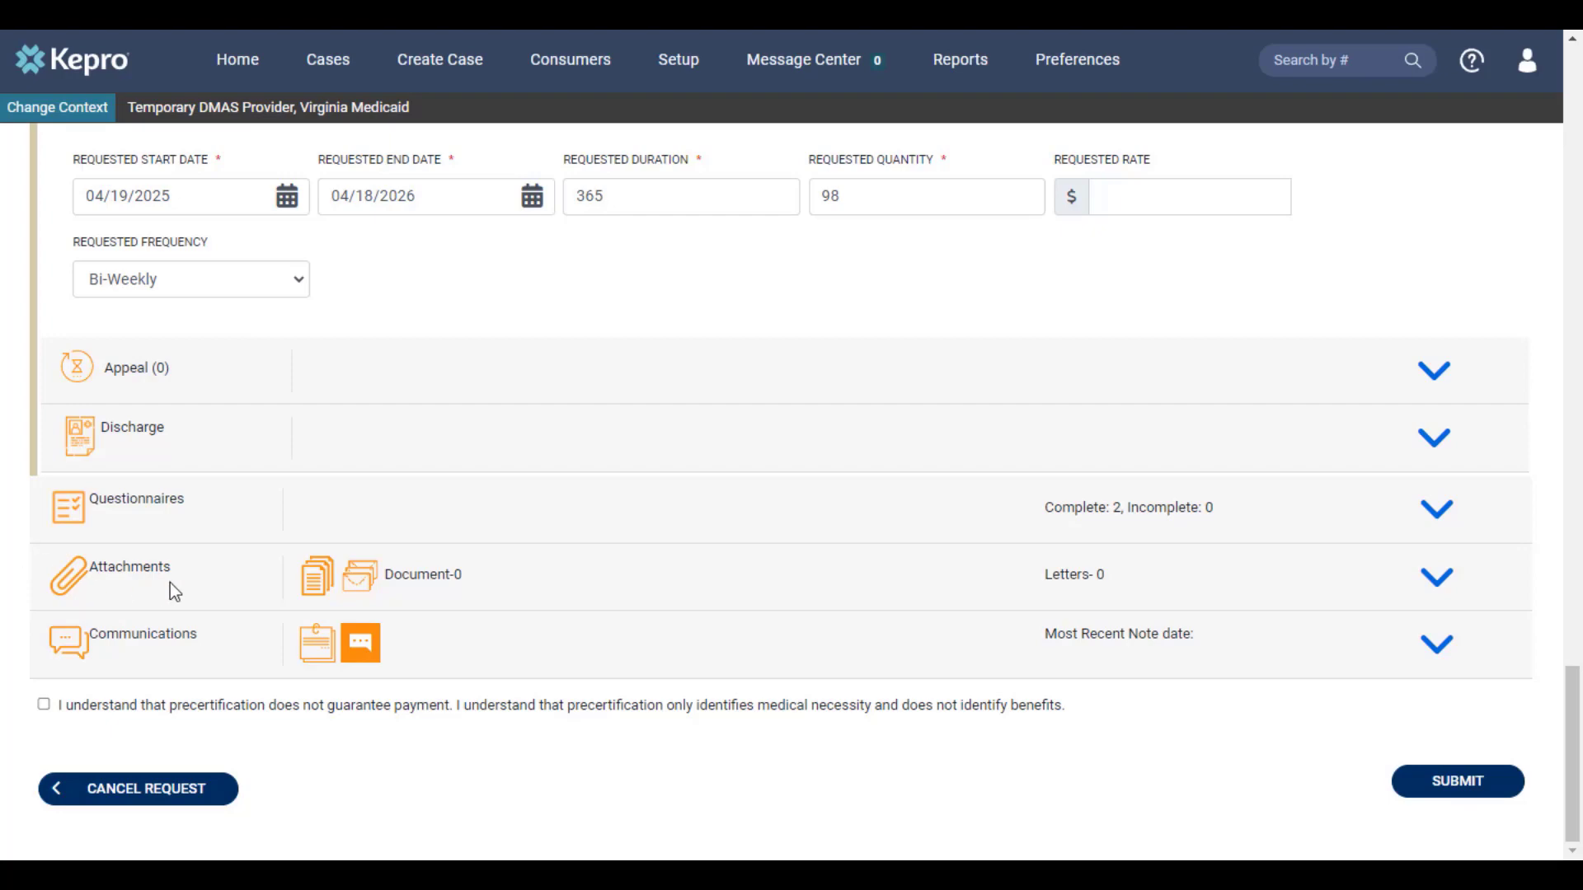
Step: Select test.pdf as a new upload in the case's Documents attachments
click(1437, 582)
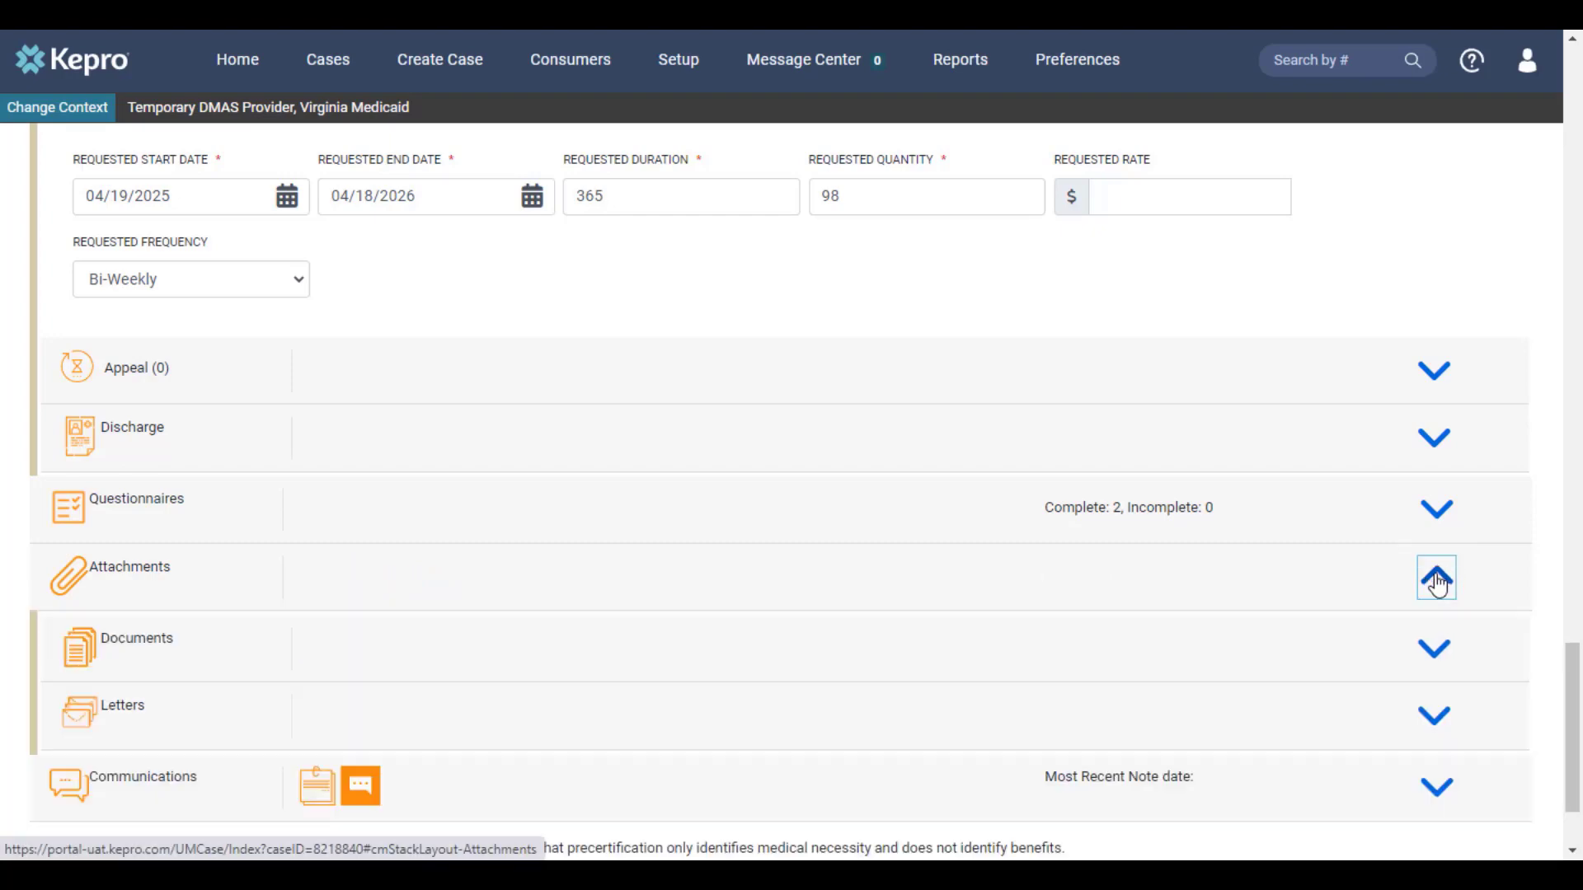
click(1437, 655)
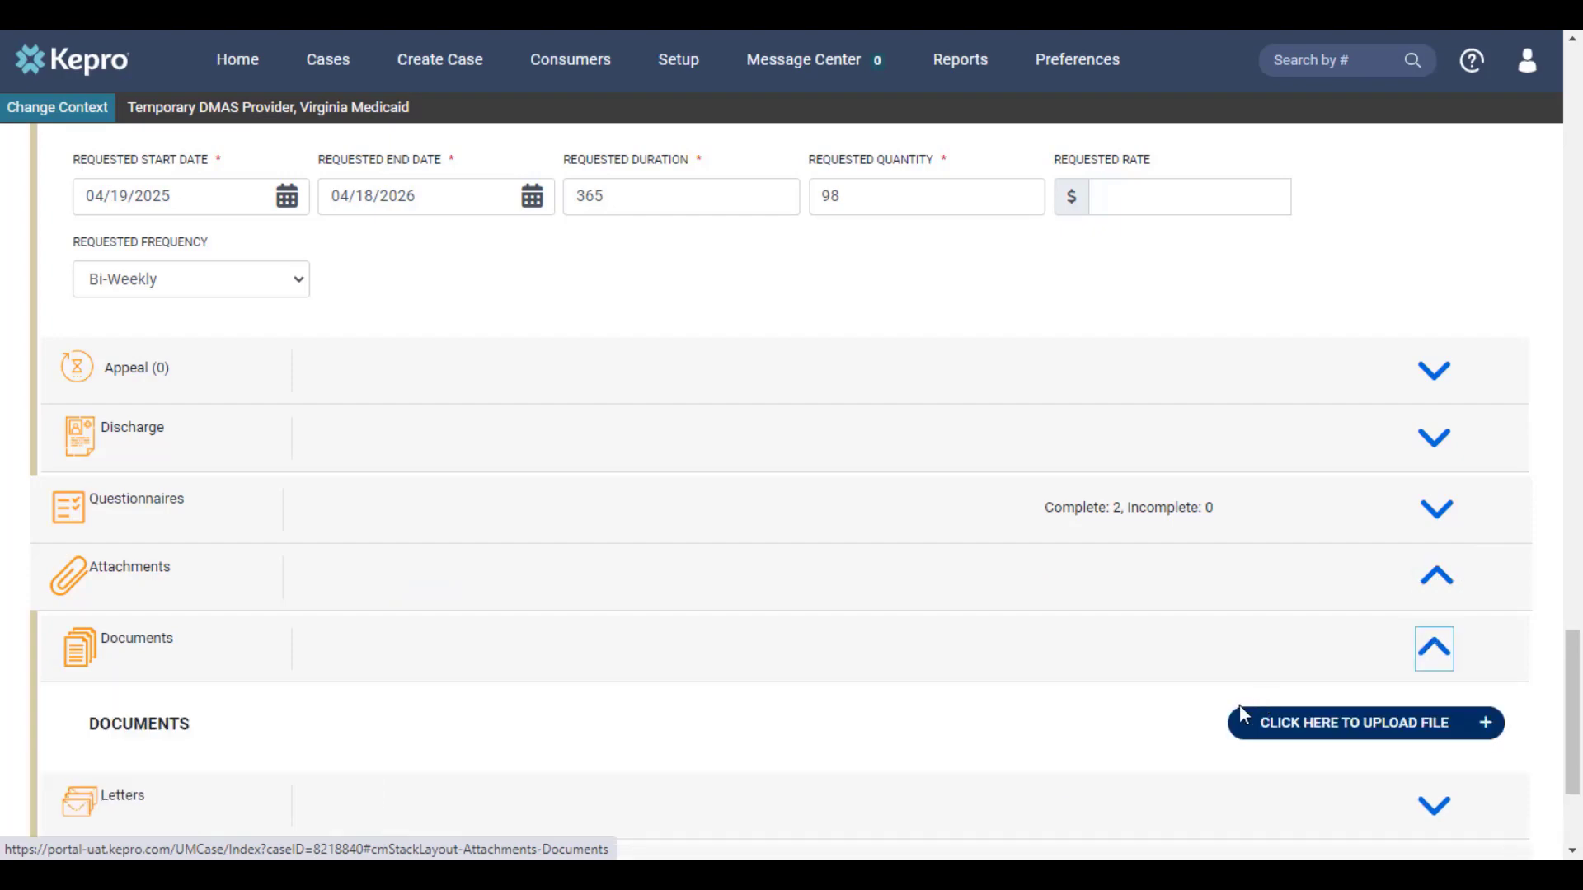
click(1329, 725)
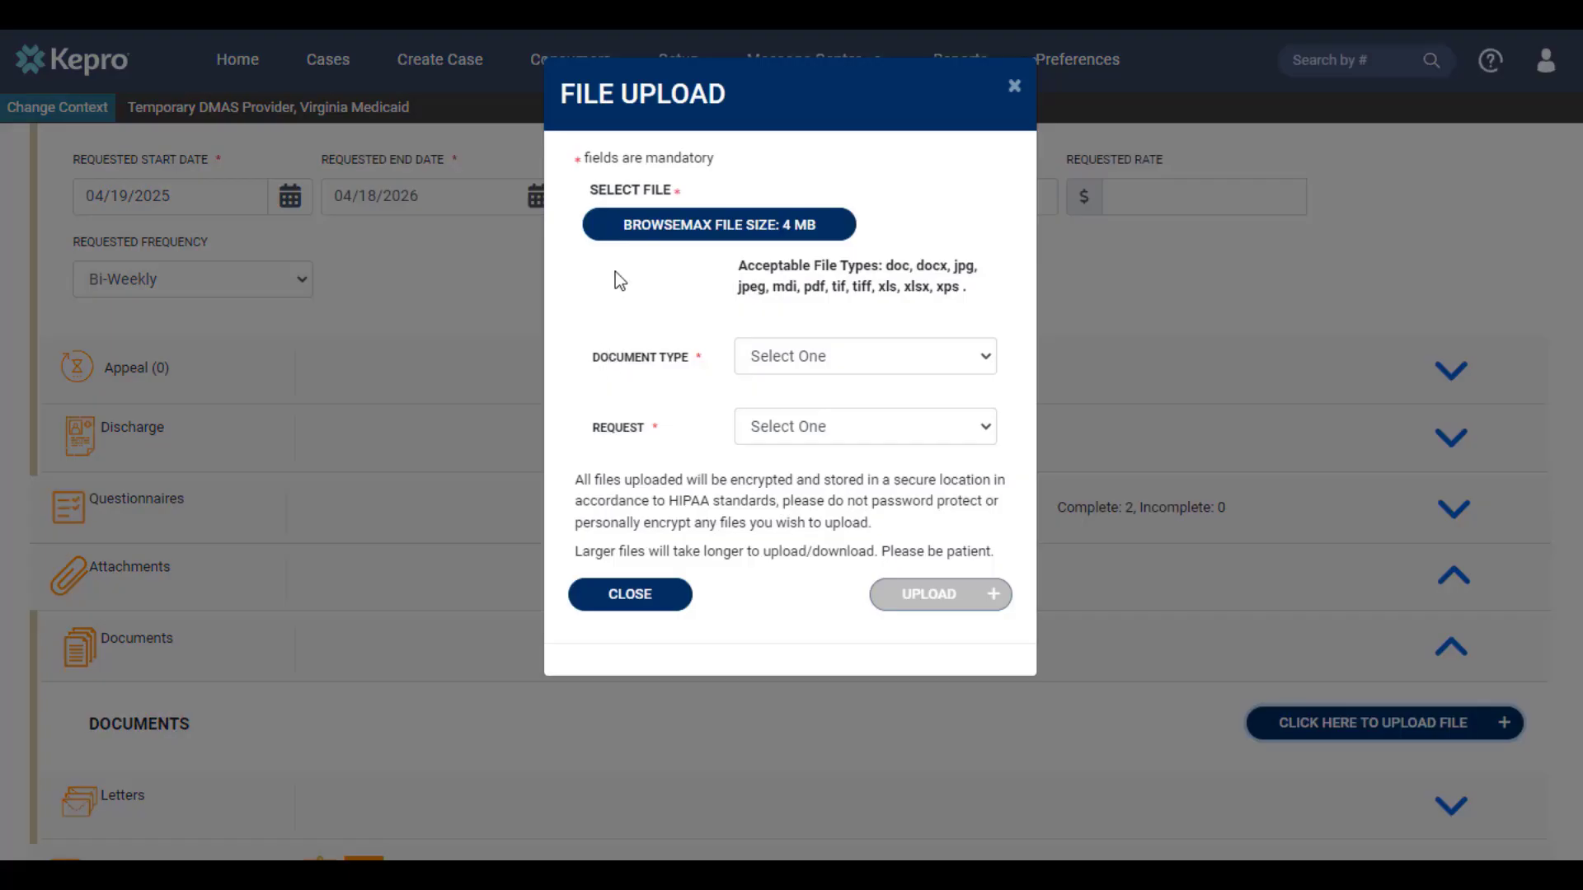
click(646, 233)
text(test)
click(450, 397)
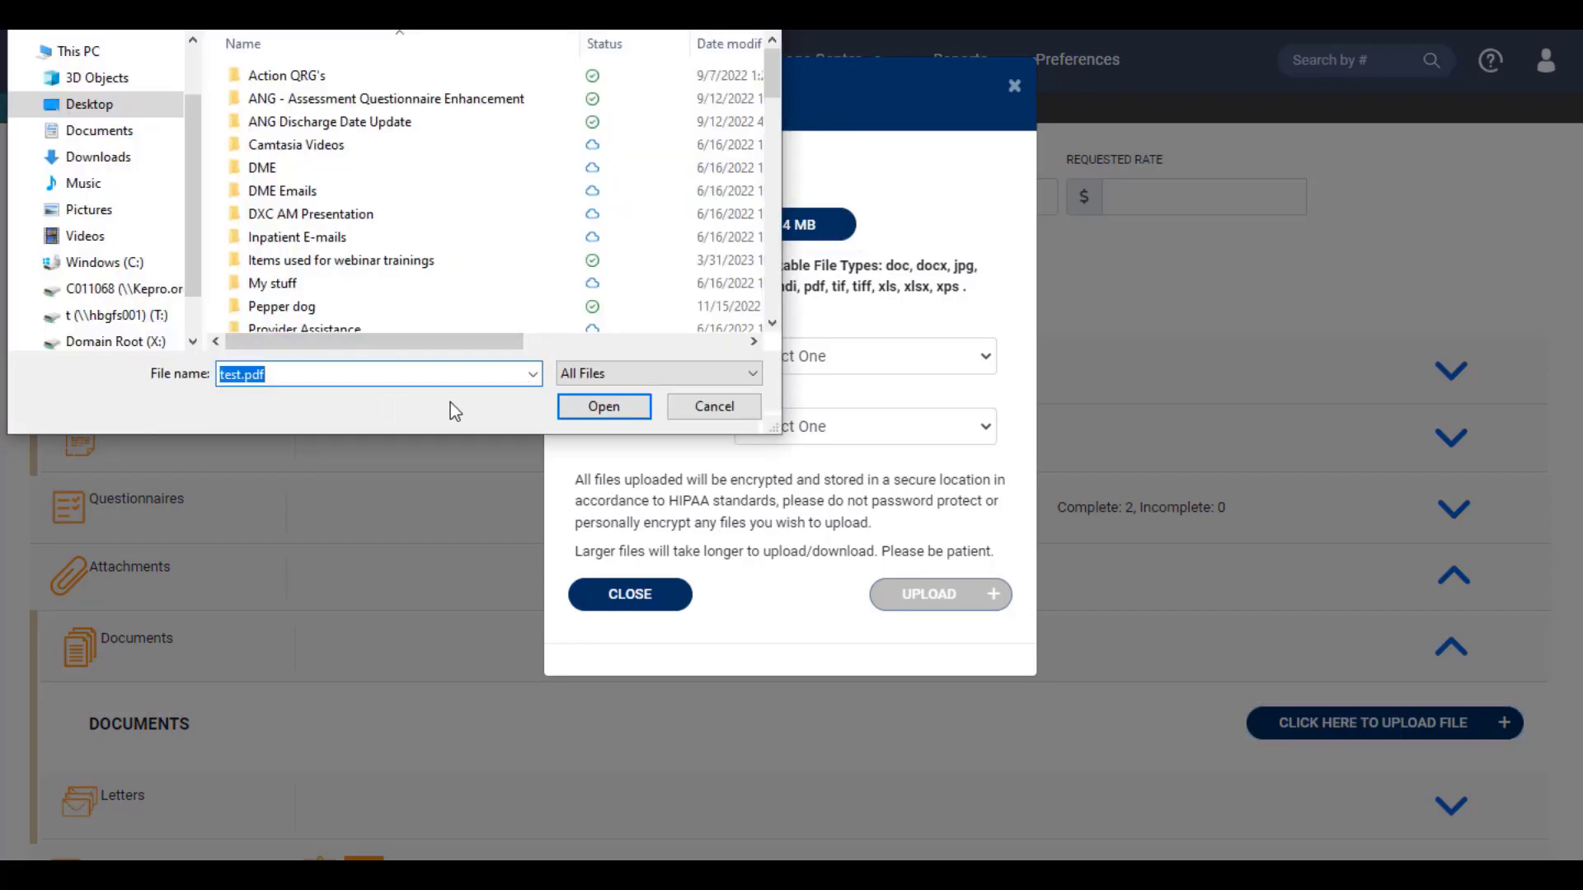
click(604, 408)
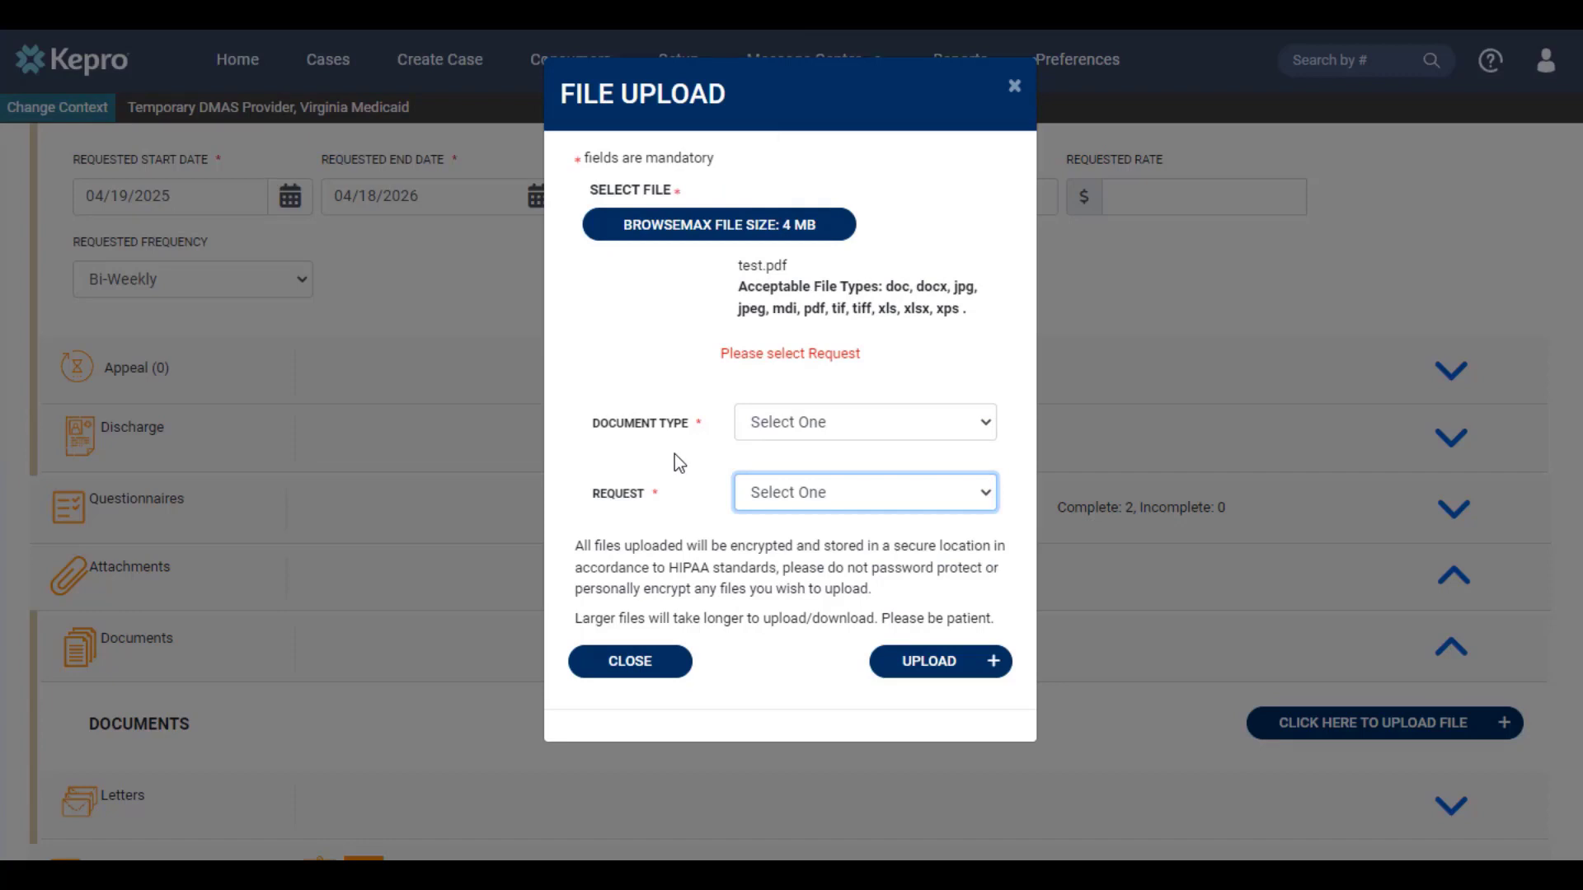
Step: Classify test.pdf as a Progress Summary linked to request R02 and upload it
click(814, 424)
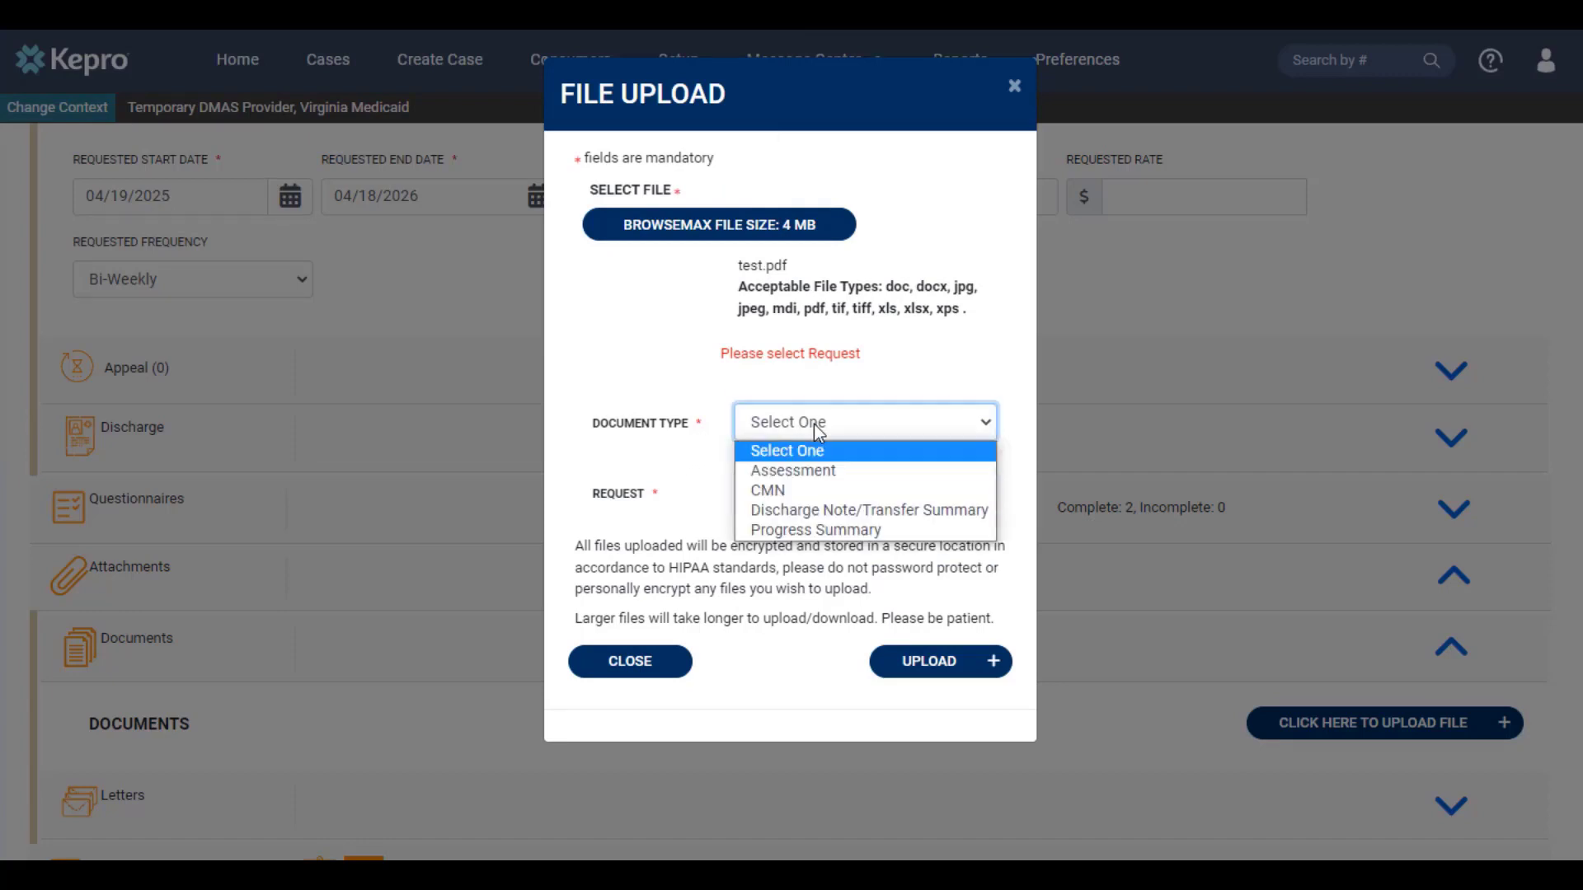
click(834, 528)
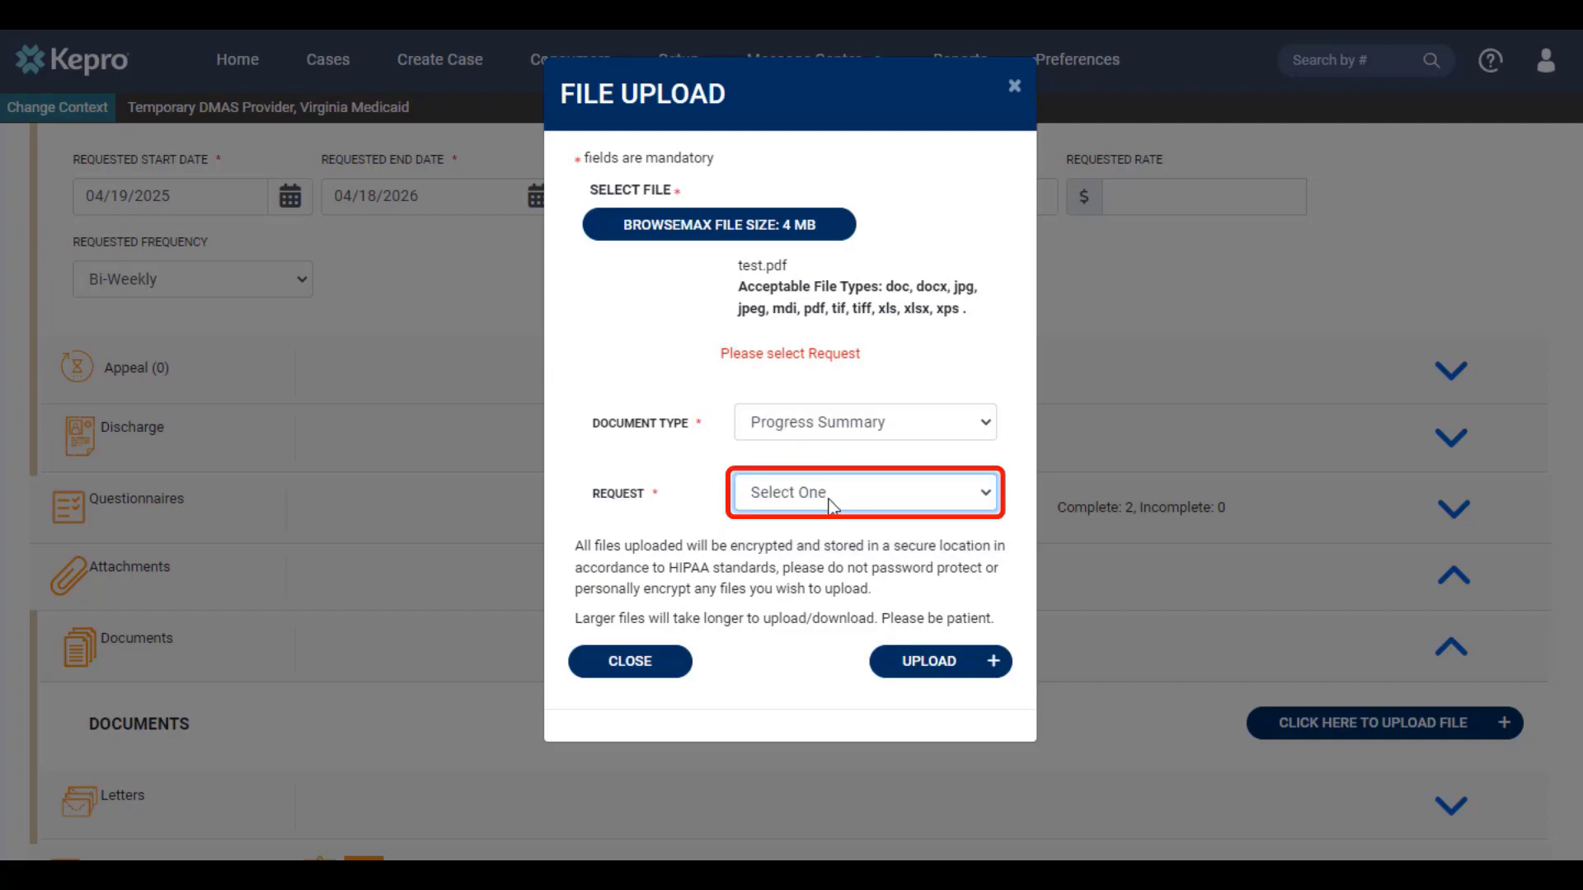
click(831, 501)
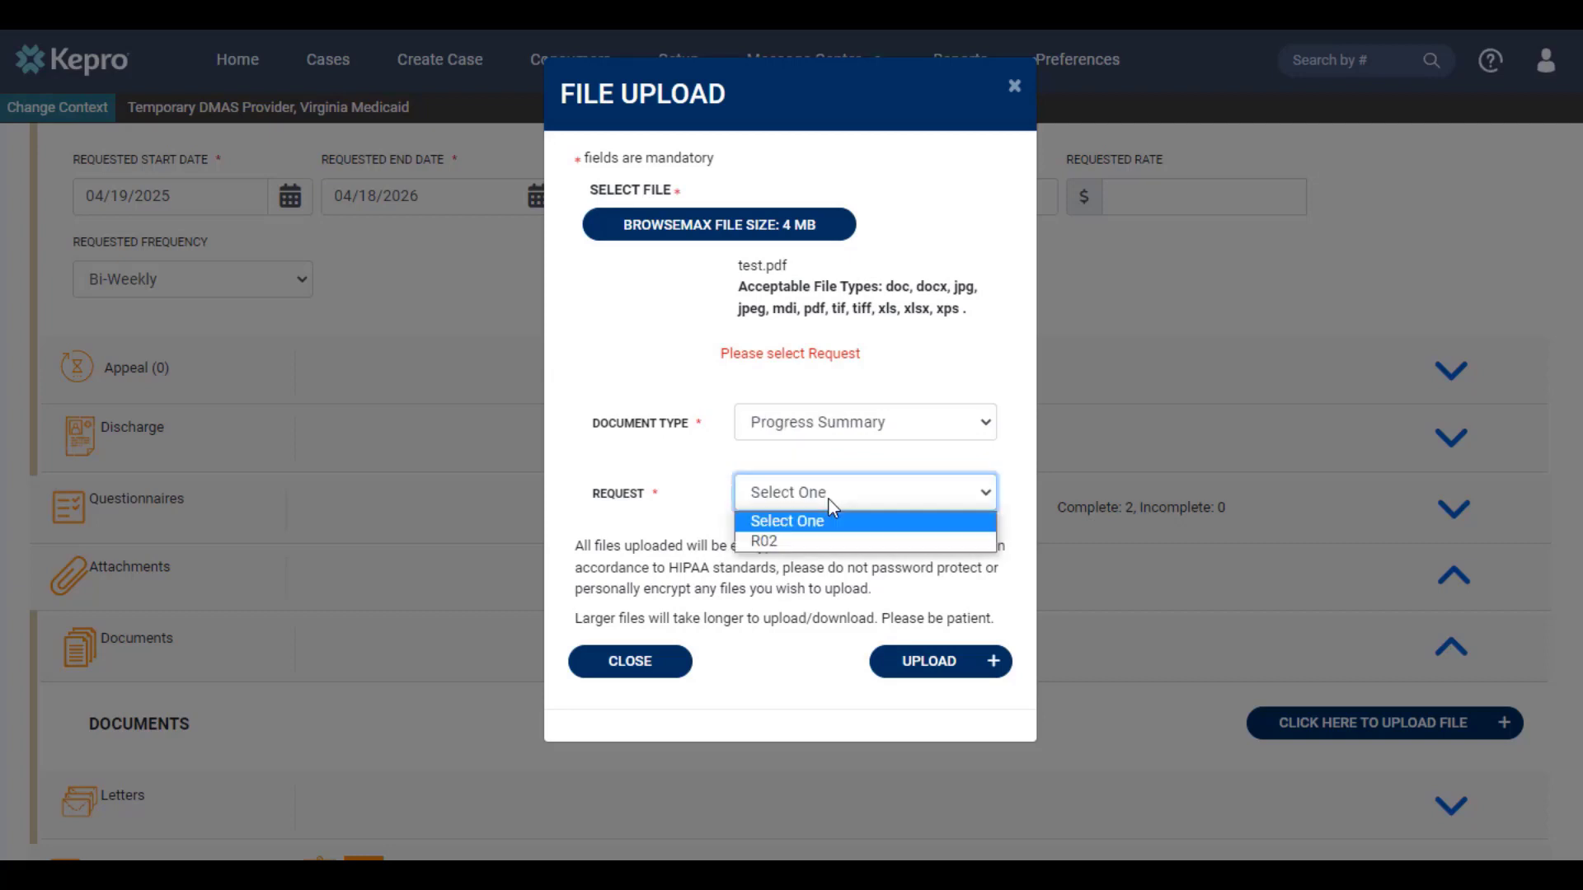
click(804, 546)
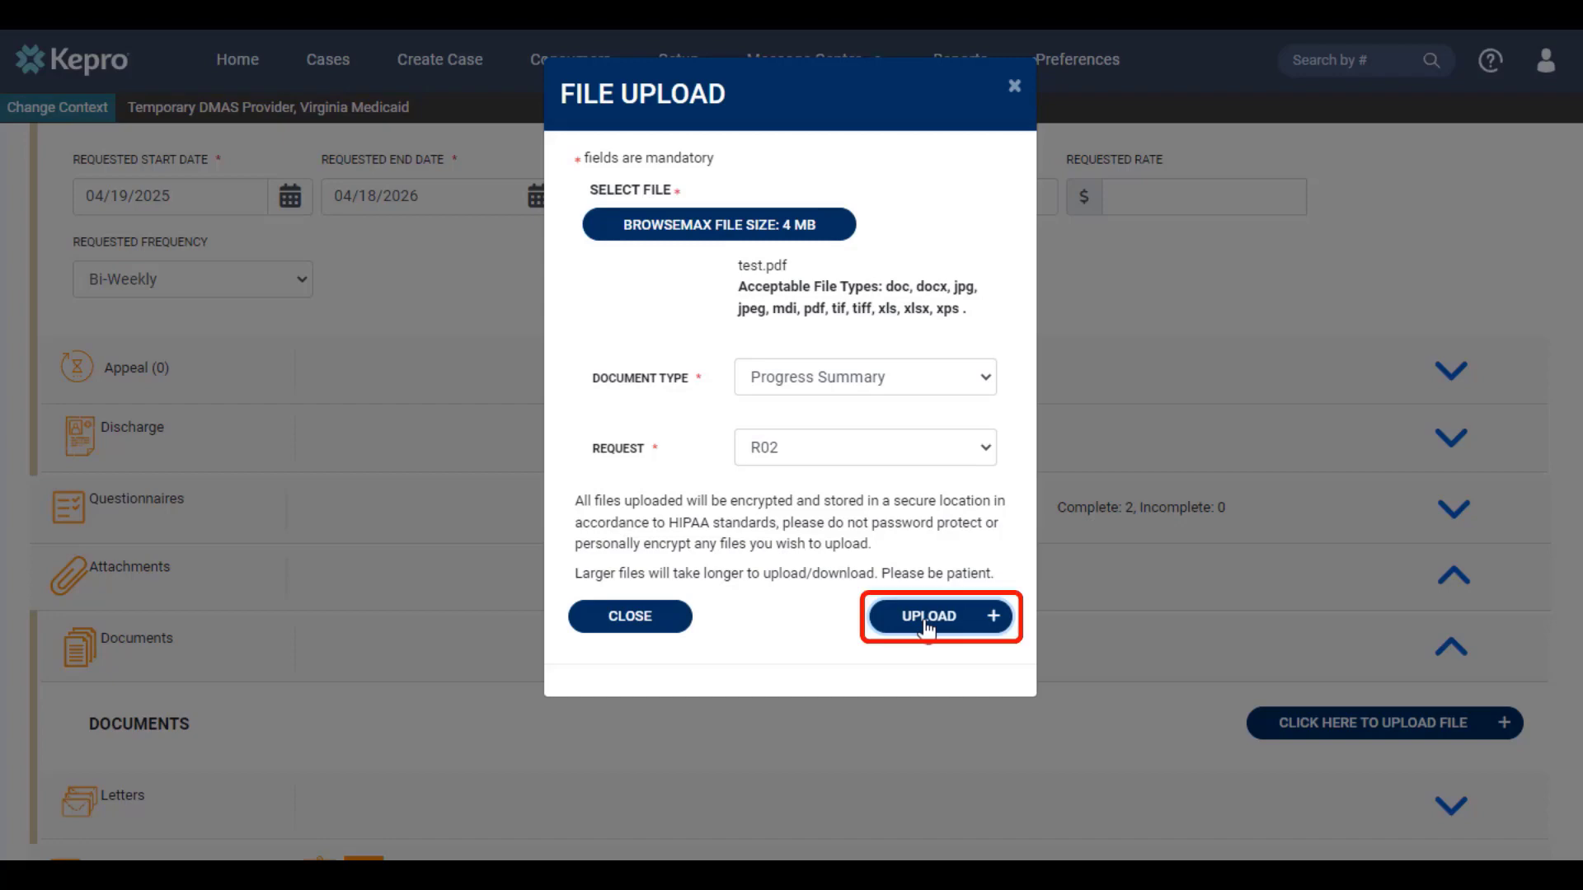
click(927, 625)
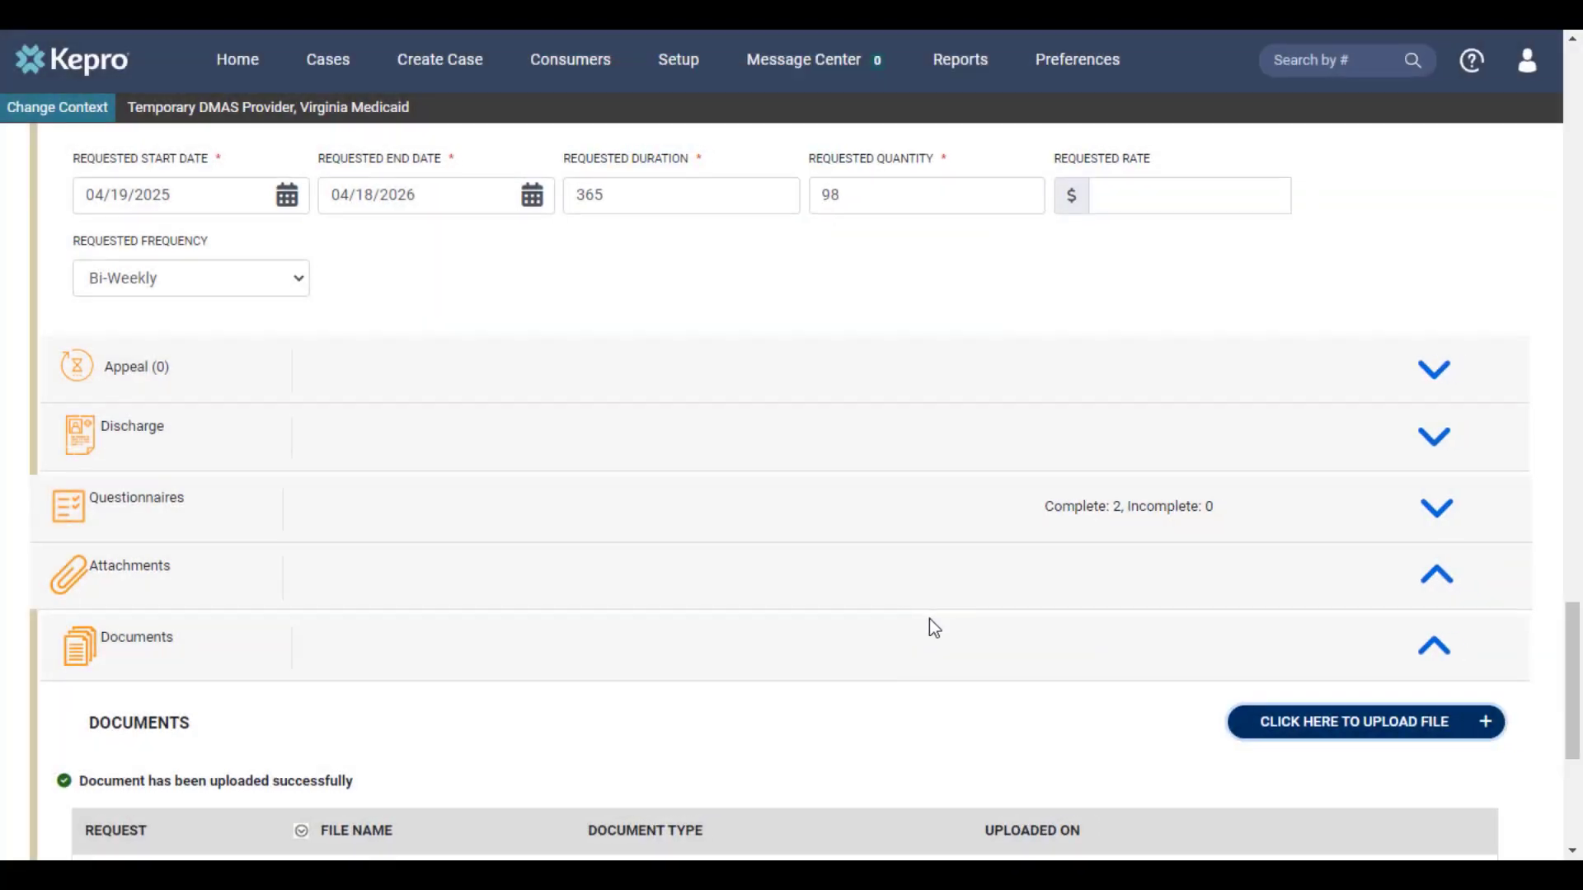
Step: In Communications > Notes, add an R02 note reading 'Additional information goes here'
scroll(934, 628, down, 4)
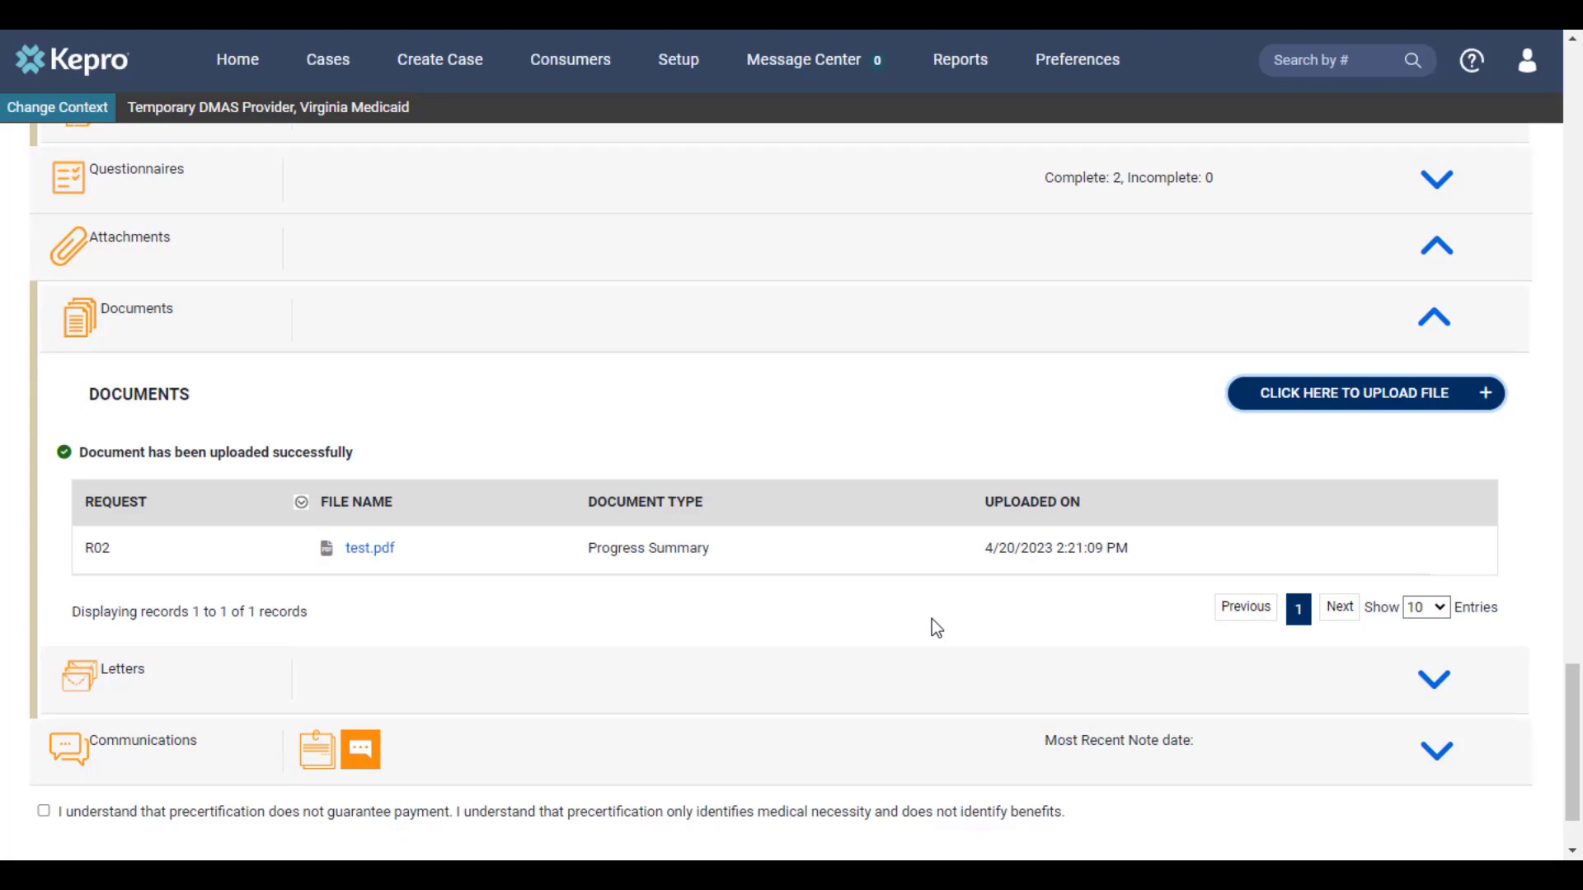
scroll(931, 620, down, 2)
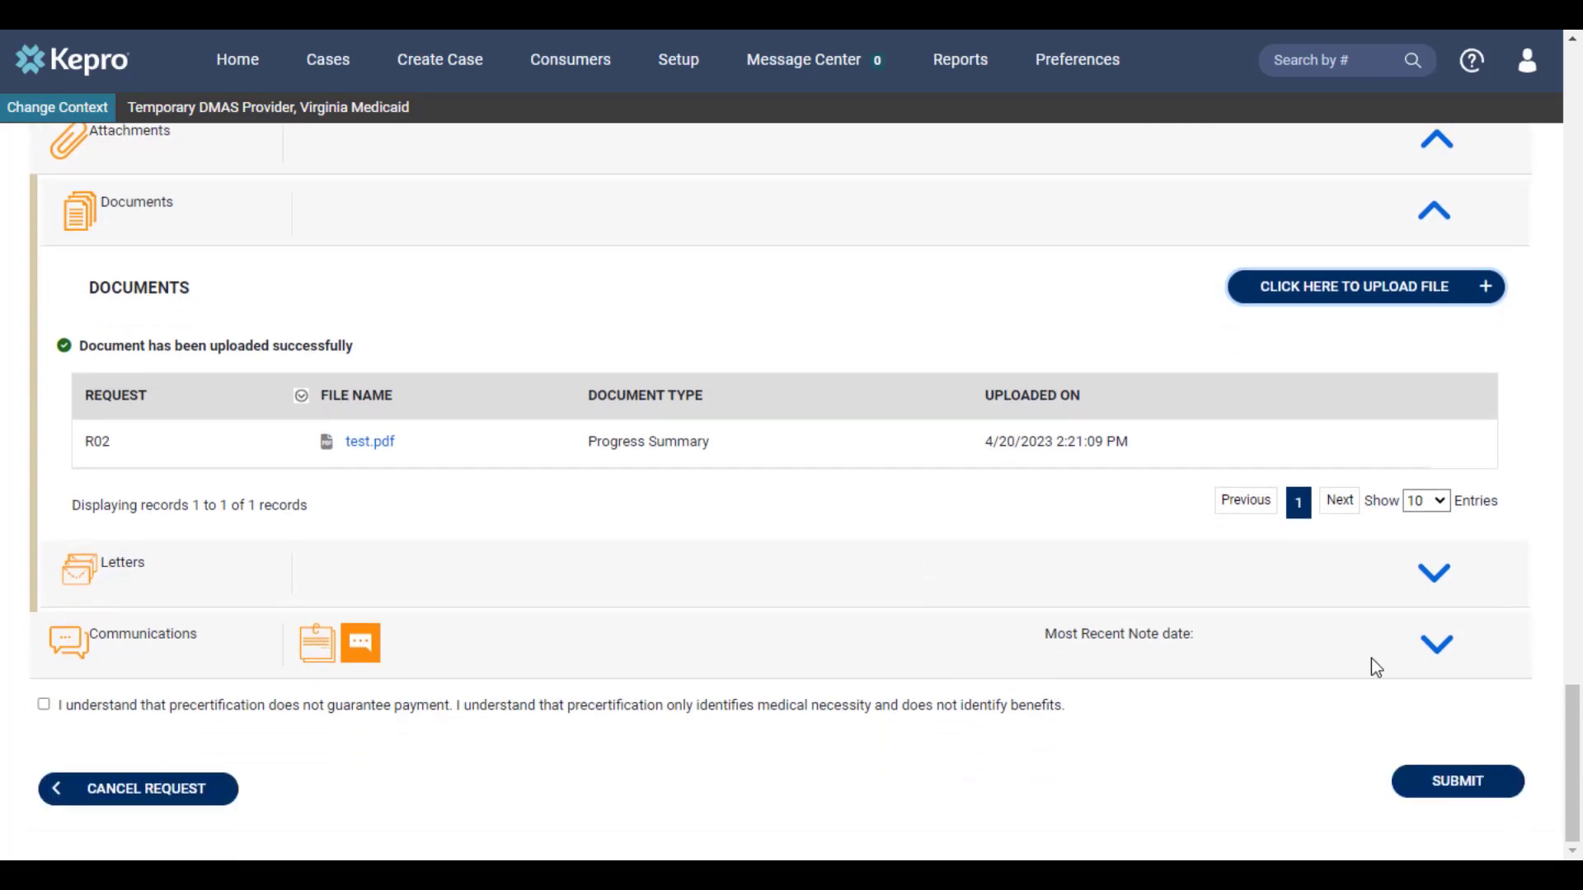
click(1445, 661)
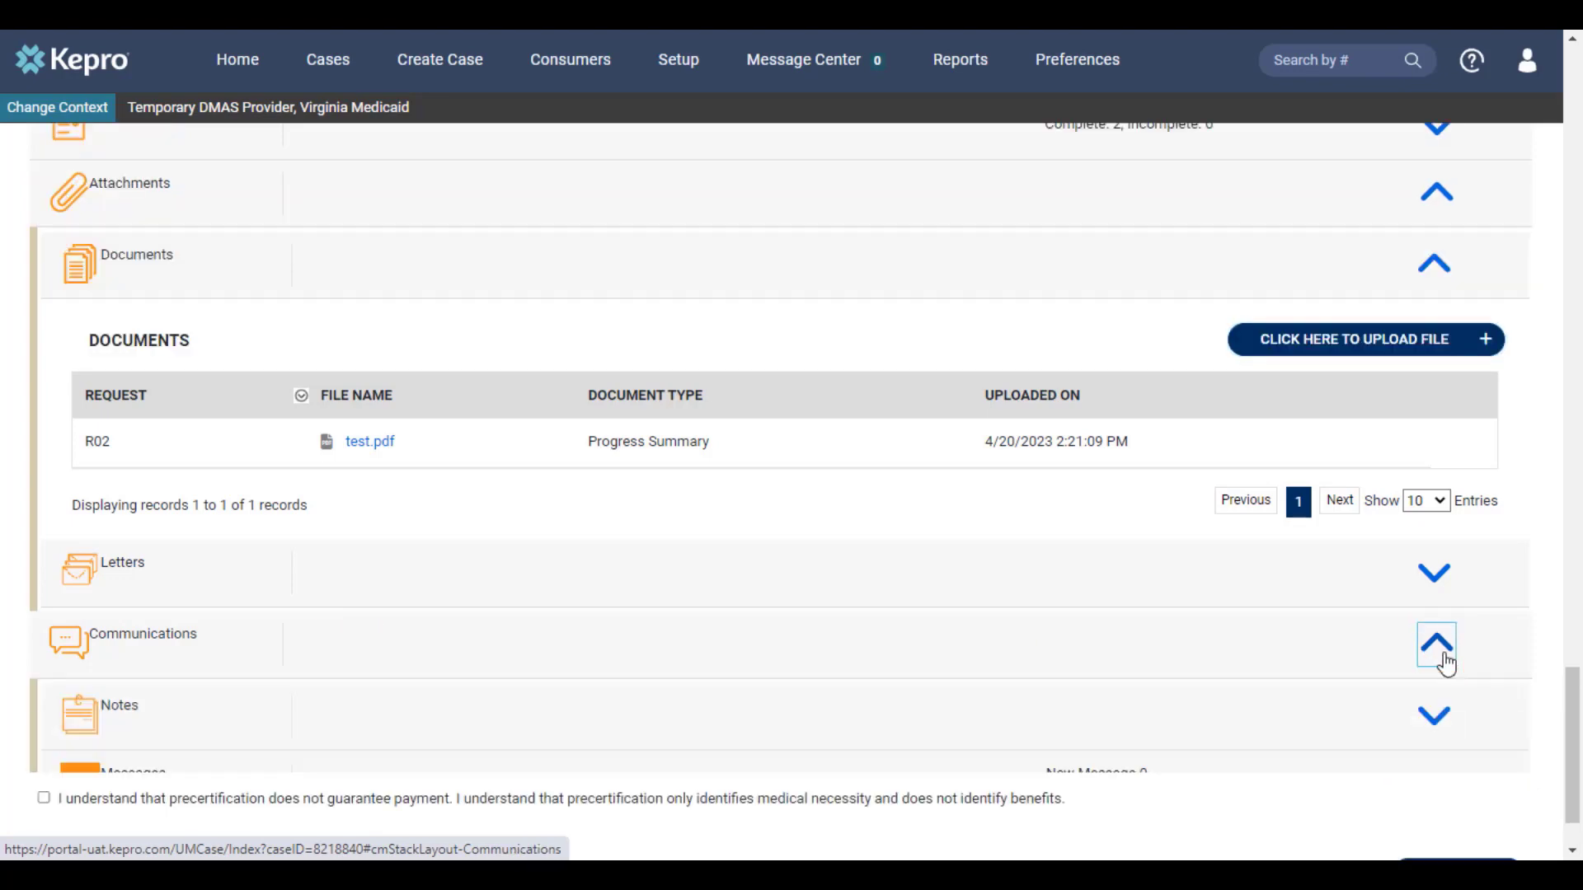
click(1441, 719)
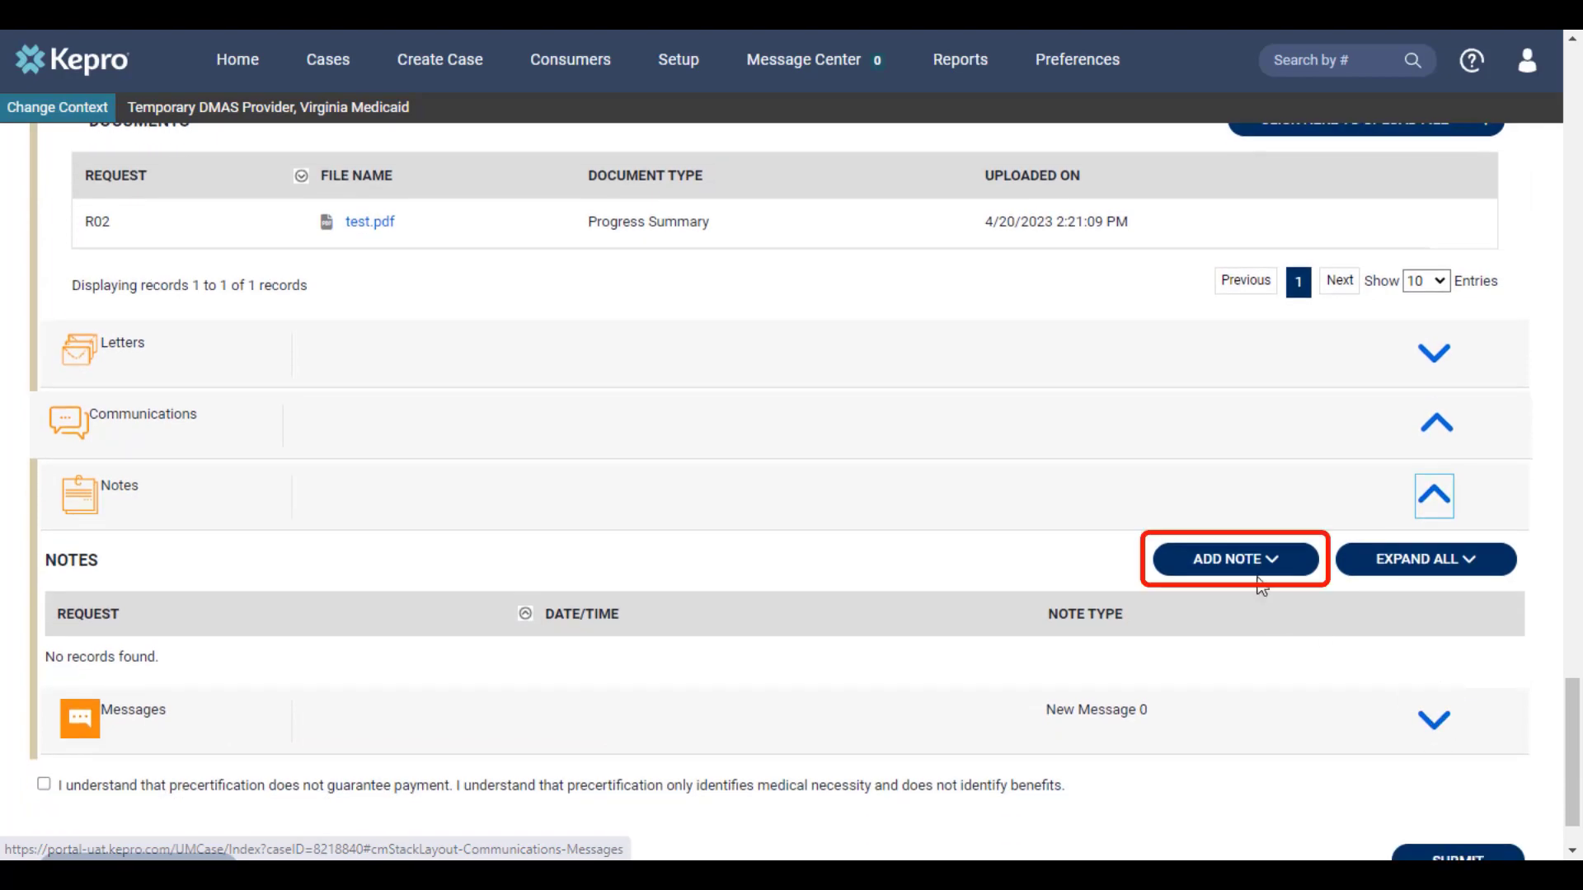
click(1255, 569)
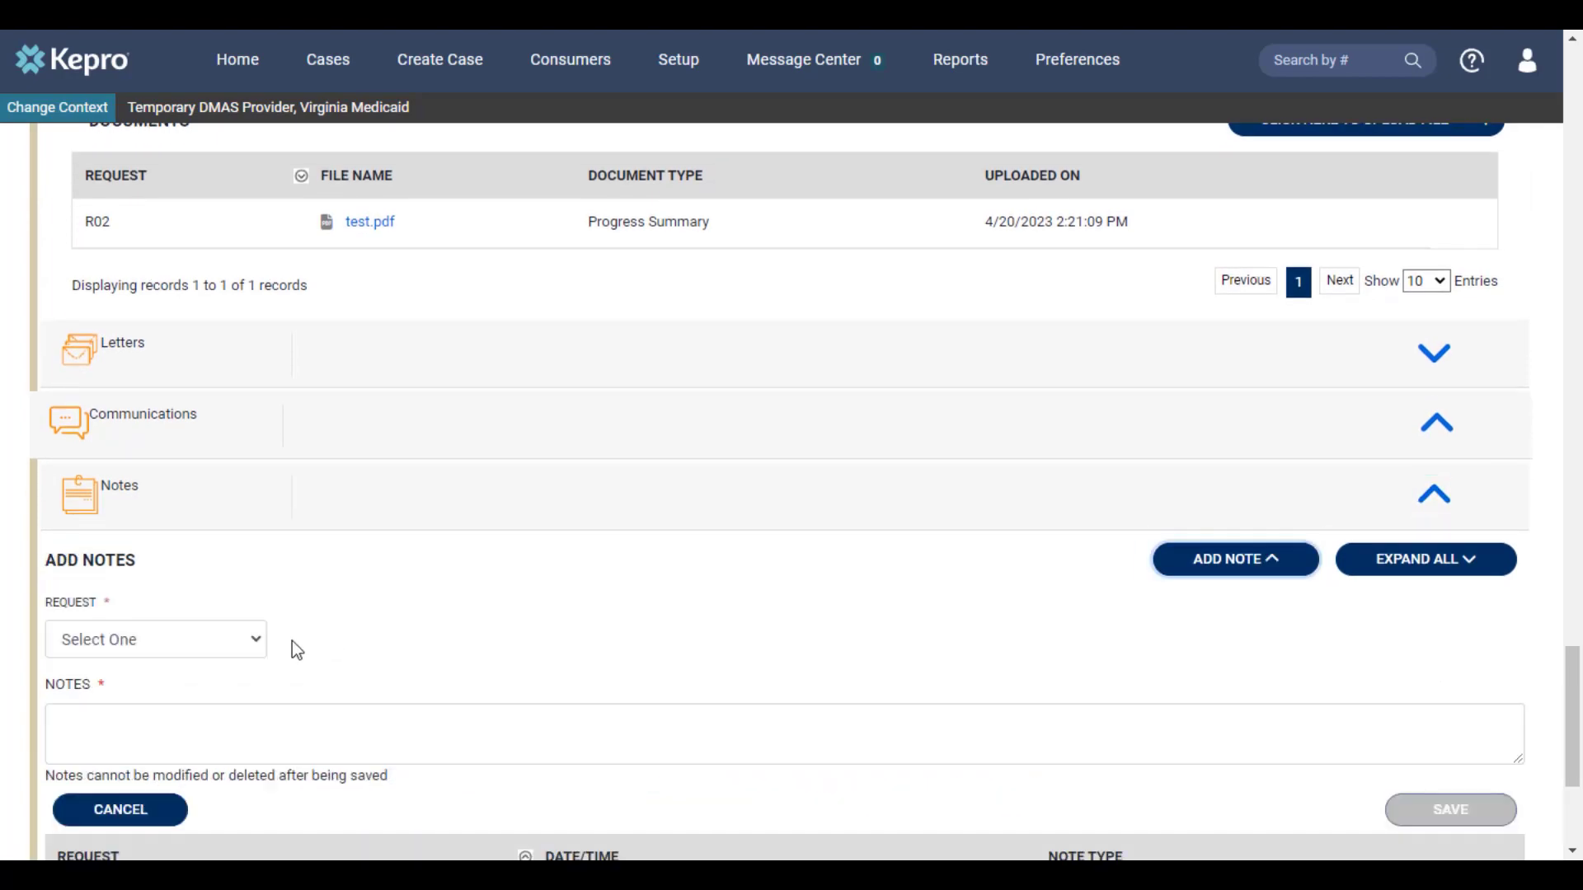
click(127, 650)
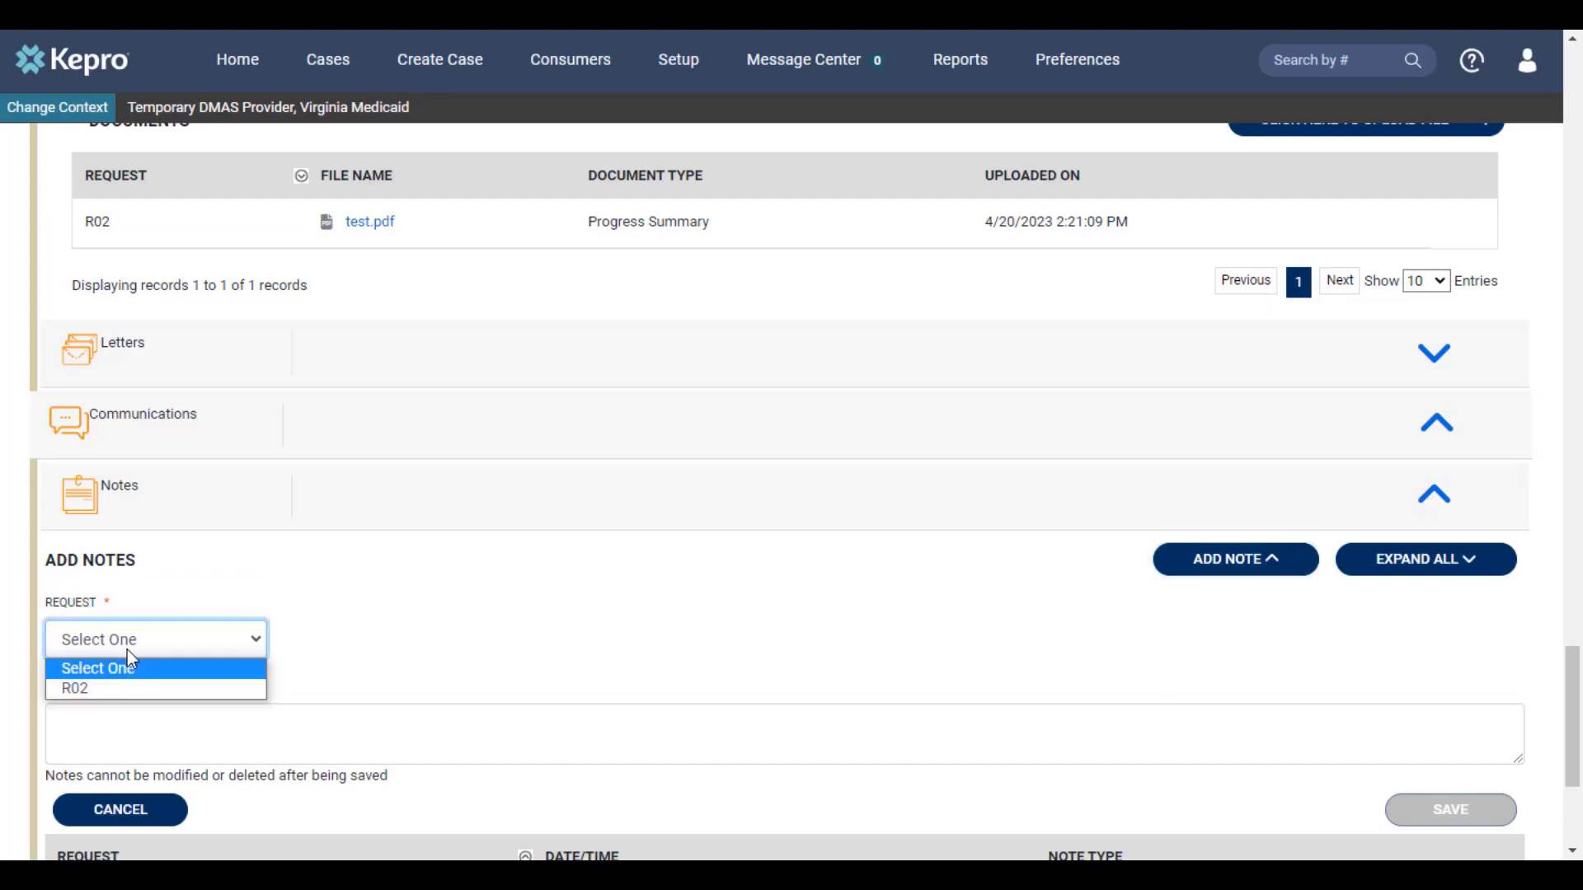
click(100, 690)
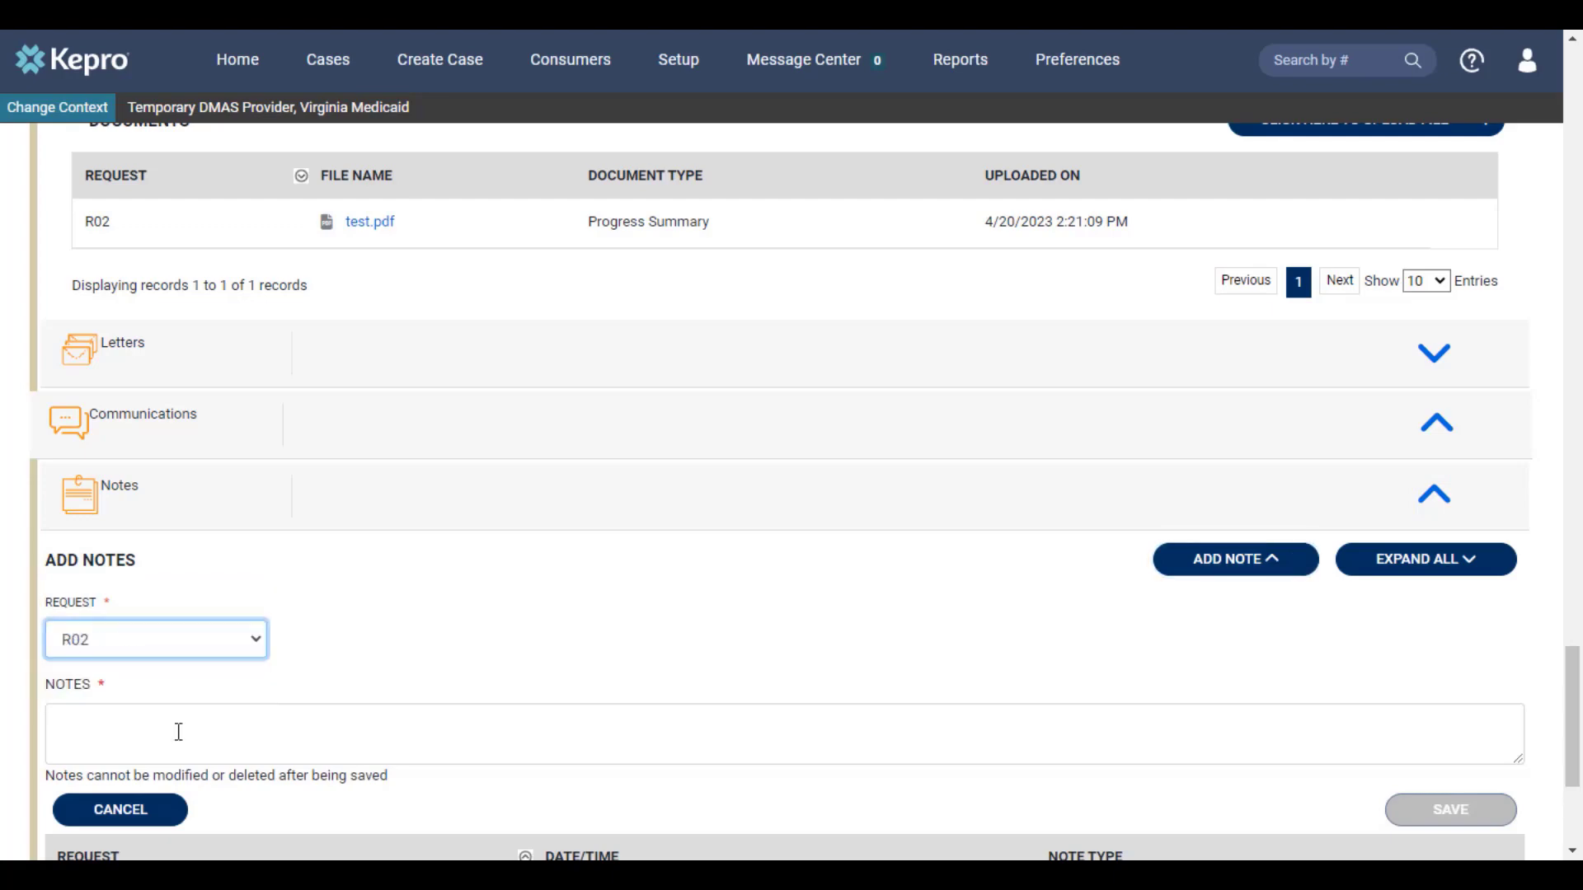
click(179, 731)
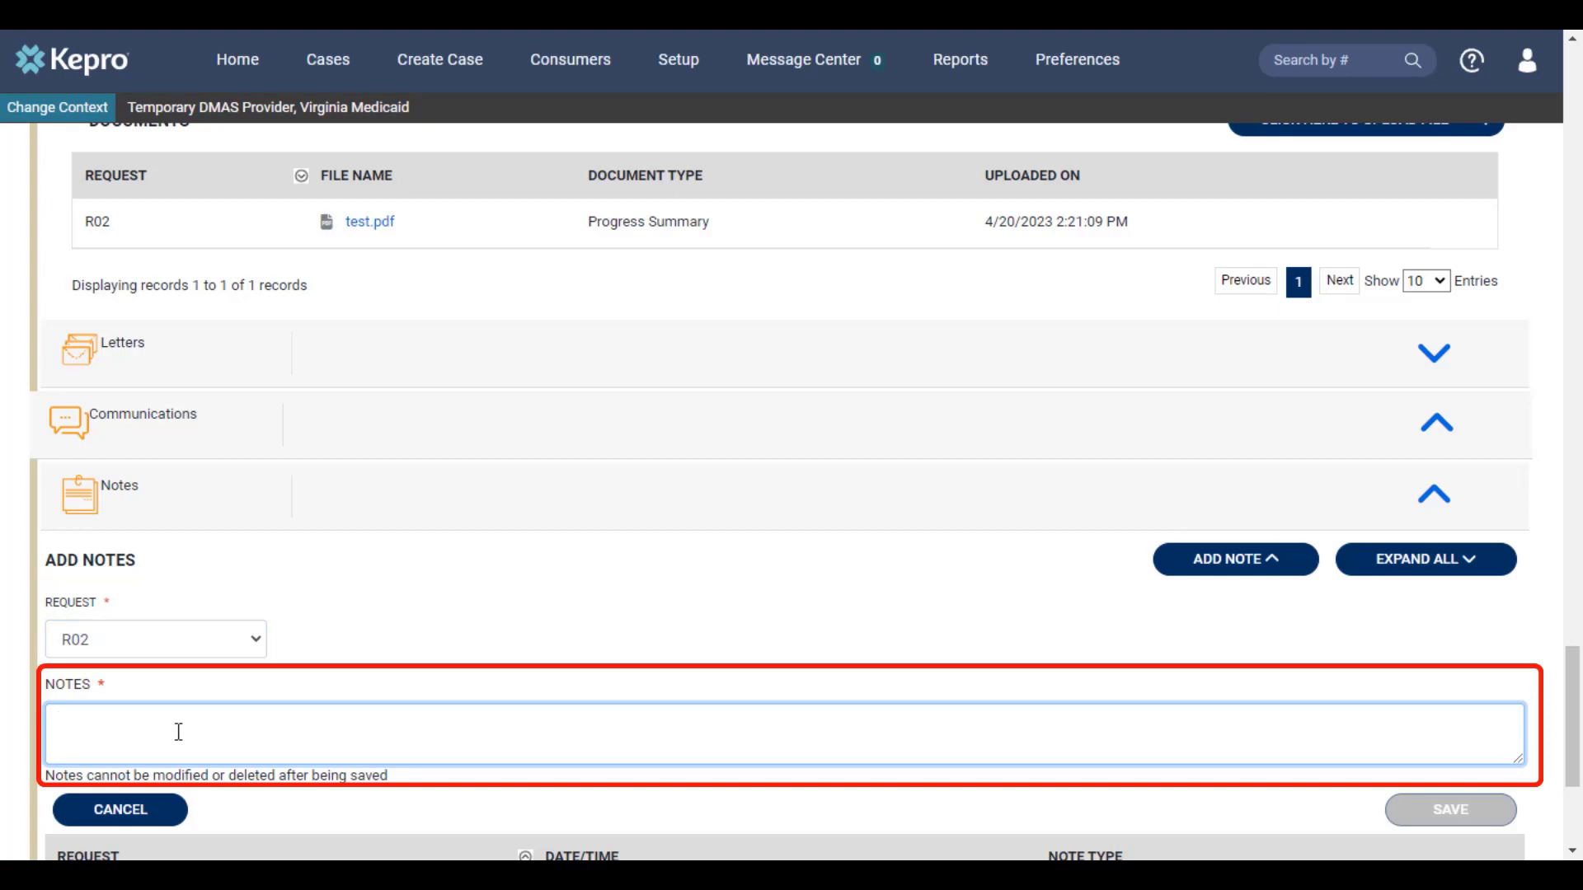
text(Additional information goes here)
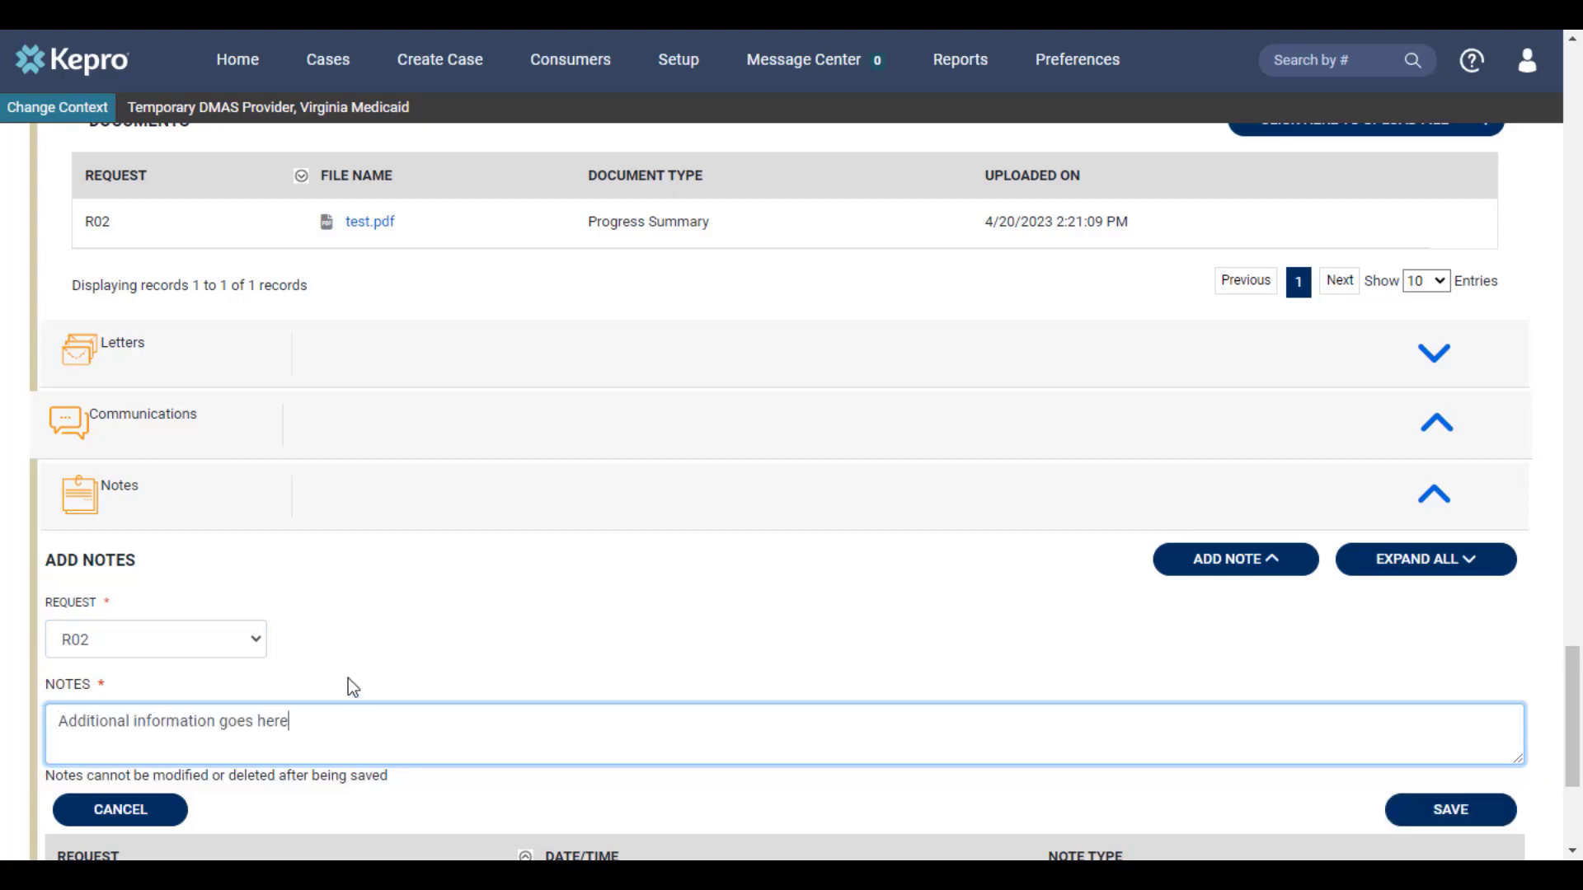
click(1450, 809)
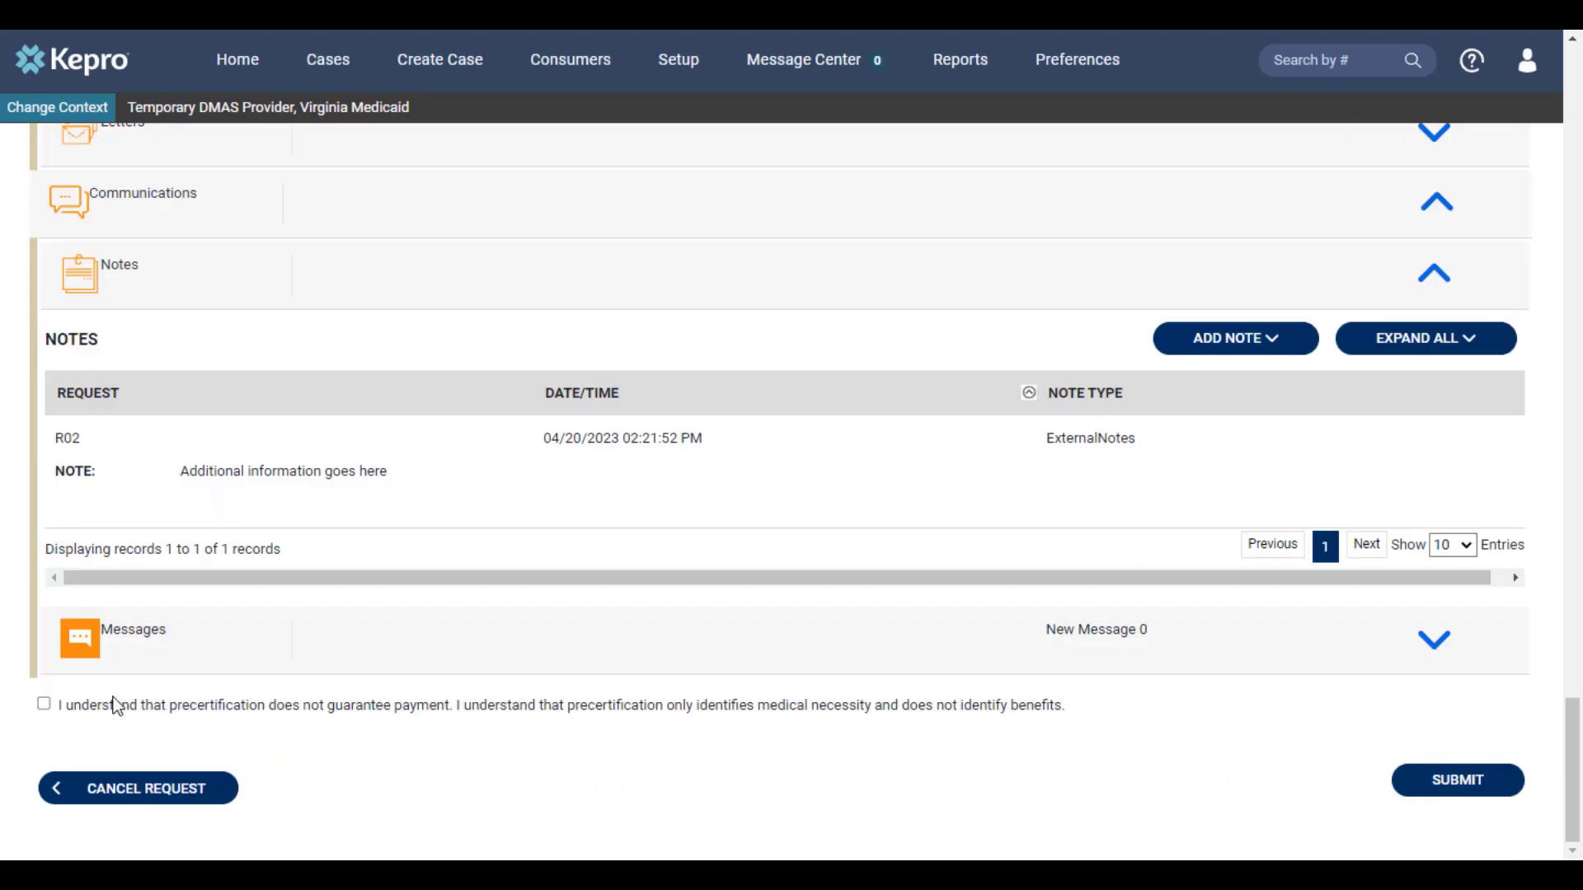
click(45, 706)
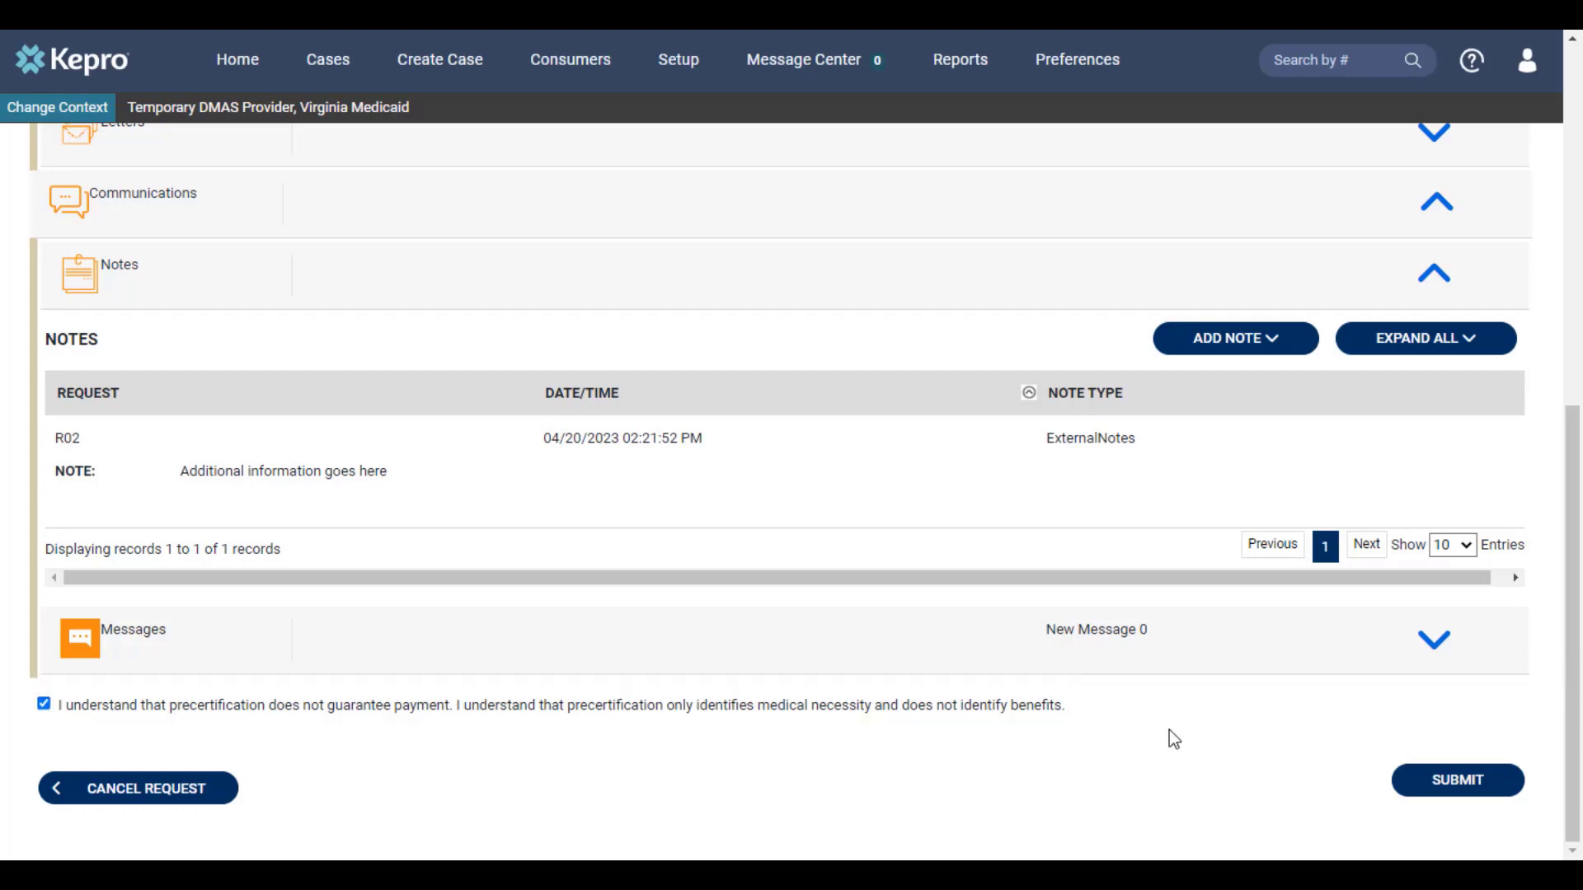
click(1440, 785)
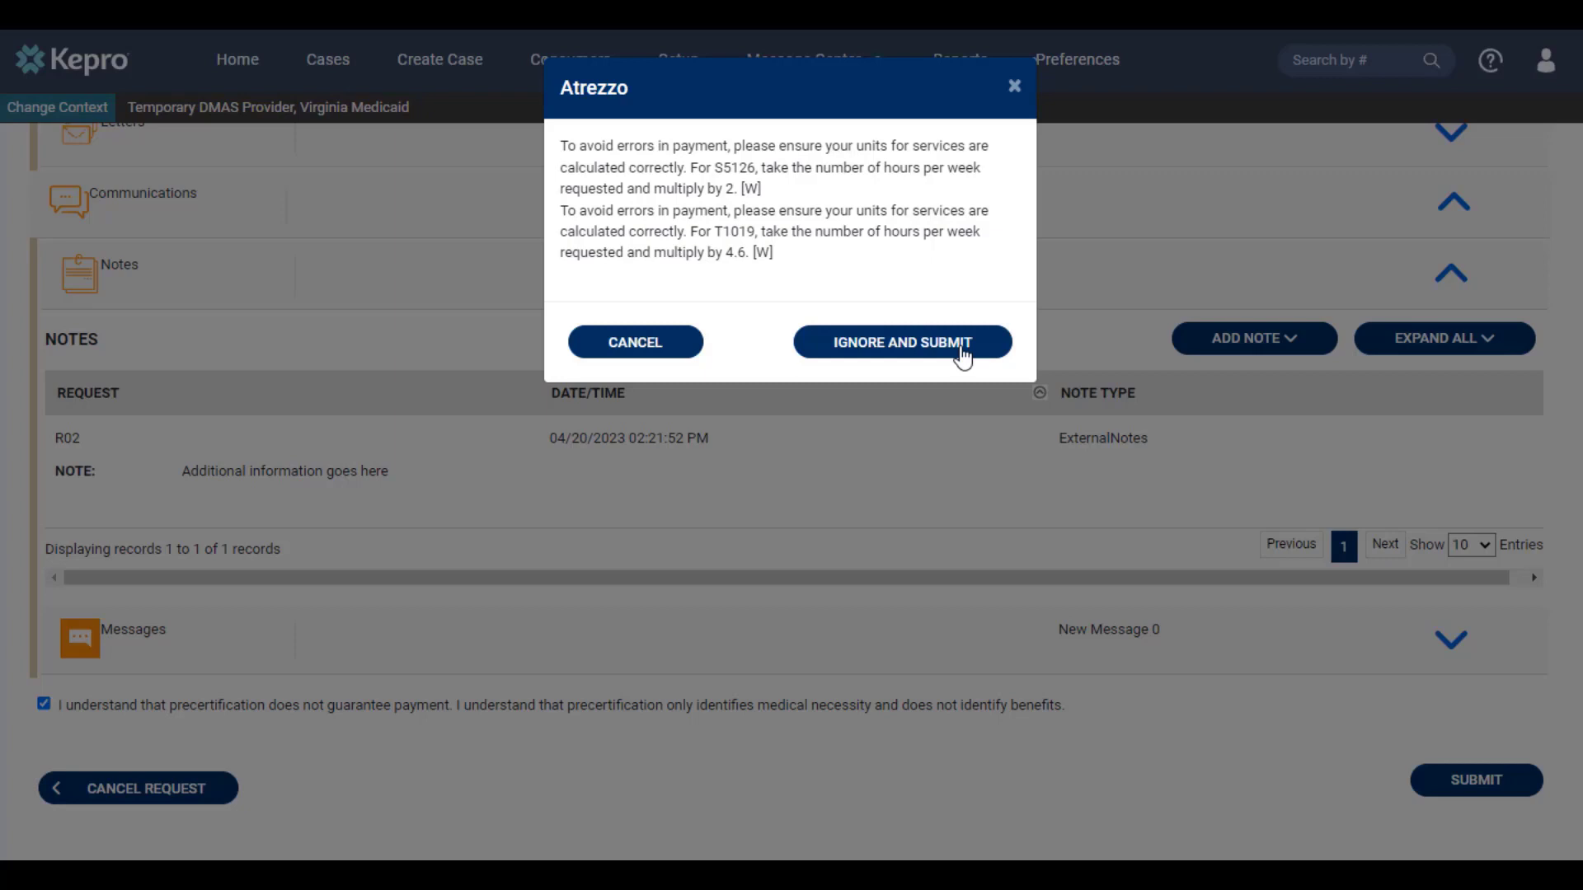
click(891, 345)
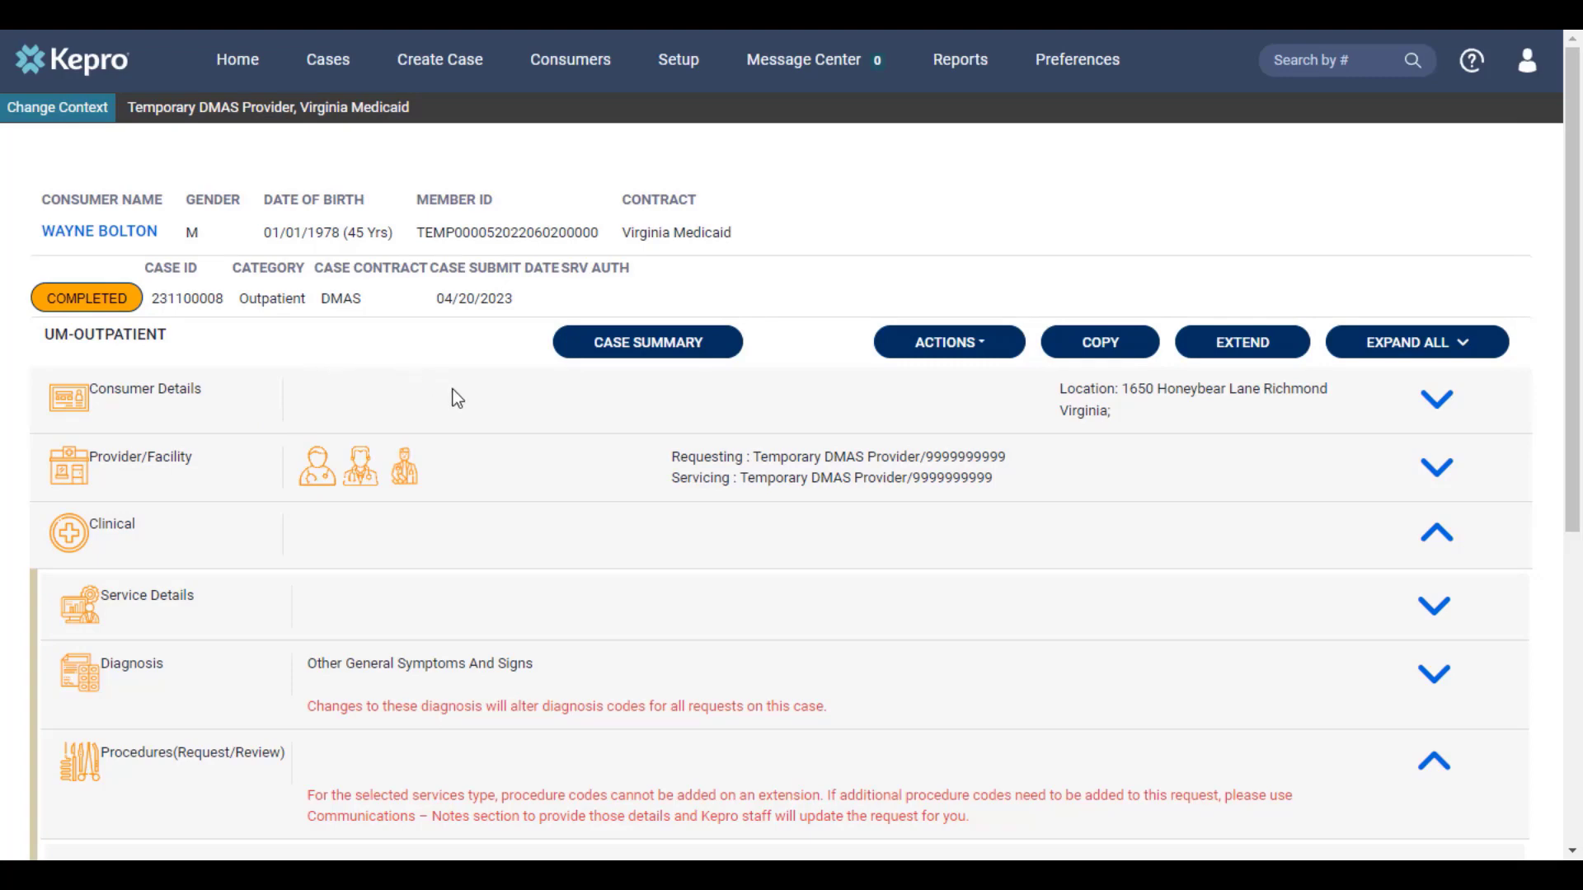
Step: Copy the completed case into a new 0900 - EDCD Waiver Prior Auth case
scroll(454, 393, down, 5)
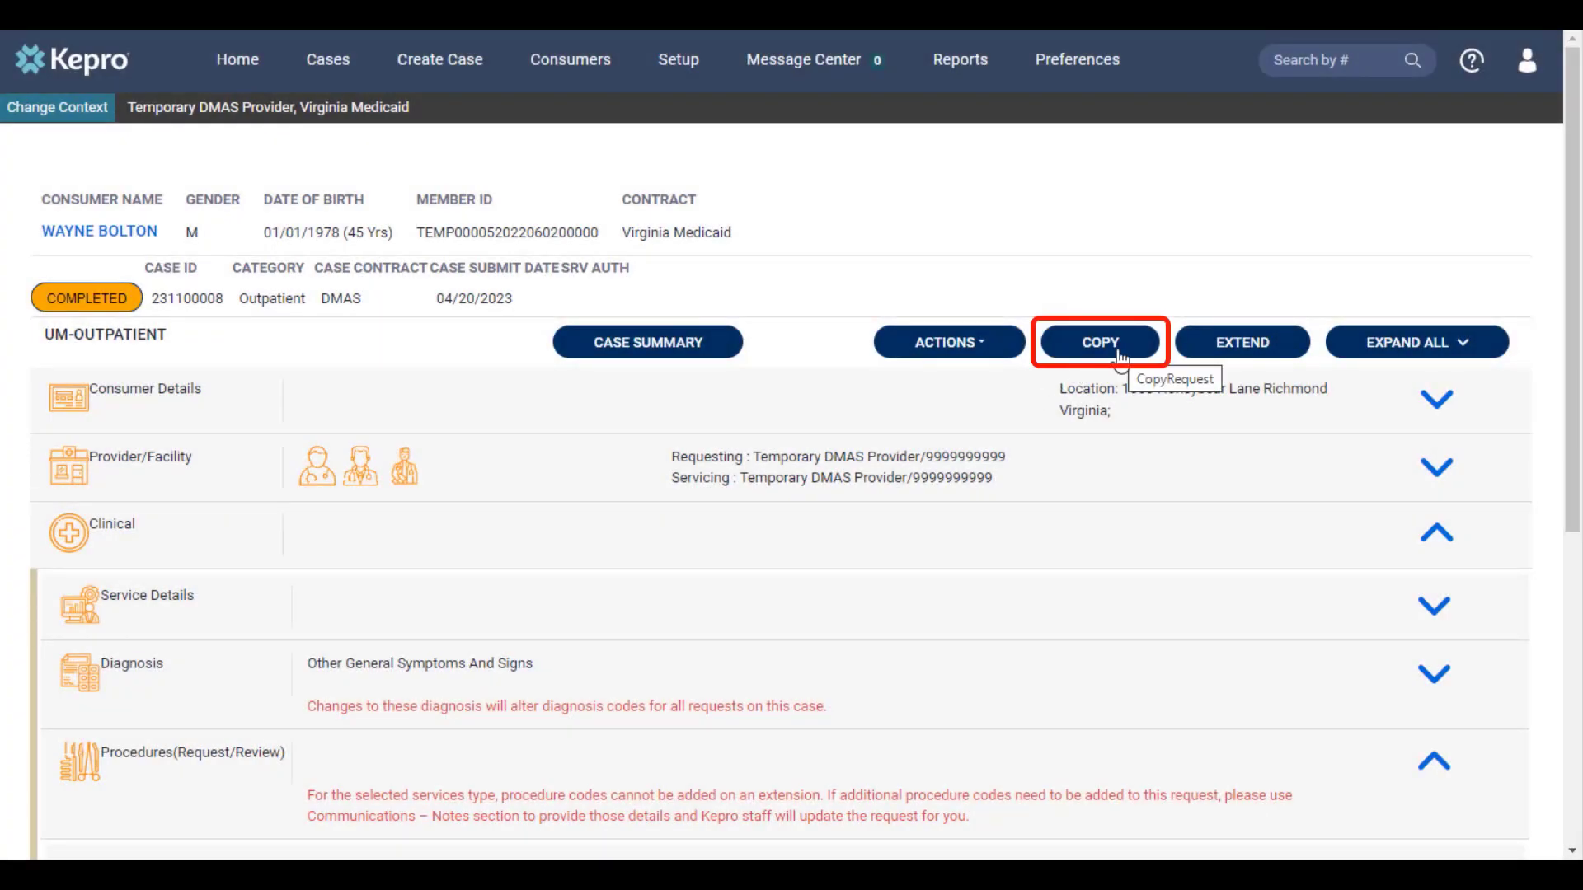
click(1120, 356)
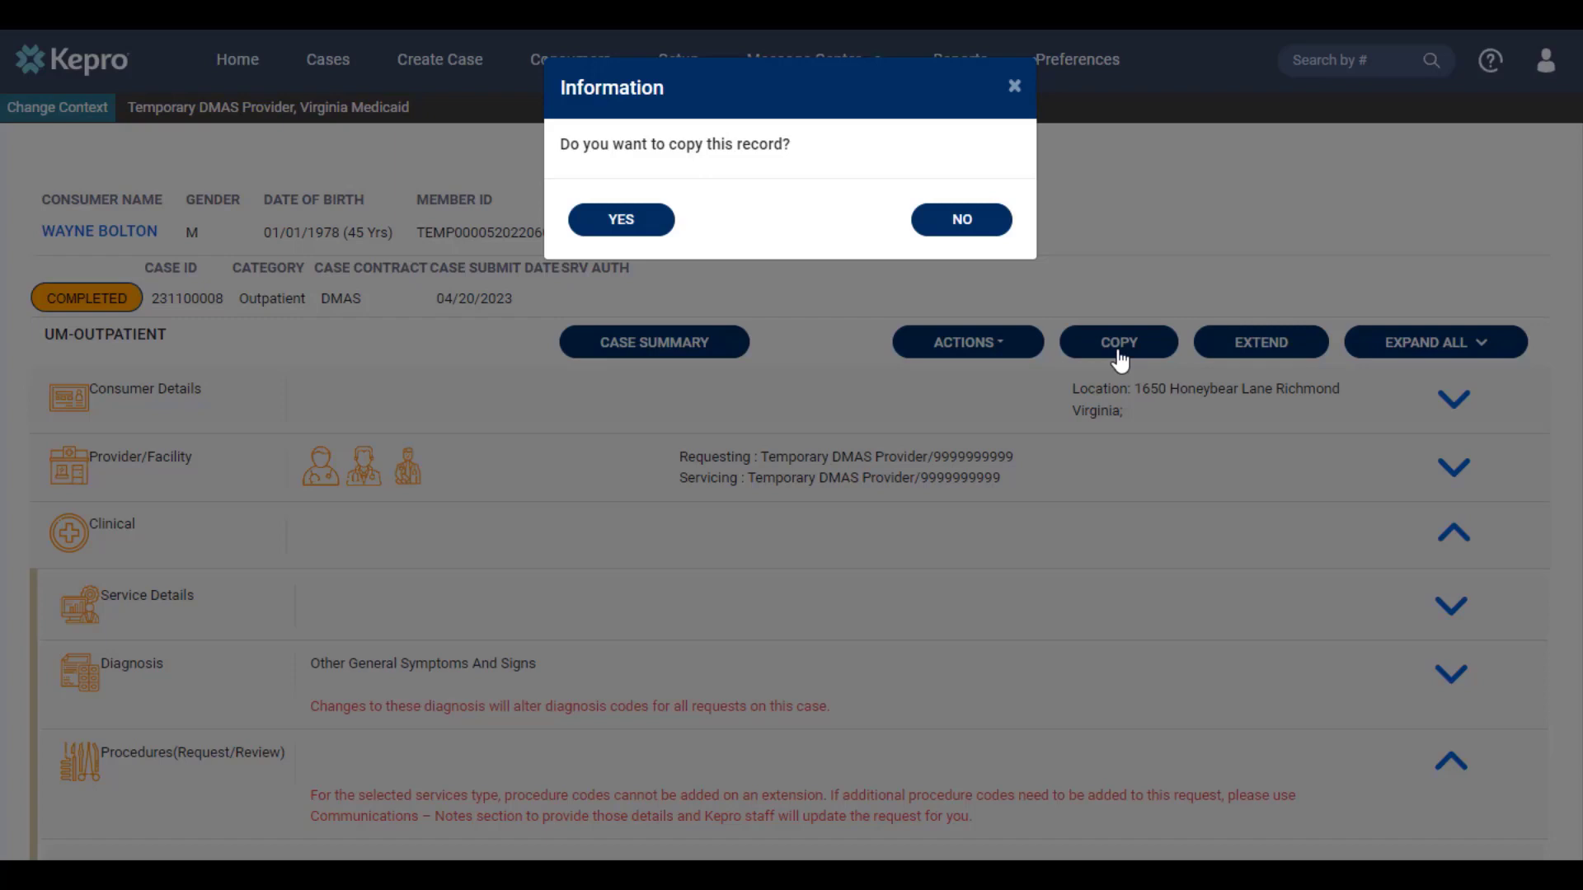
click(643, 225)
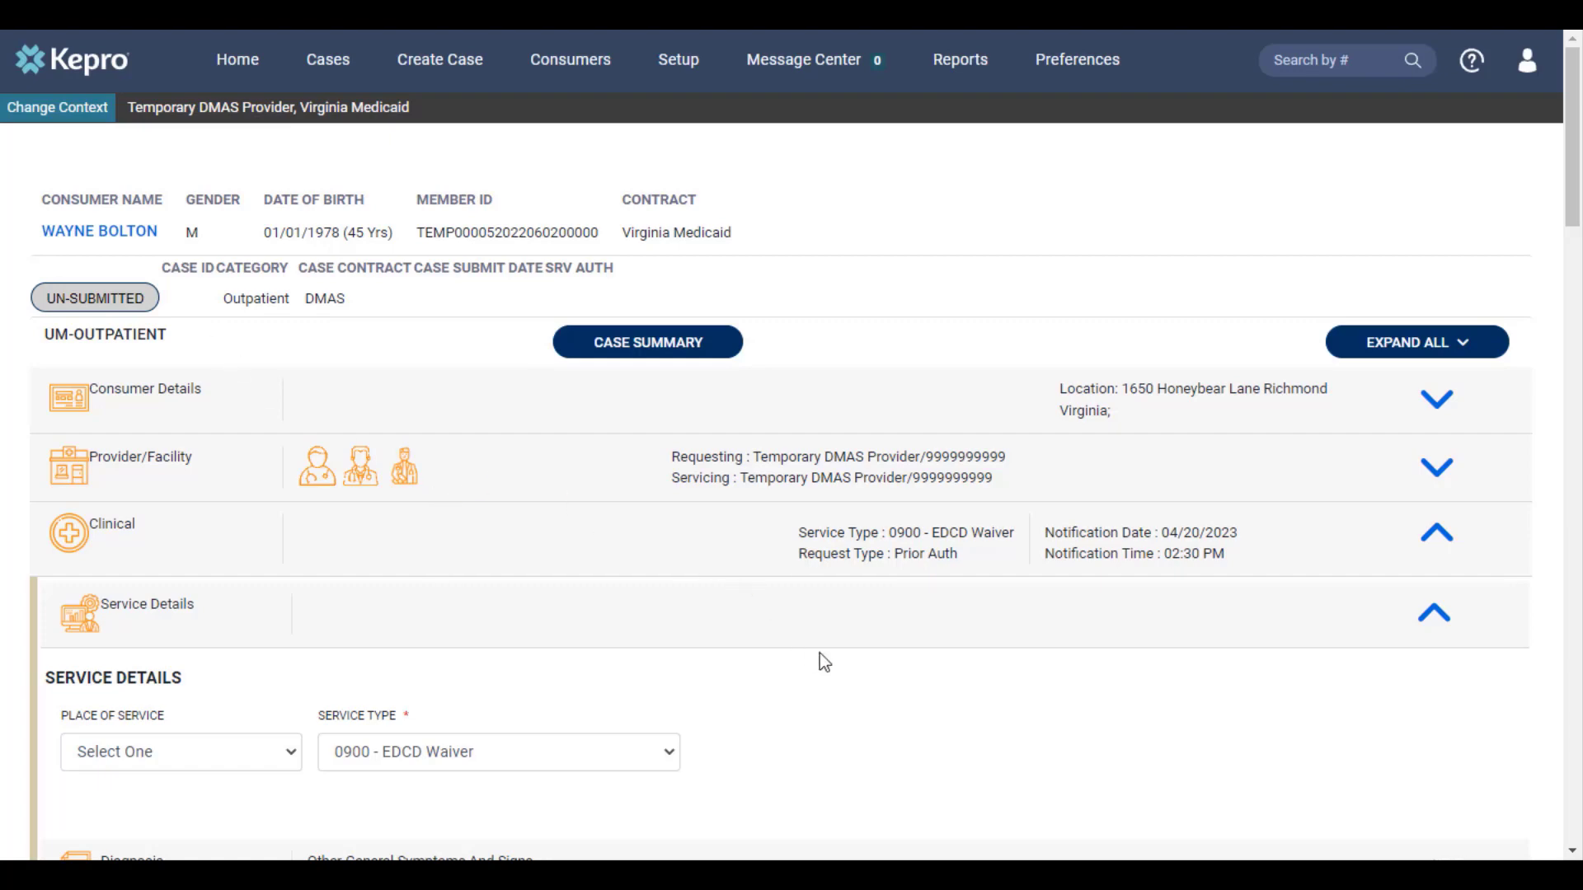
Step: Submit the copied UM-Outpatient case from the bottom of its form
scroll(849, 672, down, 2)
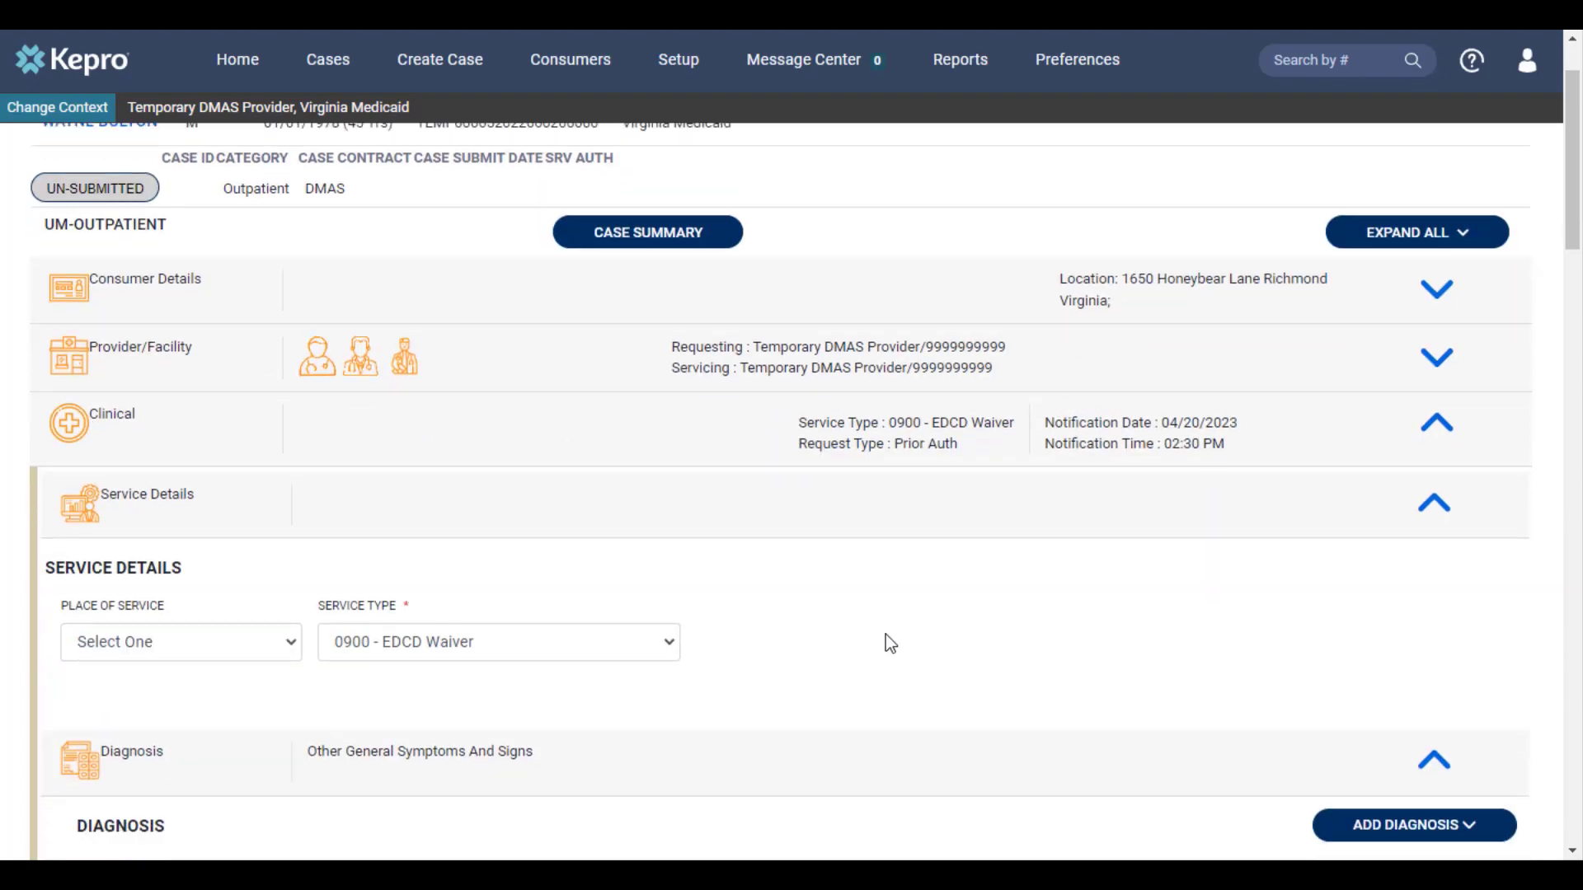
scroll(895, 641, down, 7)
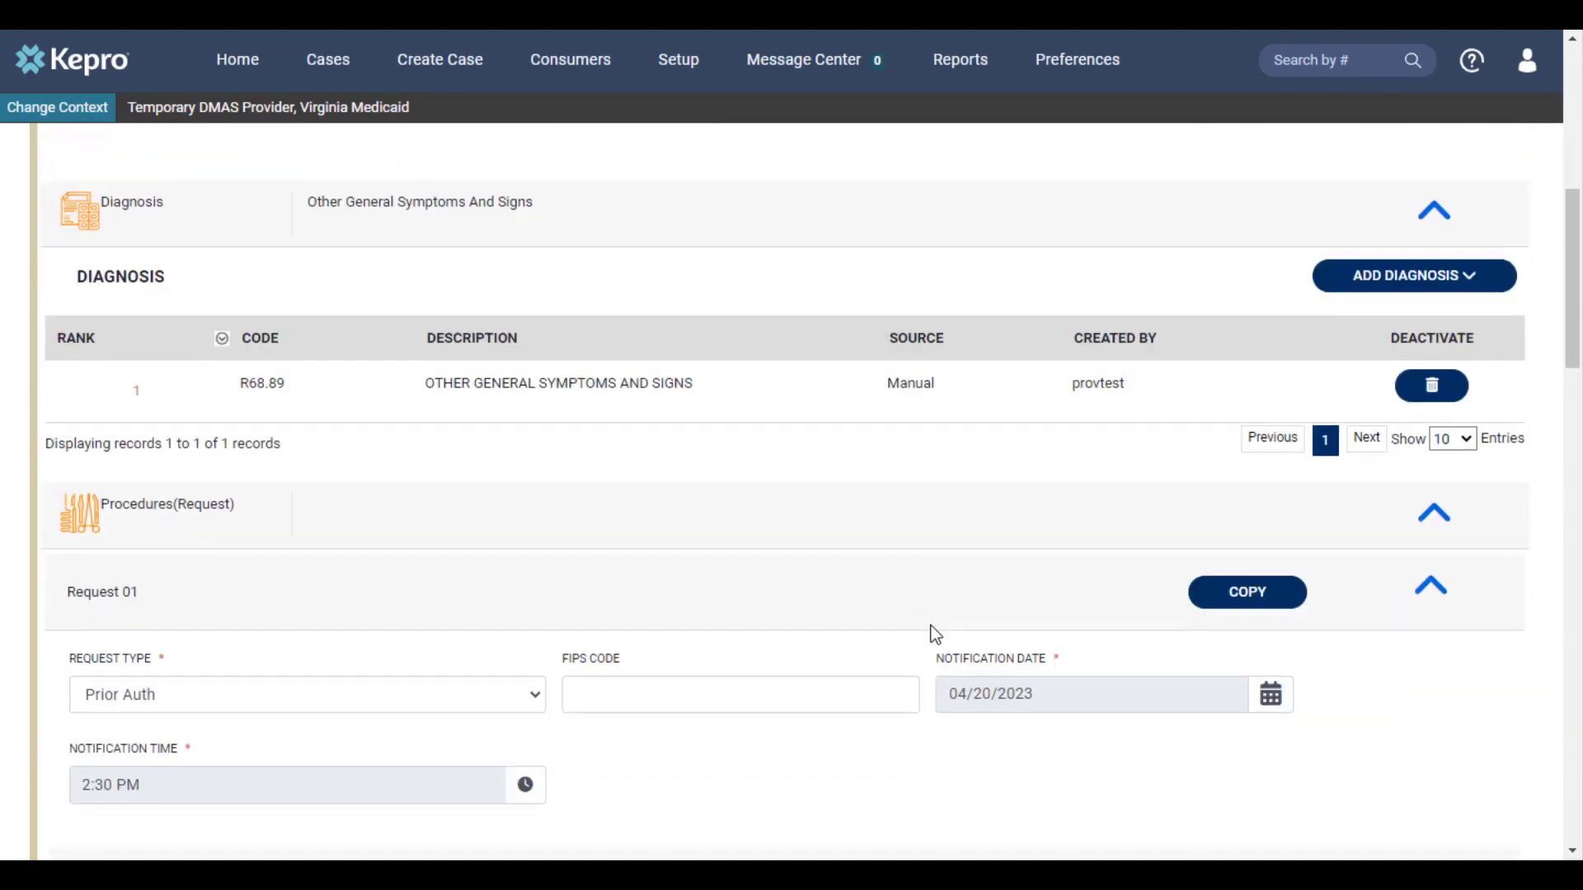
scroll(931, 627, down, 5)
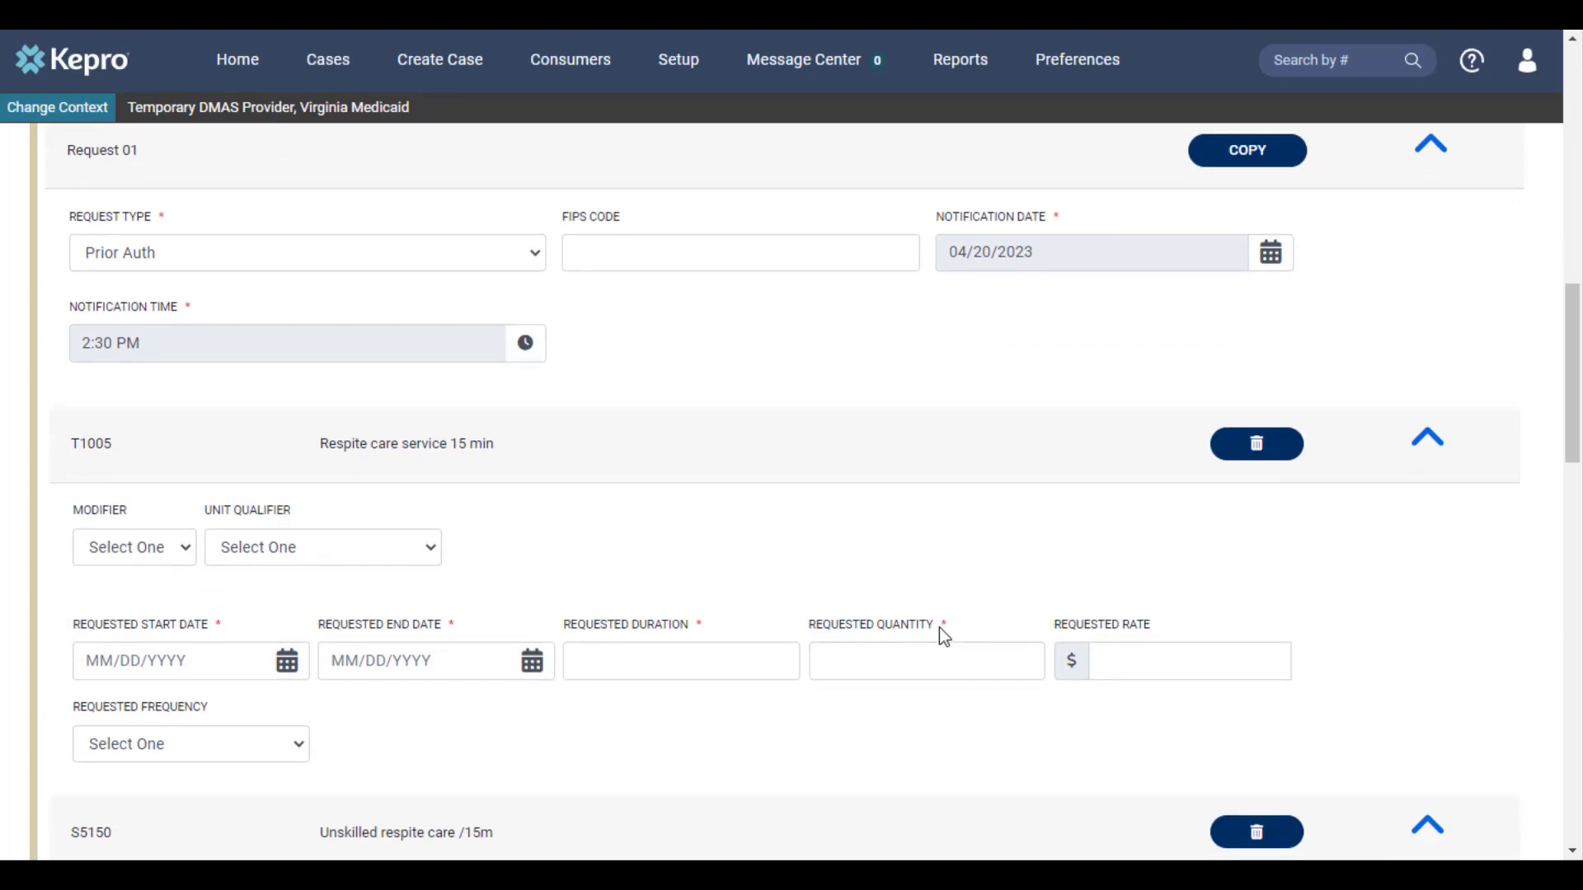
scroll(945, 637, down, 3)
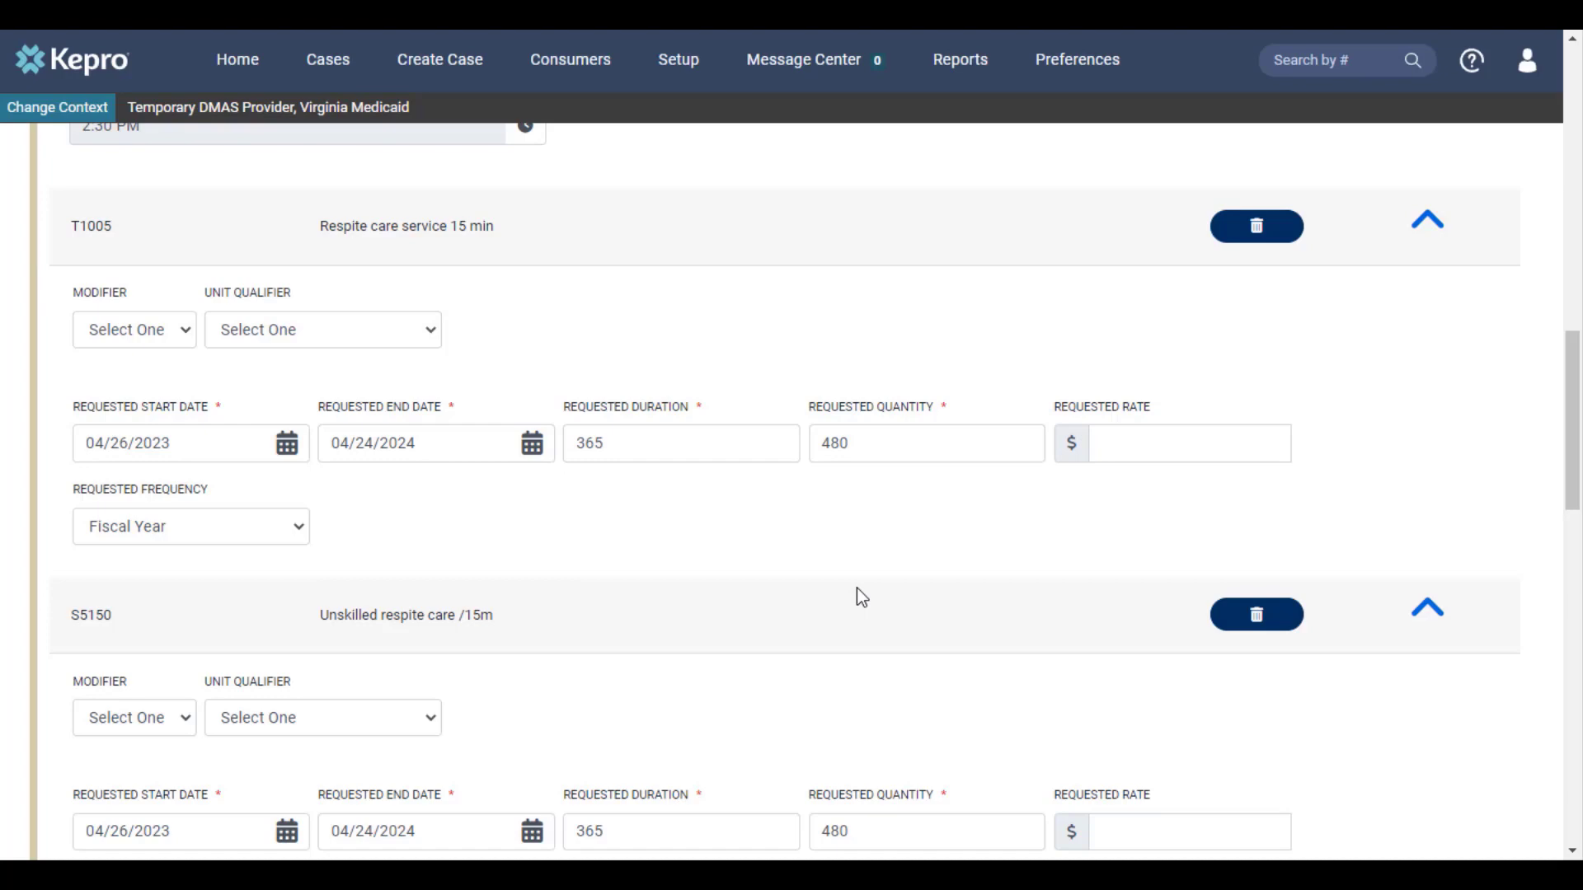
scroll(857, 588, down, 9)
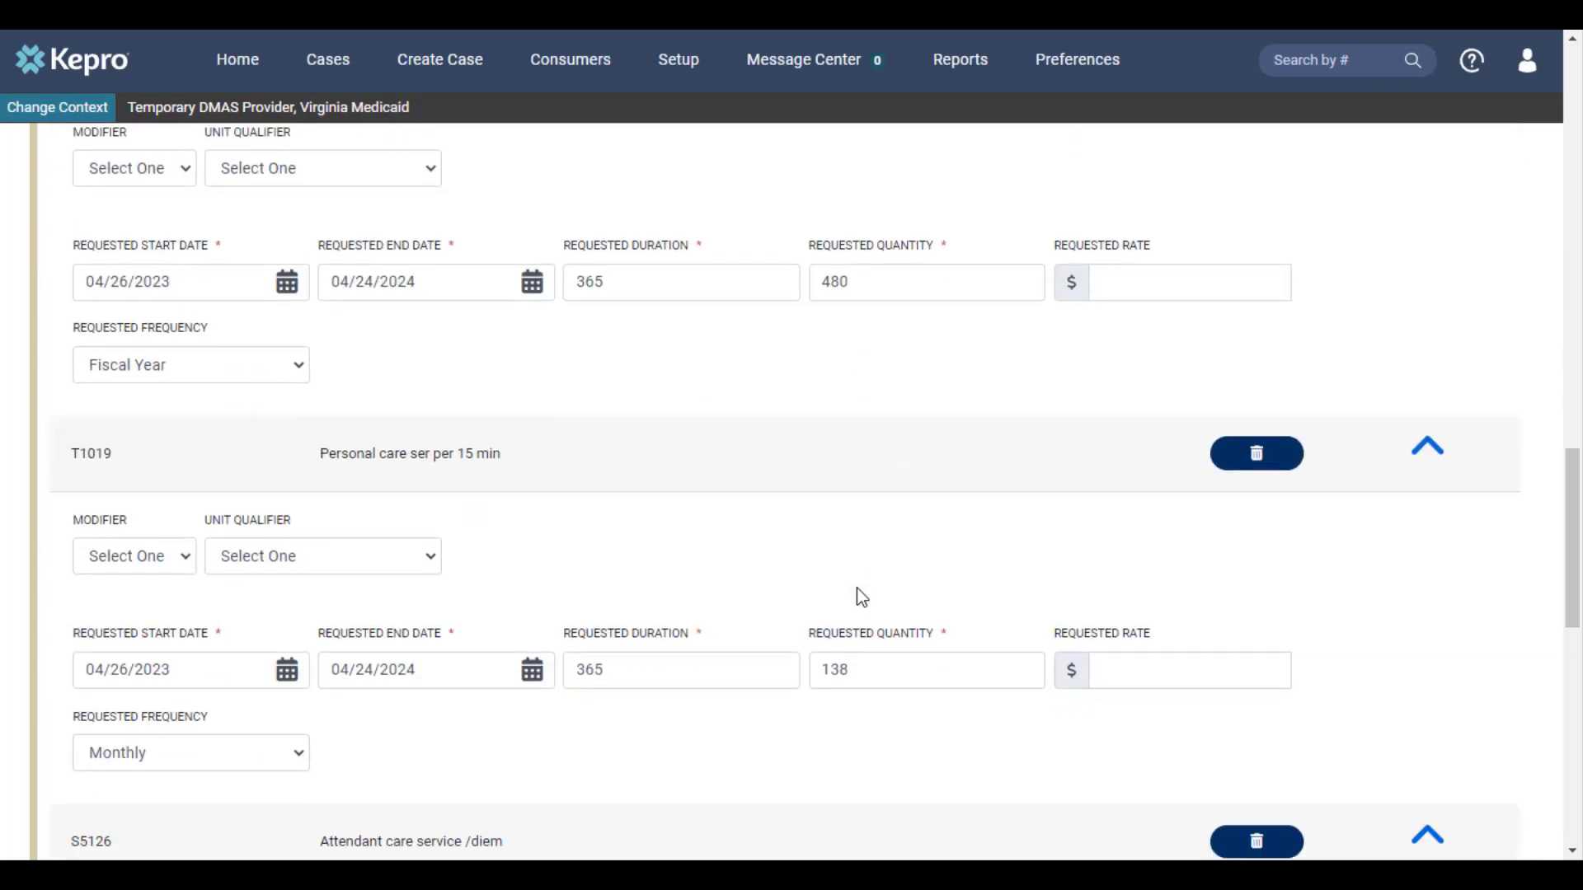
scroll(857, 591, down, 10)
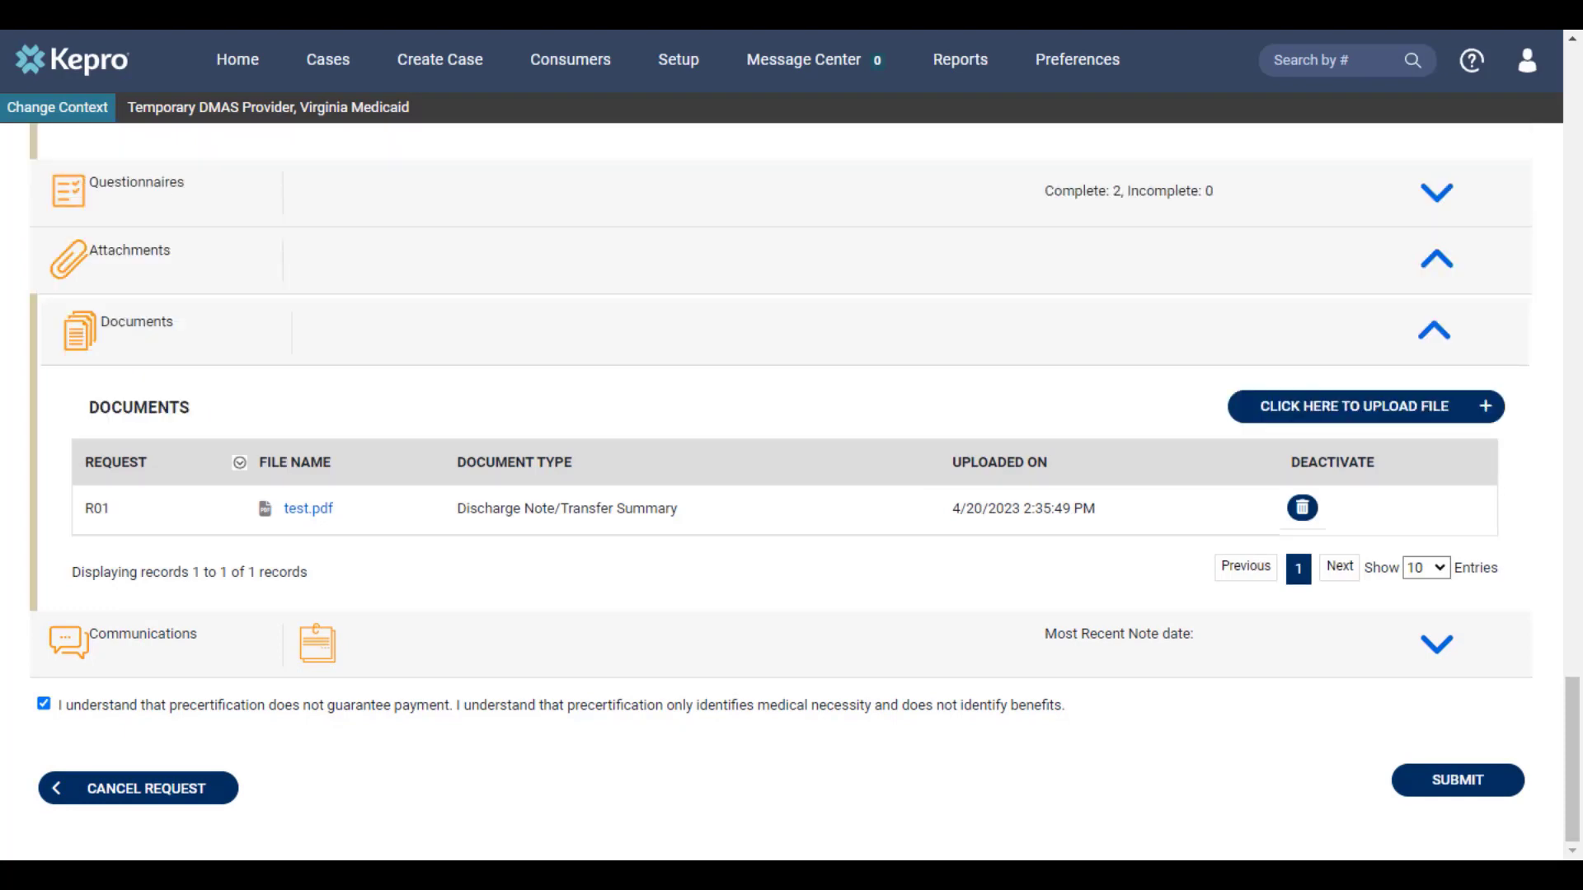
click(1421, 794)
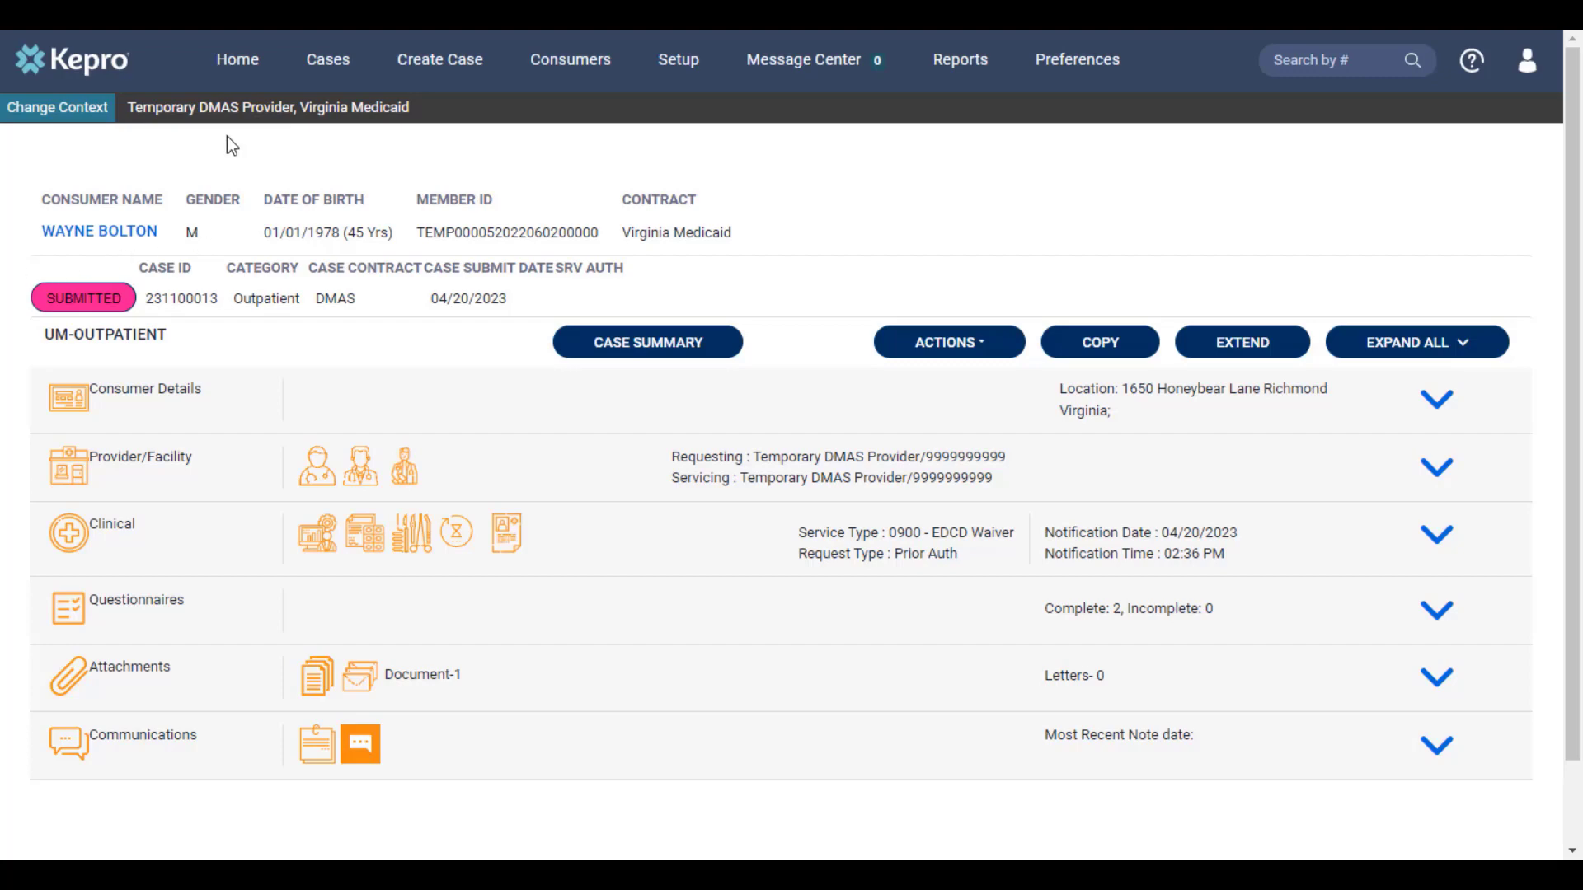
click(239, 61)
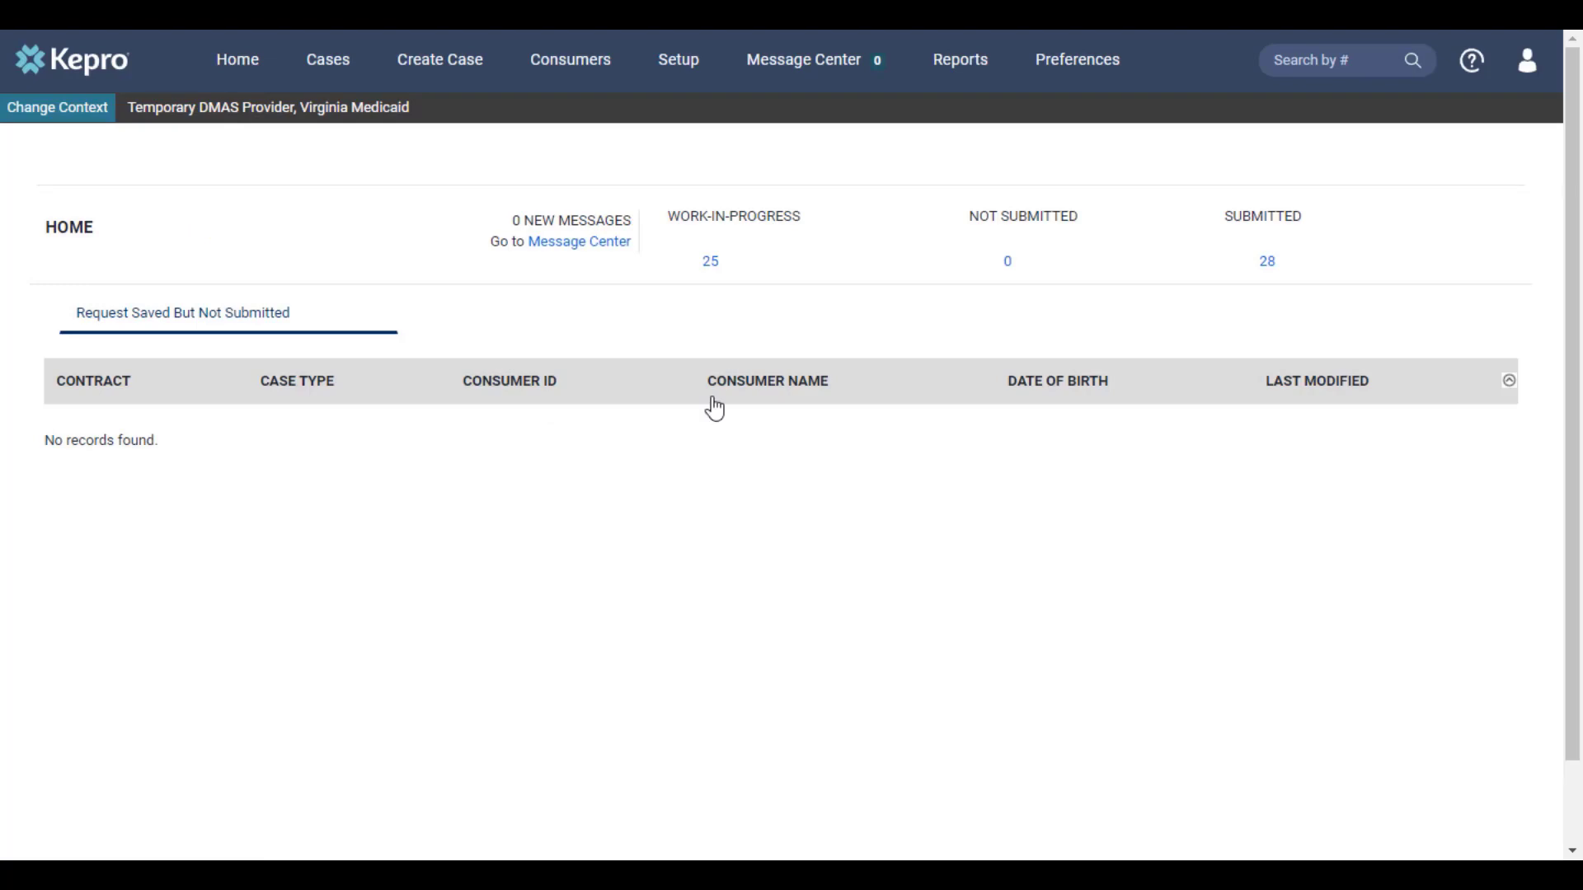
click(1350, 64)
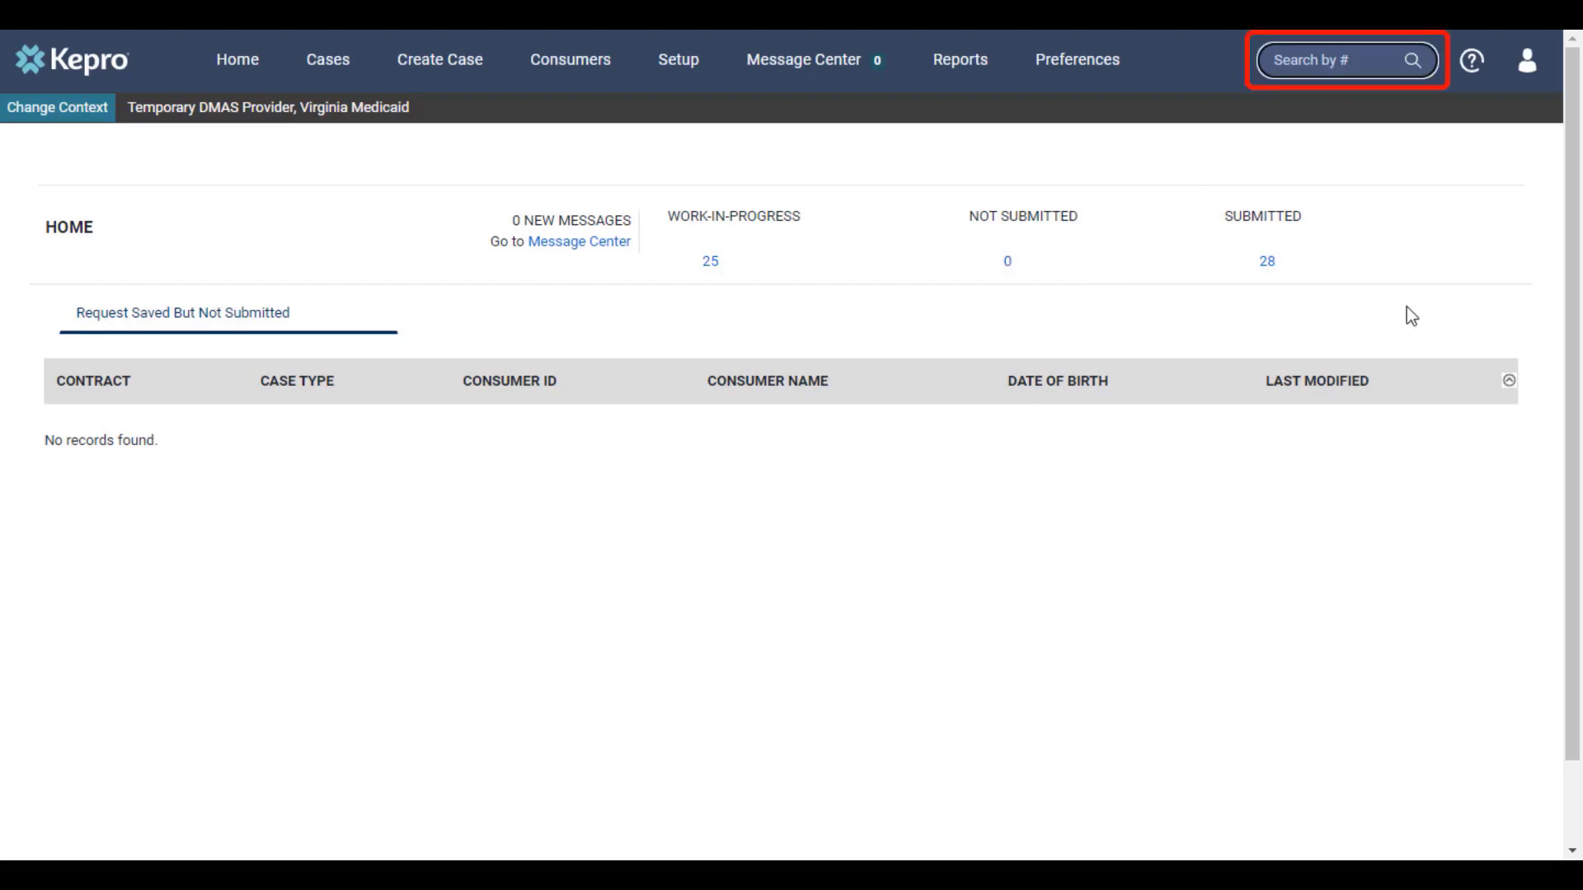
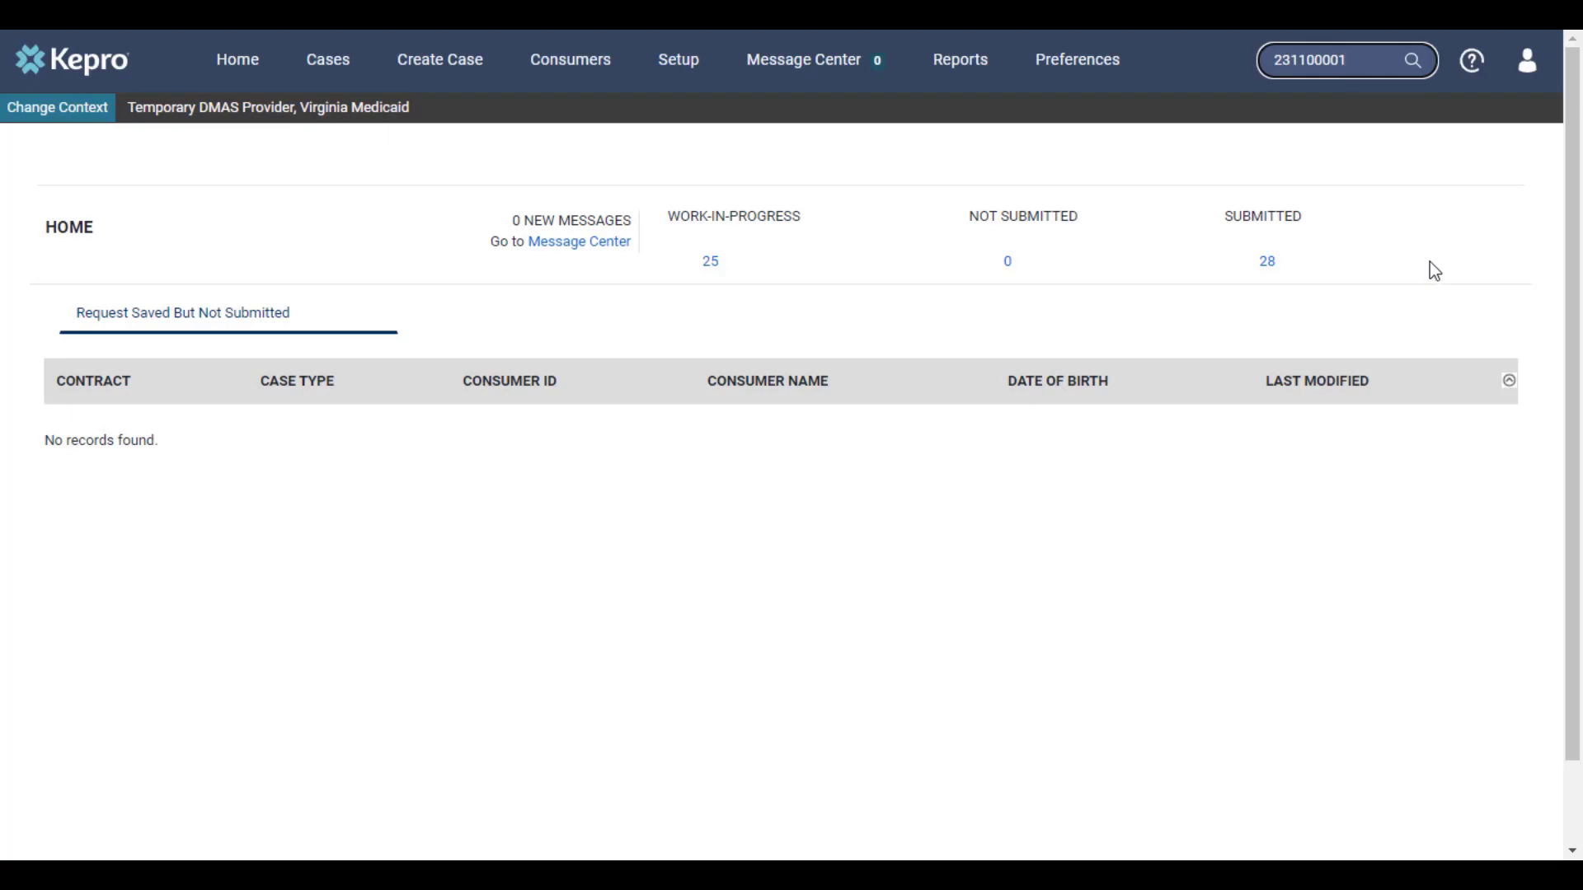
key(Return)
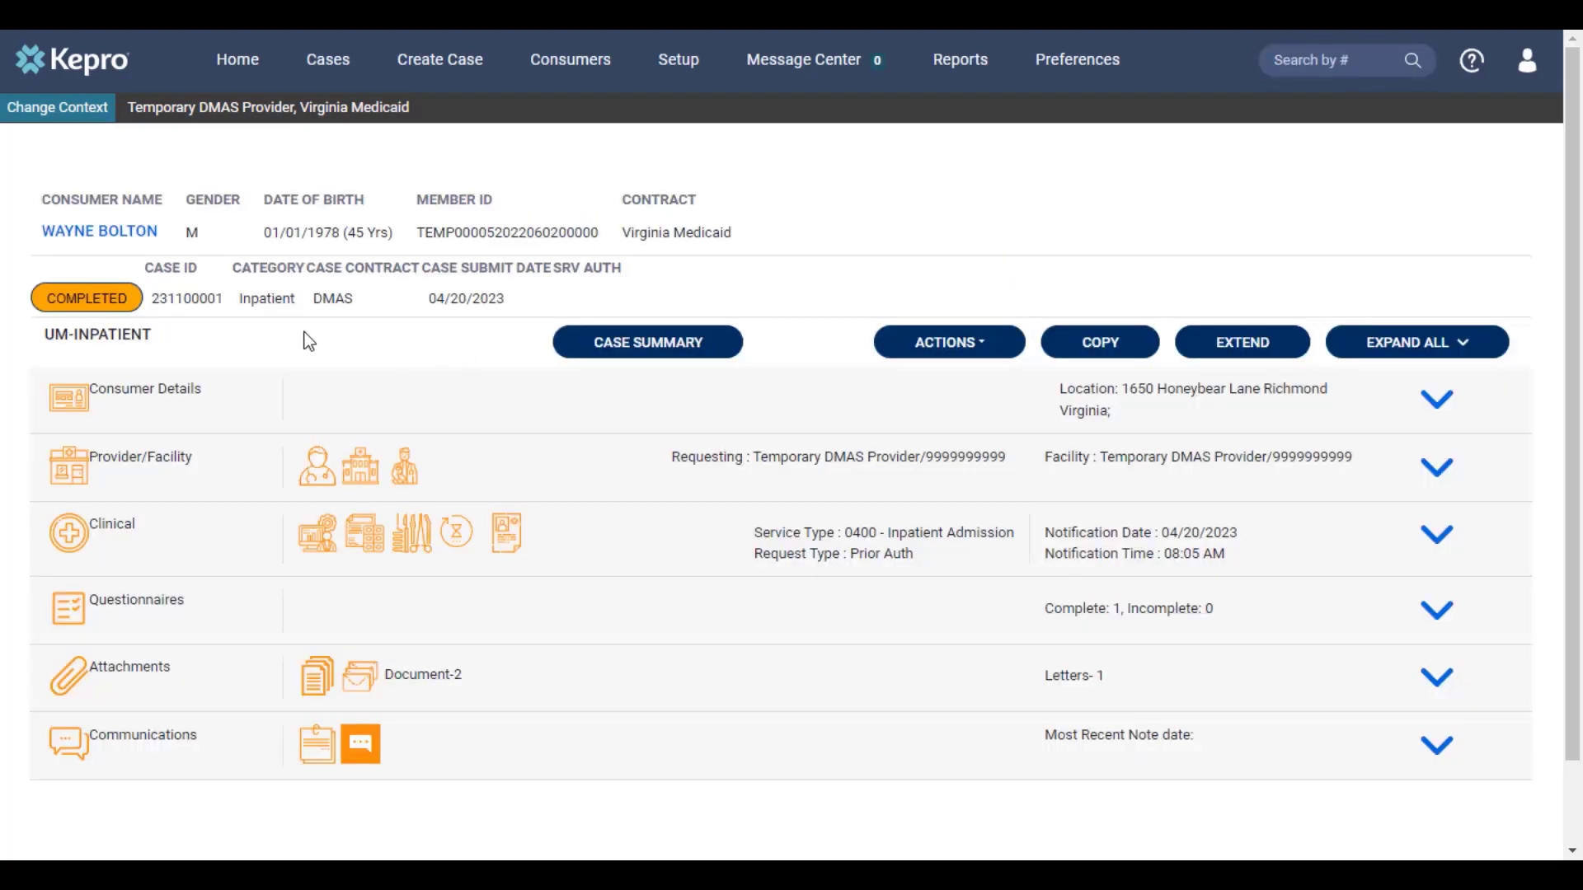
click(657, 350)
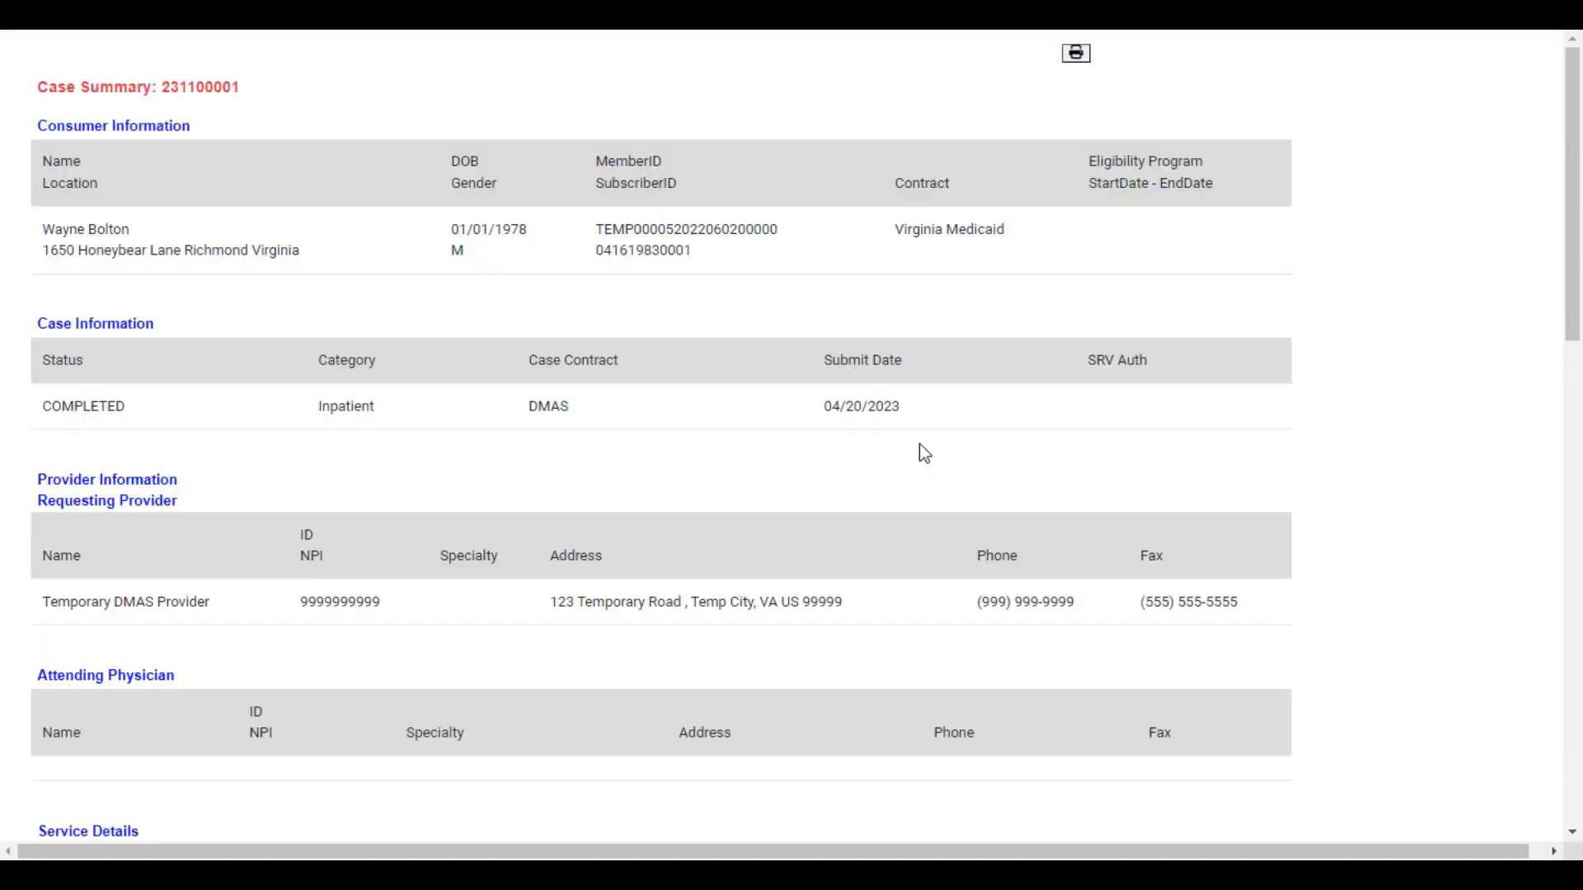
scroll(922, 449, down, 8)
scroll(924, 453, down, 1)
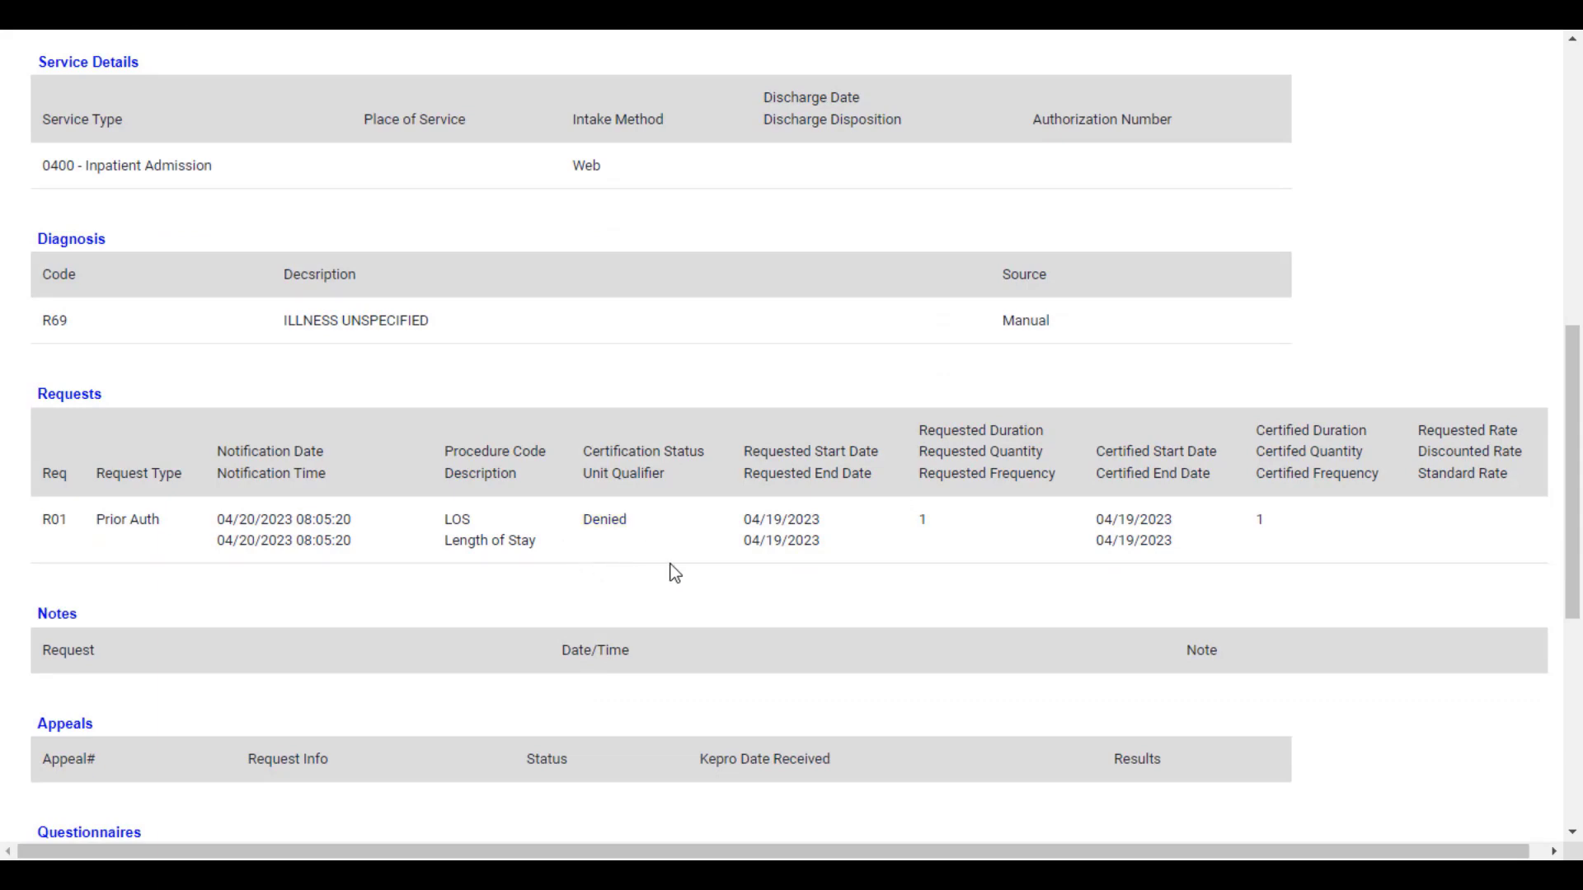
scroll(659, 552, down, 5)
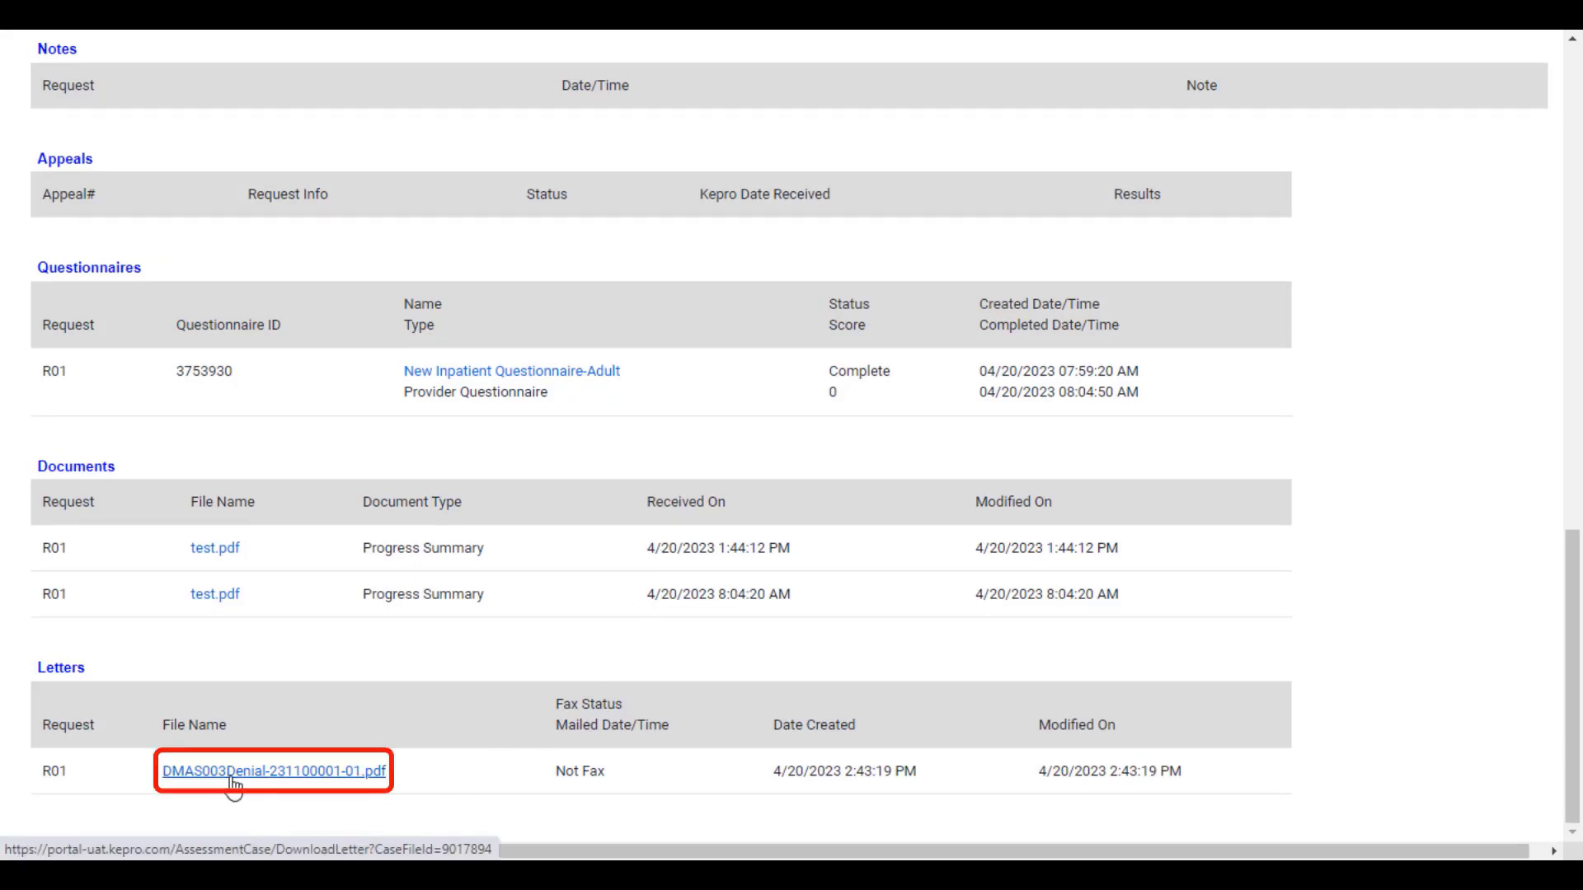
click(233, 773)
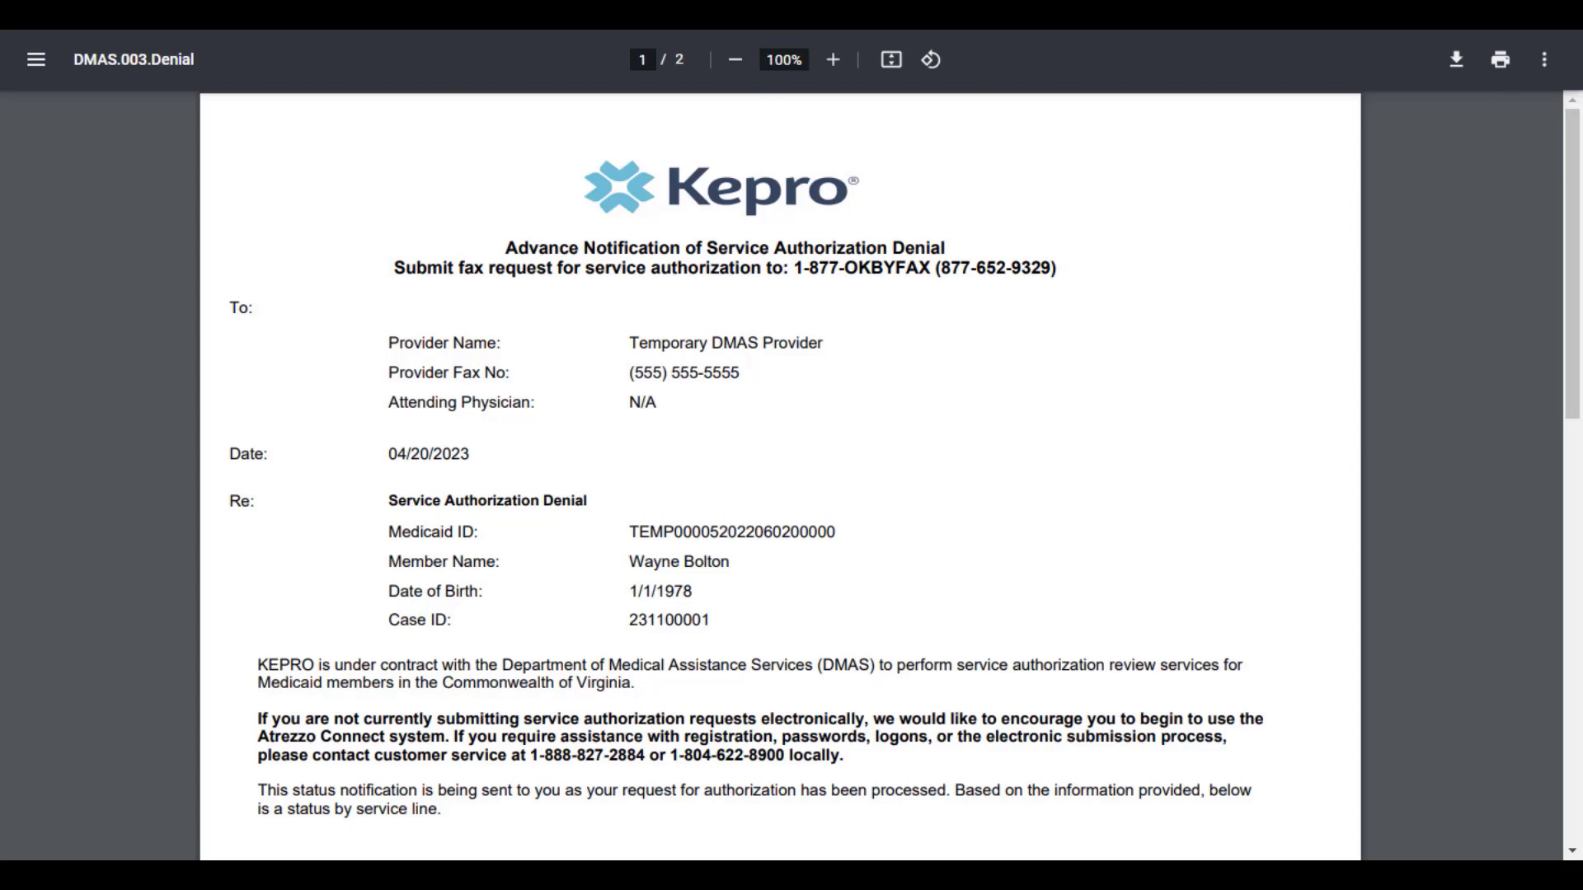
key(ctrl+w)
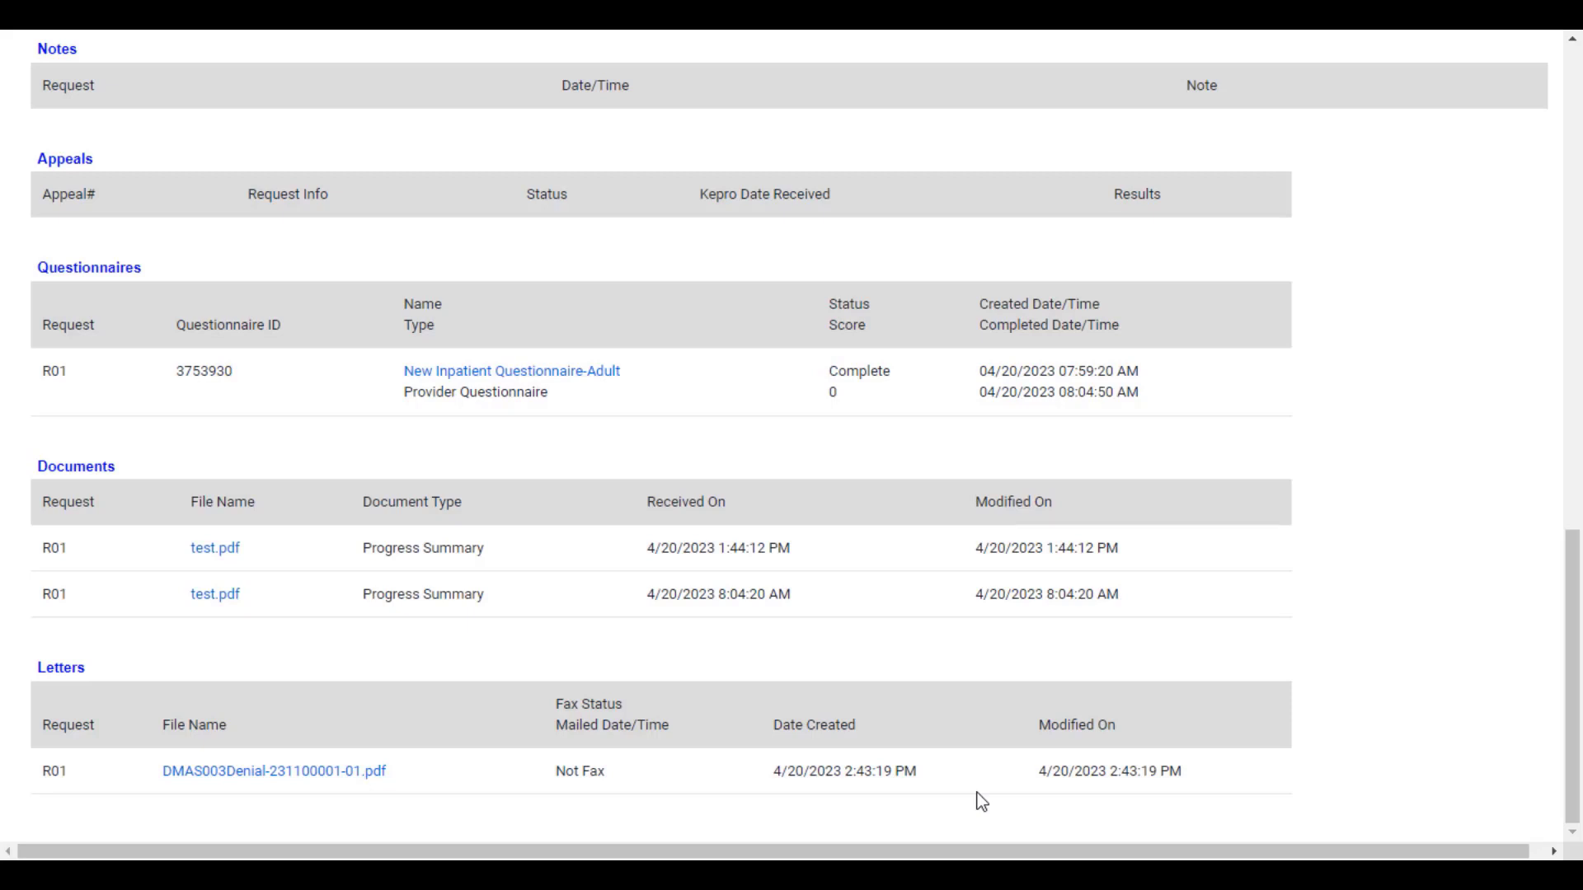
scroll(981, 801, up, 15)
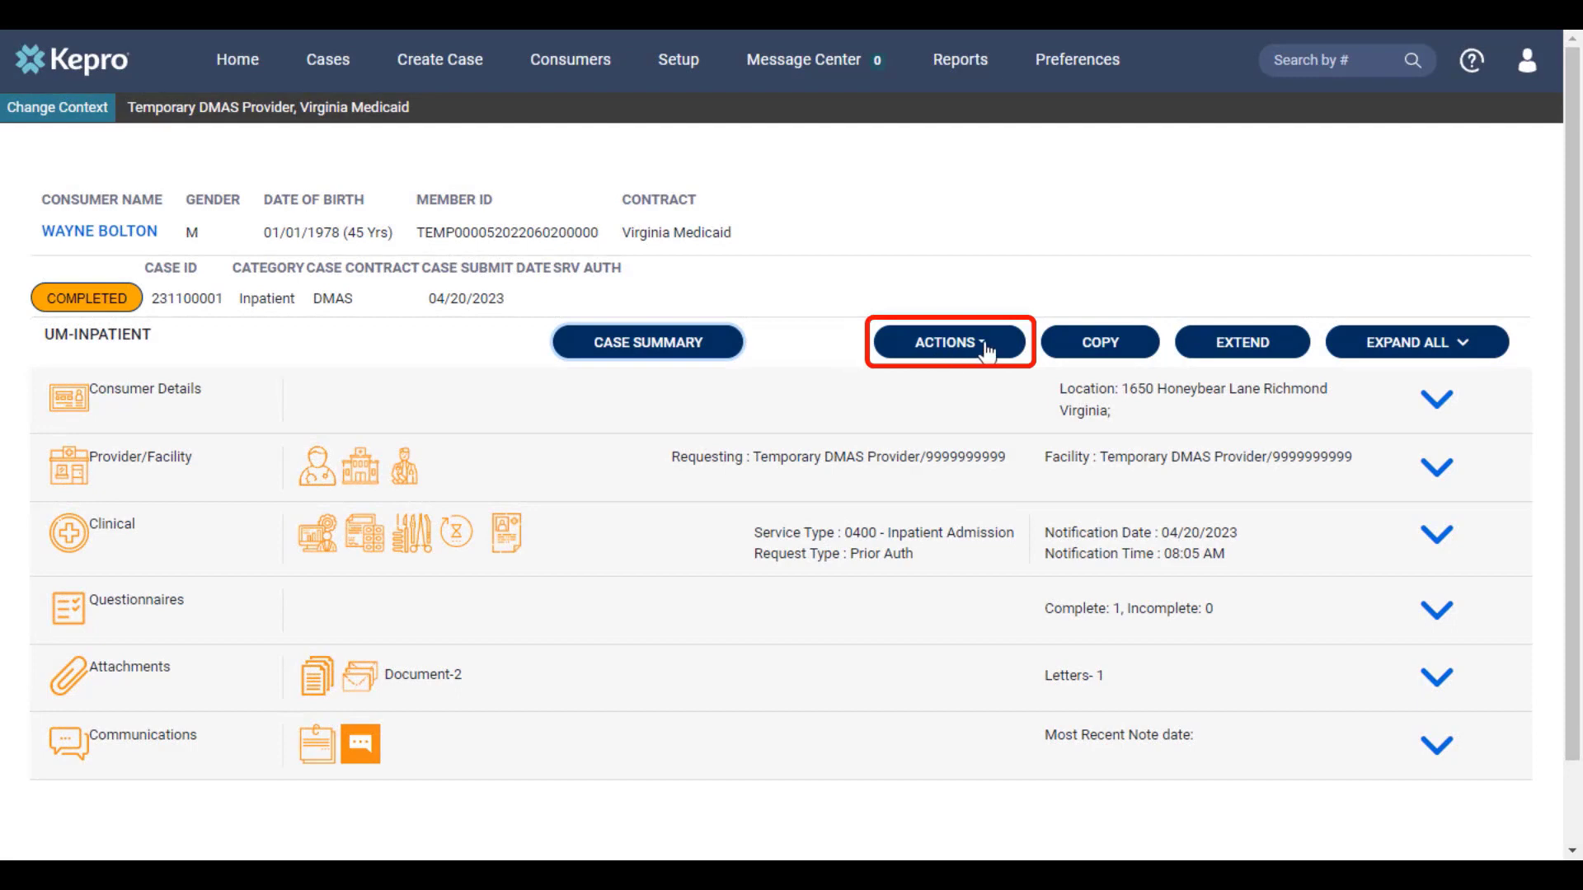
Step: Submit a peer-to-peer review for R01 with the note 'Peer to Peer information goes here.'
click(987, 352)
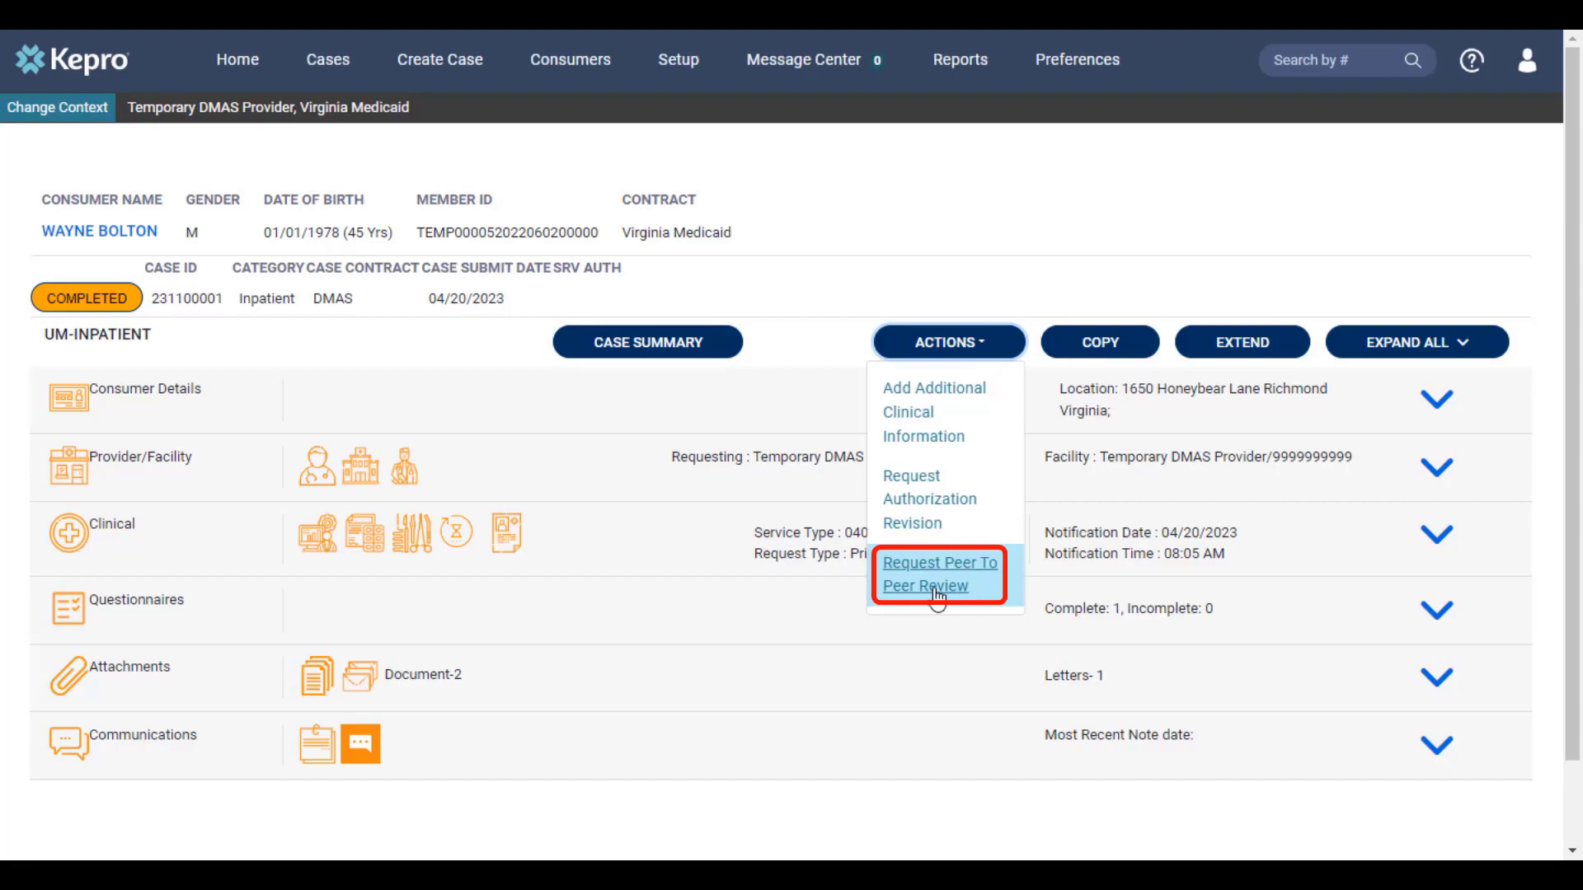
click(938, 586)
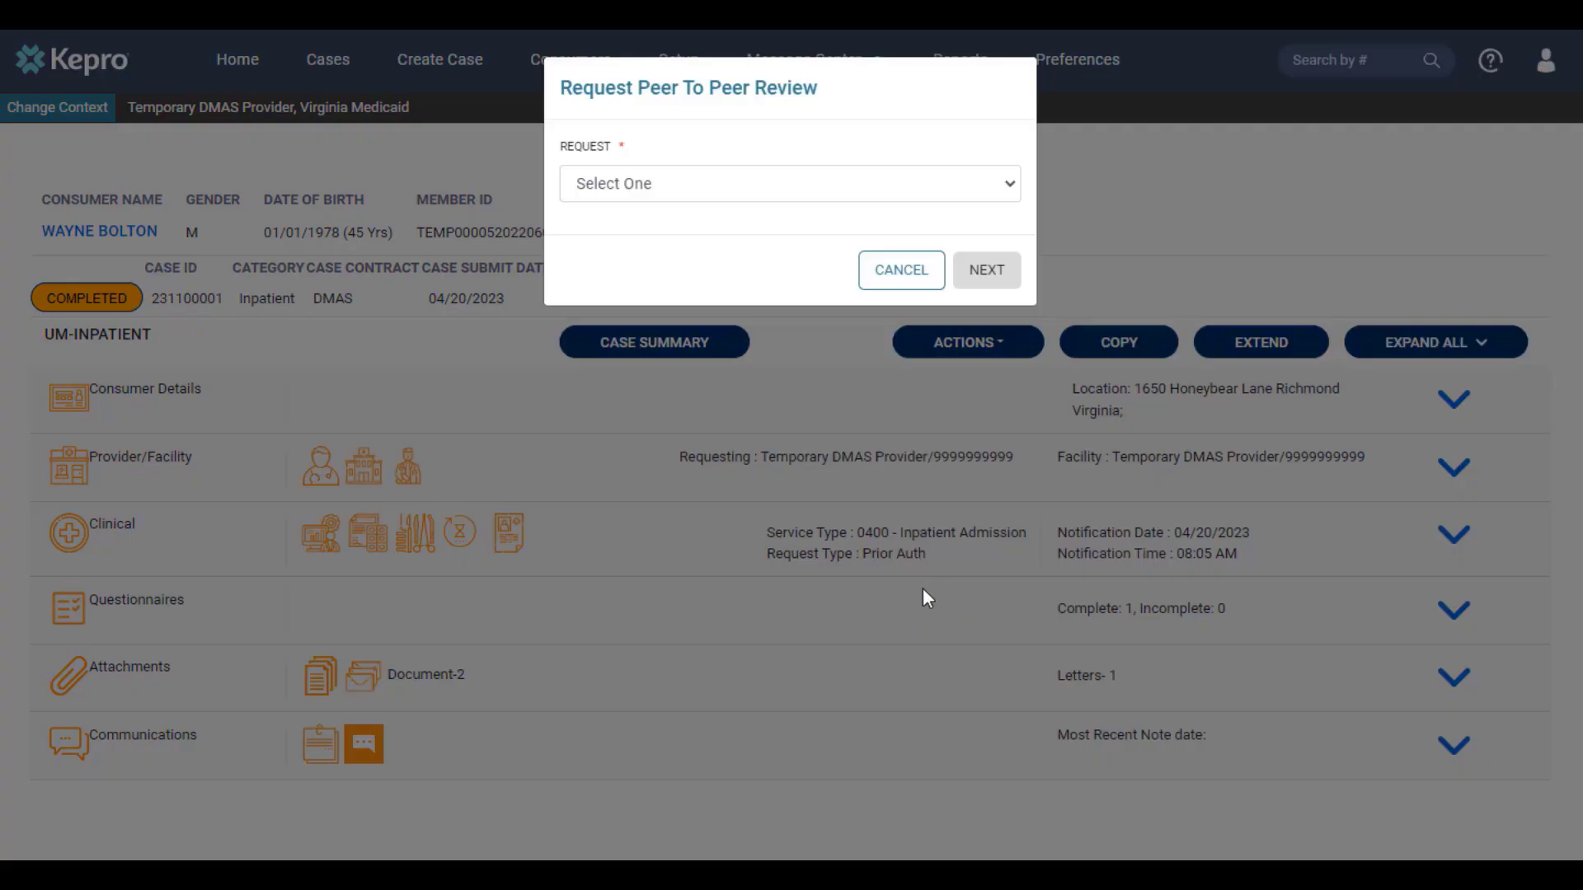
click(671, 184)
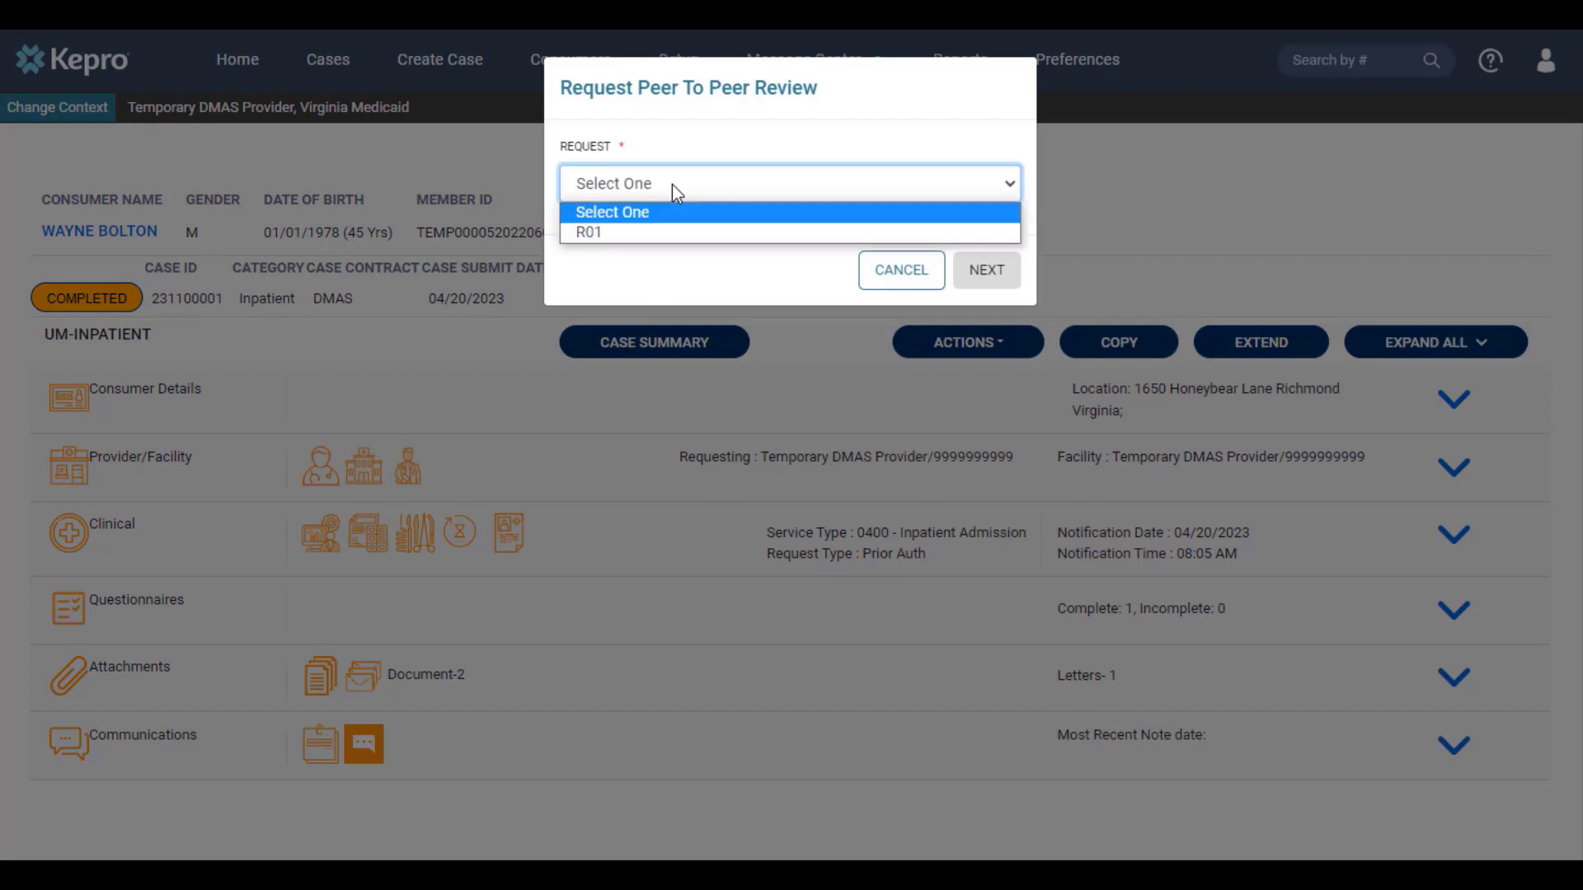
click(665, 233)
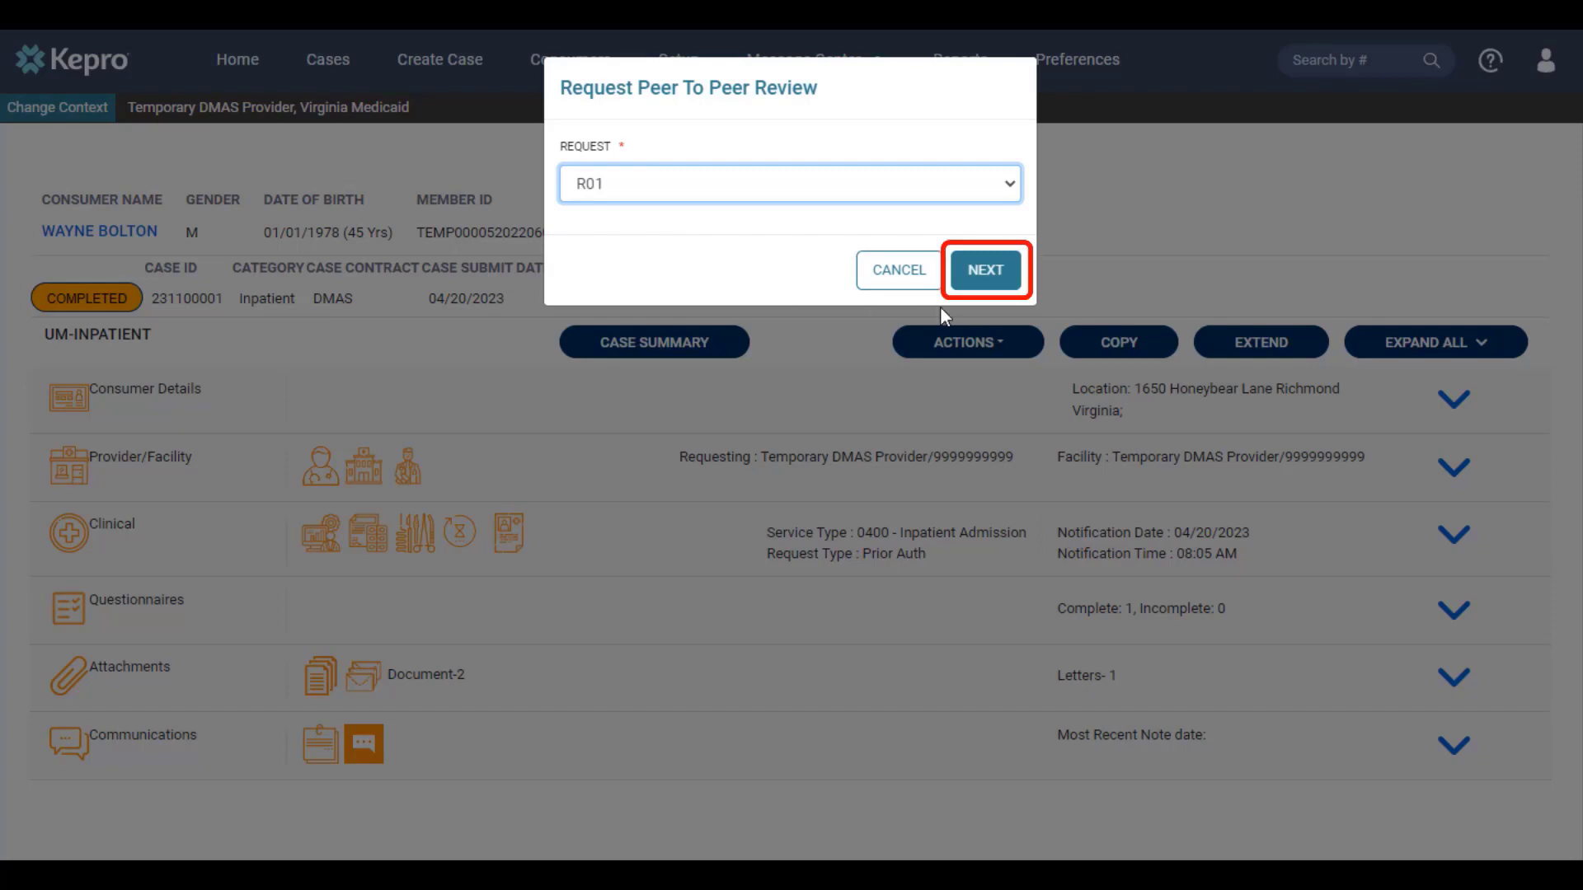
click(978, 284)
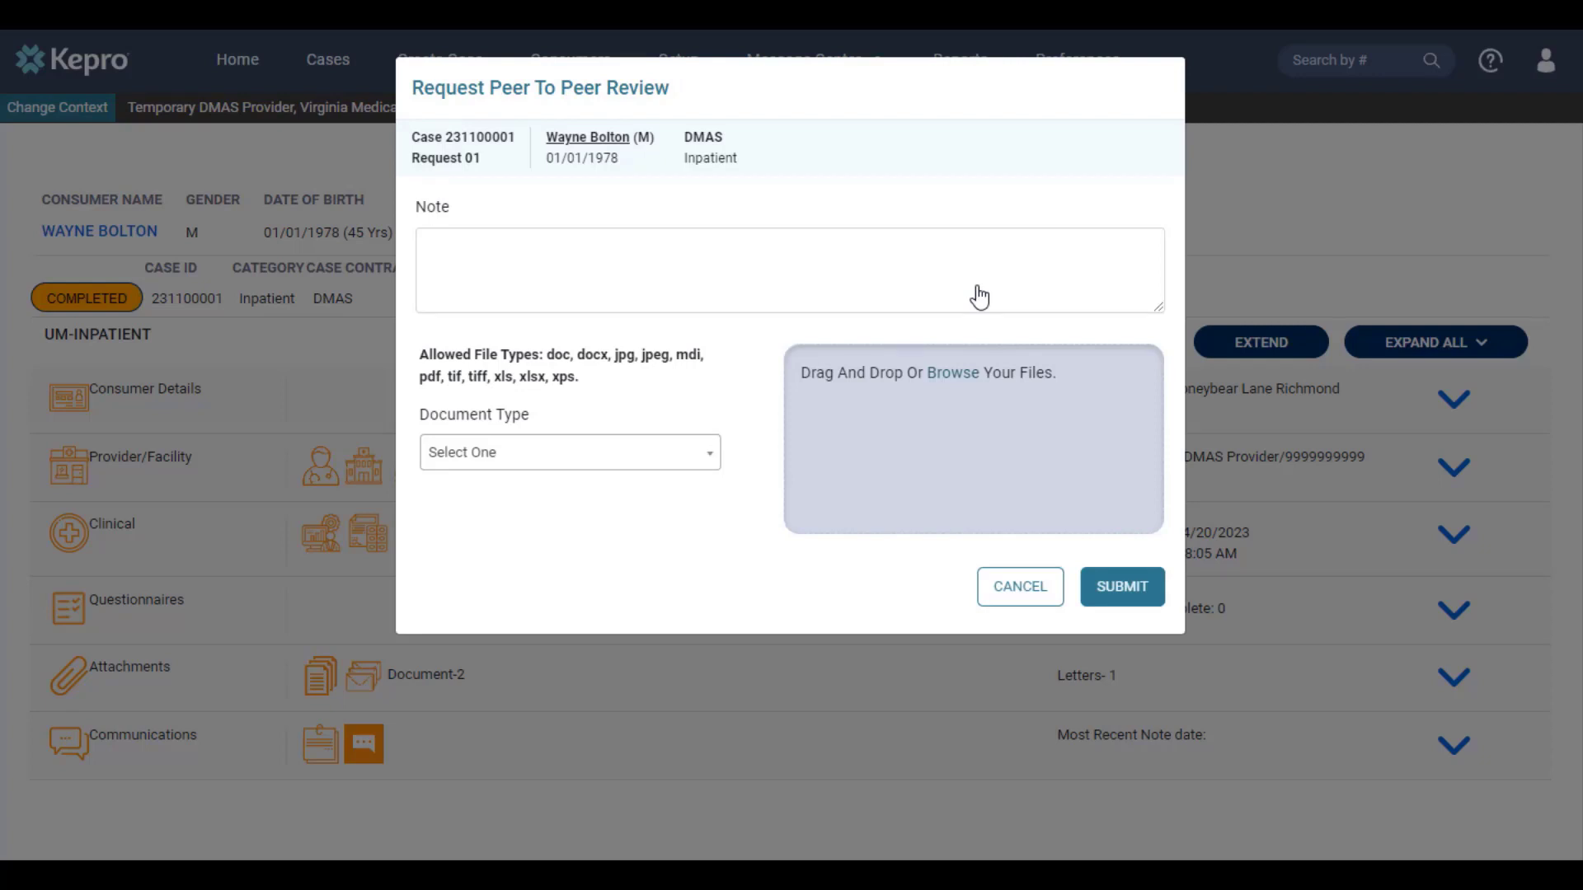
click(980, 297)
text(Peer to Peer information goes here.)
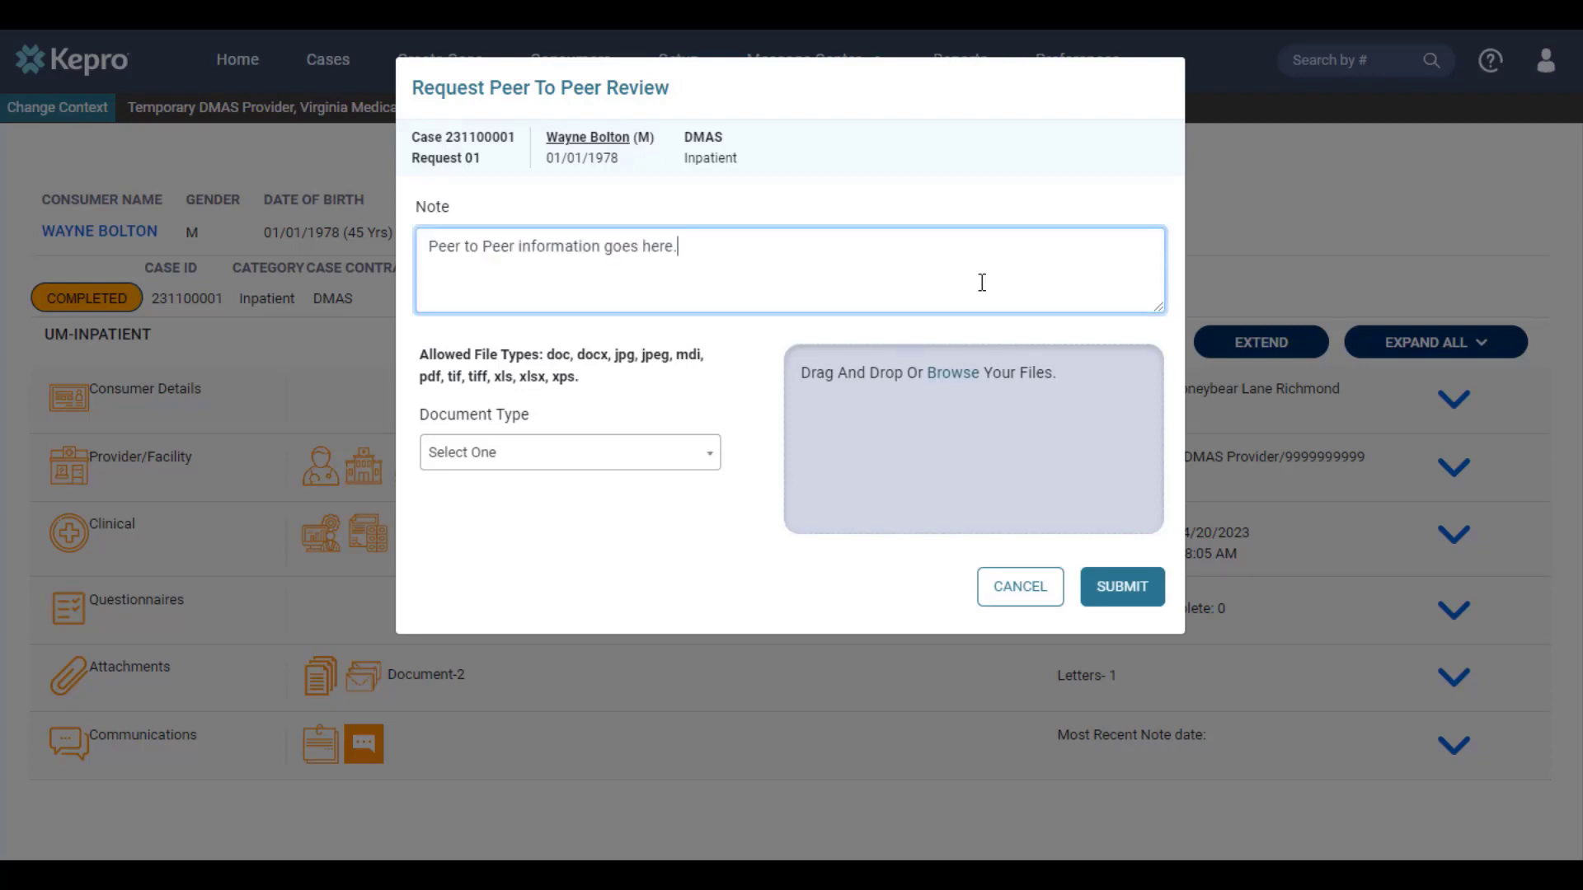
click(1104, 589)
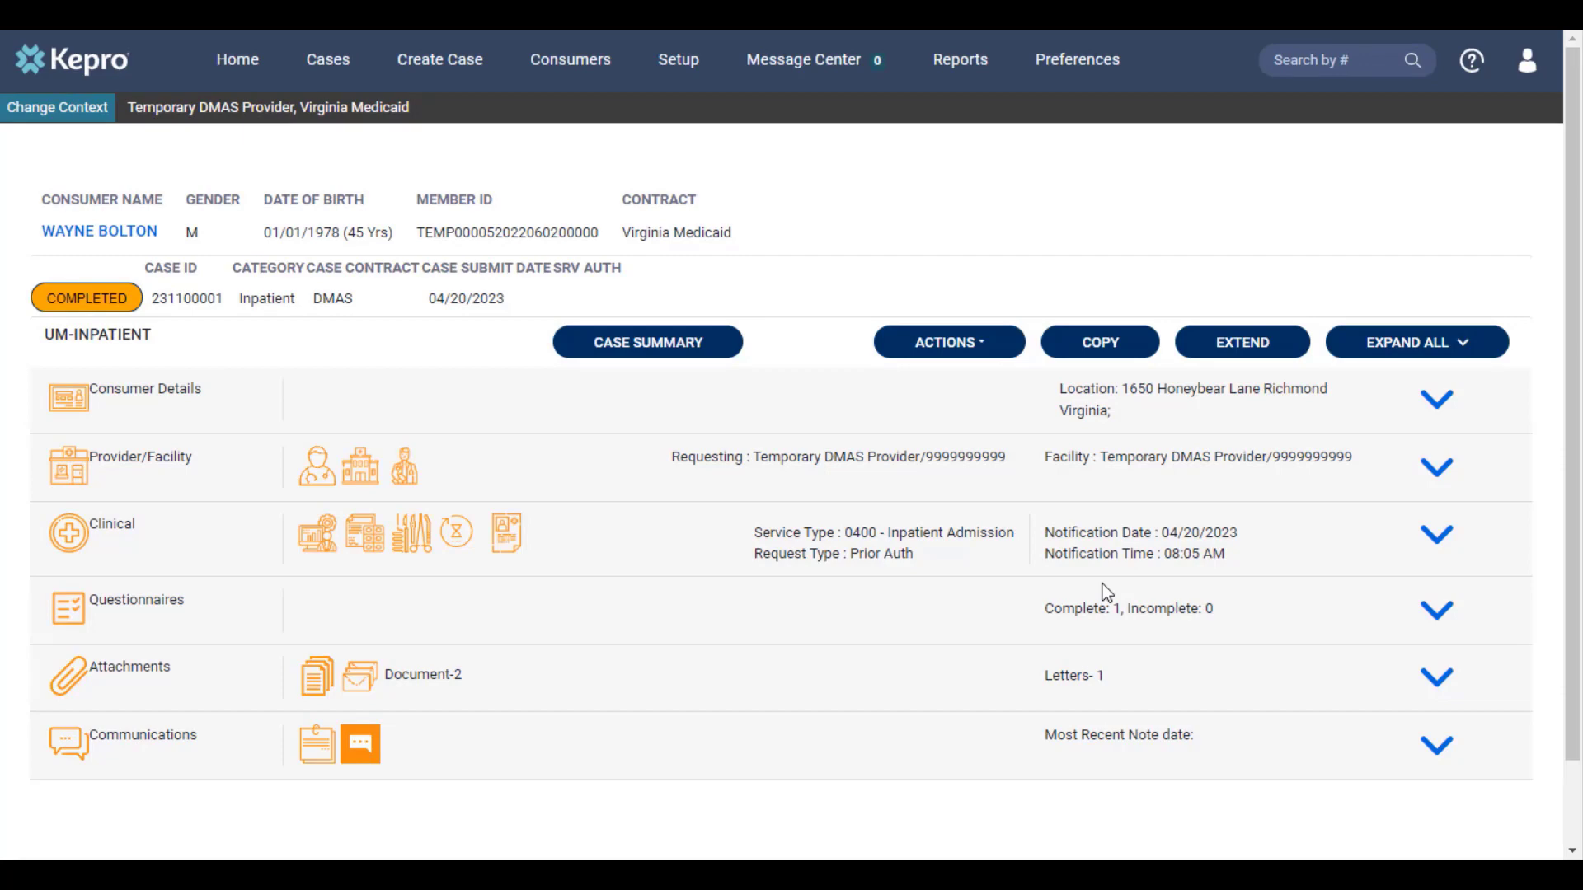
Step: From Home, edit the saved-but-not-submitted 0400 - Inpatient Admission case
click(227, 66)
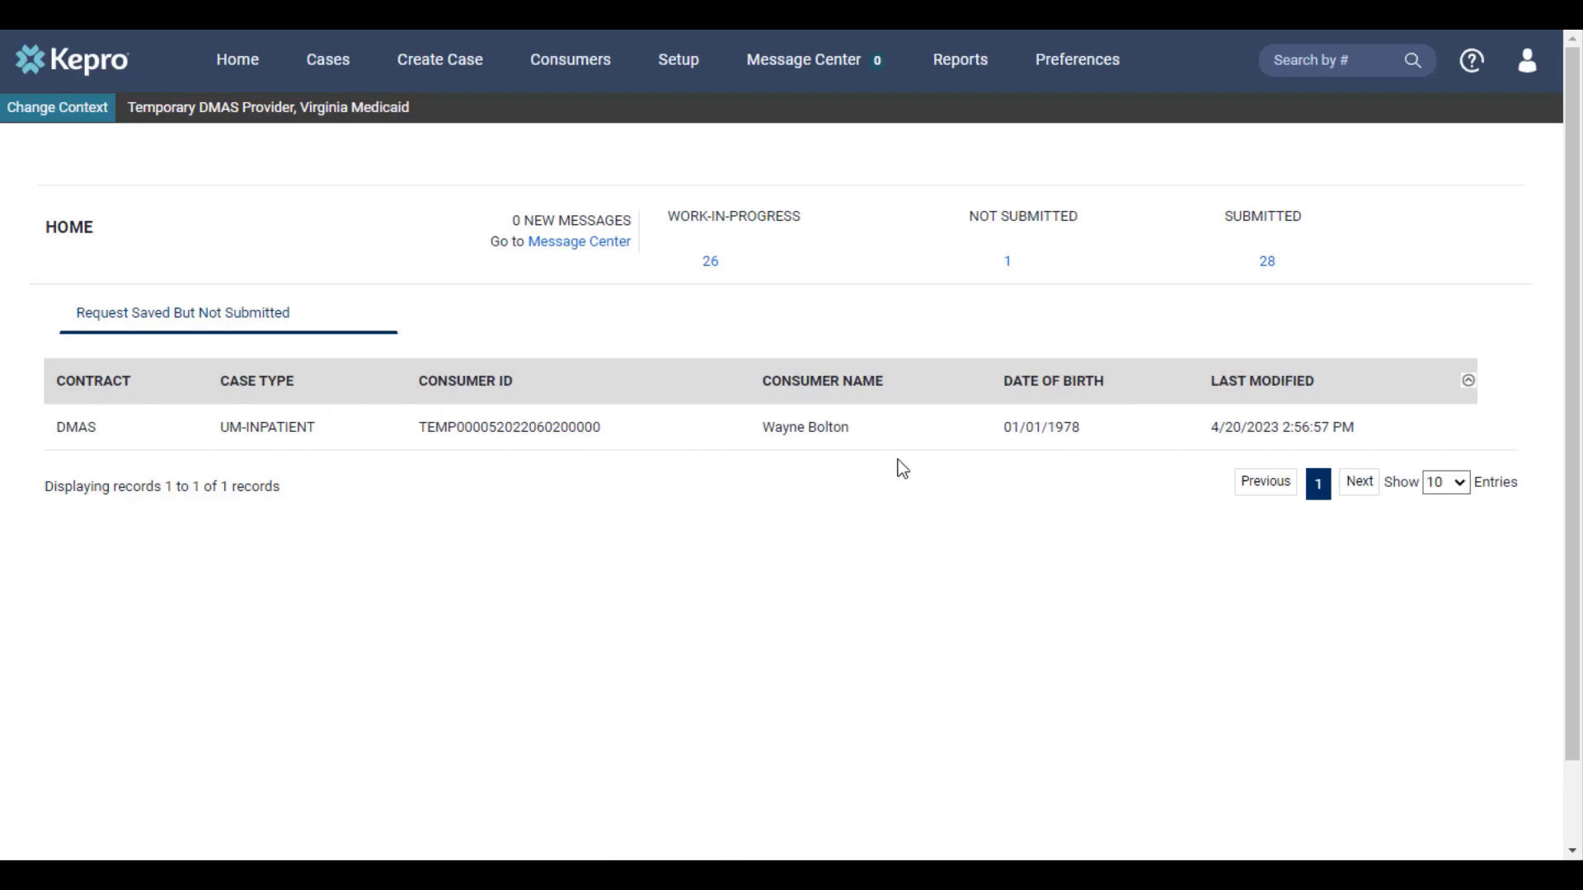
mouse_move(1238, 442)
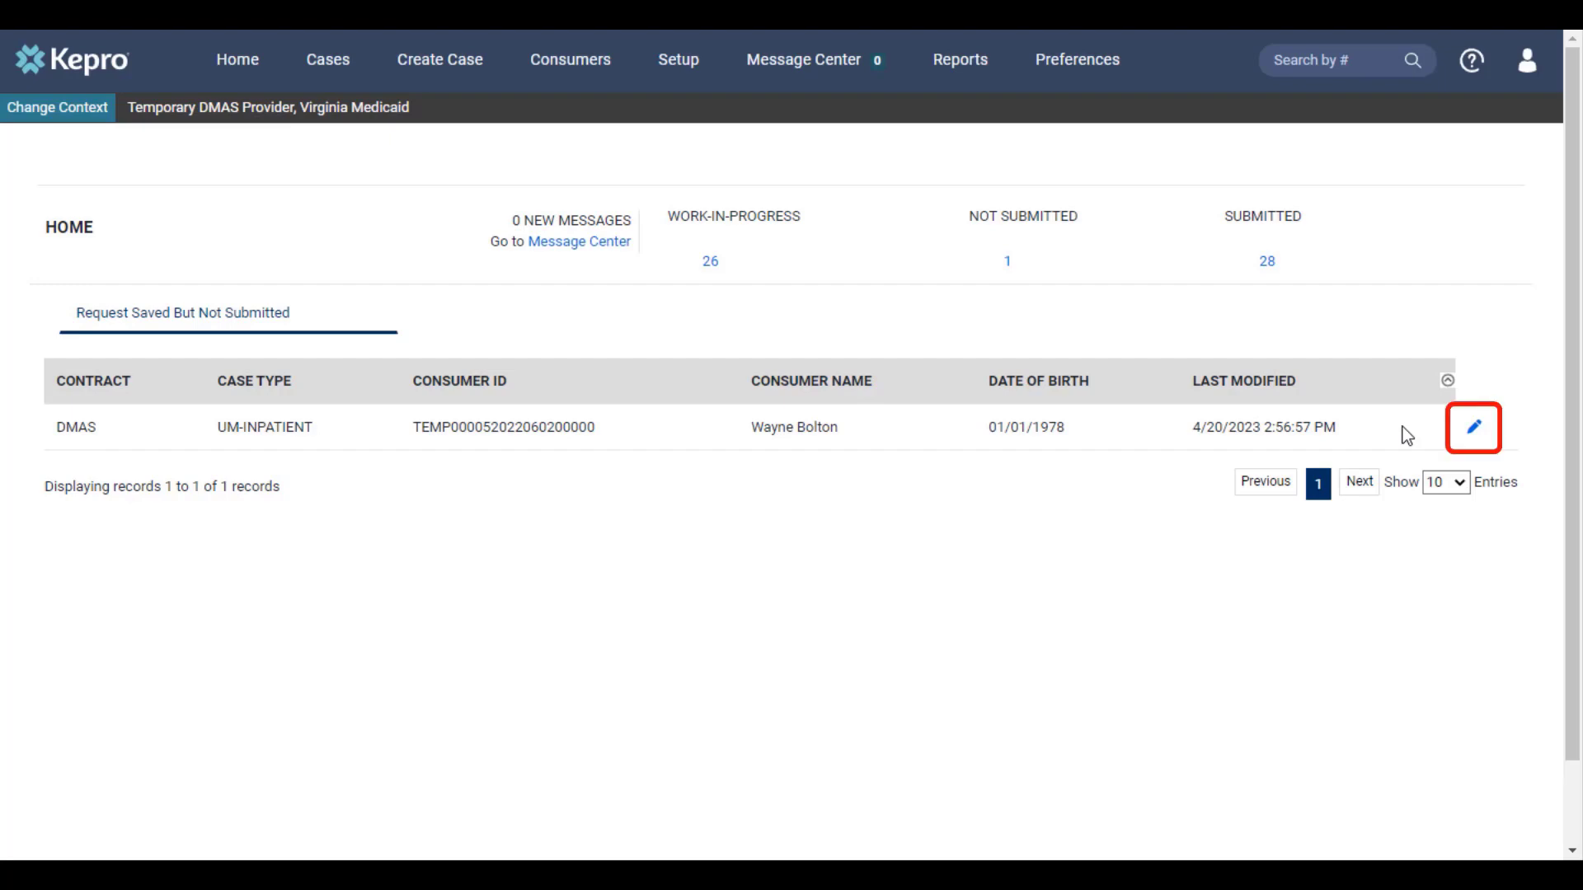
click(1464, 433)
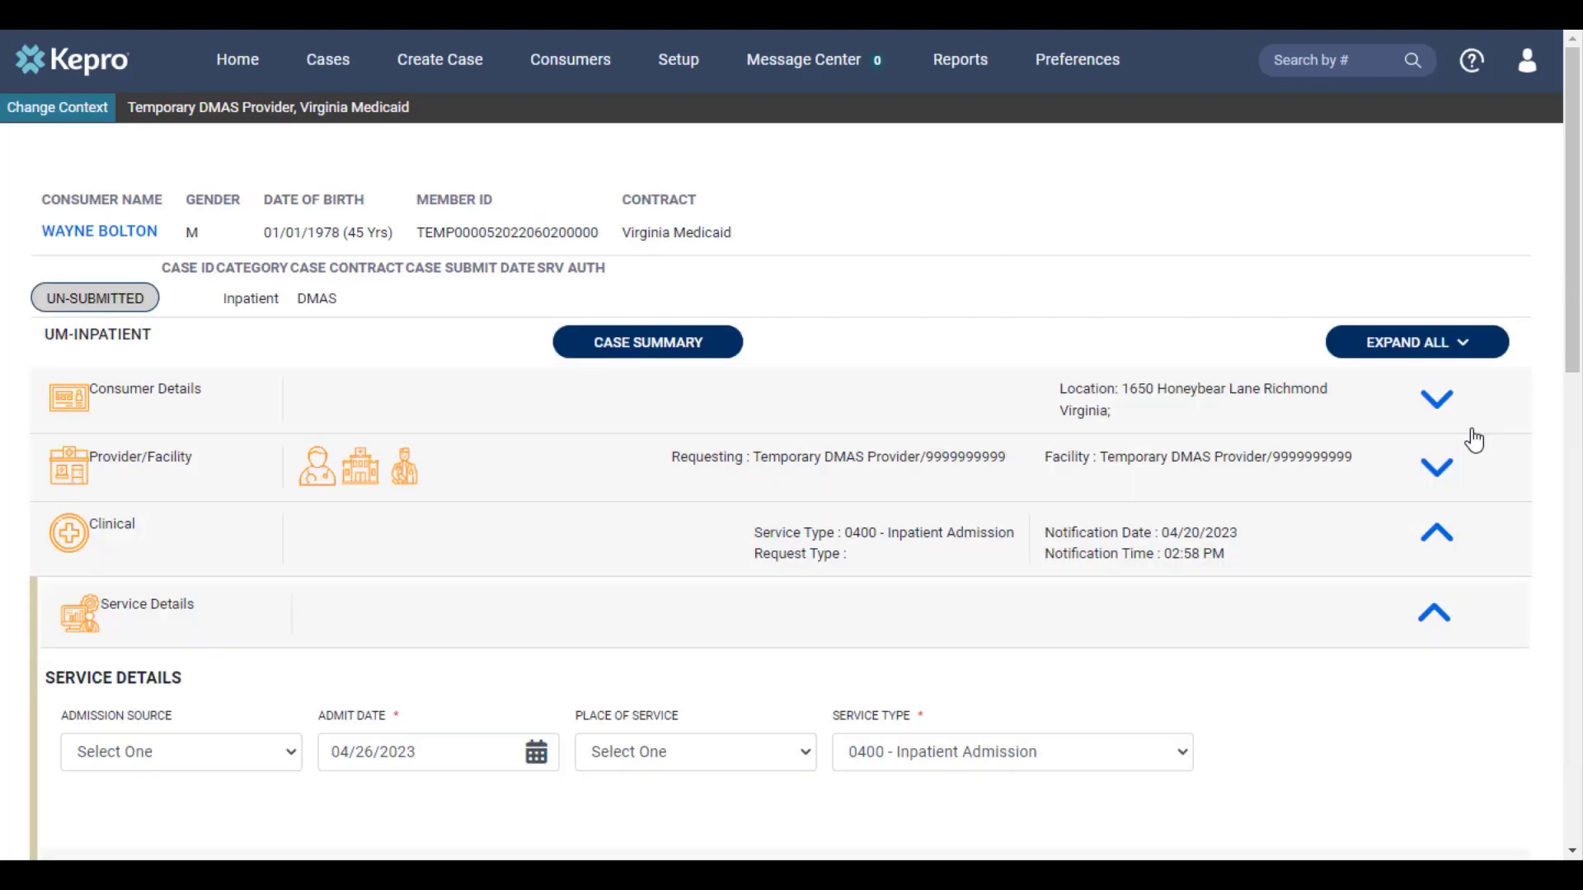